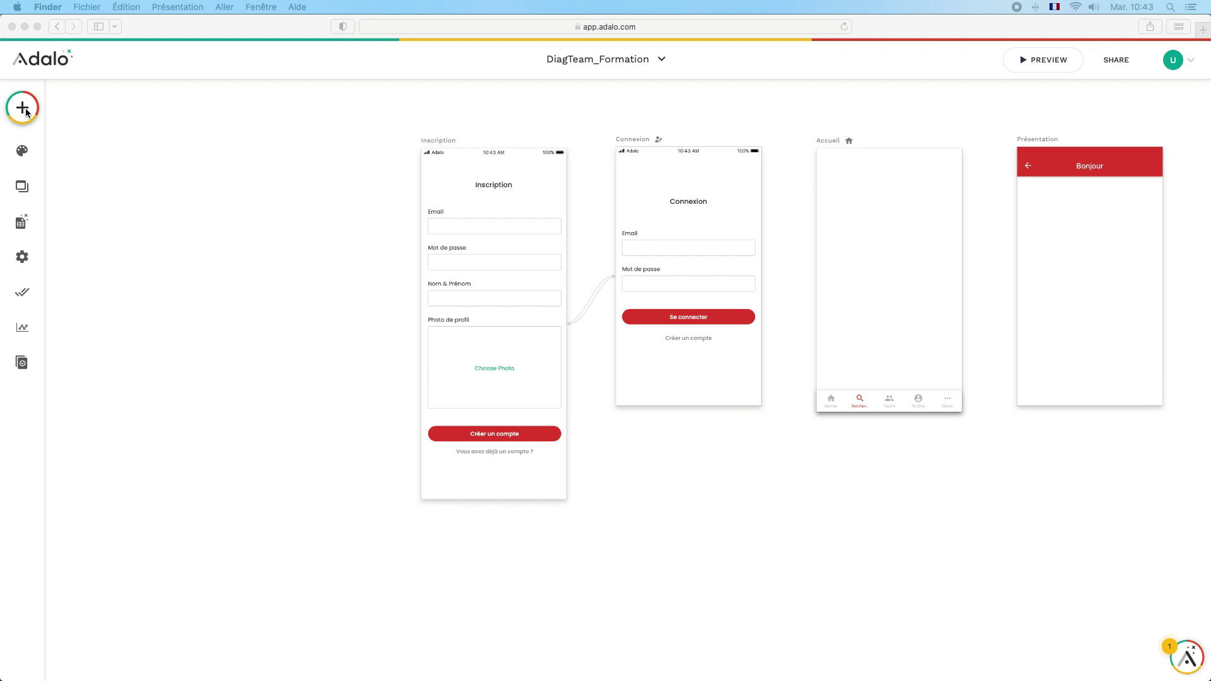
- Browse the Most Used, Navigation and Buttons categories of the components that can be added
click(26, 112)
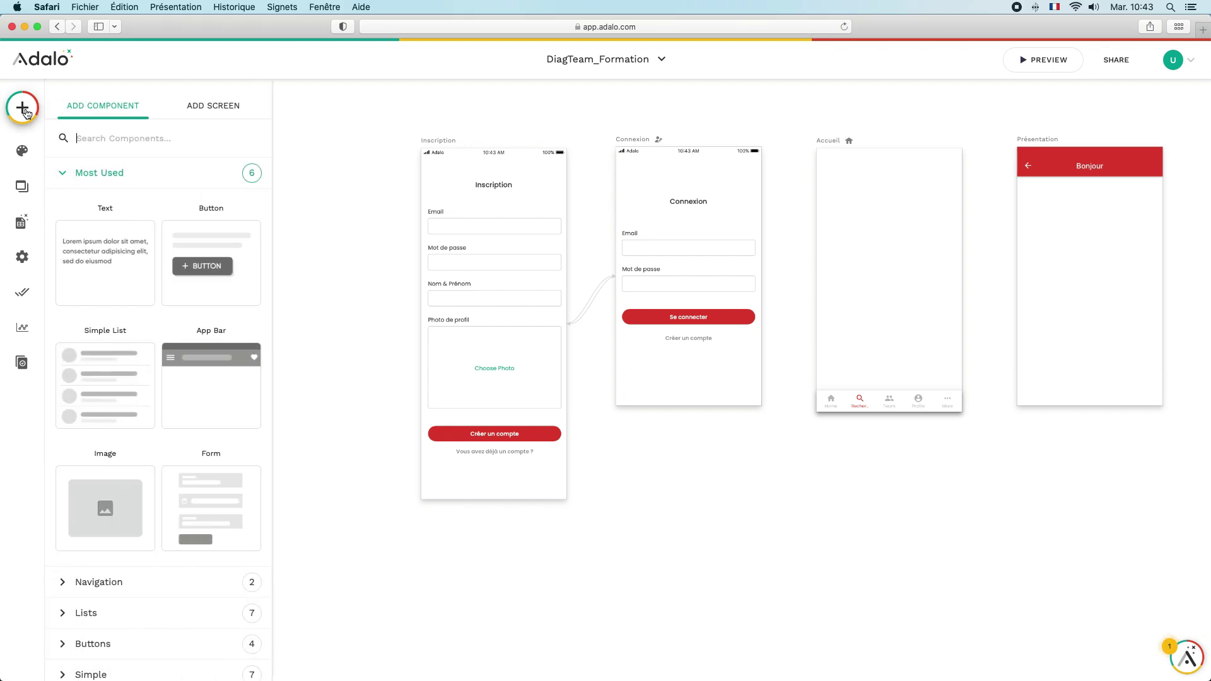
click(62, 177)
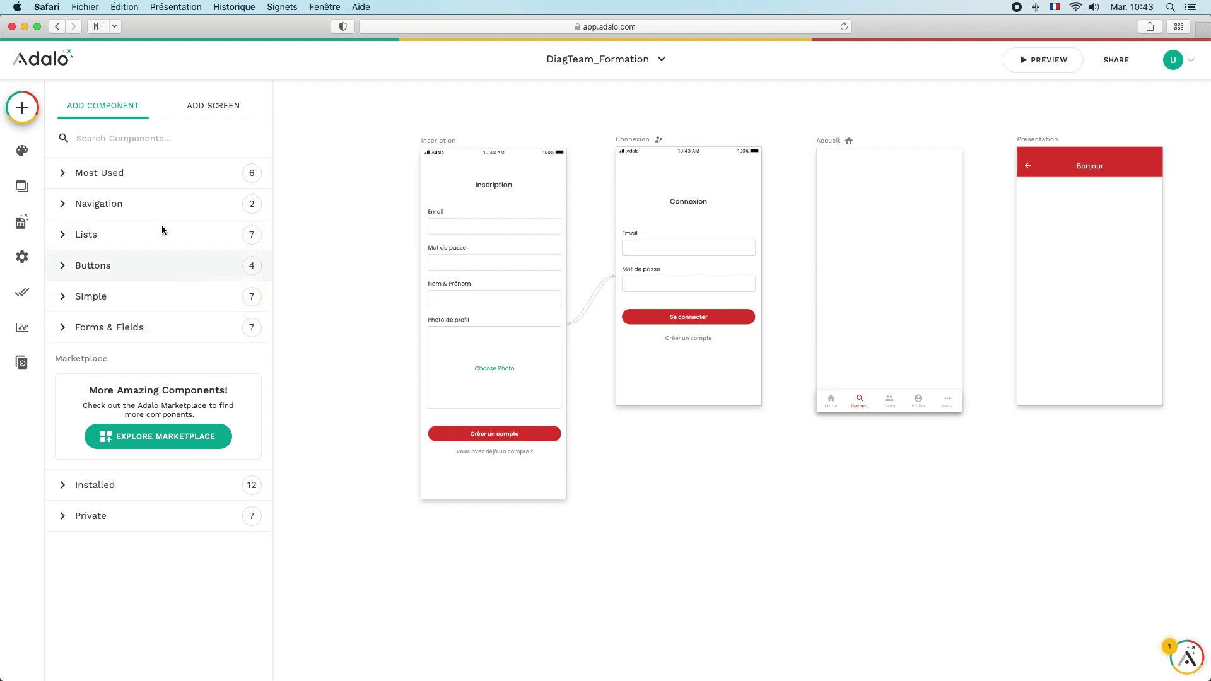
click(63, 175)
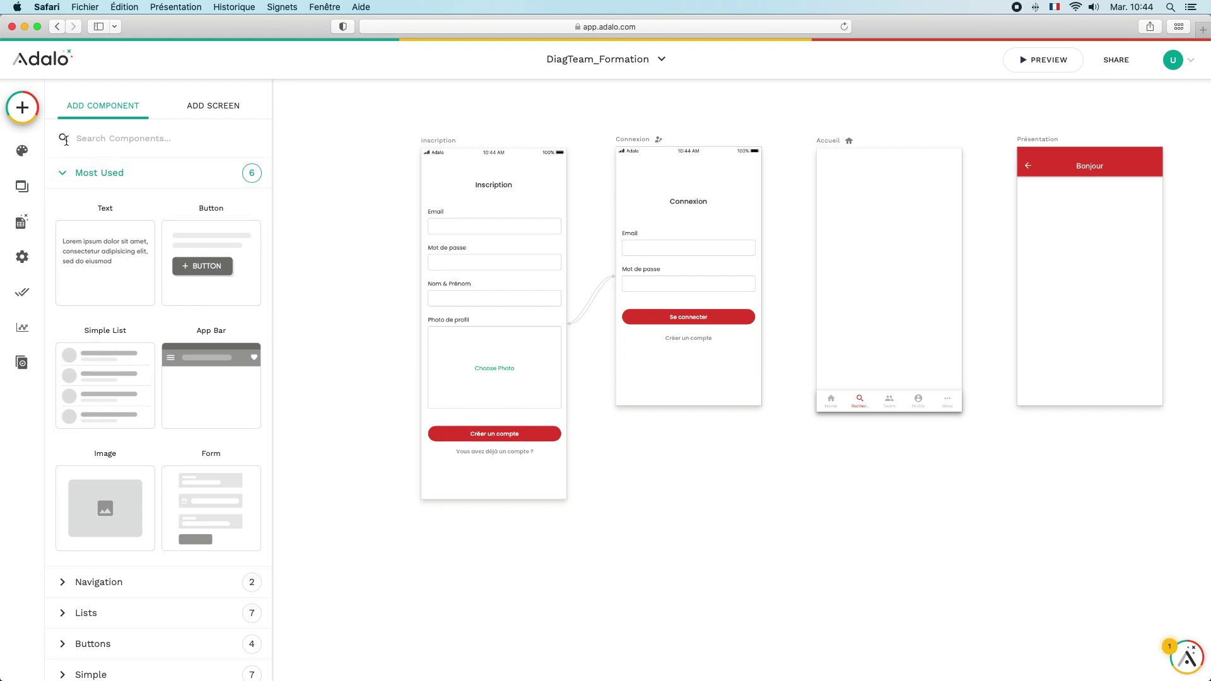
click(66, 175)
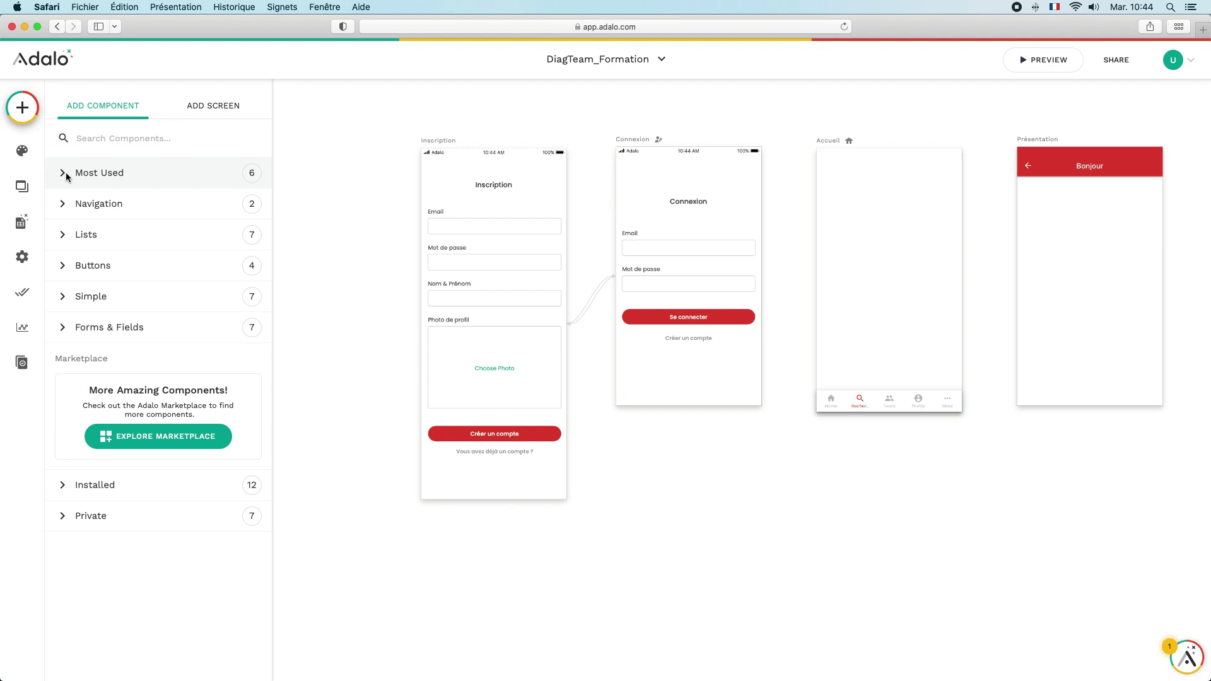
click(66, 207)
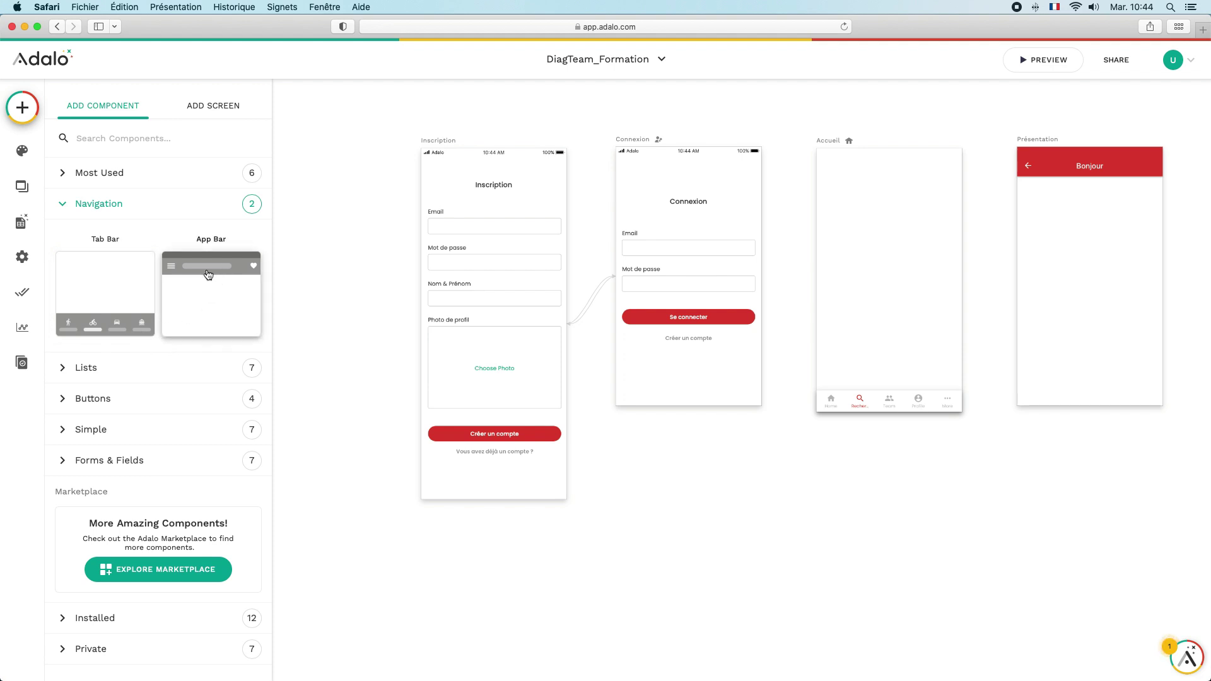
click(63, 208)
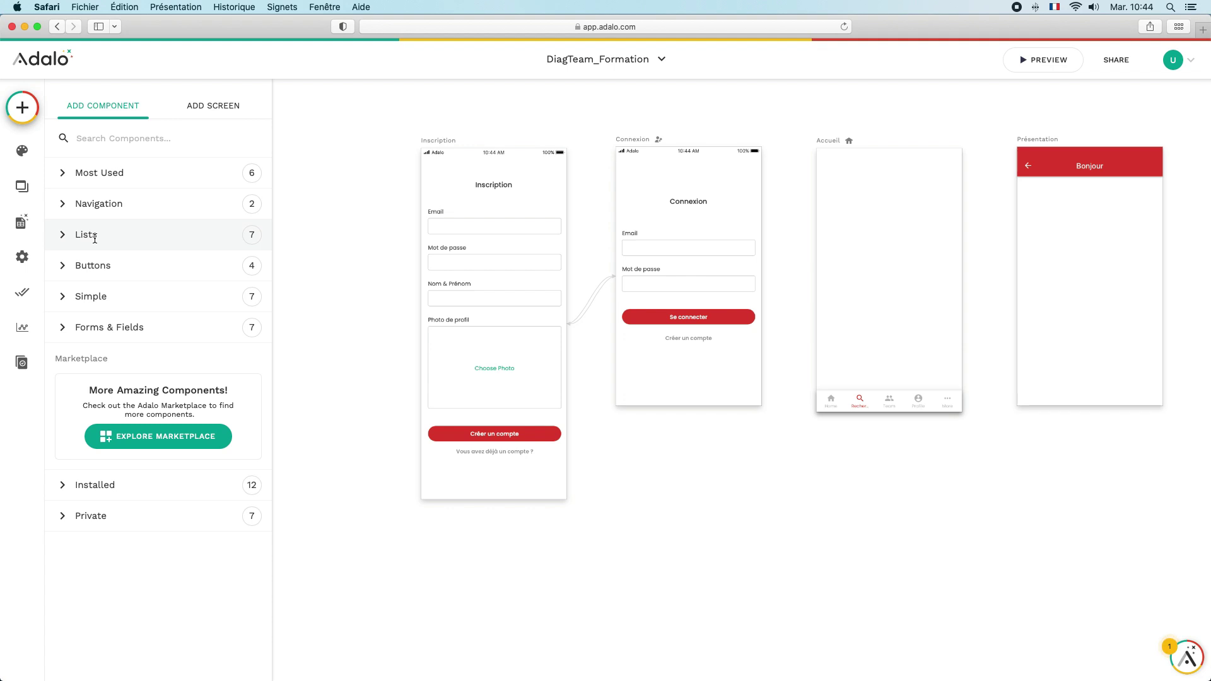
click(63, 267)
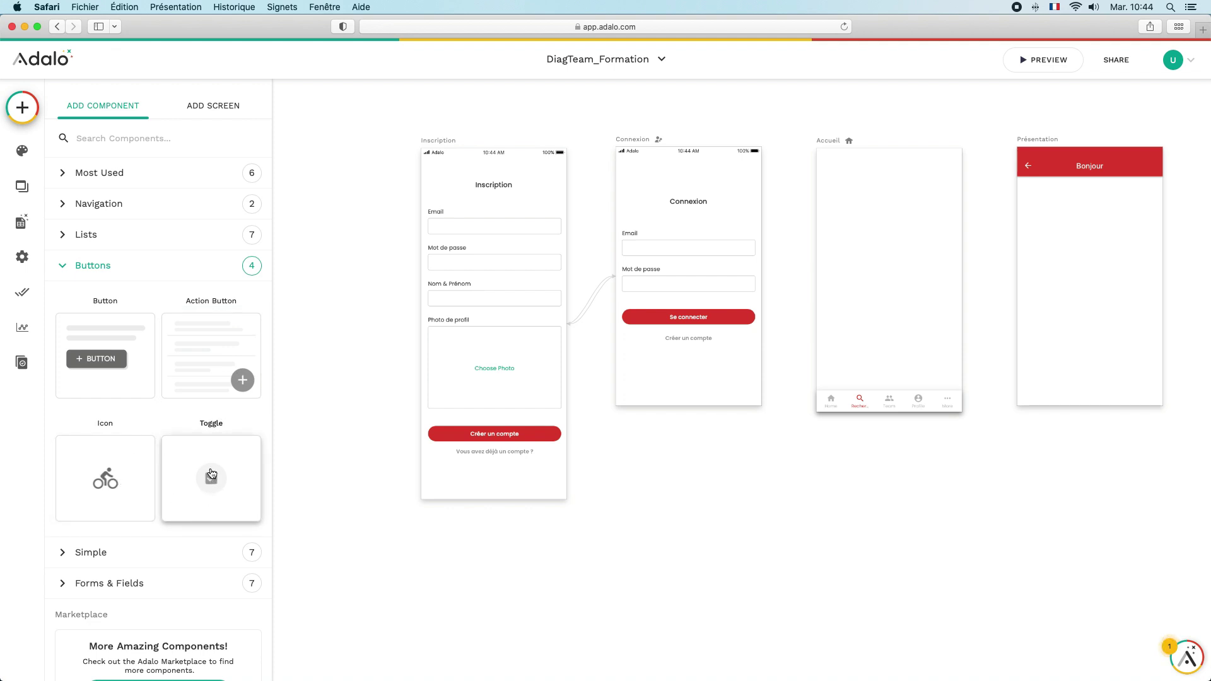
click(63, 267)
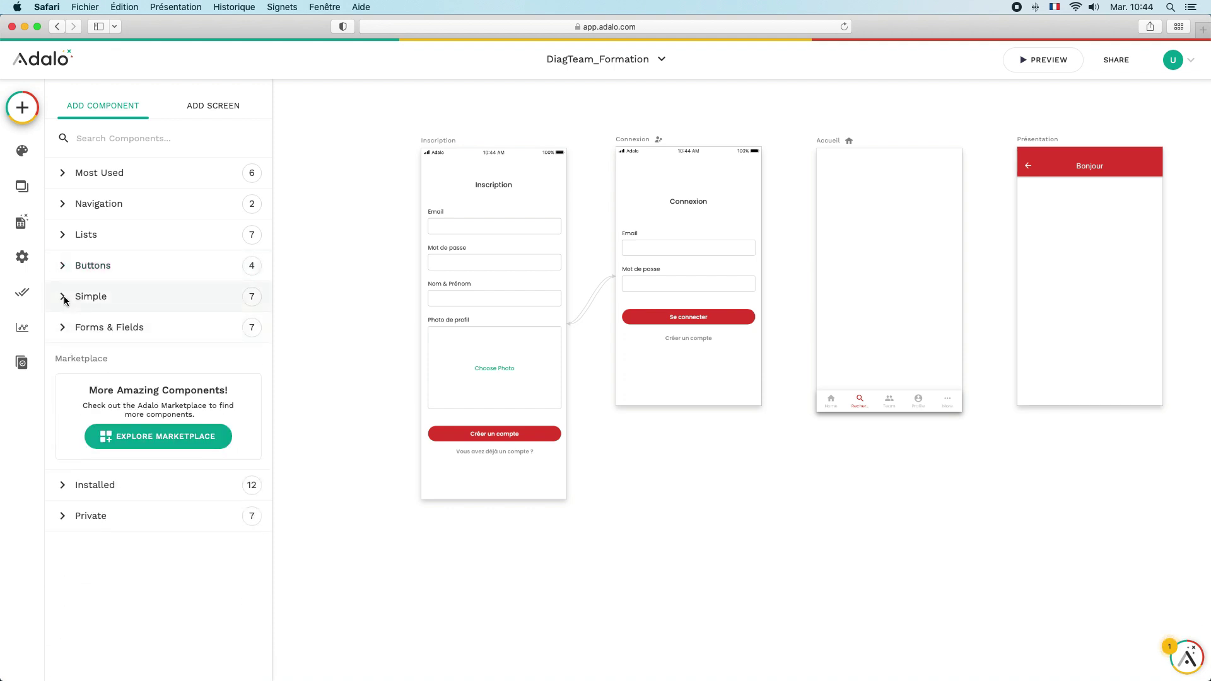
- Examine the components offered in the Simple and Forms & Fields categories
click(65, 298)
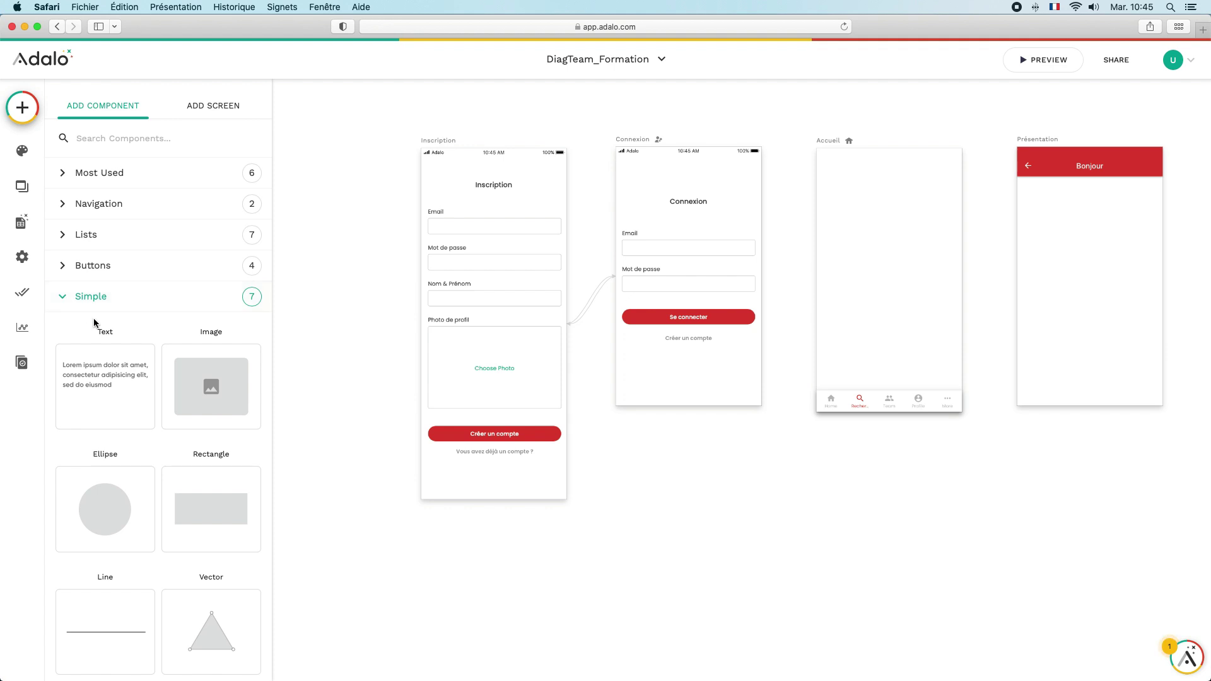
scroll(155, 451, down, 3)
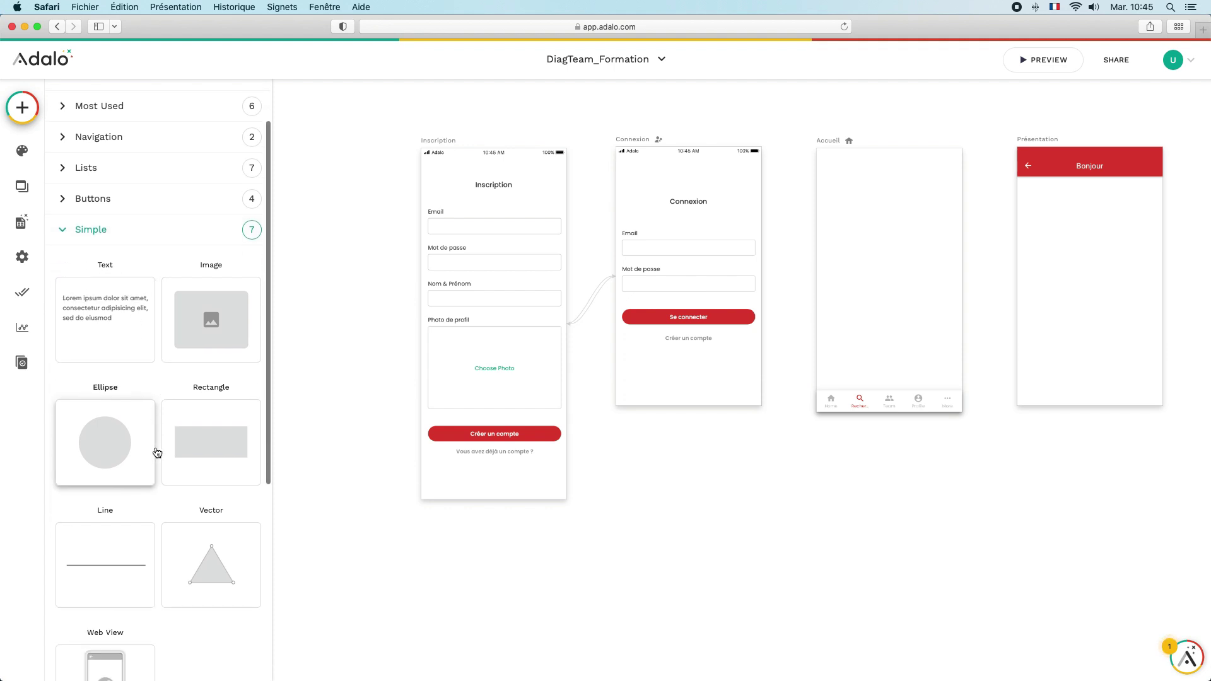
scroll(158, 453, up, 3)
click(65, 301)
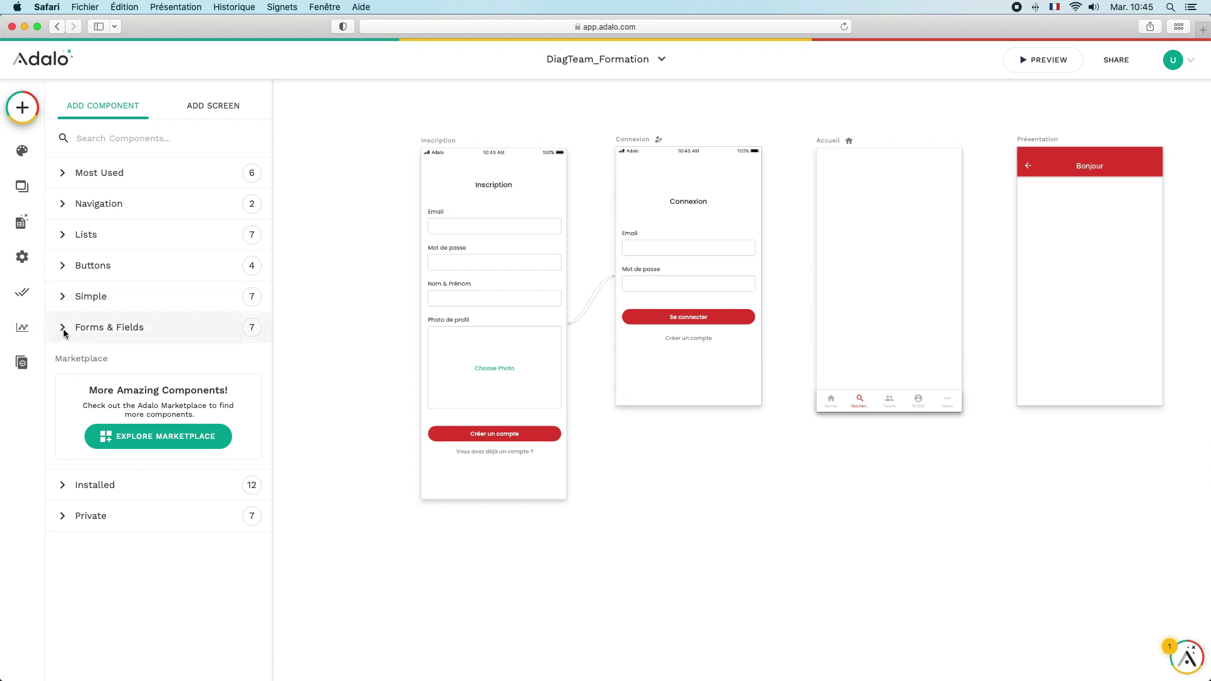
click(63, 328)
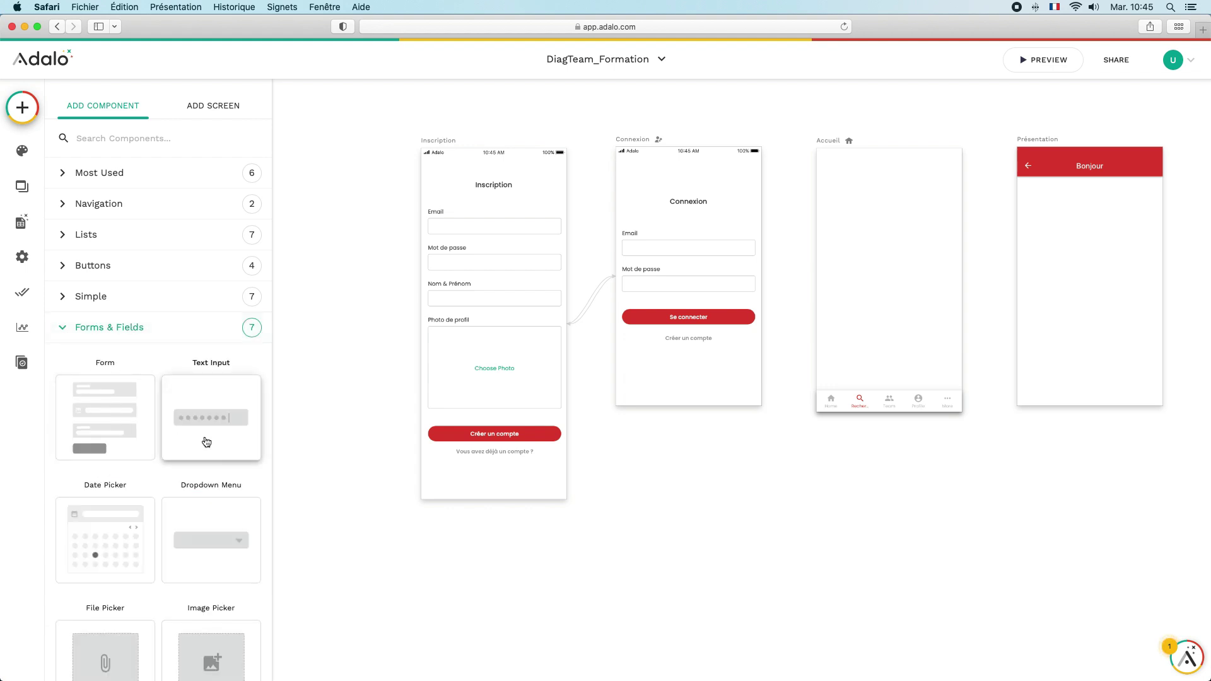
scroll(206, 442, down, 3)
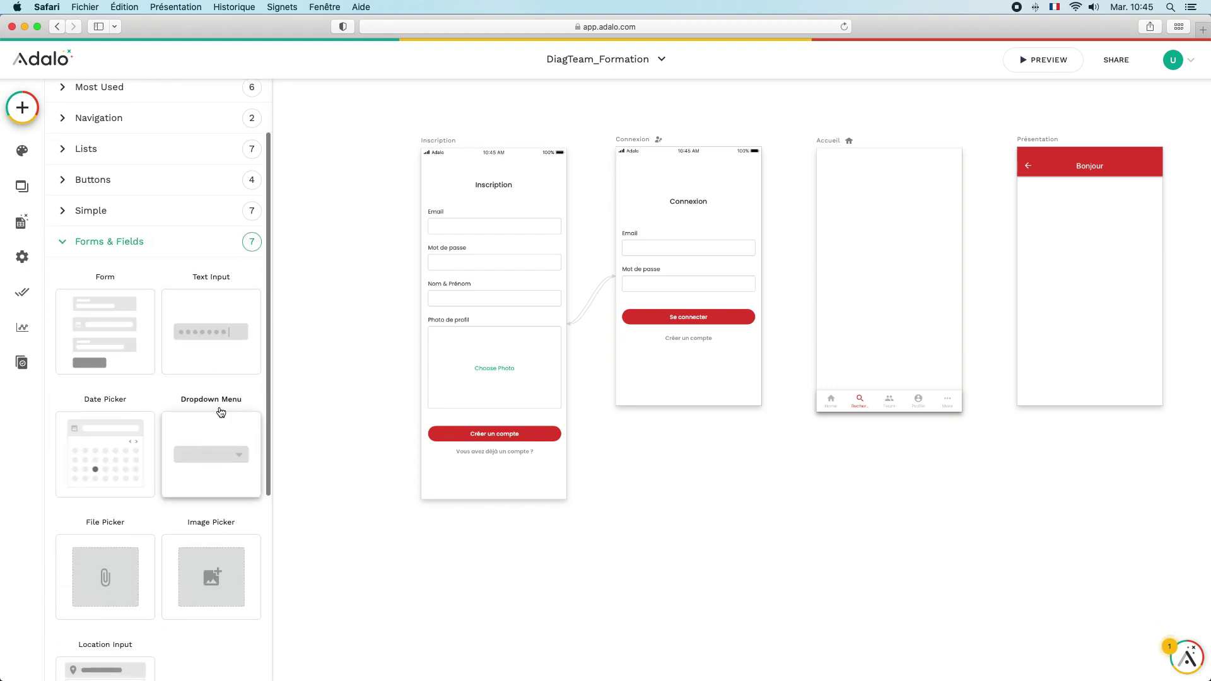
scroll(205, 444, down, 3)
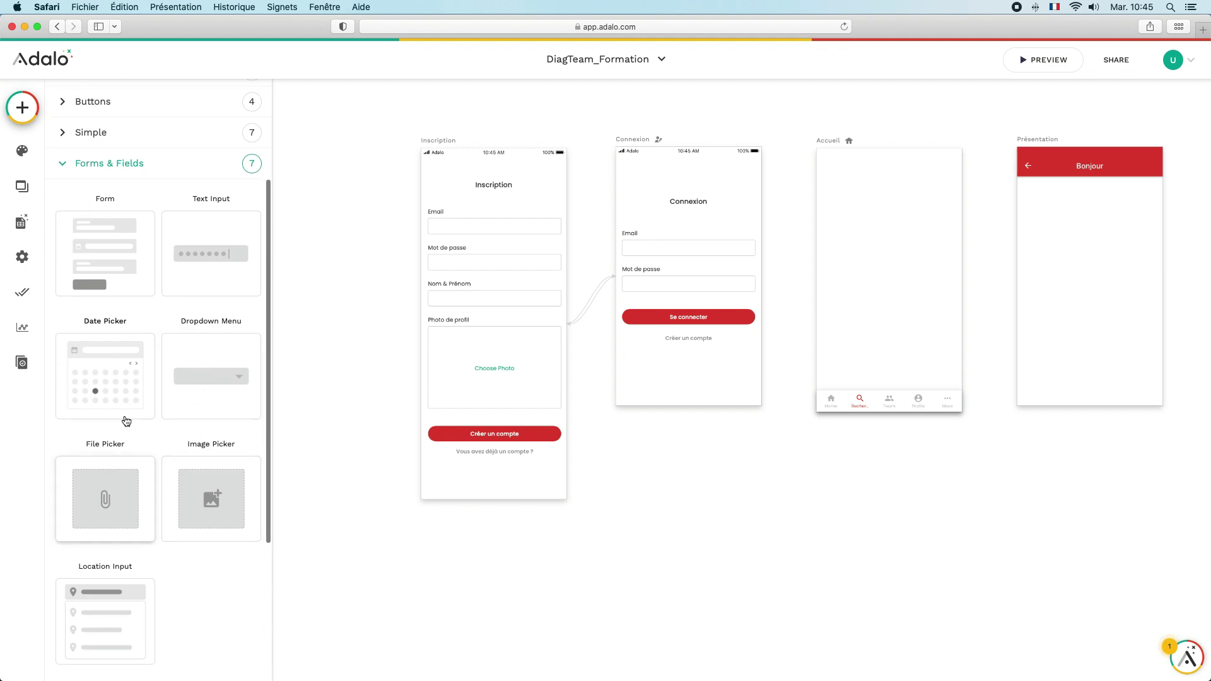
scroll(126, 394, up, 5)
scroll(101, 366, up, 1)
click(65, 328)
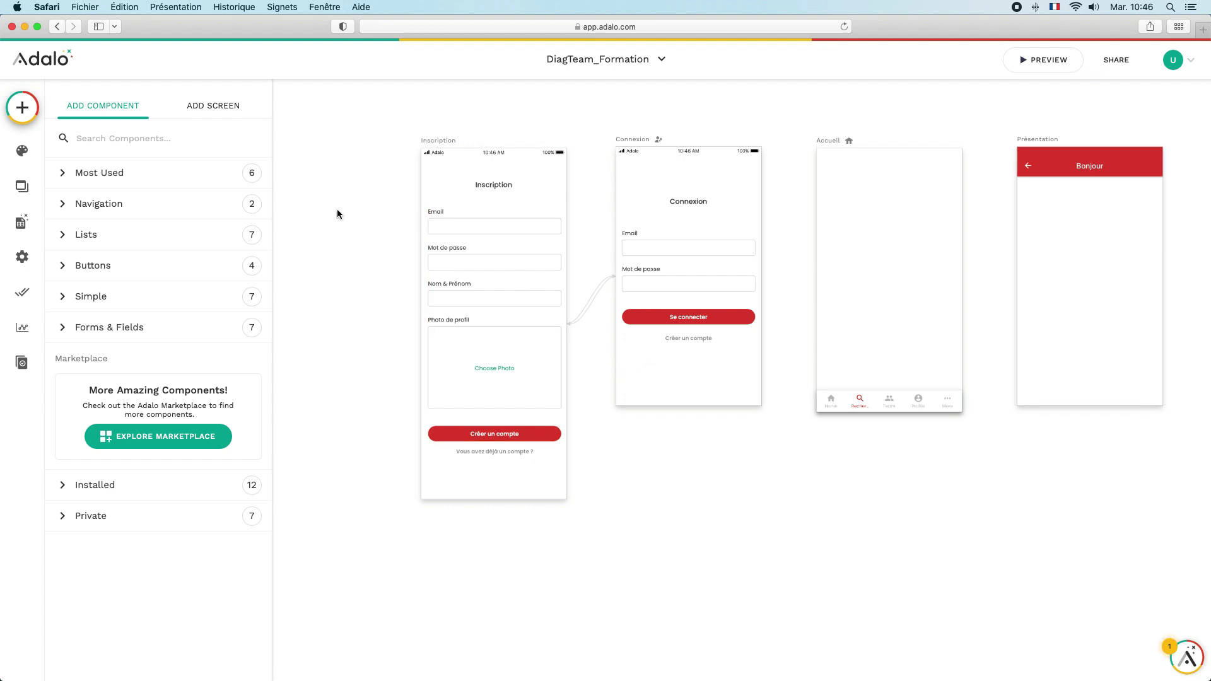
- Add a Text component to the upper part of the Accueil screen and set its text to "Bonjour"
click(66, 172)
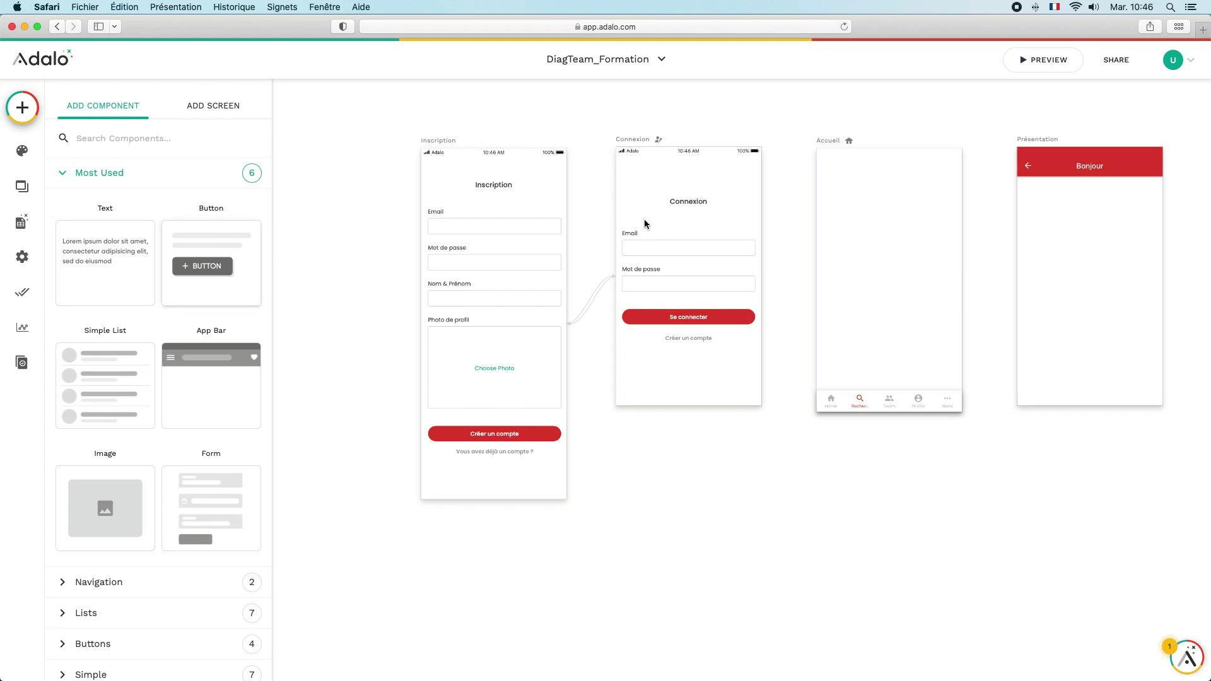
scroll(805, 222, up, 3)
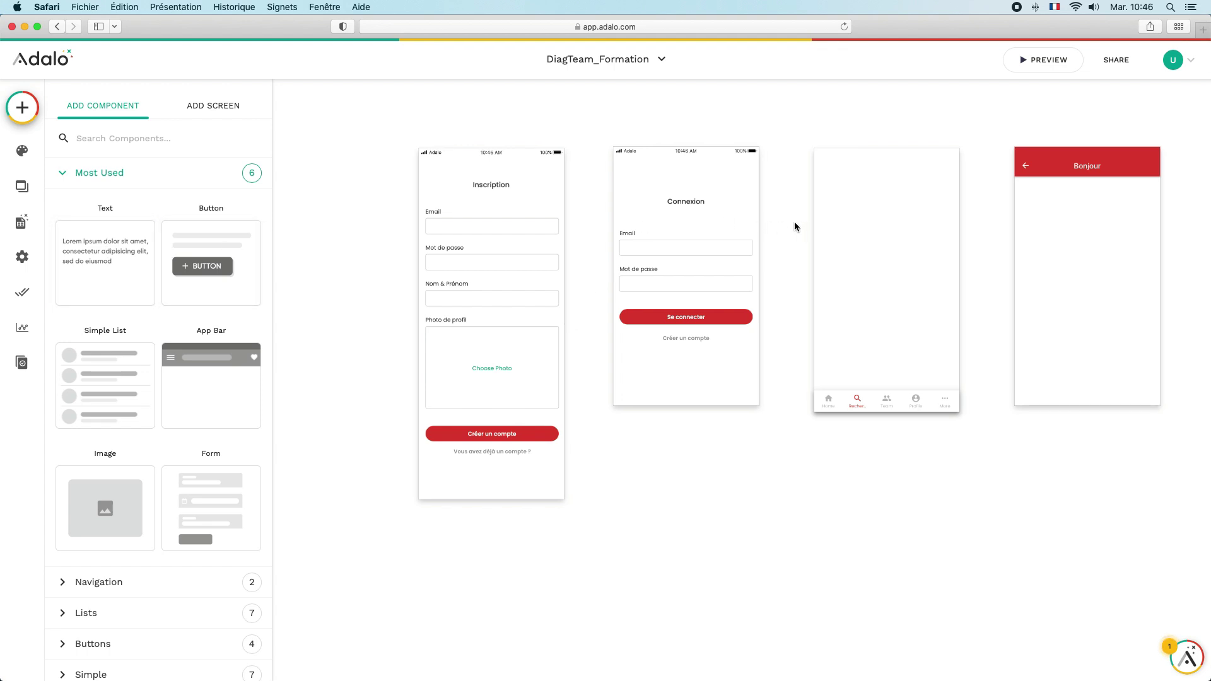
scroll(699, 235, up, 5)
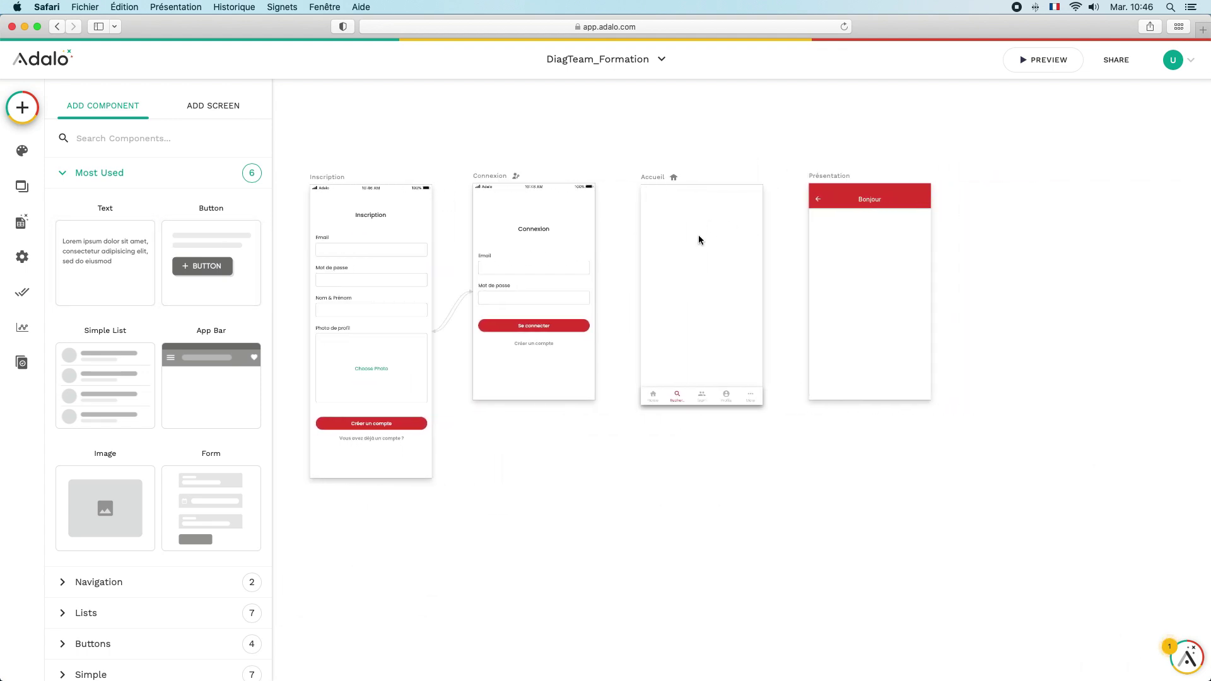
scroll(699, 239, down, 3)
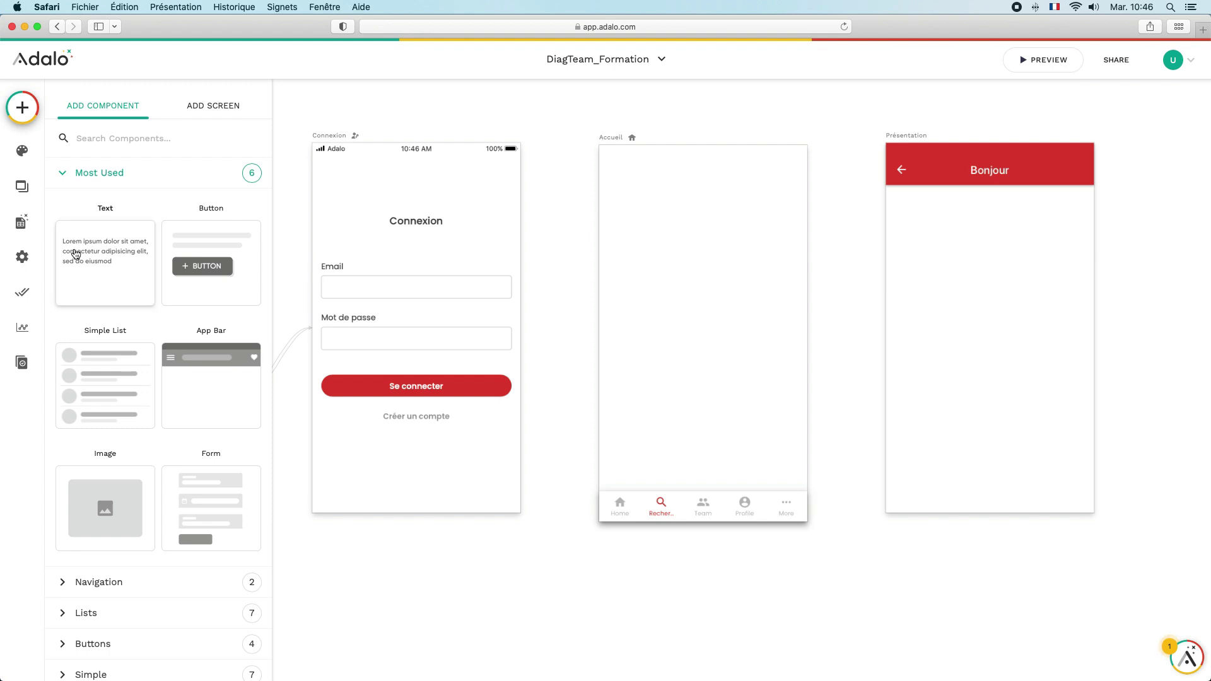
drag(100, 253, 637, 255)
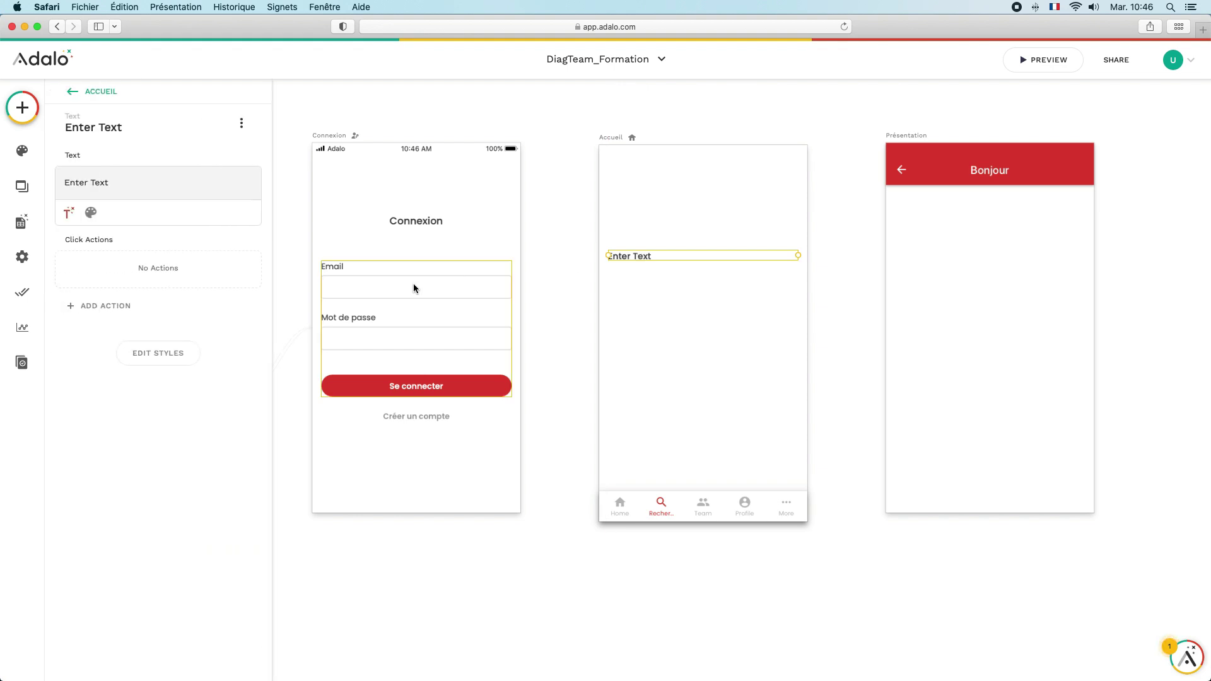
triple_click(114, 186)
text(Bonjour)
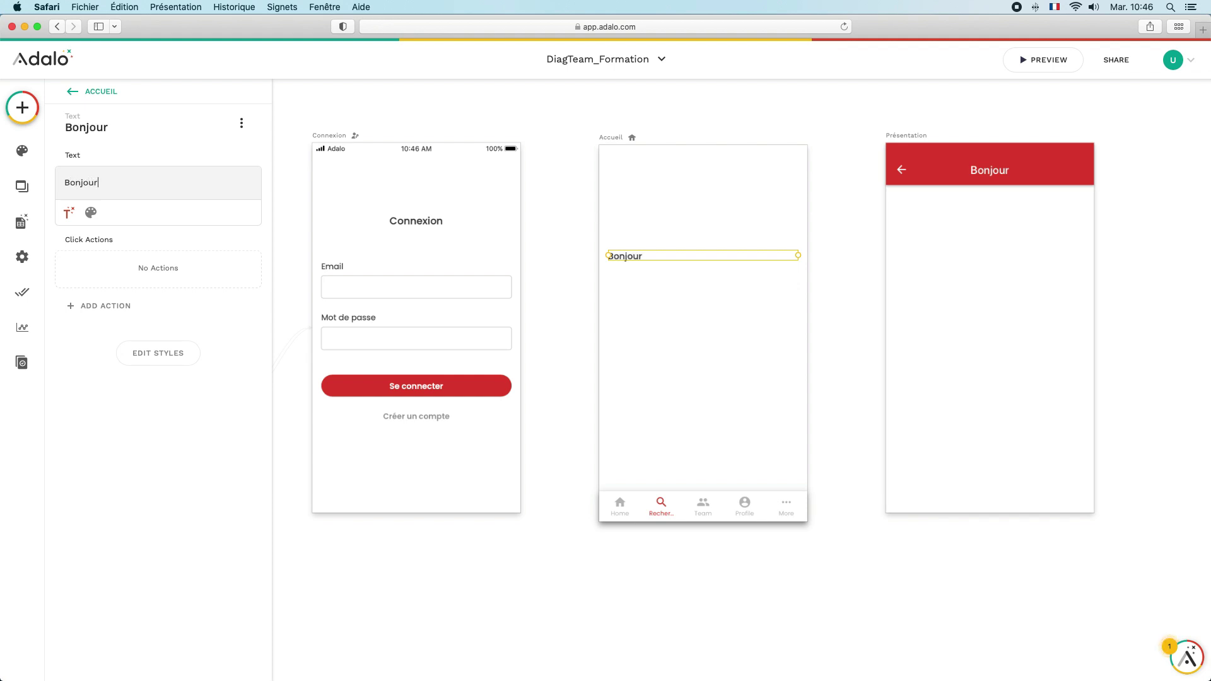
- Set the Bonjour text on the Accueil screen to Normal weight and font size 25
click(91, 214)
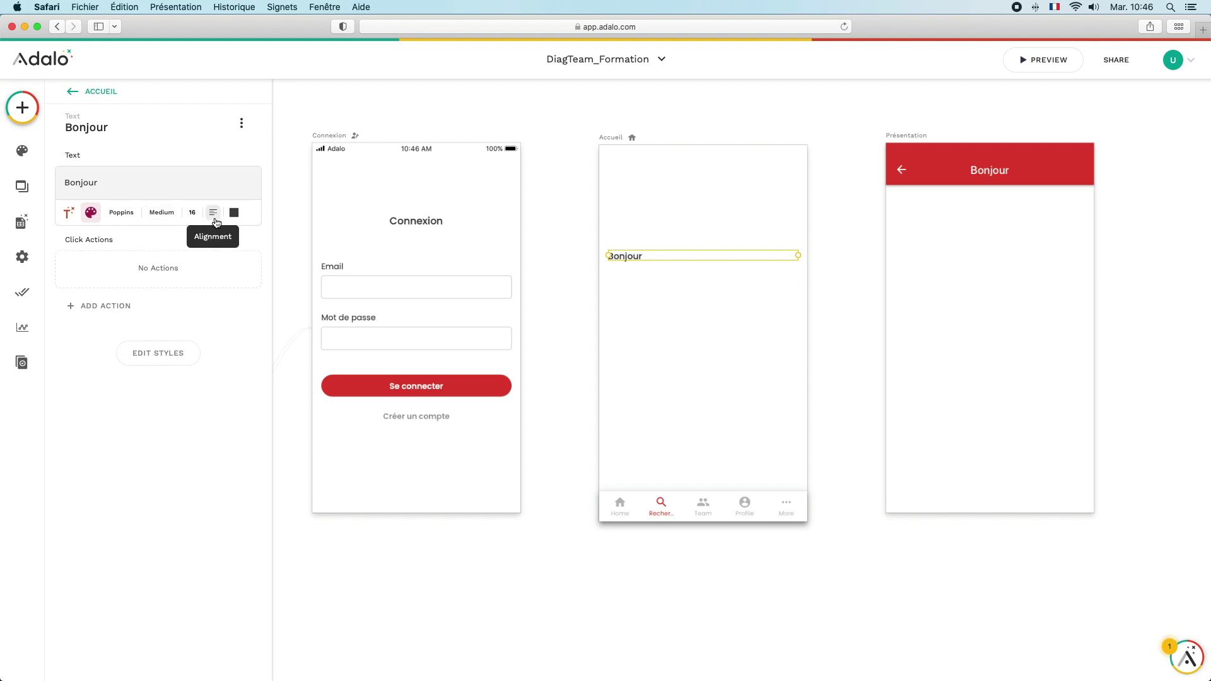
click(168, 218)
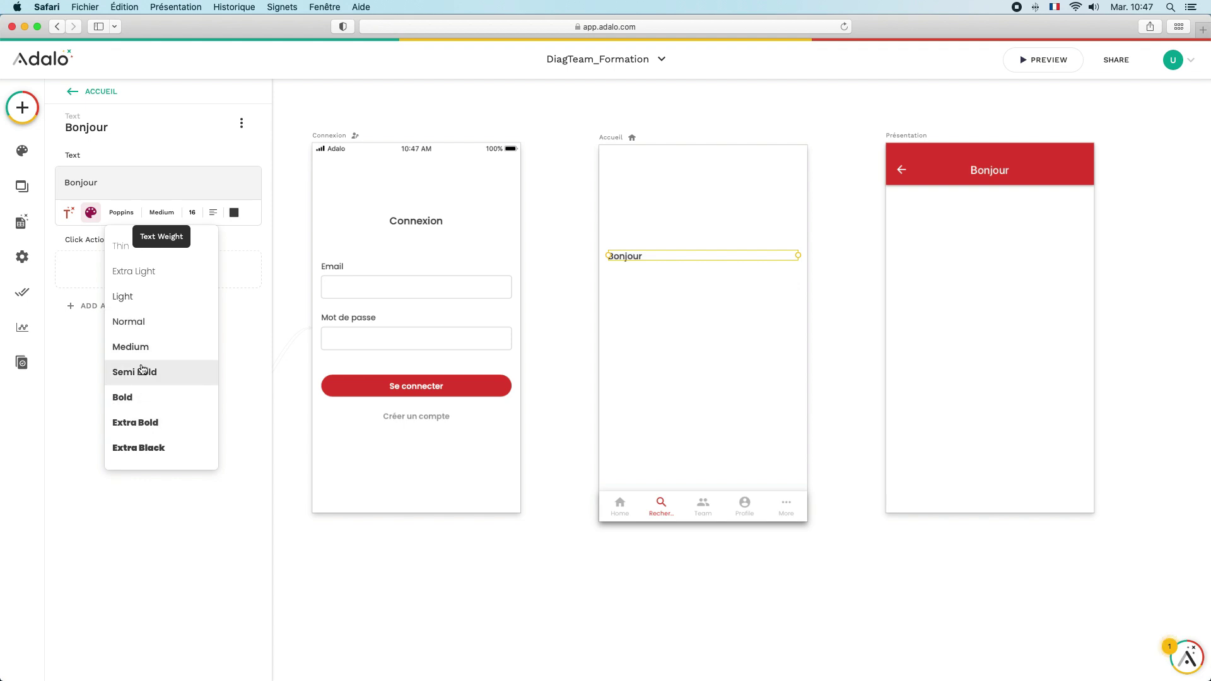
click(123, 297)
click(156, 212)
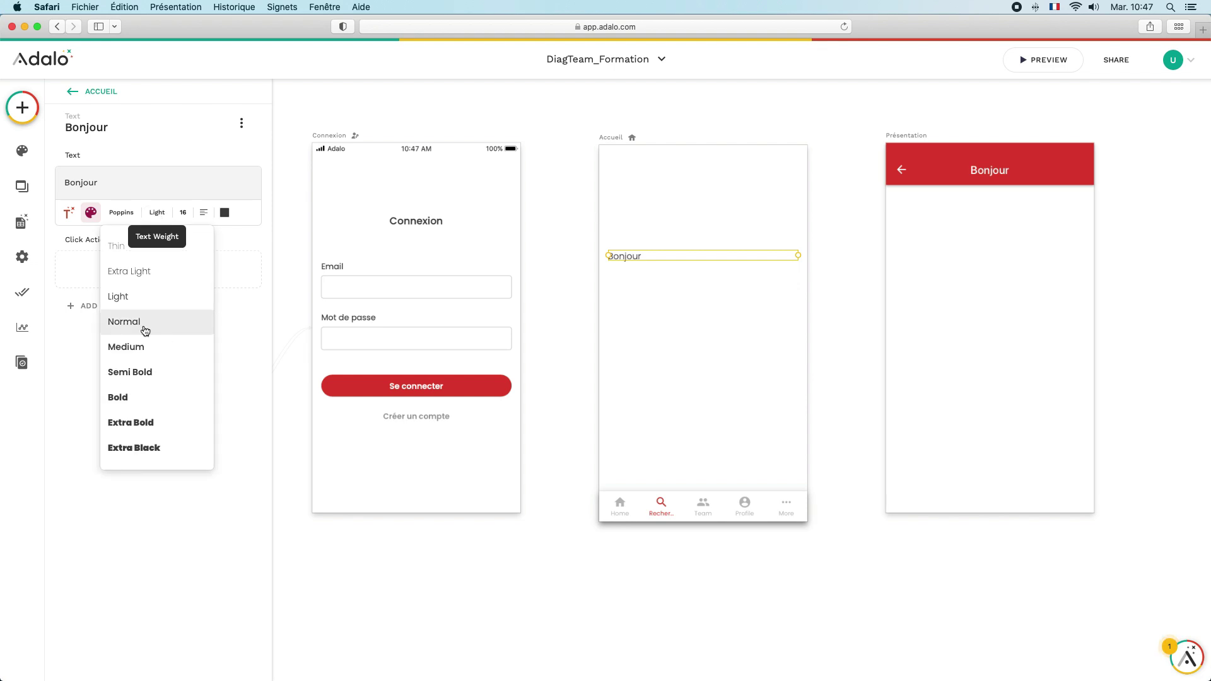
click(128, 322)
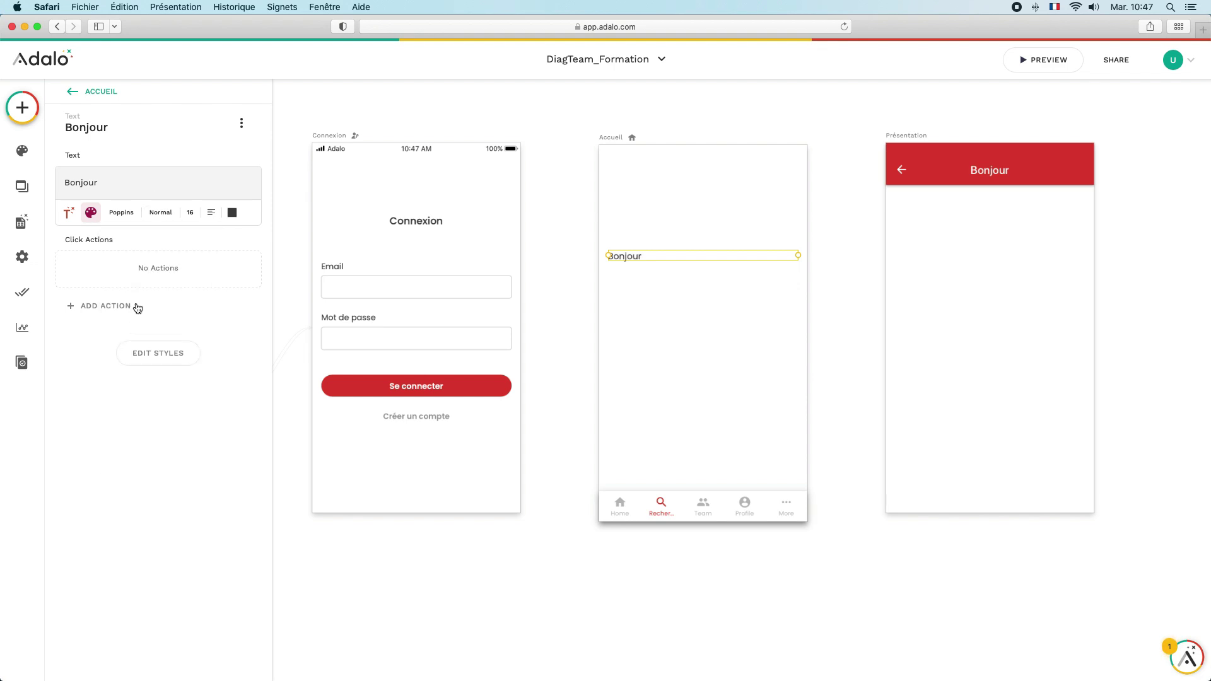
click(194, 215)
double_click(187, 213)
text(25)
- Colour the Bonjour text on the Accueil screen red and check it in the app preview
click(232, 214)
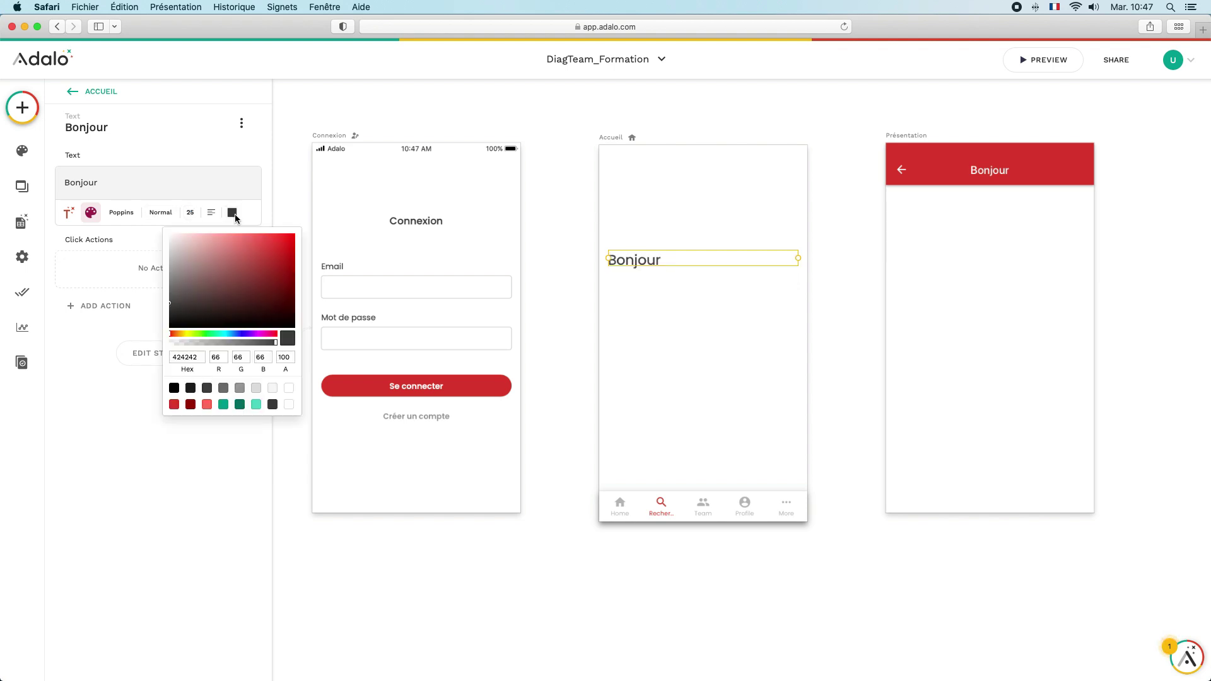
click(170, 404)
click(131, 400)
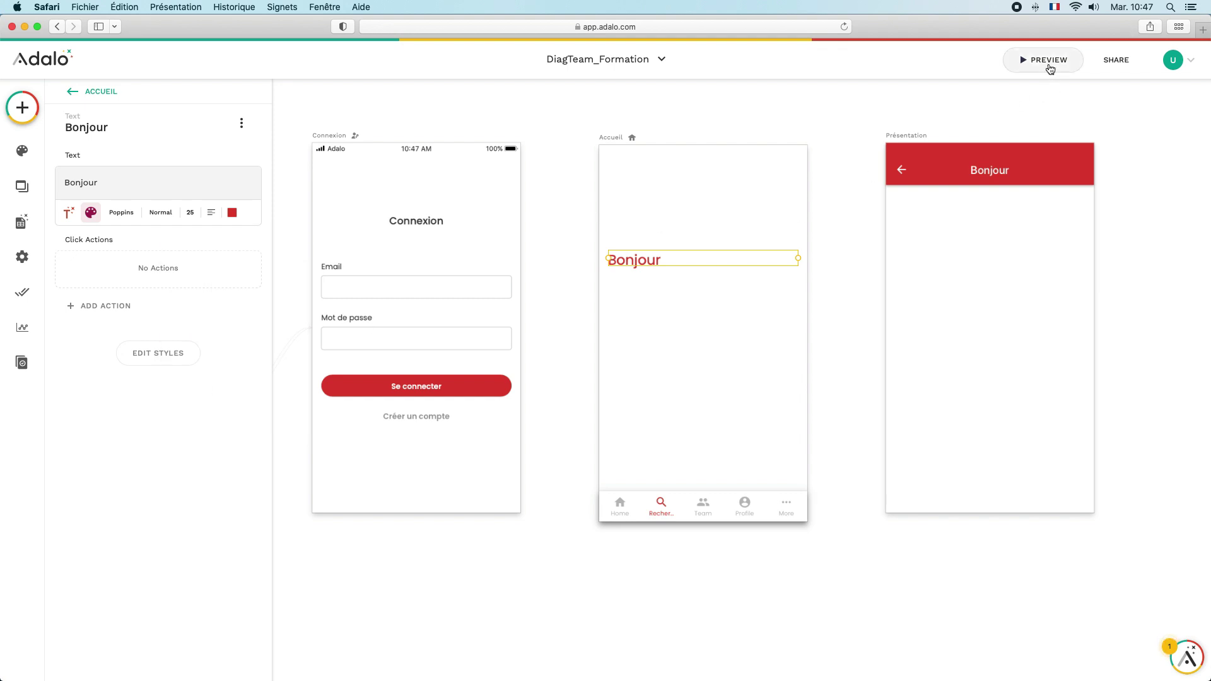
click(1050, 63)
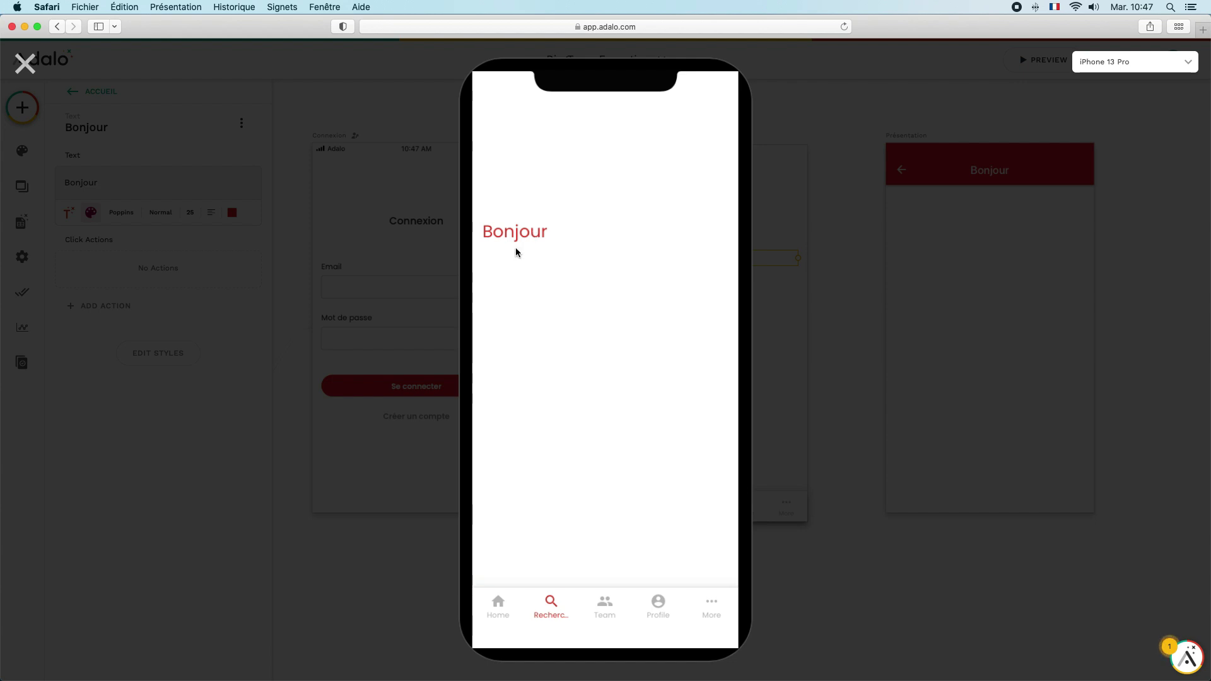
click(25, 64)
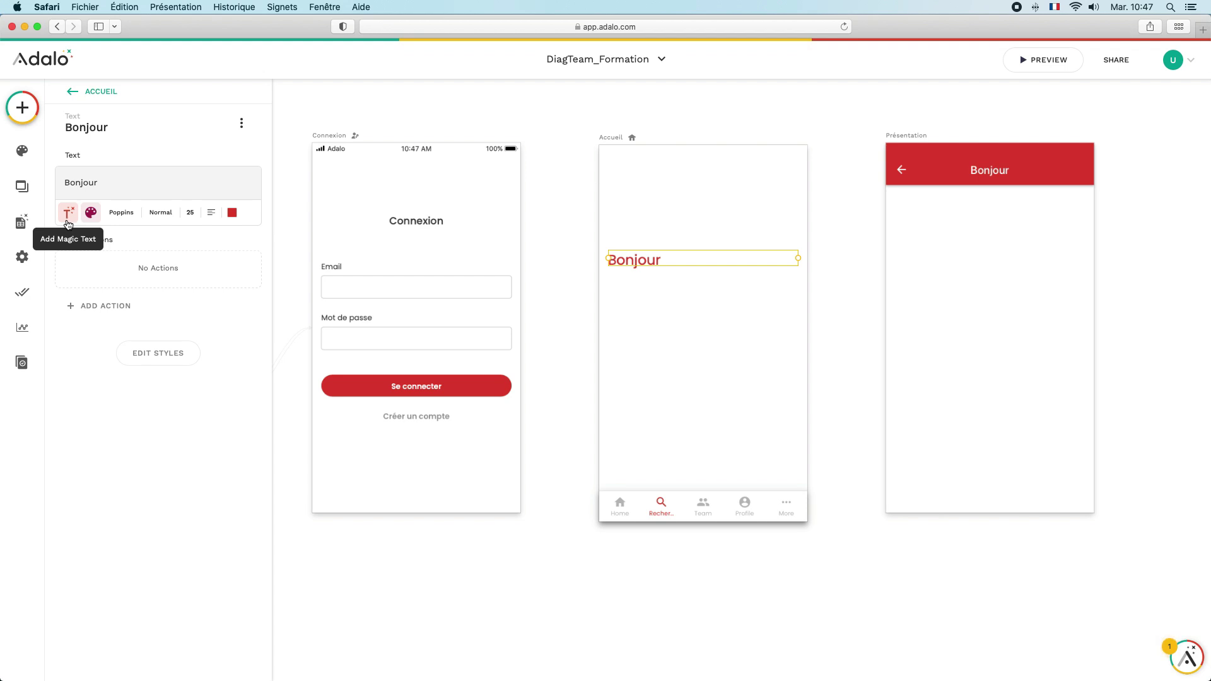
- Insert the logged-in user's Nom & Prénom as magic text after "Bonjour" and preview the app
click(101, 182)
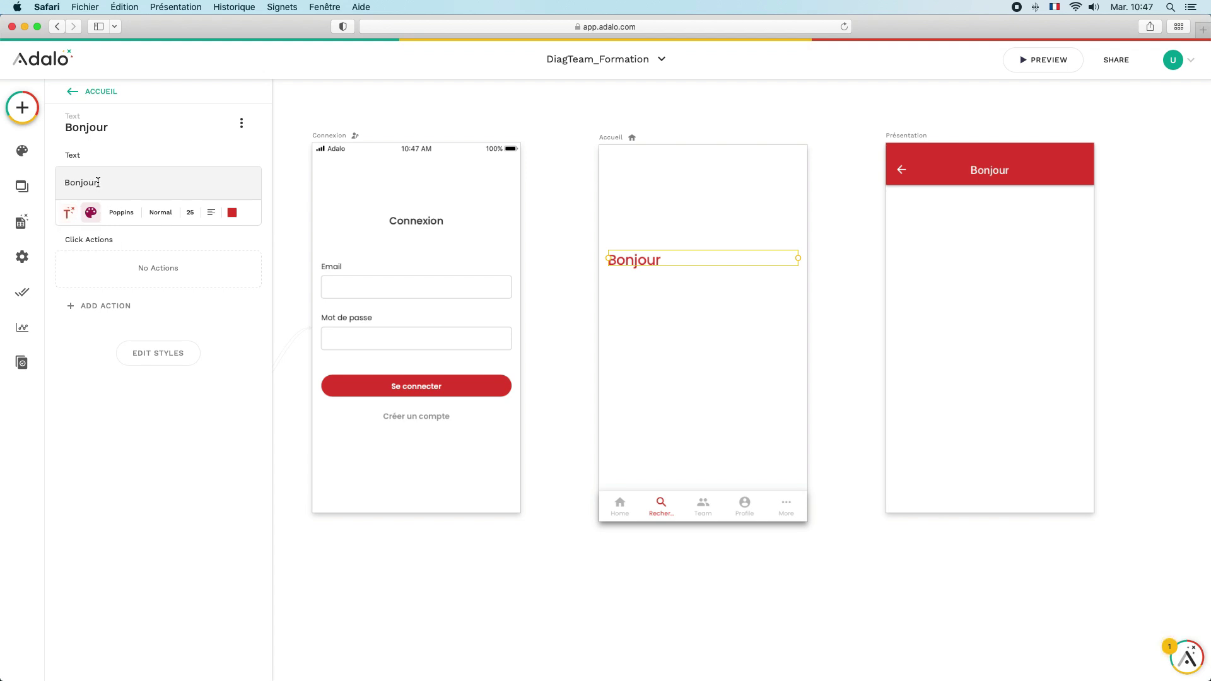
click(69, 215)
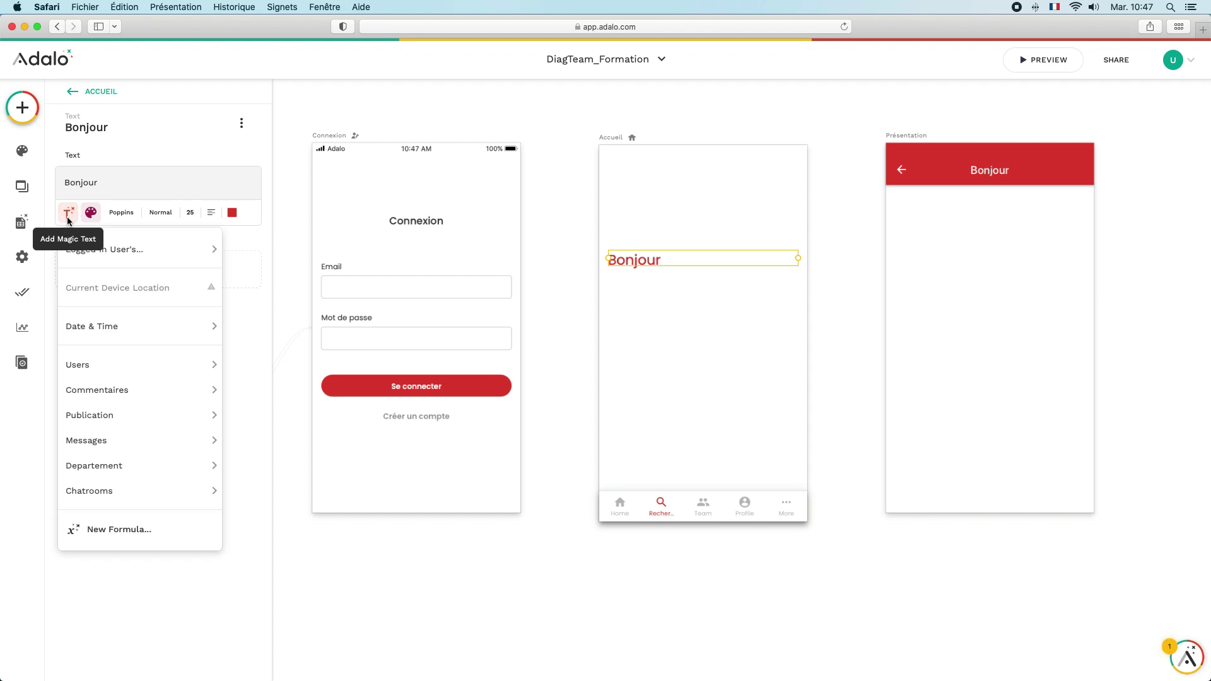
mouse_move(125, 244)
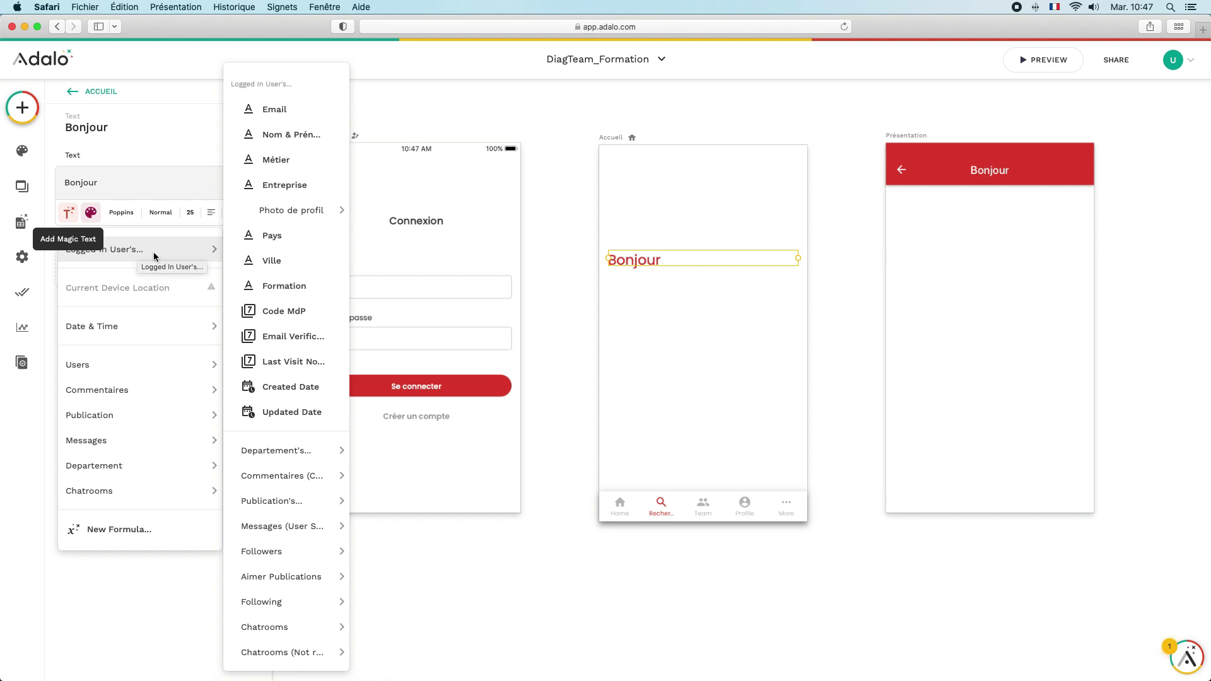
click(298, 135)
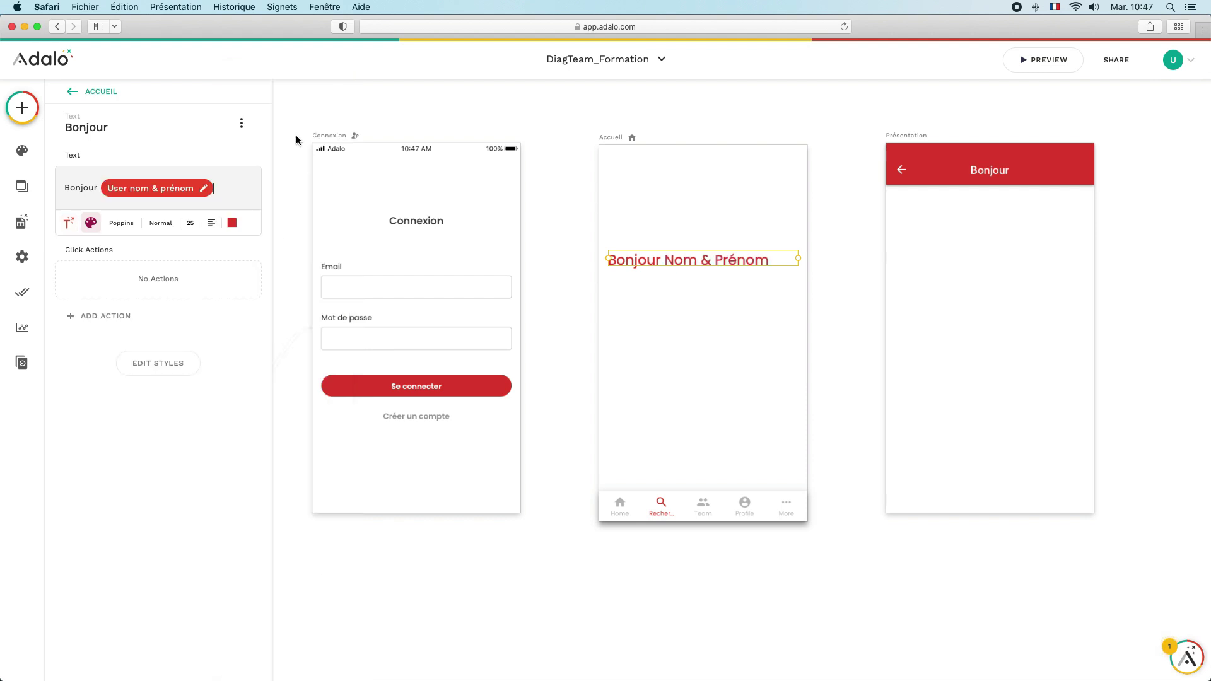
click(698, 284)
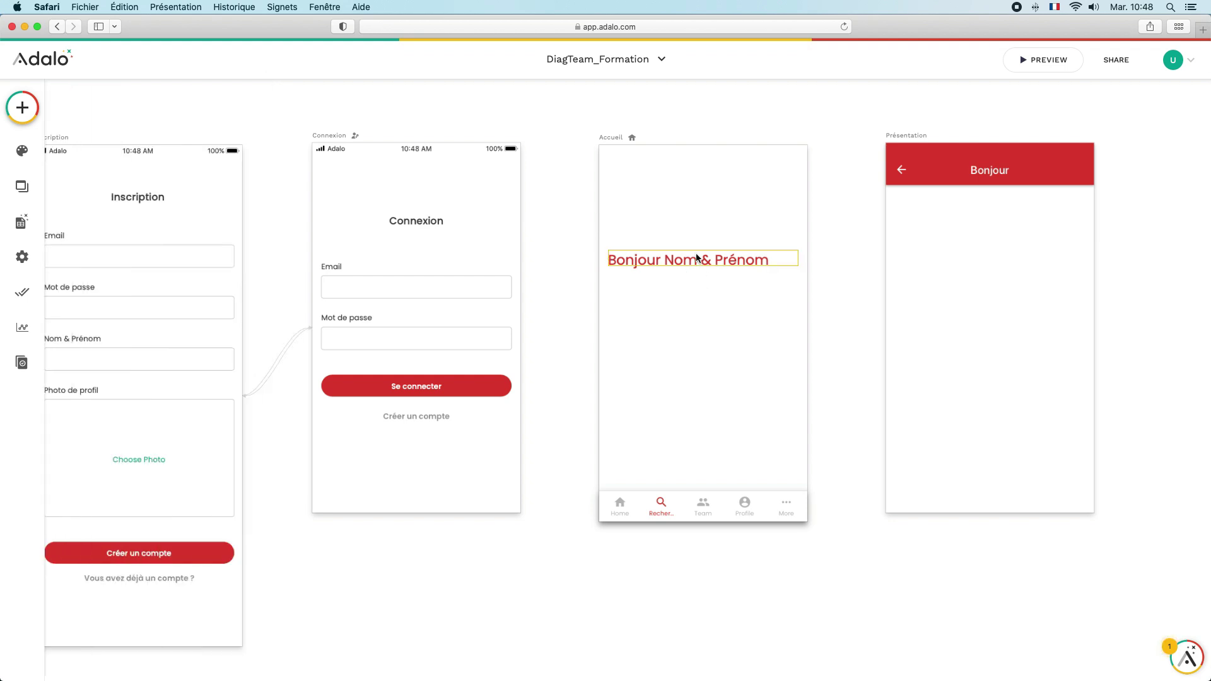
click(1044, 60)
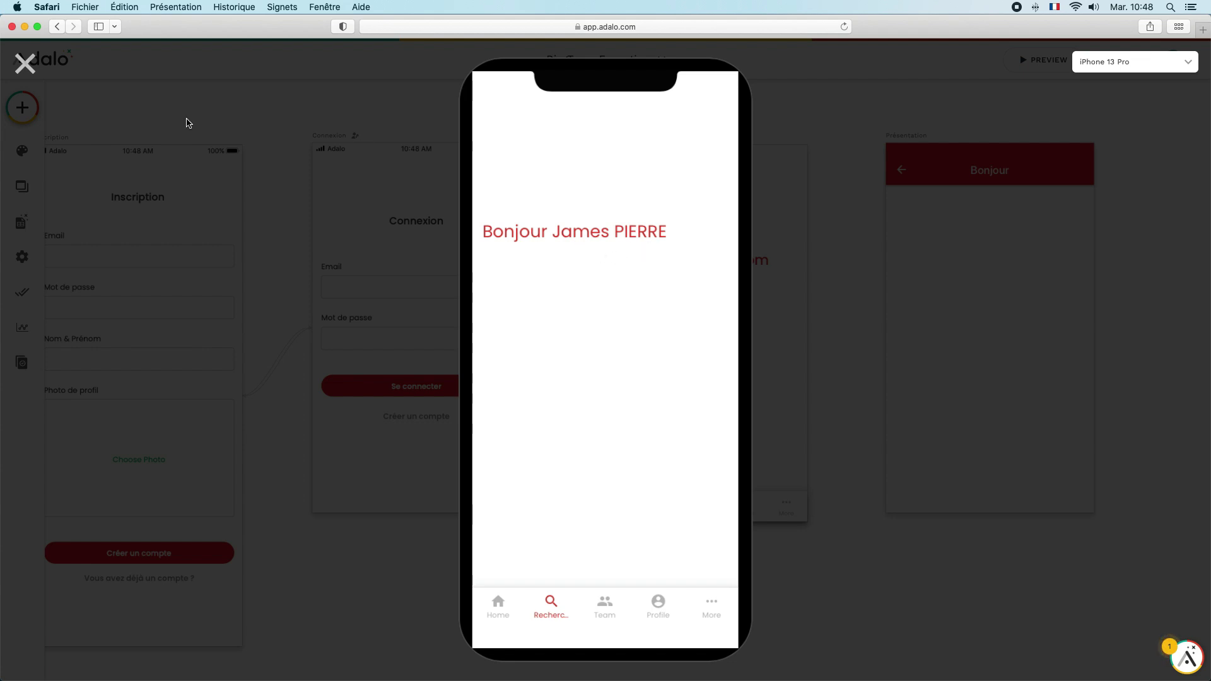
- Add a click action to the Bonjour text on the Accueil screen that links to the Présentation screen with the Push transition
click(26, 64)
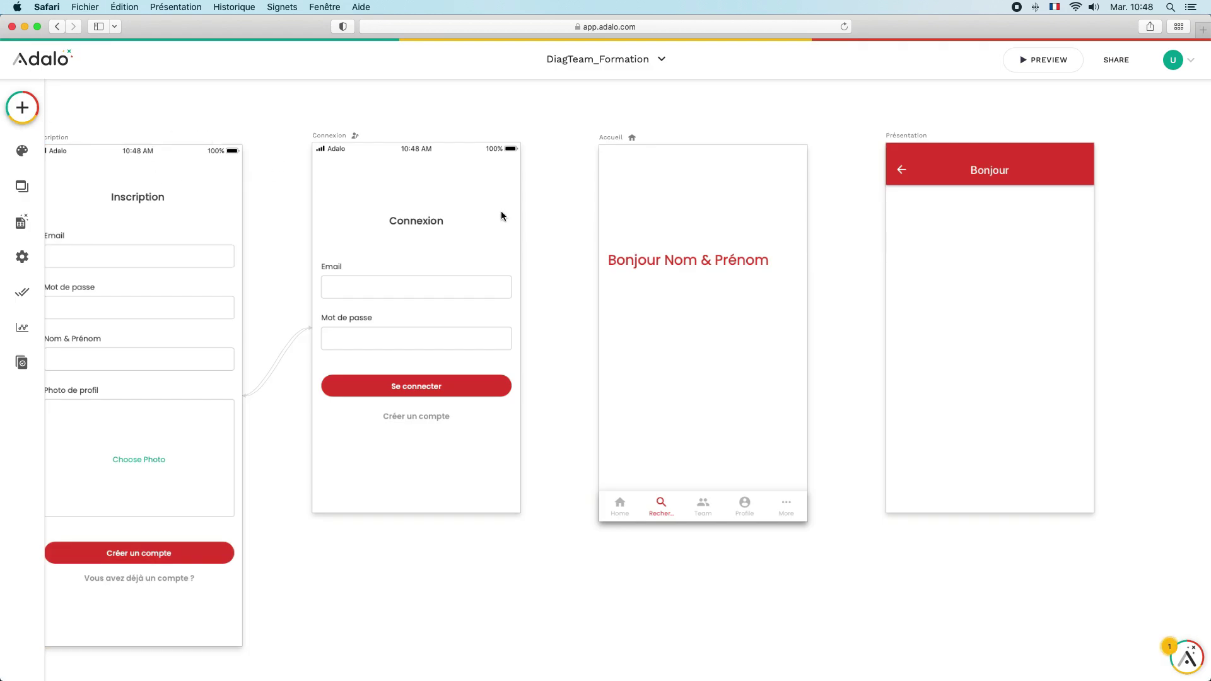
click(638, 252)
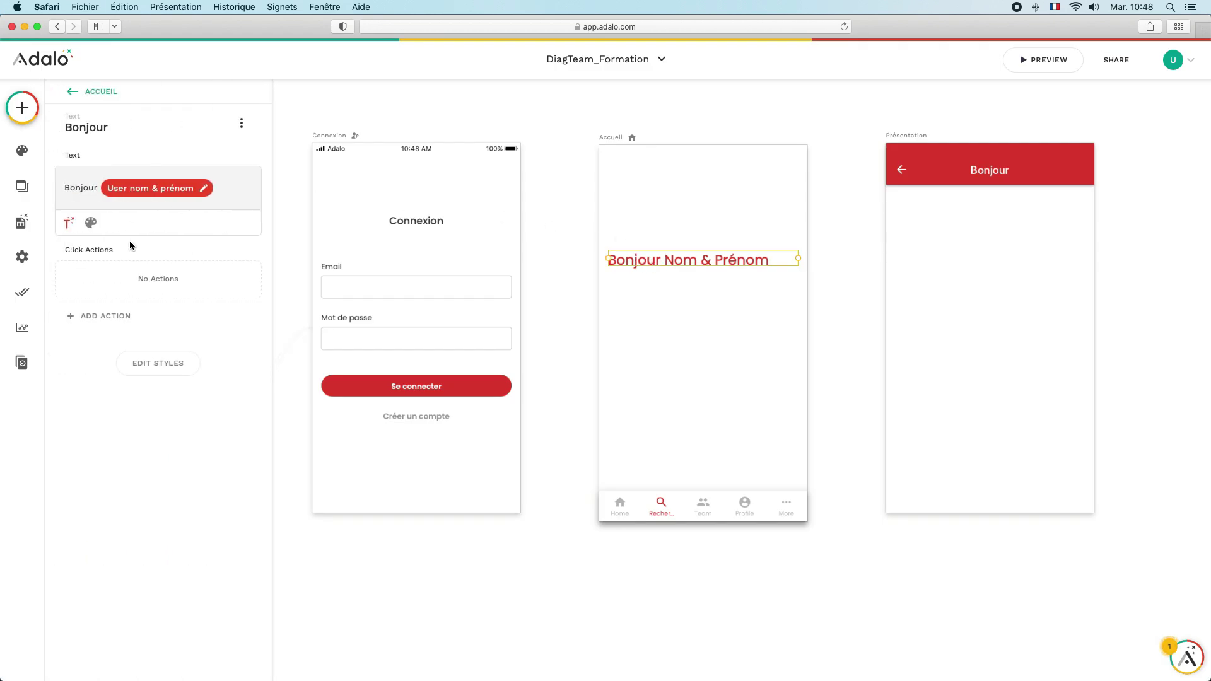
click(106, 319)
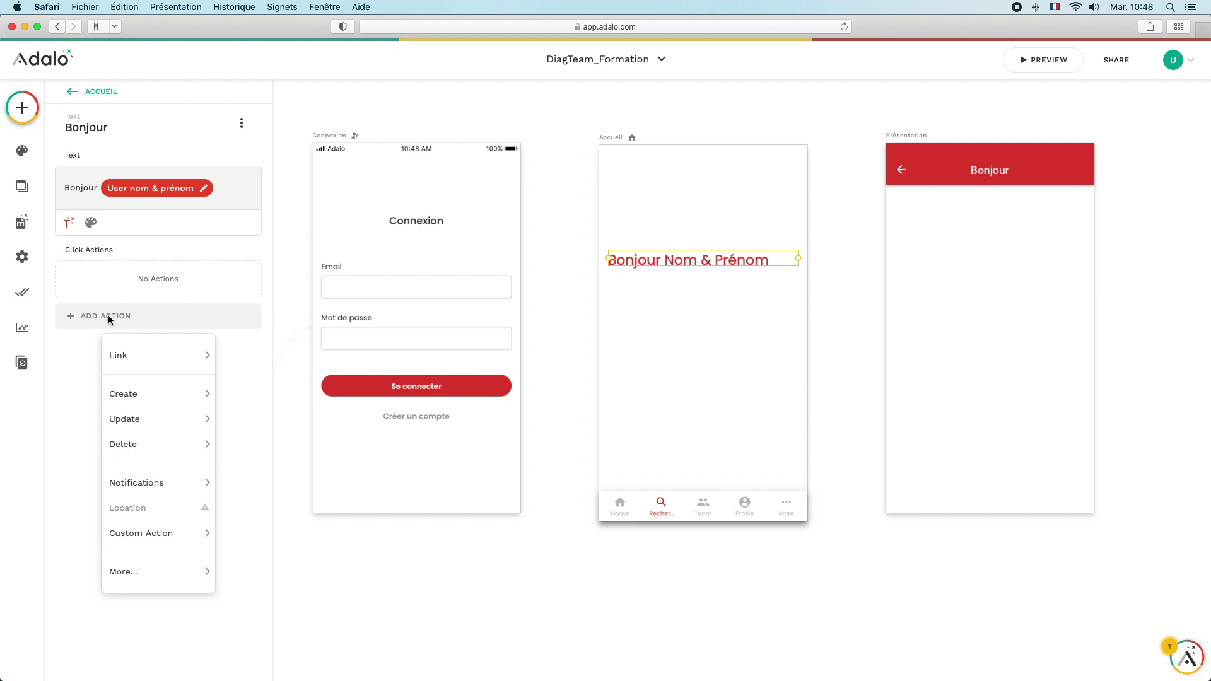
mouse_move(161, 399)
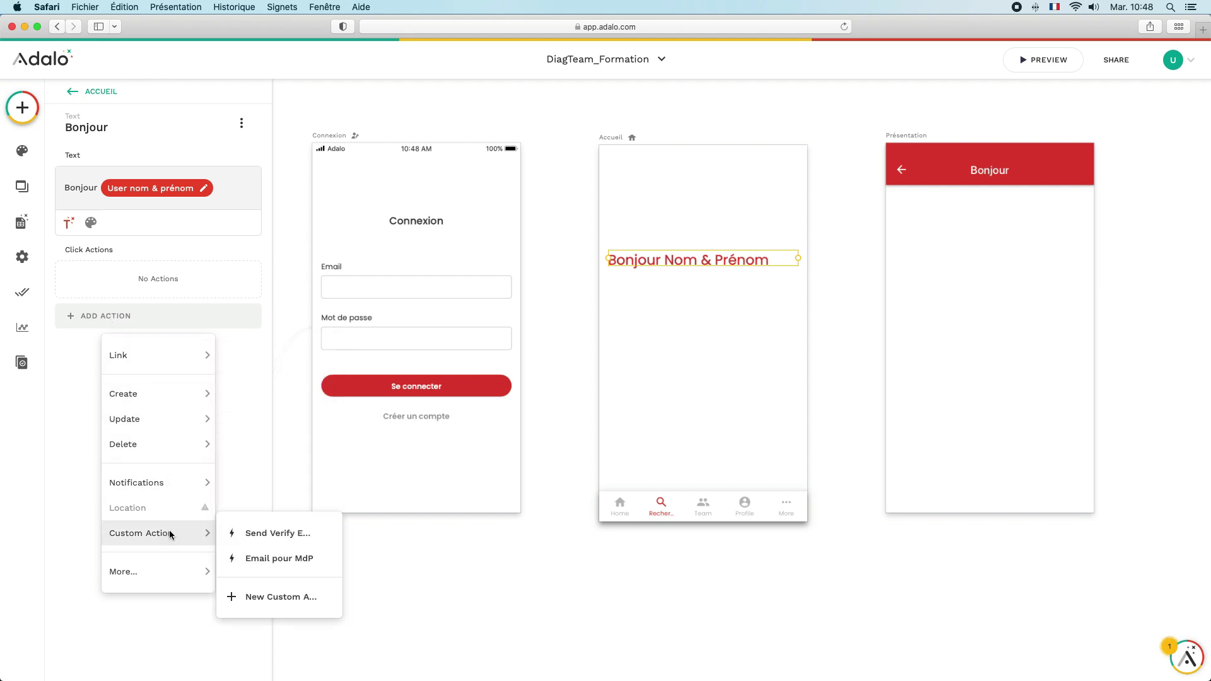
mouse_move(158, 423)
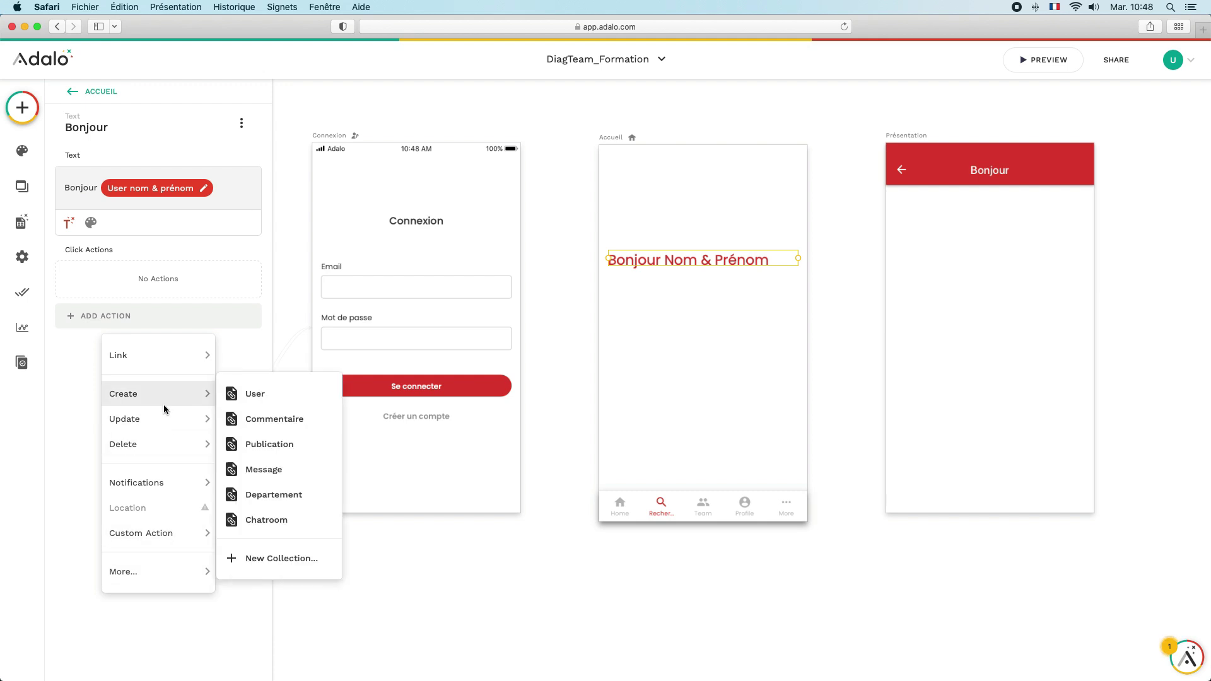
mouse_move(161, 366)
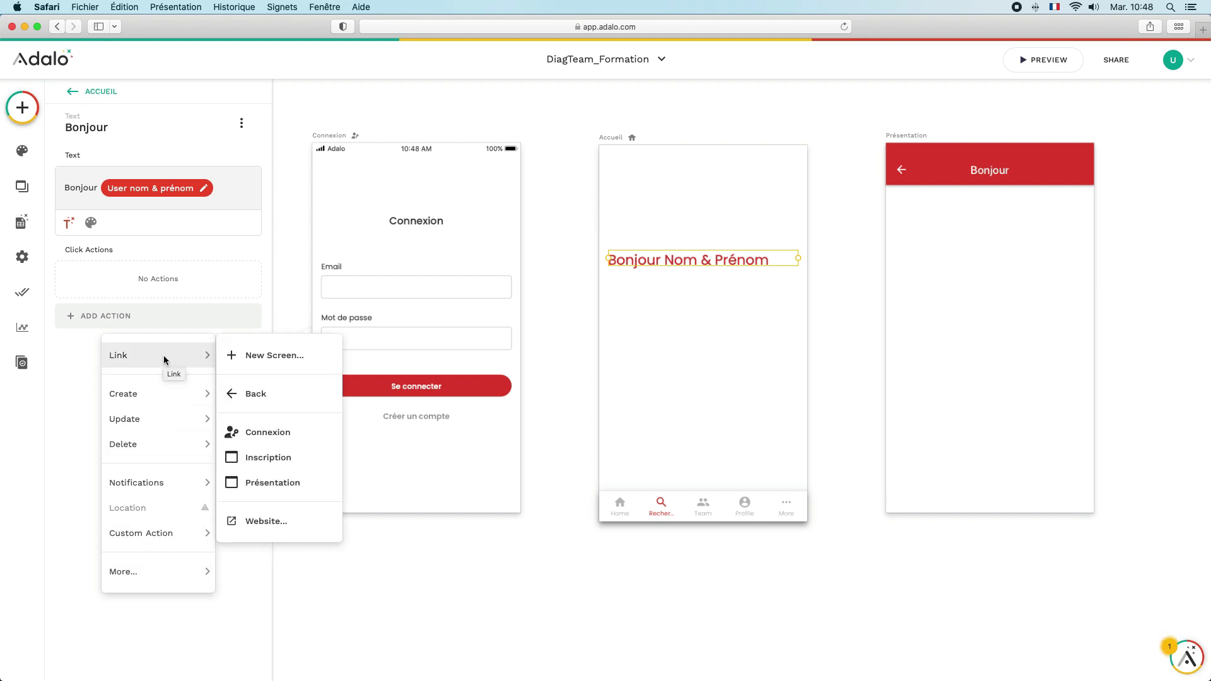
click(264, 488)
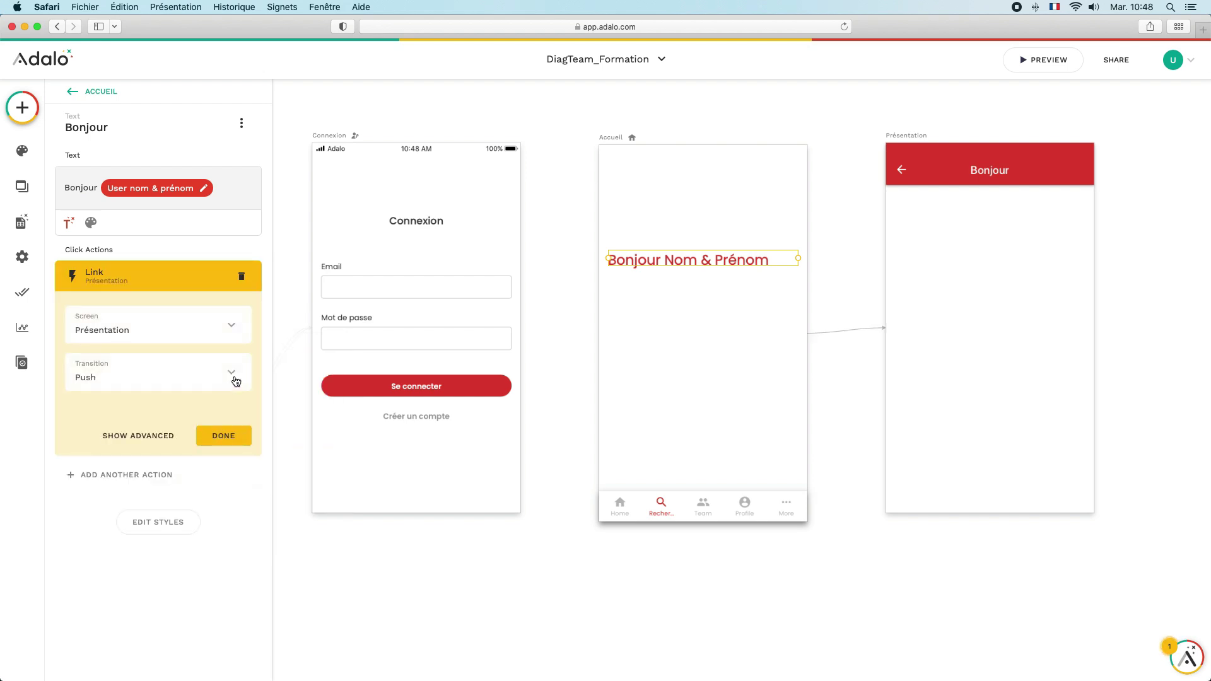
click(235, 380)
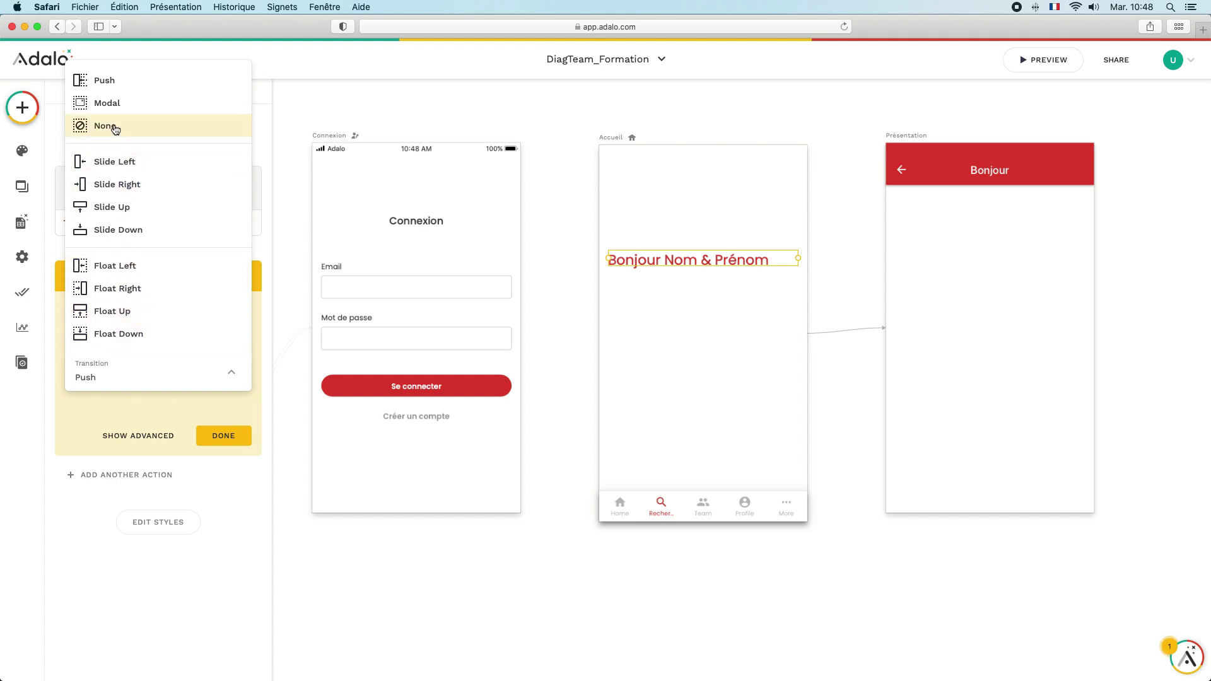
click(104, 80)
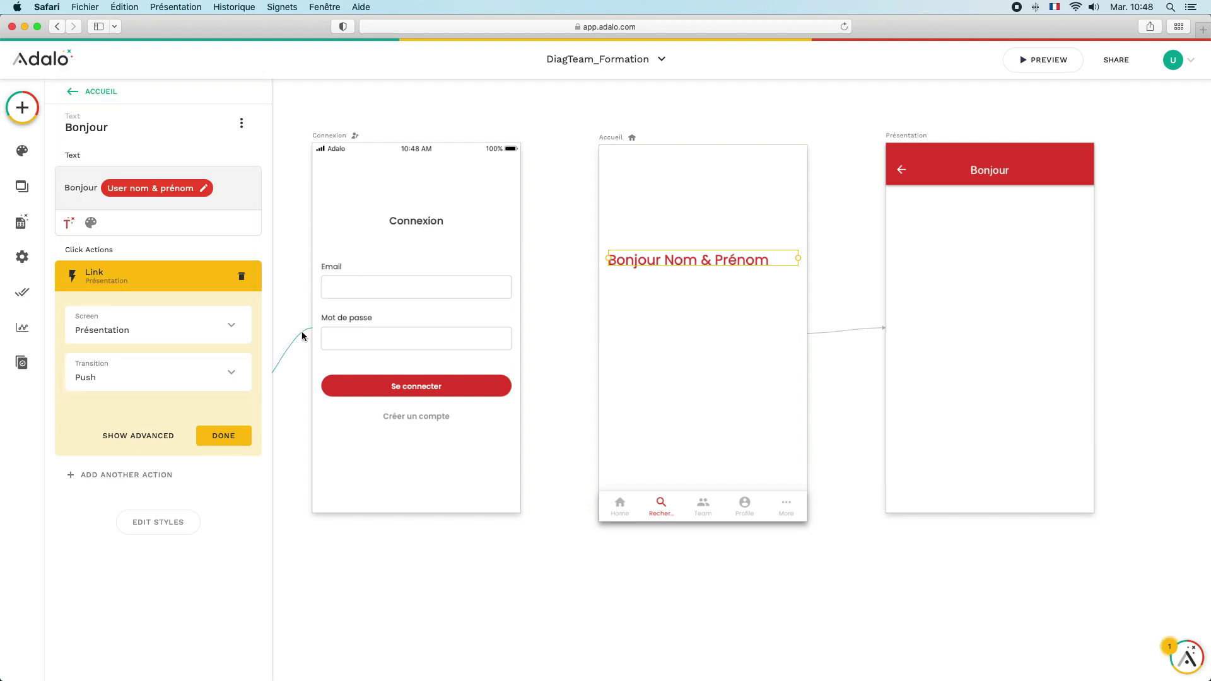
click(229, 438)
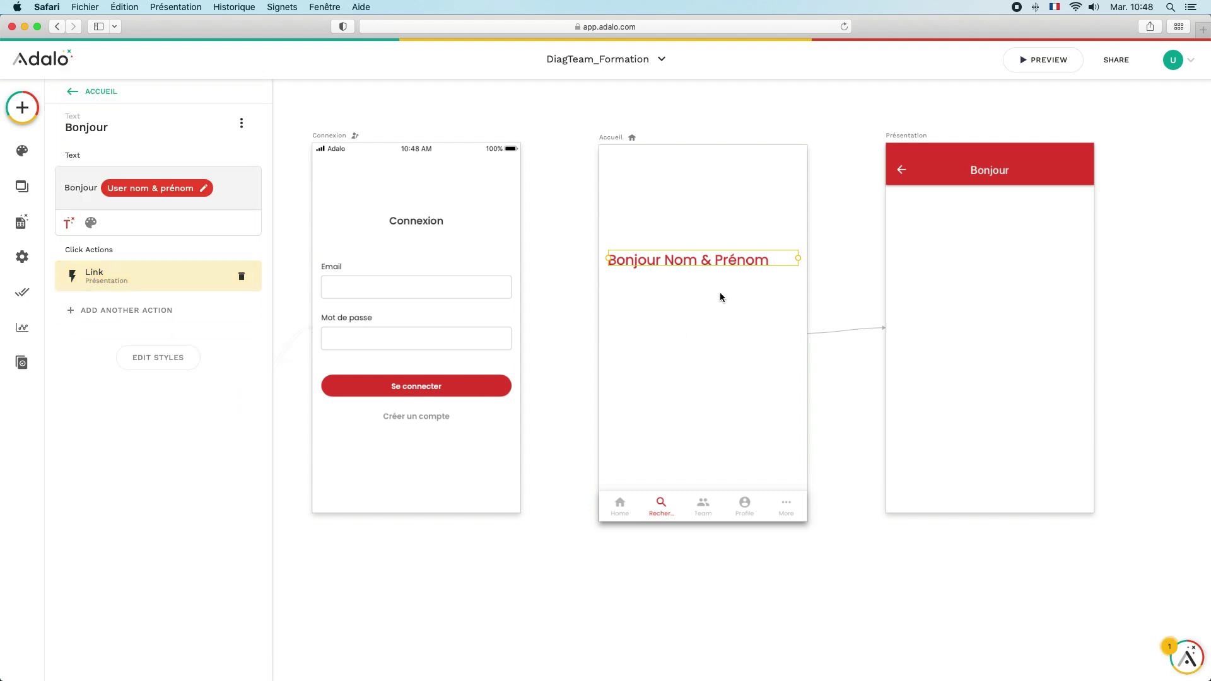
click(725, 296)
- Preview the app and test the greeting text's link to the Présentation screen
click(1047, 59)
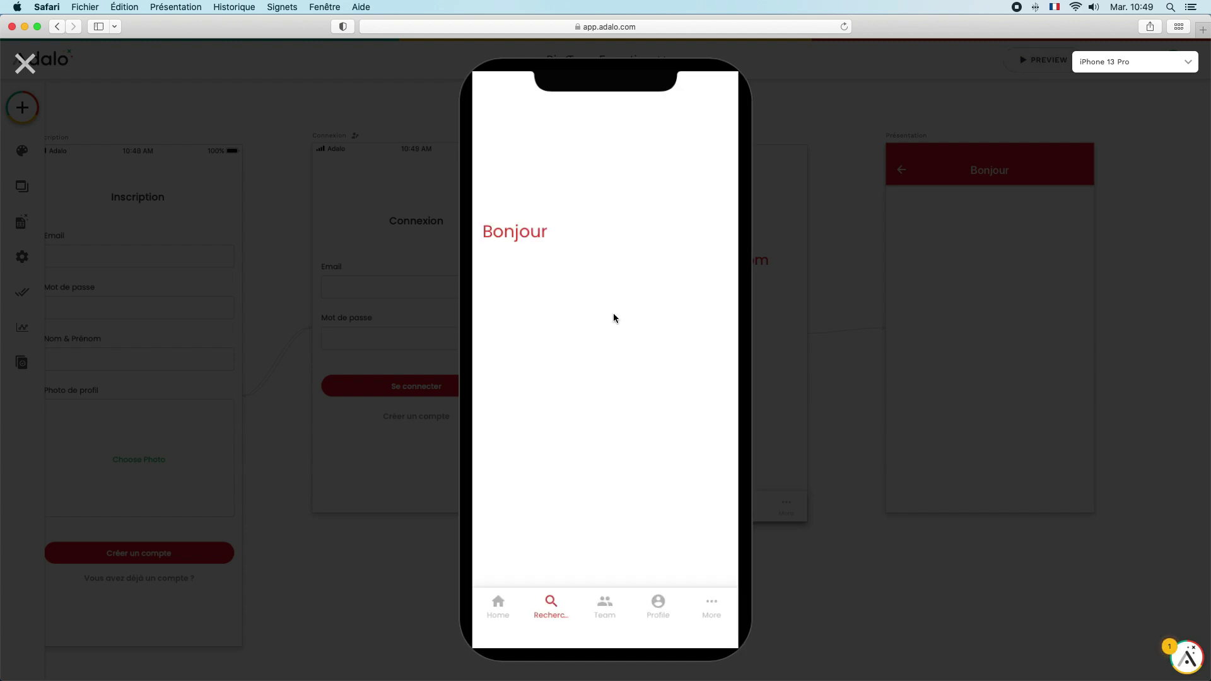
click(549, 234)
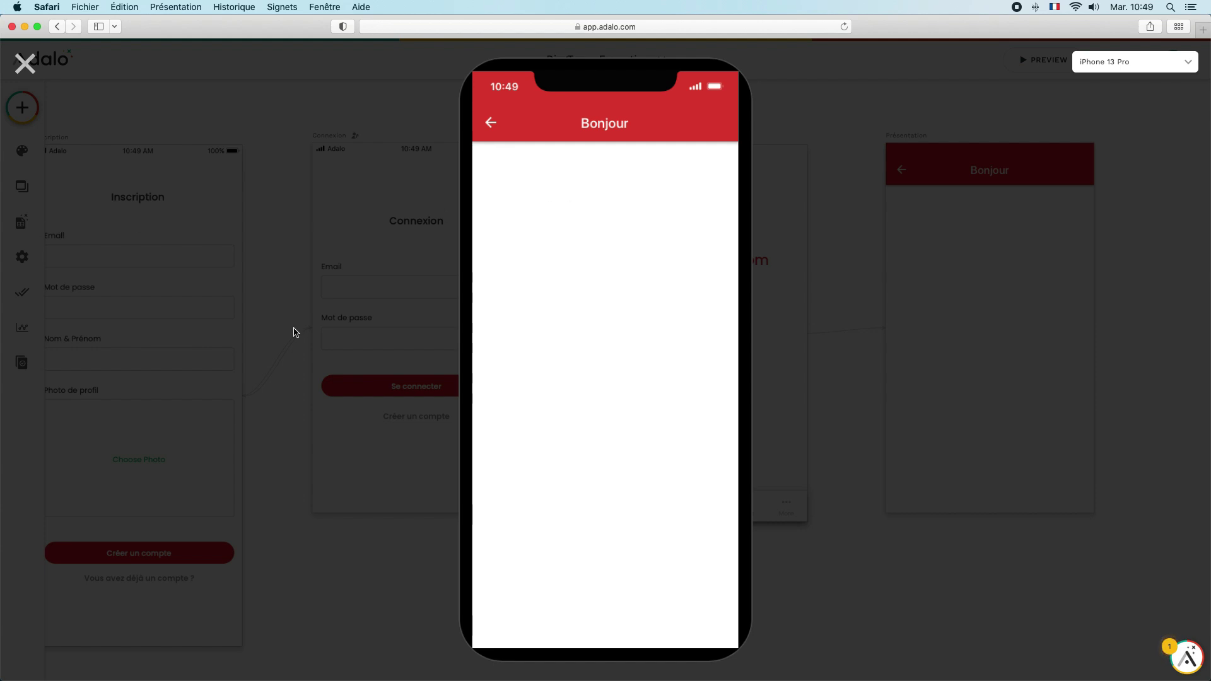
click(25, 63)
- Delete the greeting text from the Accueil screen and place a Button component in the middle of its upper half
click(673, 262)
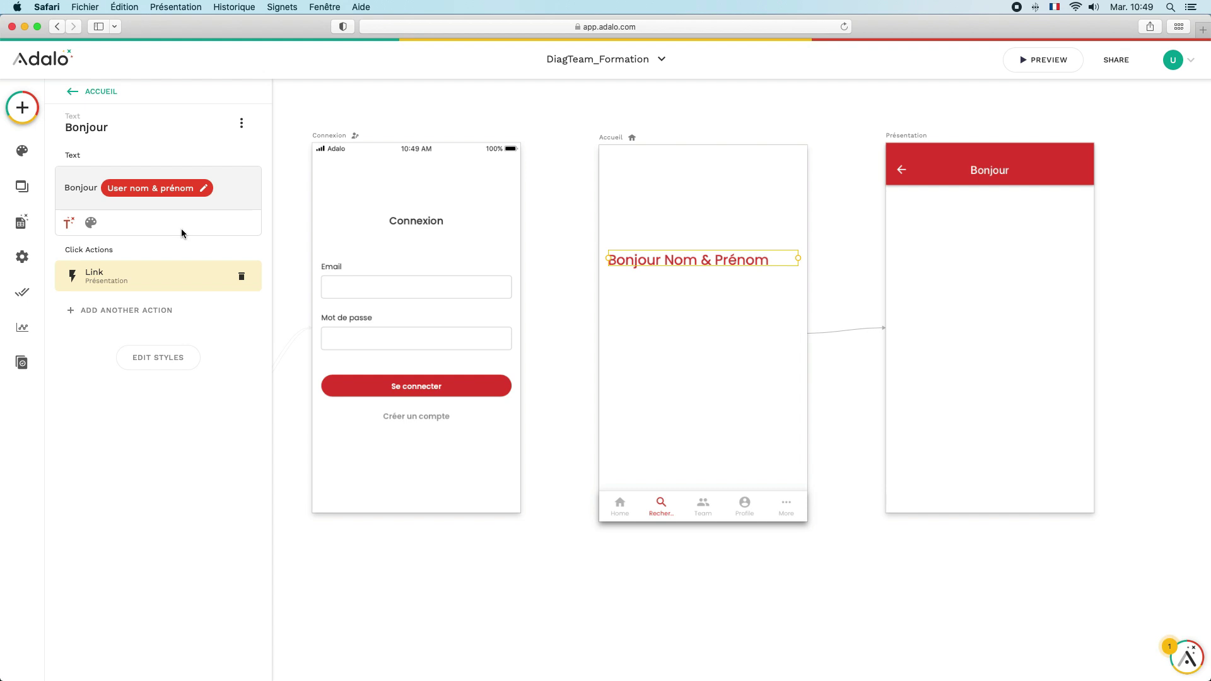
key(Delete)
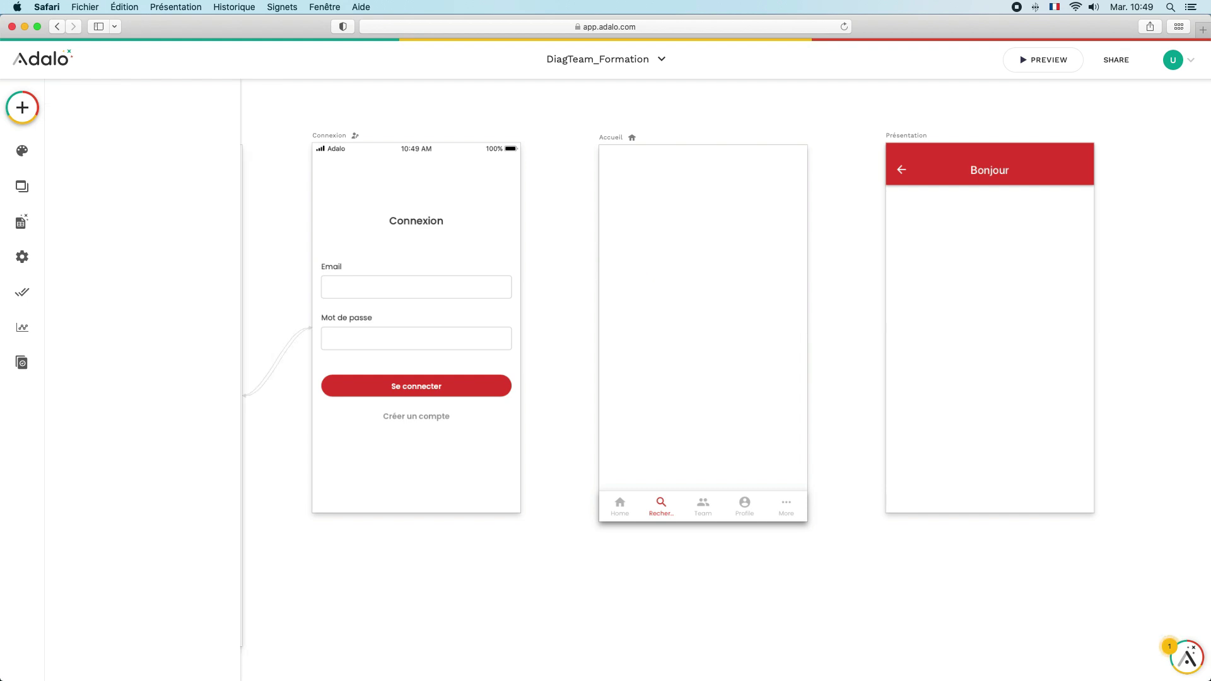
click(25, 119)
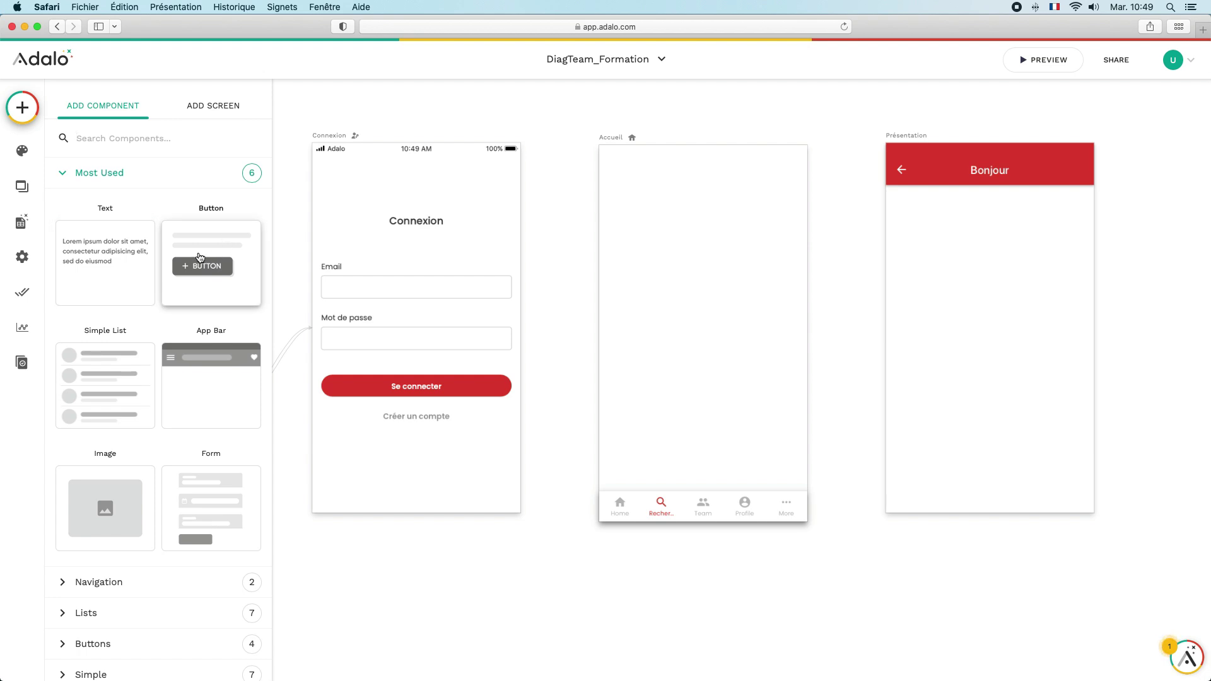
drag(200, 257, 697, 292)
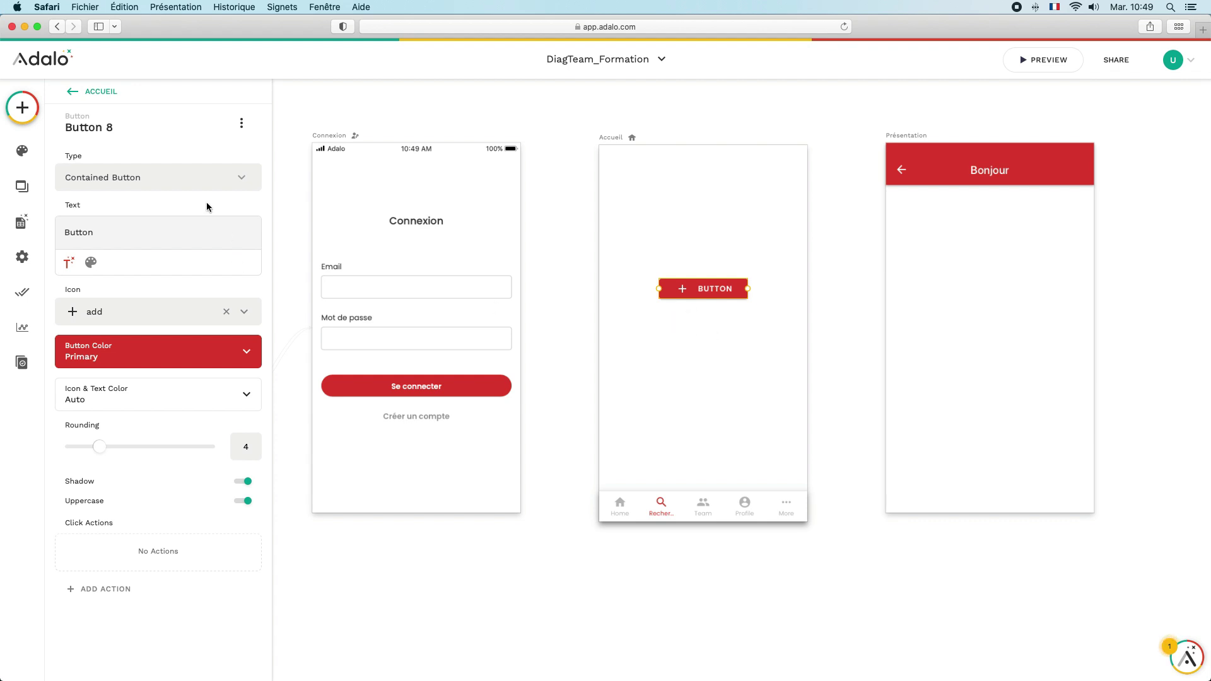
- Change the Accueil button's type to Text Button and try it in the app preview
click(240, 181)
click(109, 207)
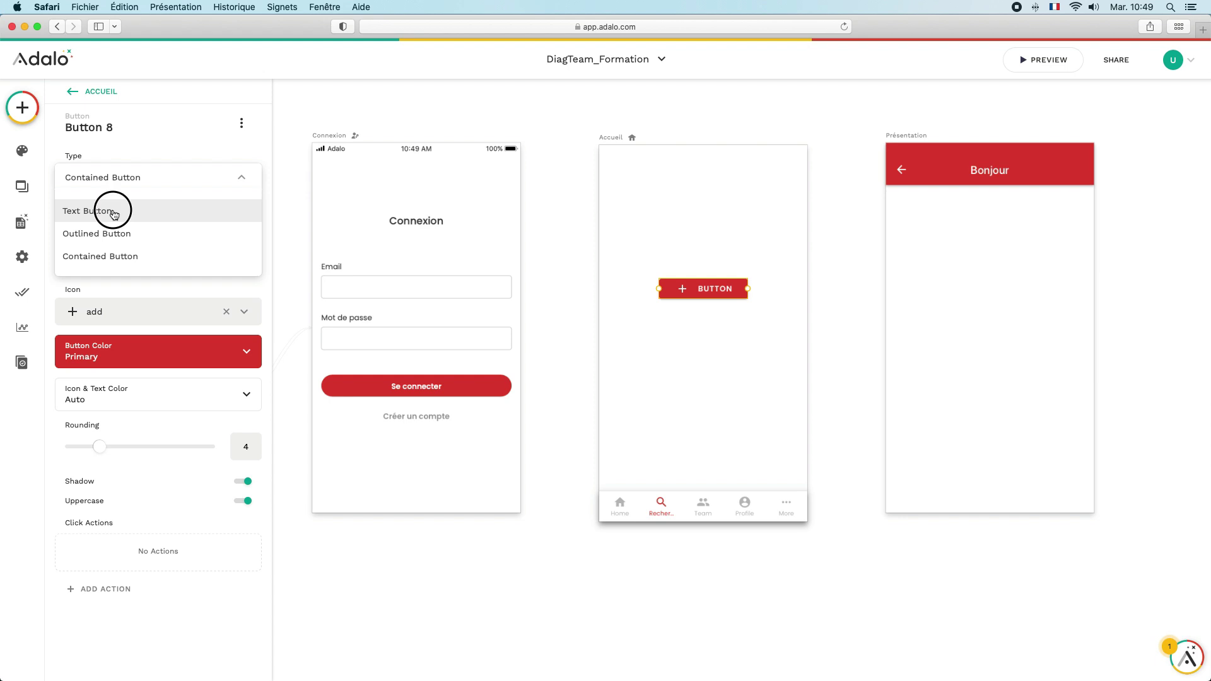
click(736, 347)
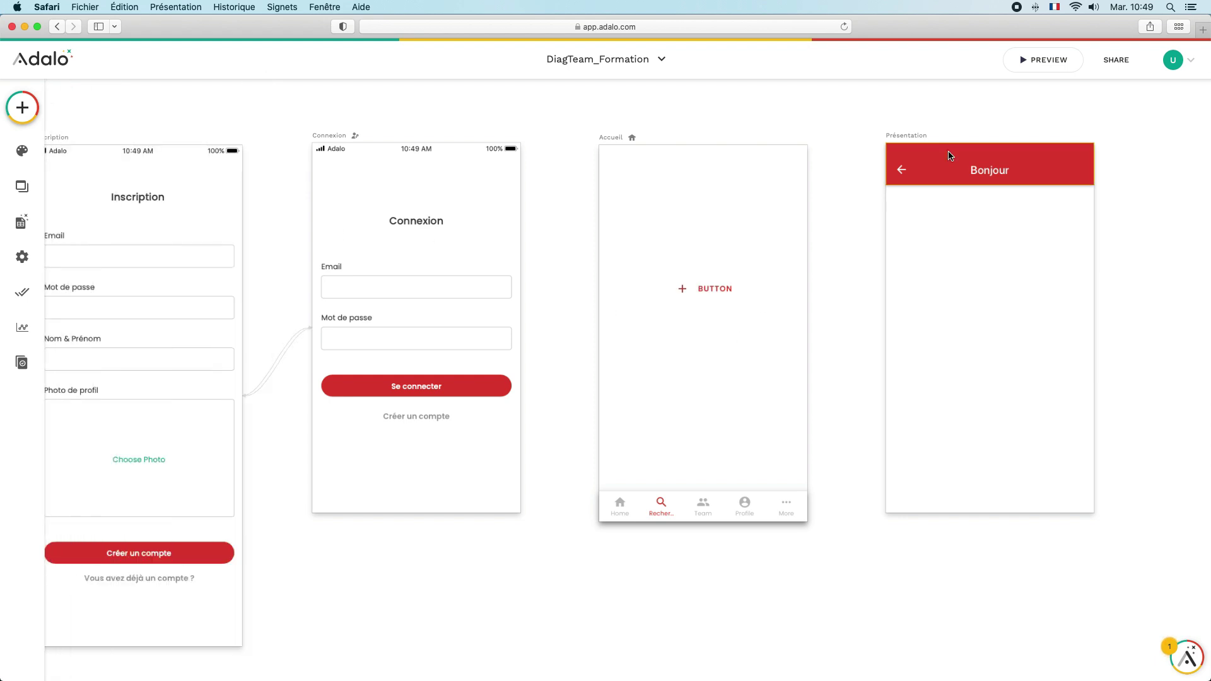
click(1047, 59)
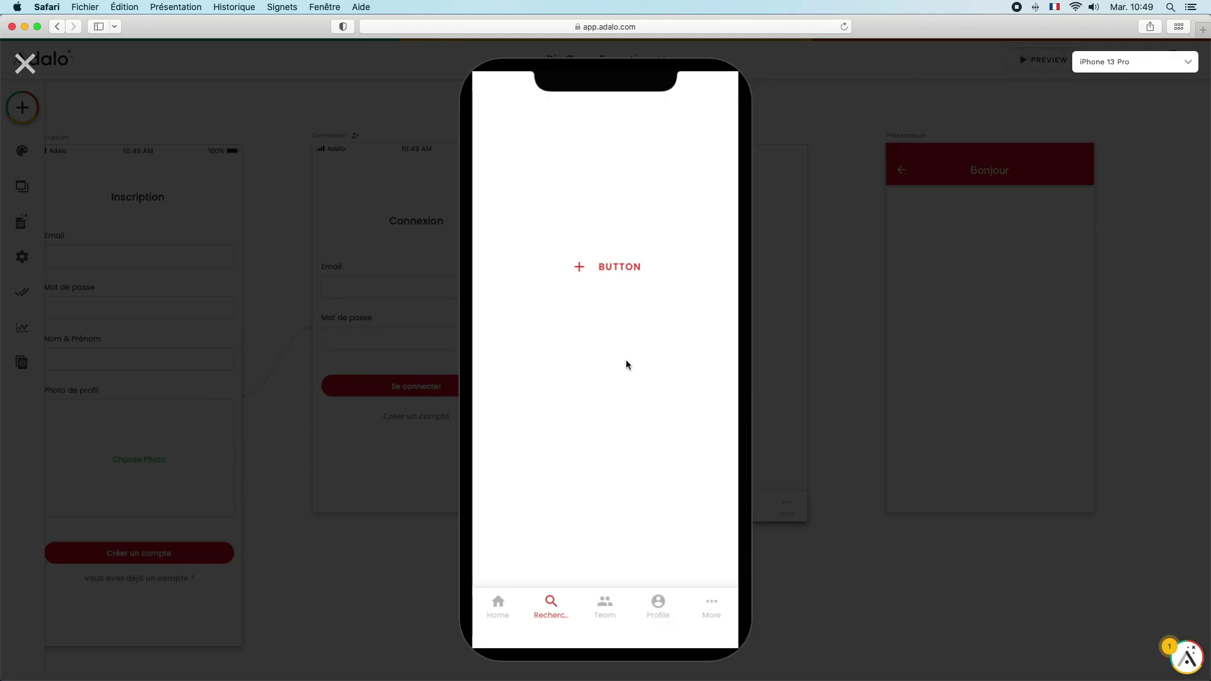
click(609, 270)
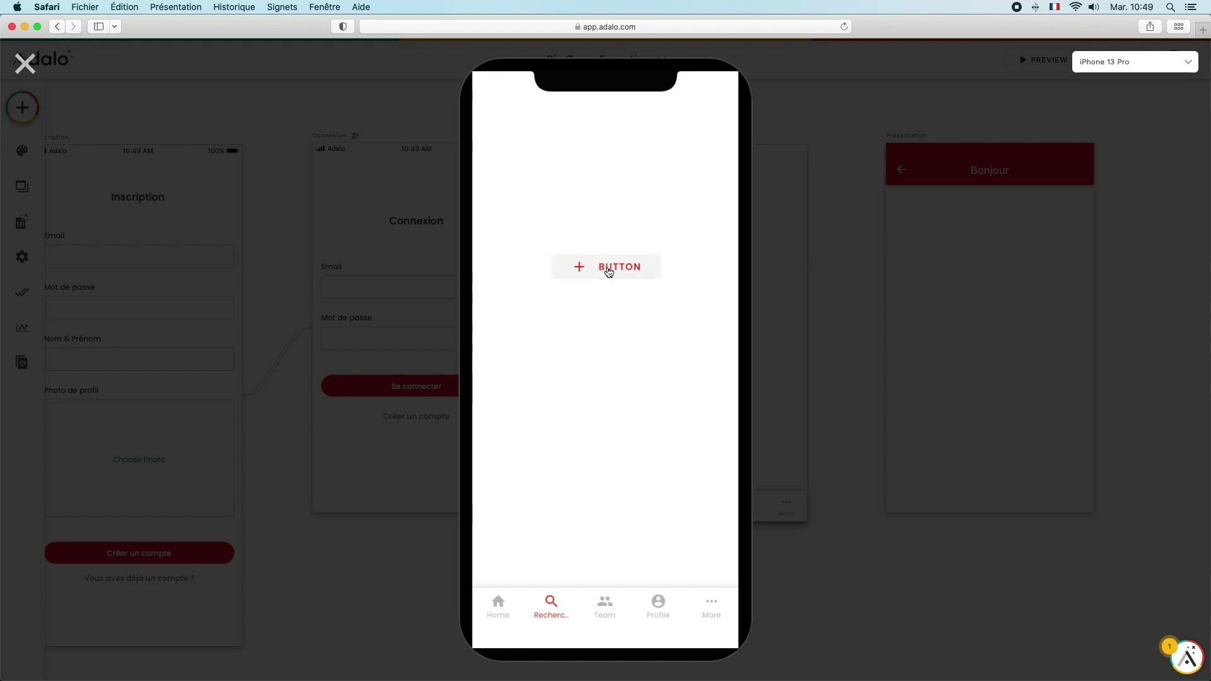
click(609, 271)
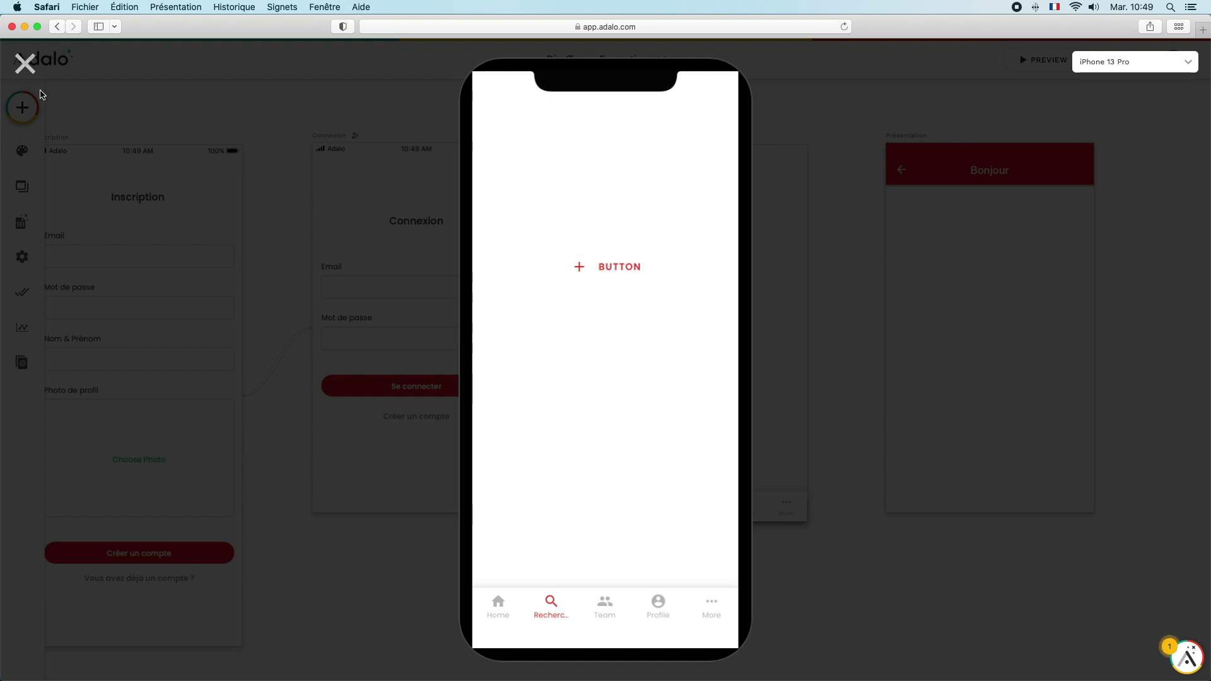
click(25, 63)
- Switch the Accueil button's type to Outlined Button and check it in the app preview
click(712, 301)
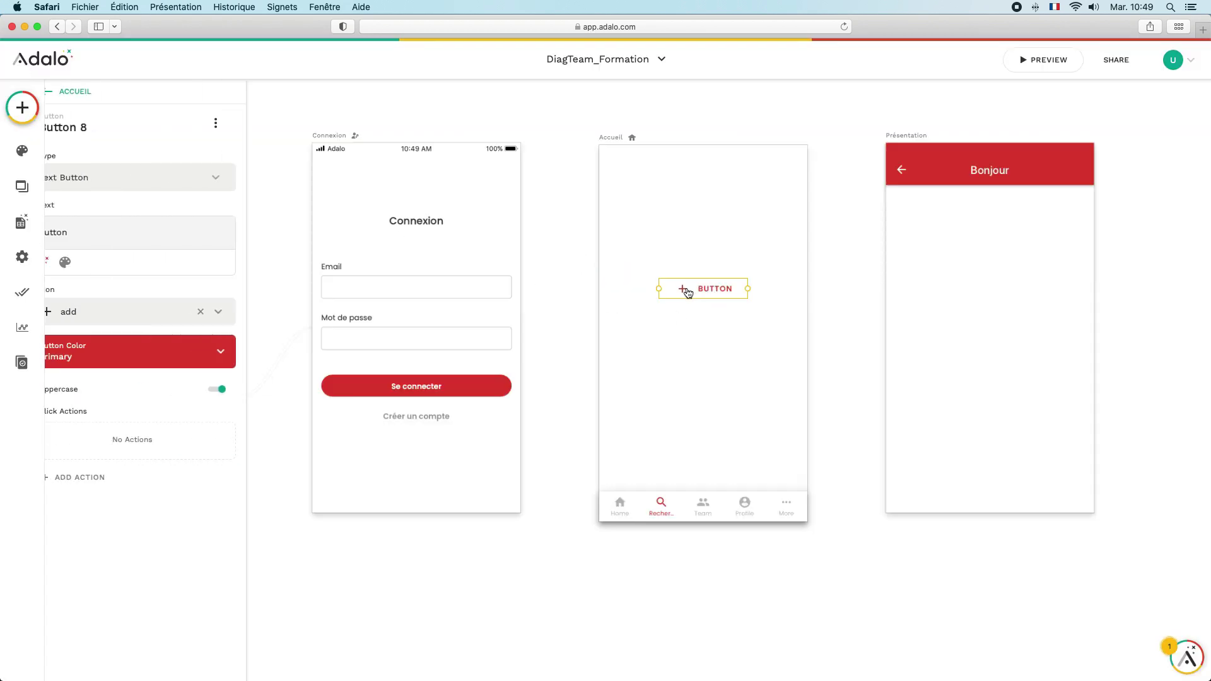
click(173, 178)
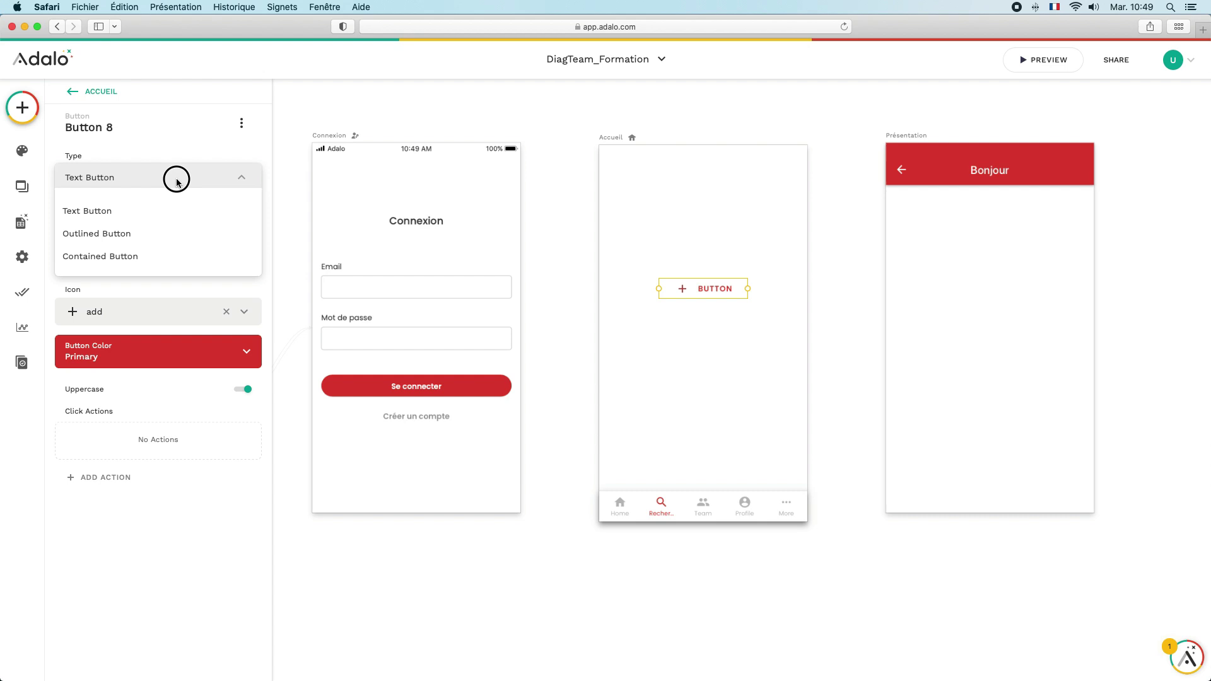
click(112, 237)
click(698, 327)
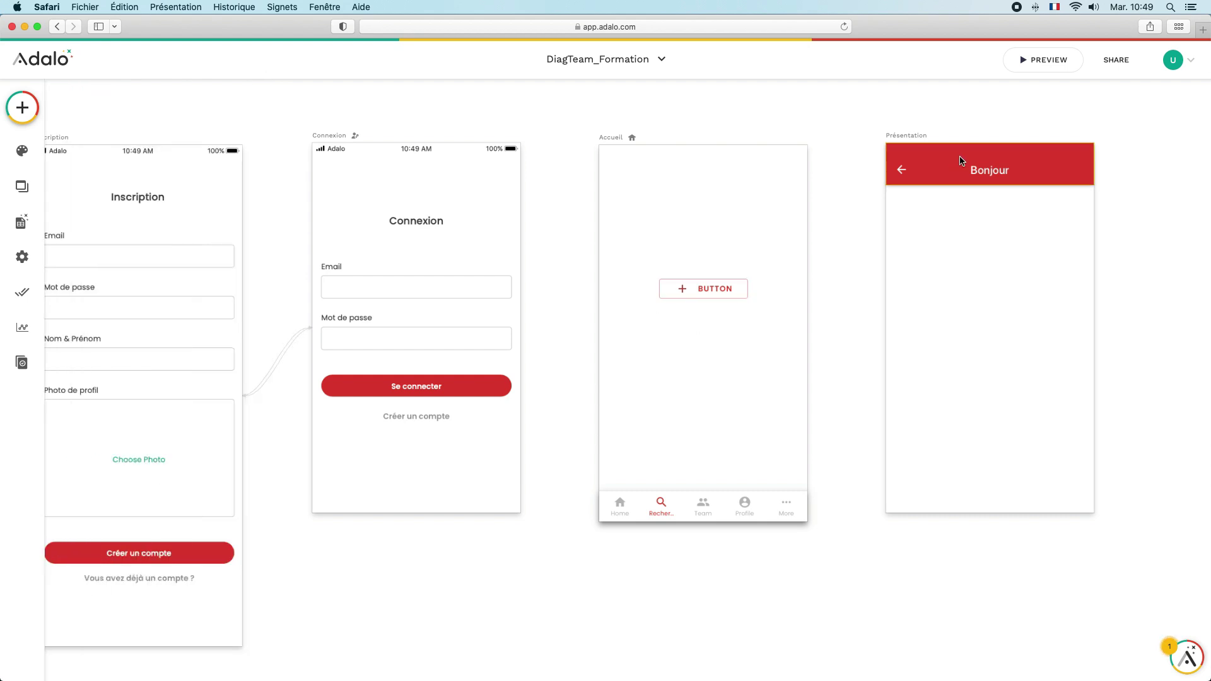
click(1042, 60)
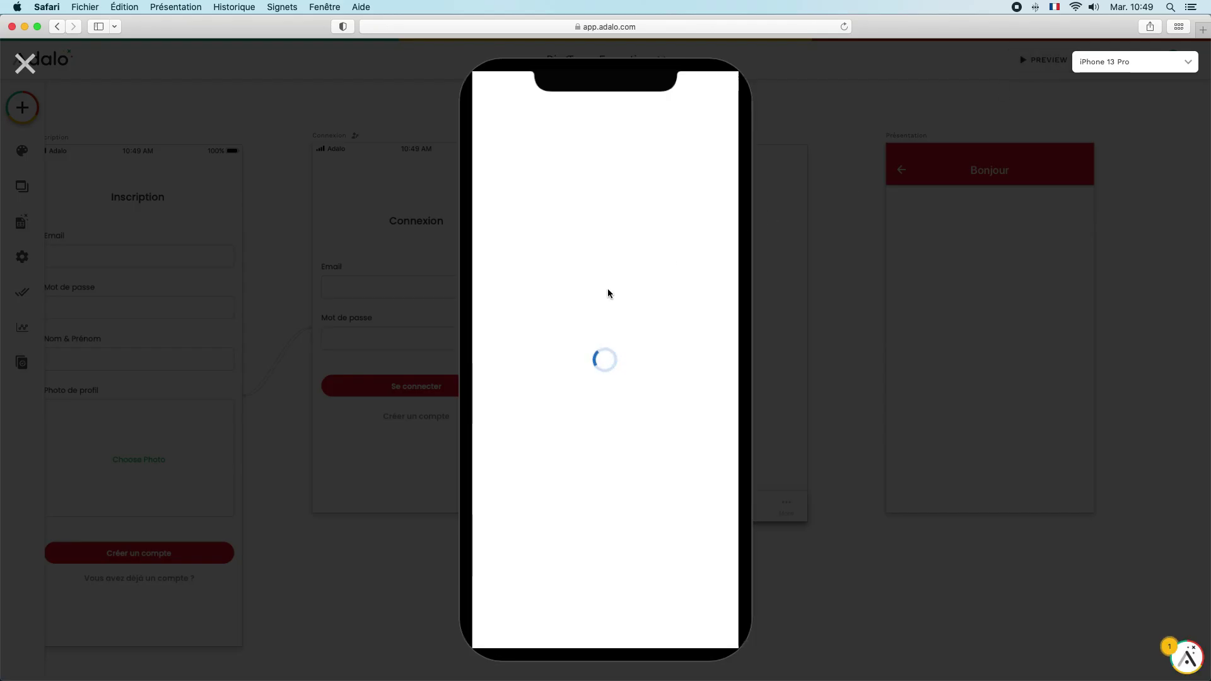
click(25, 63)
- Set the Accueil button's type to Contained Button and check it in the app preview
click(699, 294)
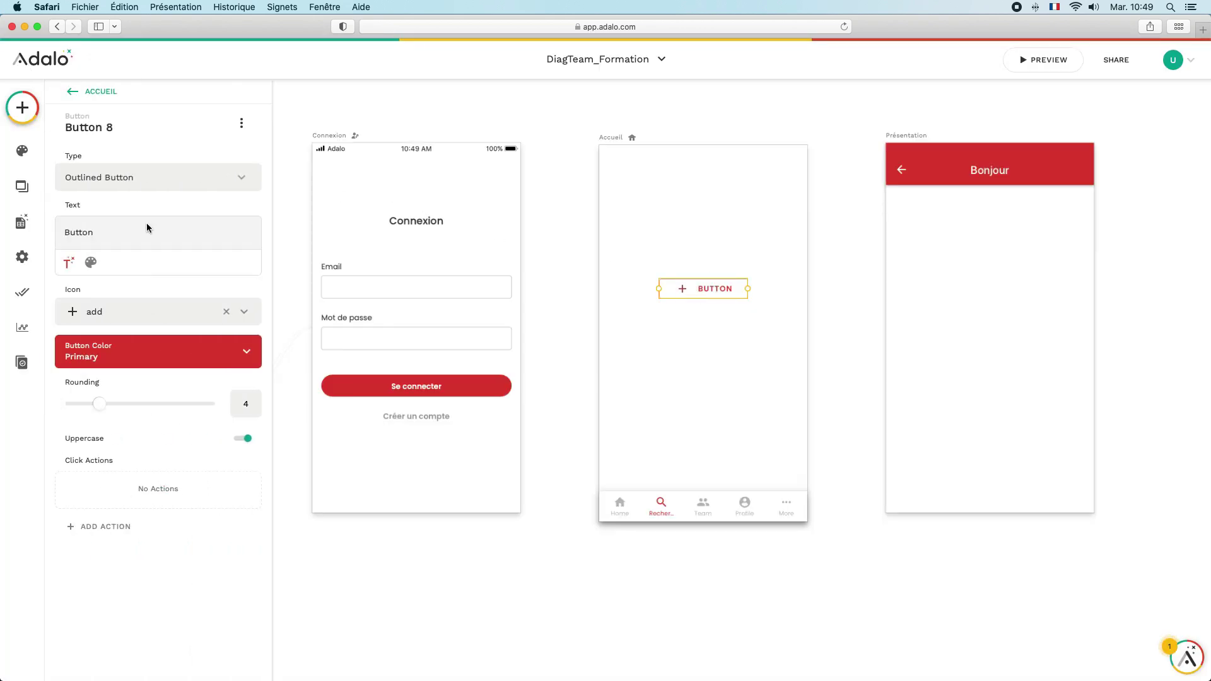
click(198, 177)
click(138, 256)
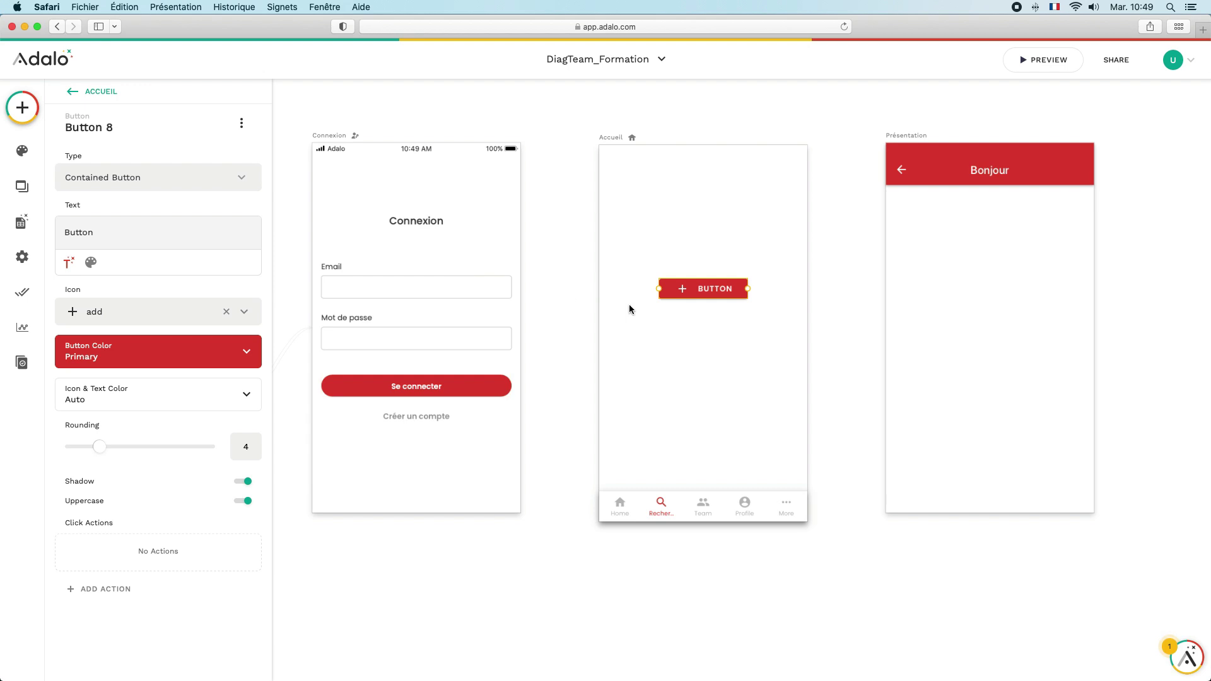
click(685, 320)
click(706, 287)
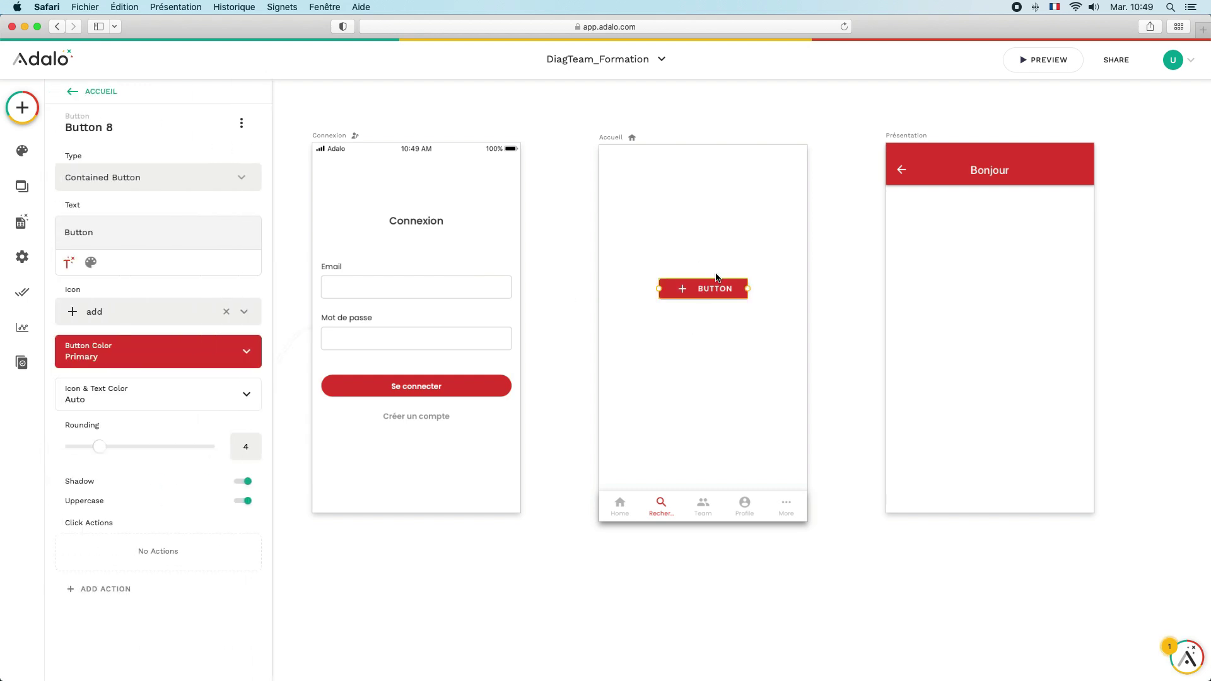
click(1065, 60)
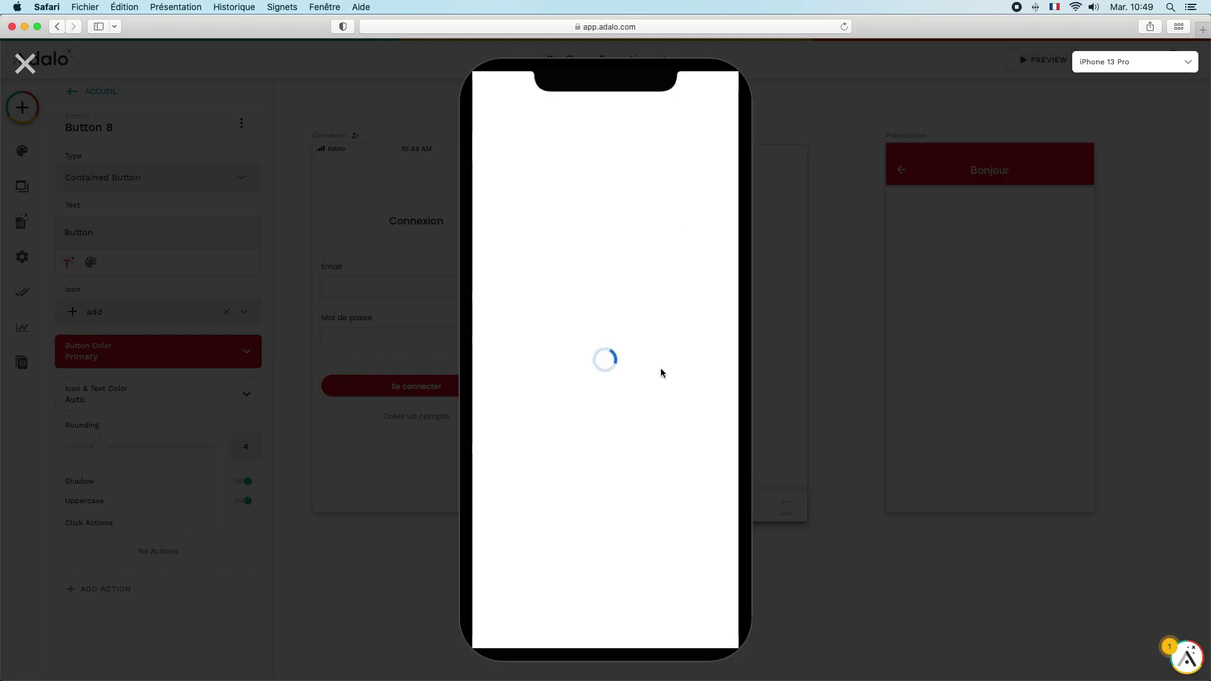
click(25, 63)
click(694, 313)
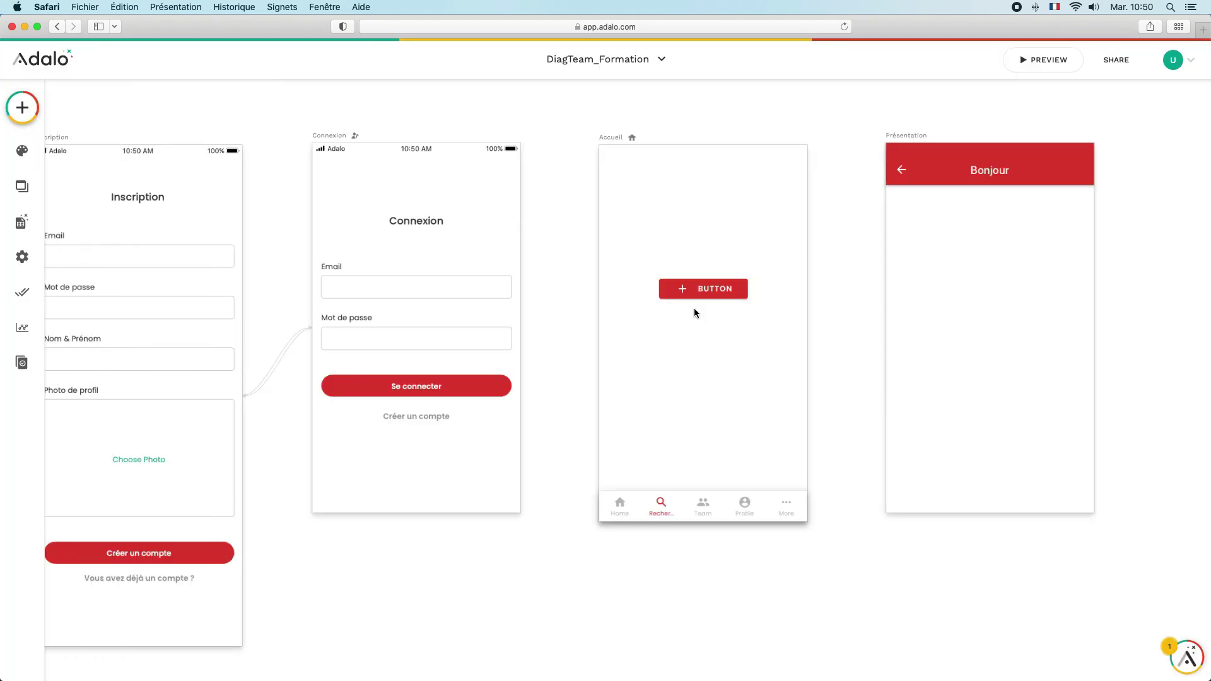
- Change the Accueil button's text to "Valider" and turn off its uppercase display
click(702, 296)
double_click(108, 234)
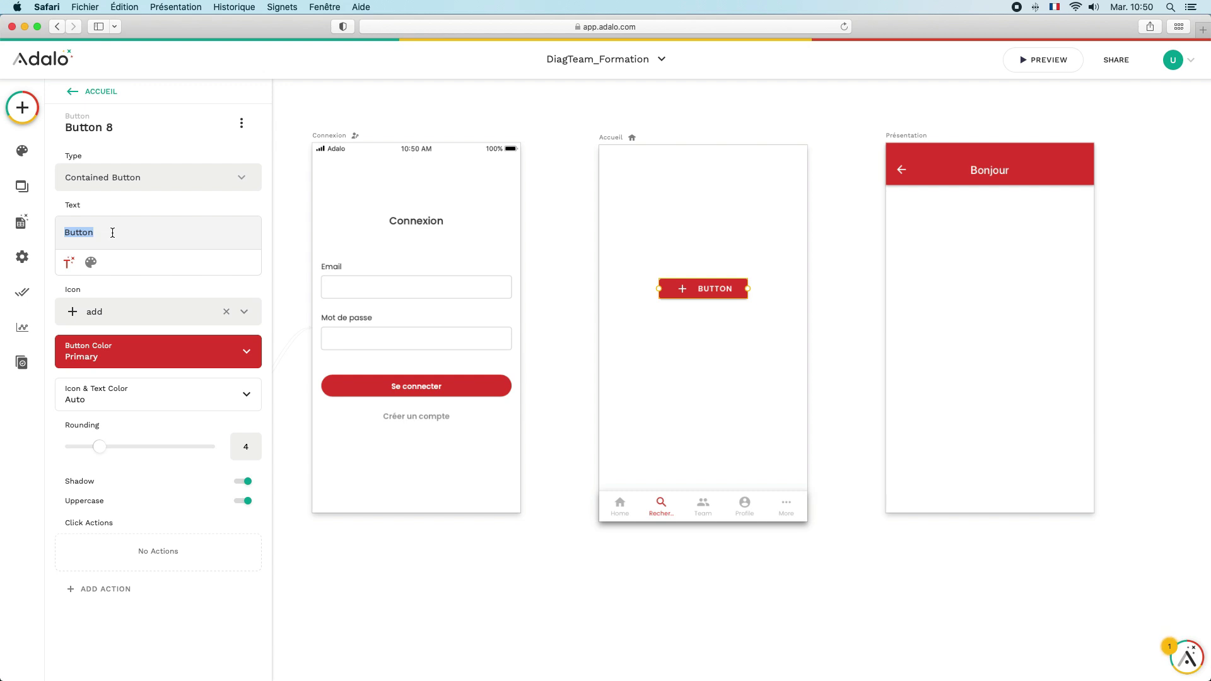
text(Valider)
click(241, 502)
- Set the font weight of the Valider button's text to Bold
click(91, 263)
click(163, 263)
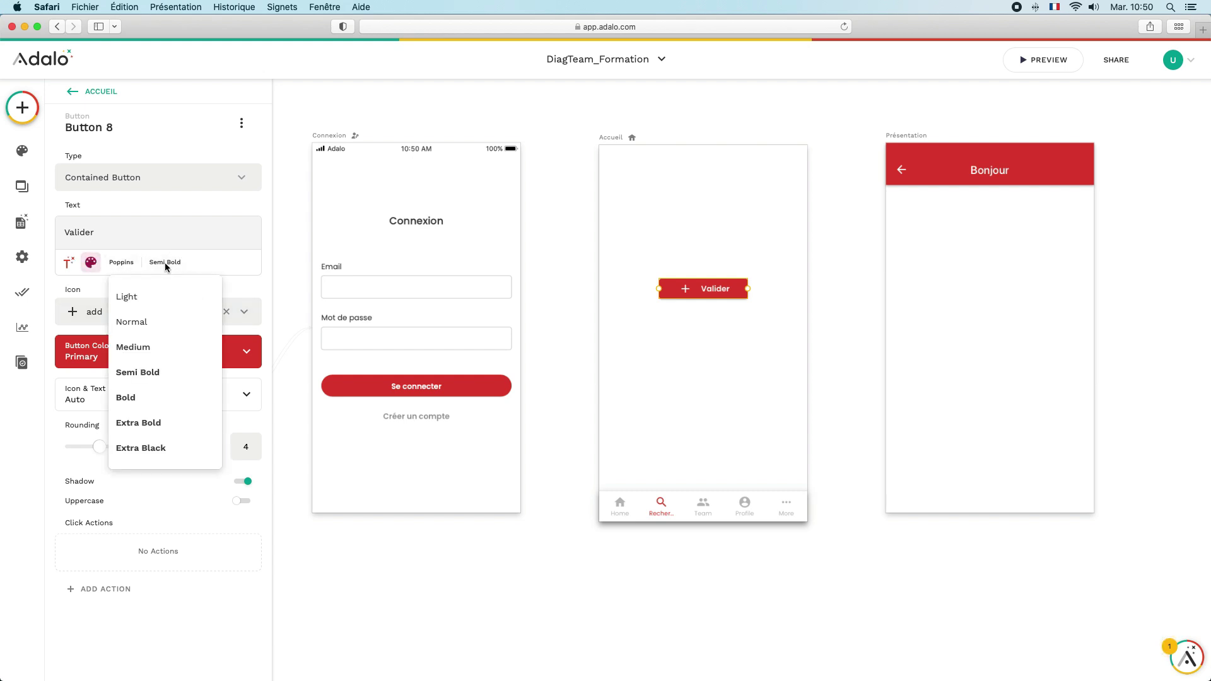
click(168, 399)
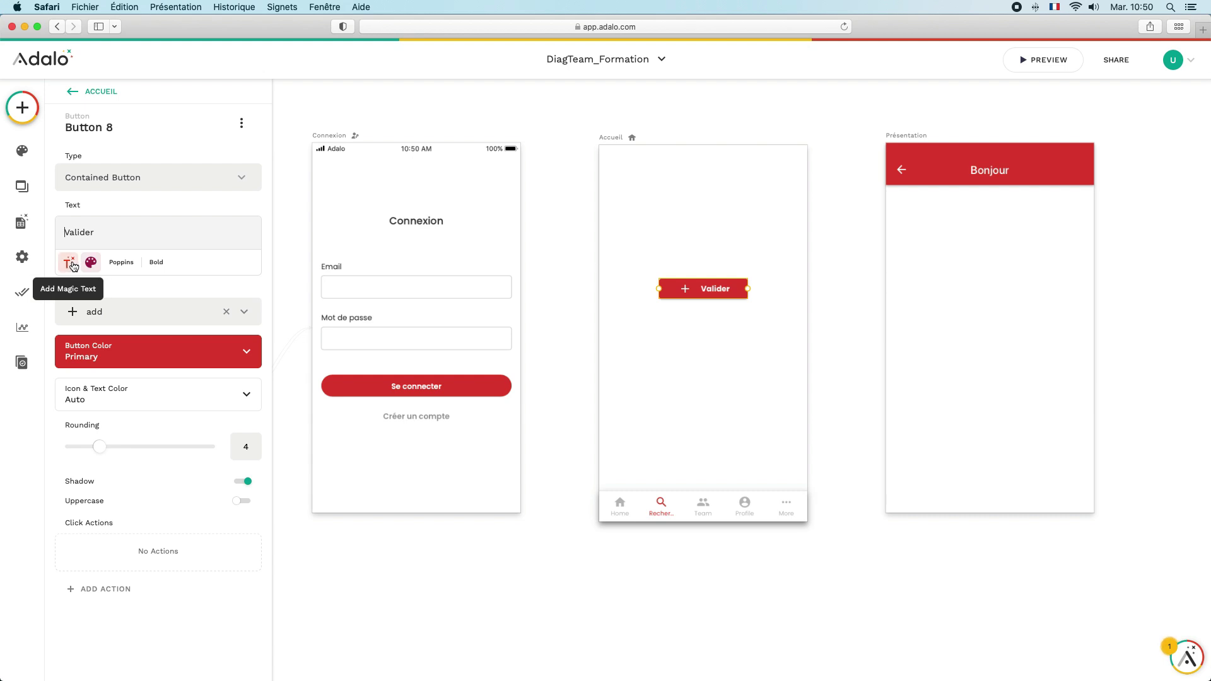
- Examine the magic text options available for the Valider button's text, without inserting any
click(94, 233)
click(94, 231)
click(94, 233)
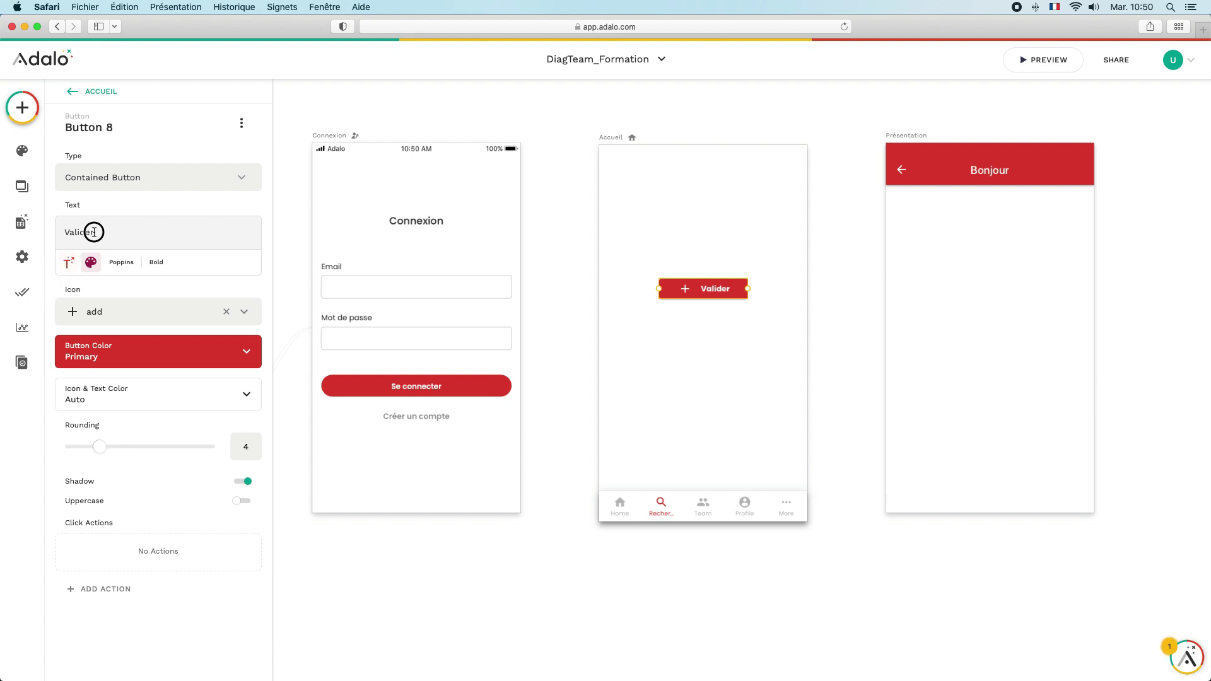
double_click(94, 232)
key(Left)
click(69, 262)
mouse_move(135, 305)
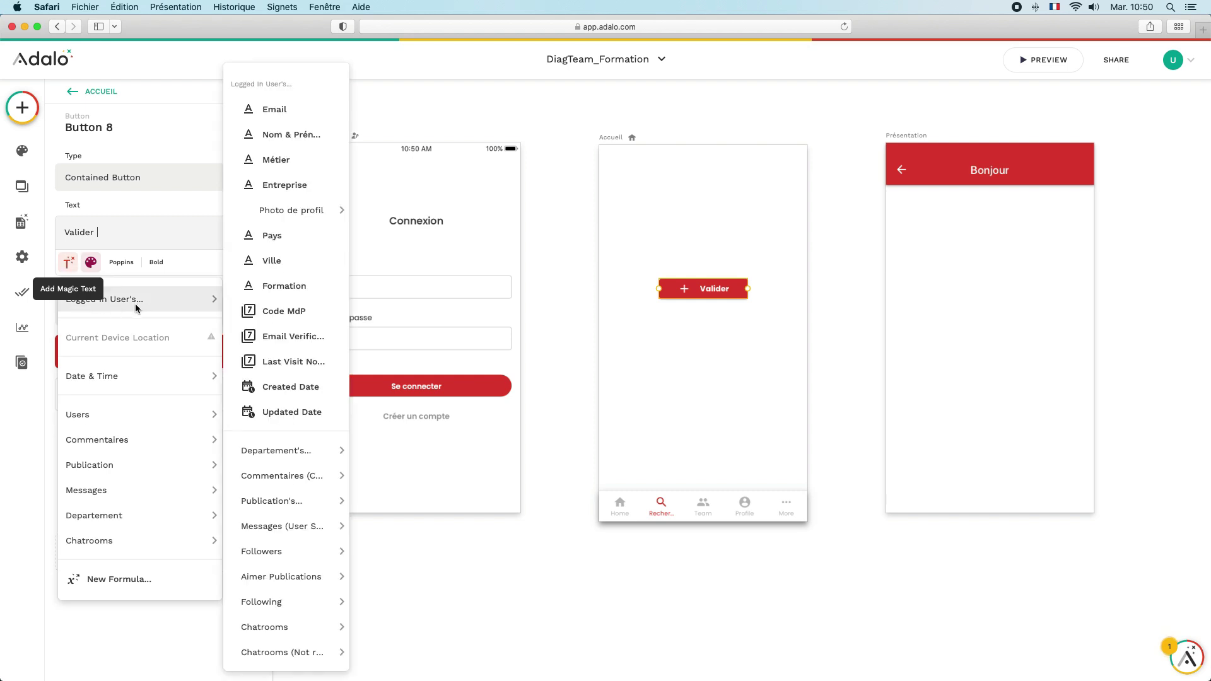
click(119, 234)
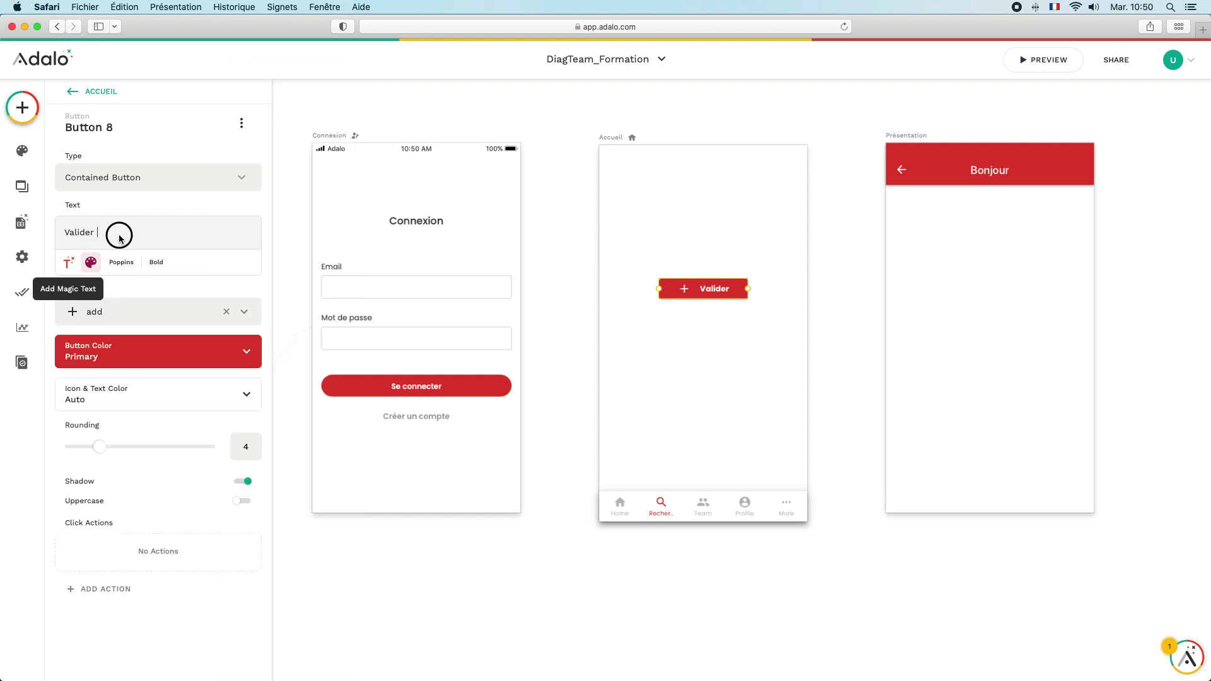
key(BackSpace)
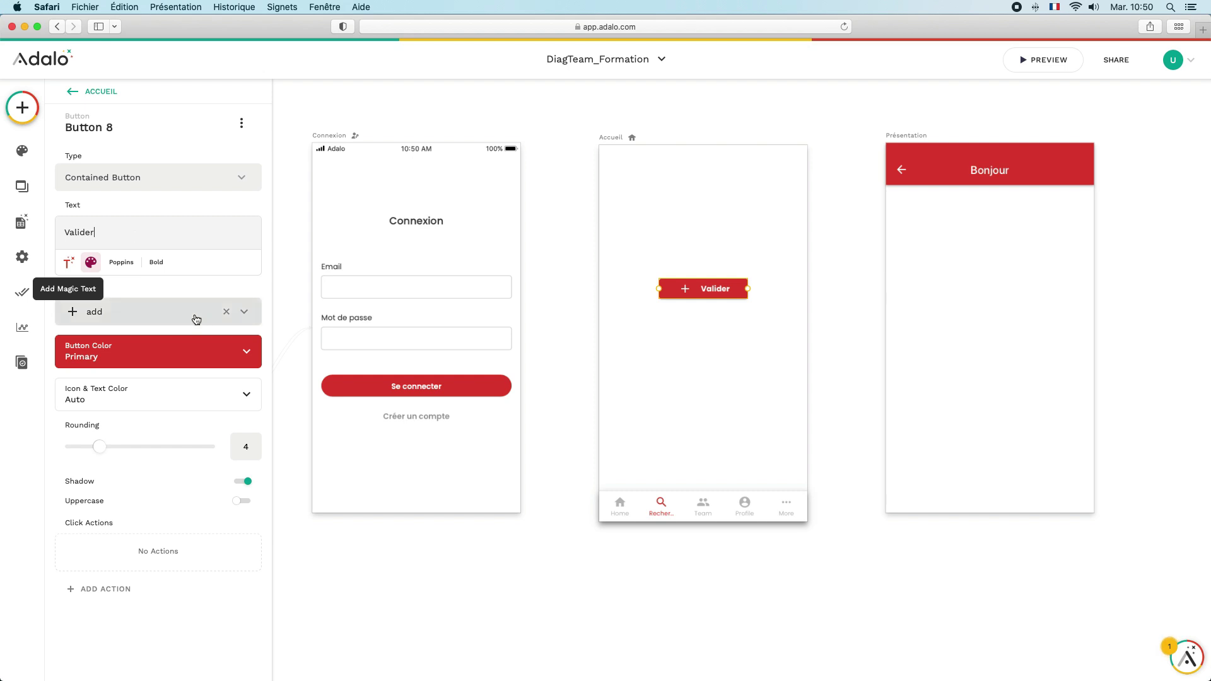
- Remove the icon from the Valider button and check it in the app preview
click(226, 311)
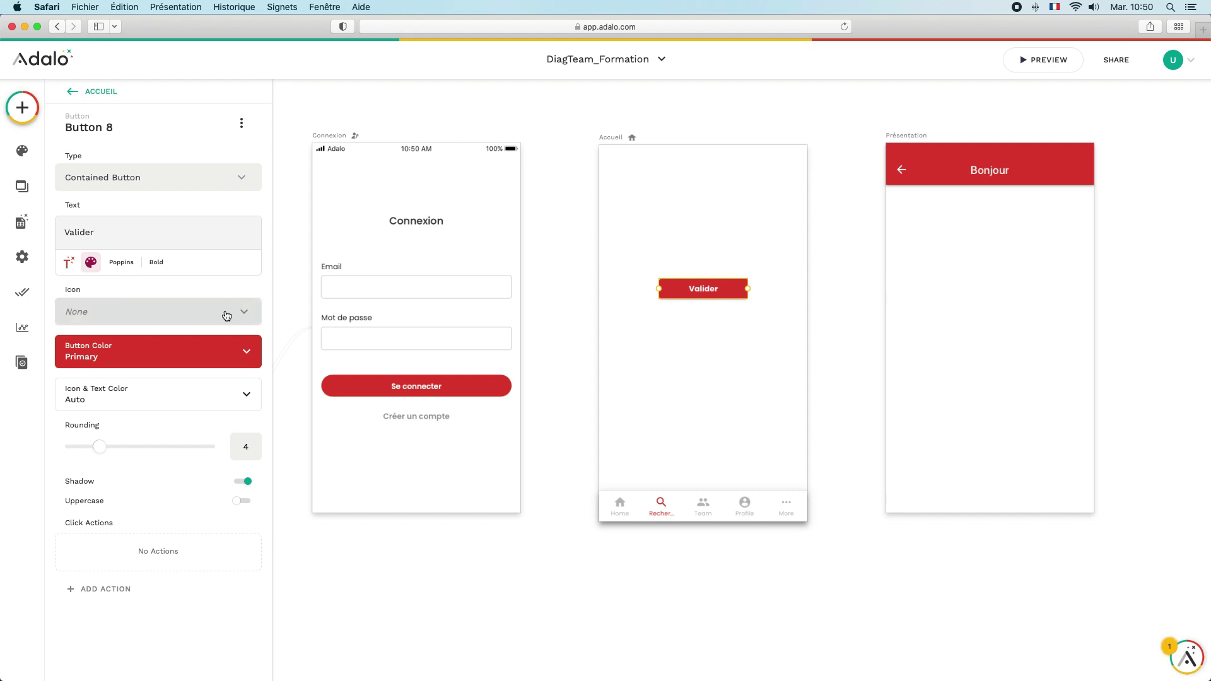
click(579, 328)
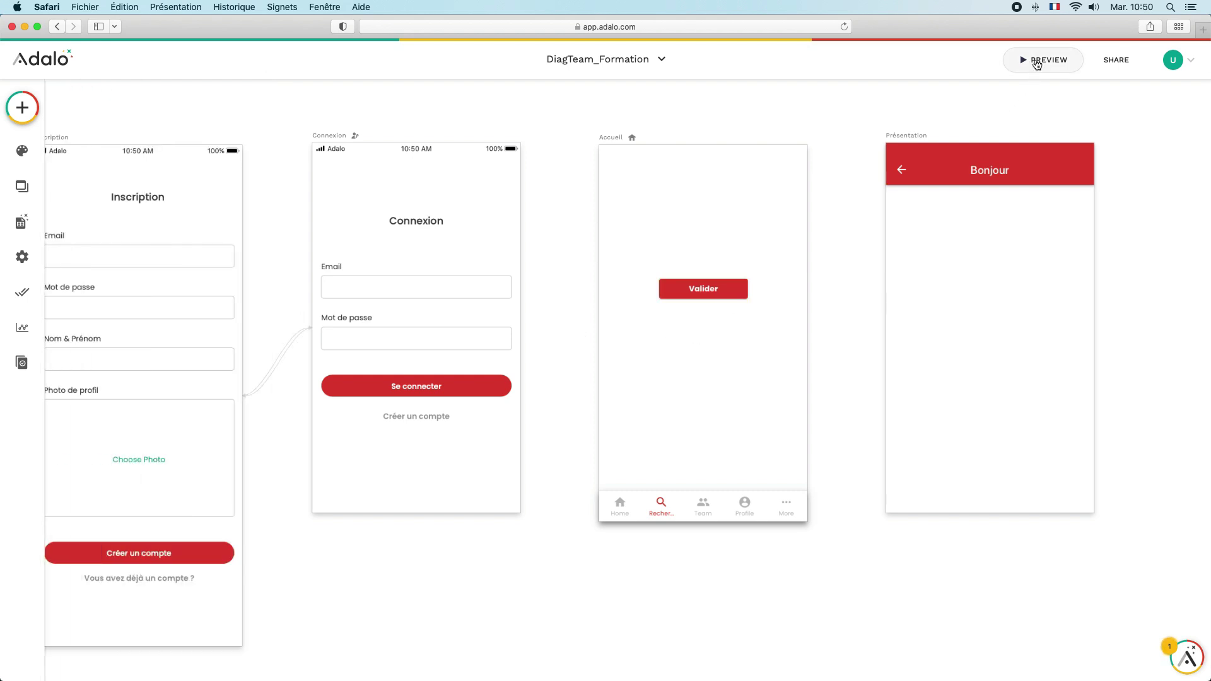
click(1043, 60)
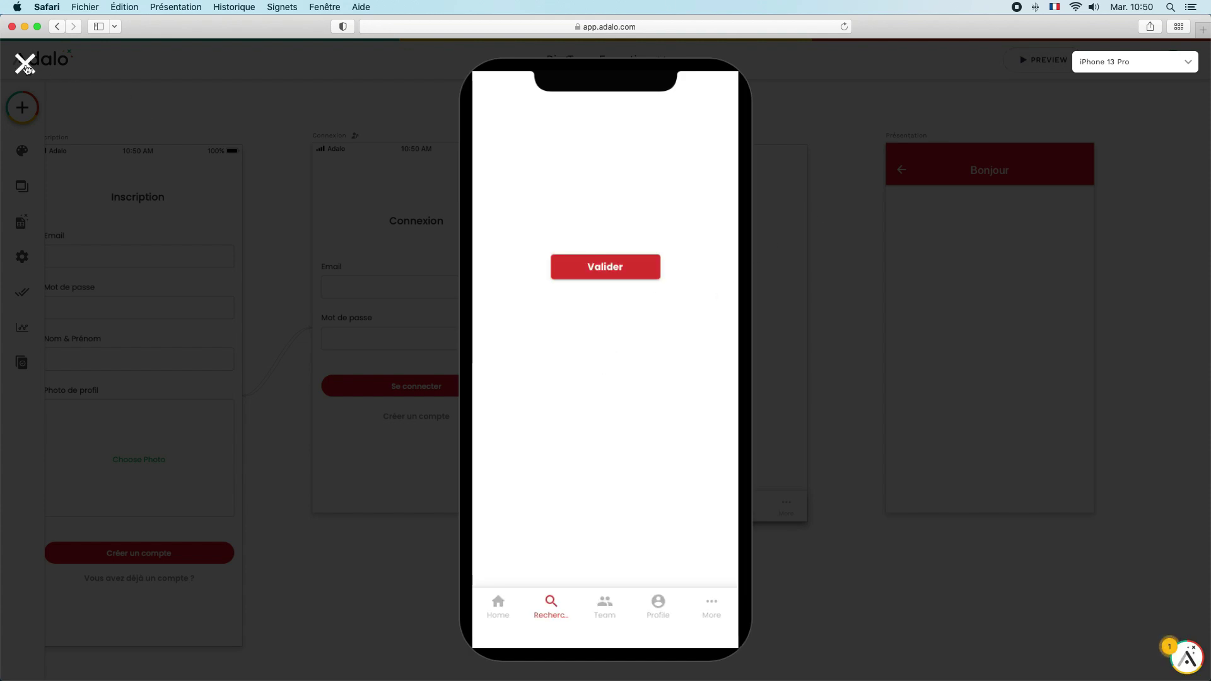
click(25, 64)
- Give the Valider button the "check" icon and check it in the app preview
click(662, 288)
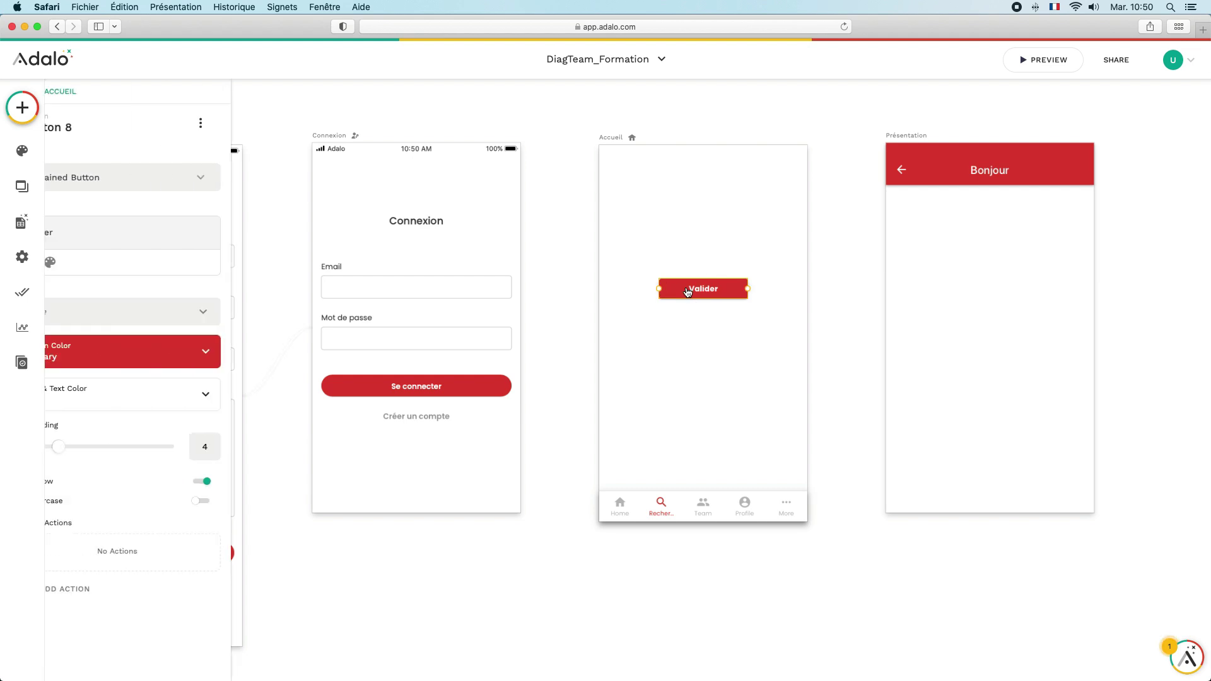
click(184, 311)
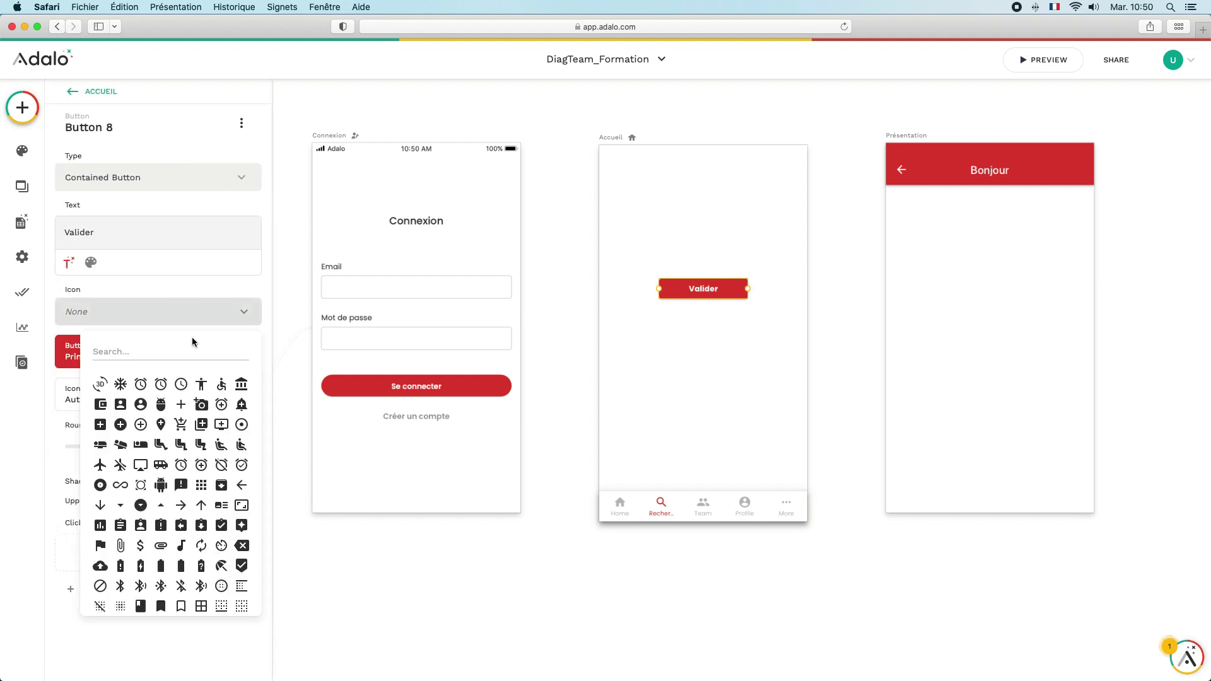
scroll(176, 464, down, 5)
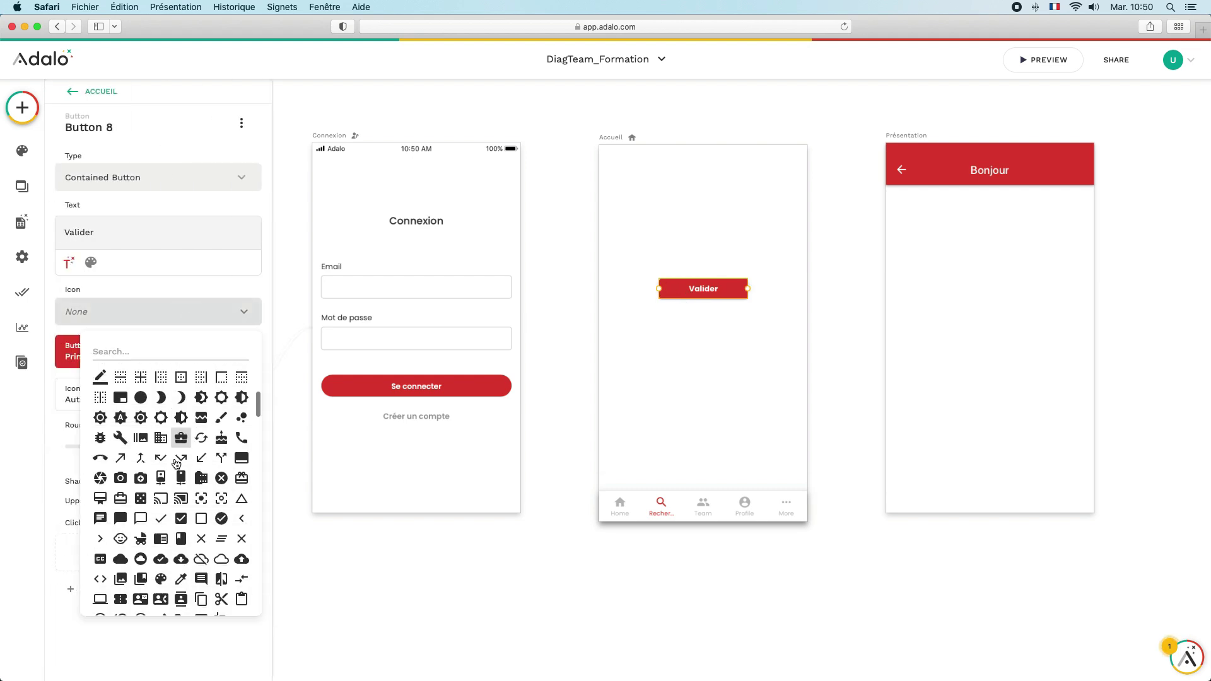
click(161, 511)
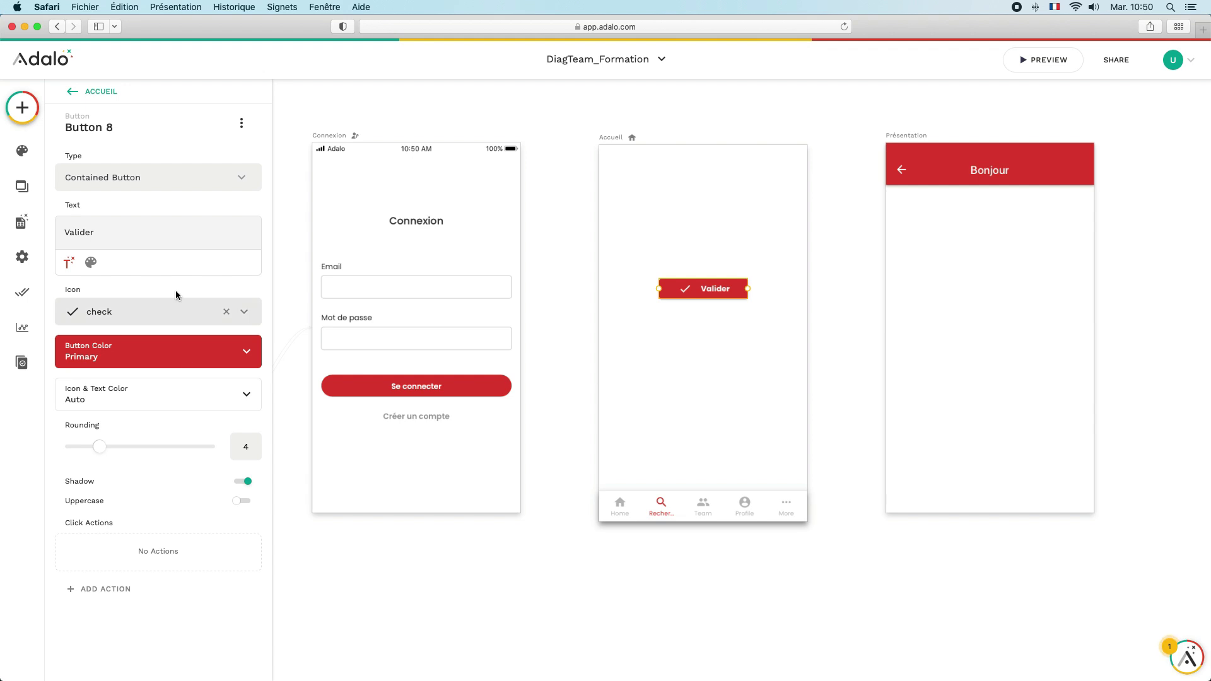
click(660, 345)
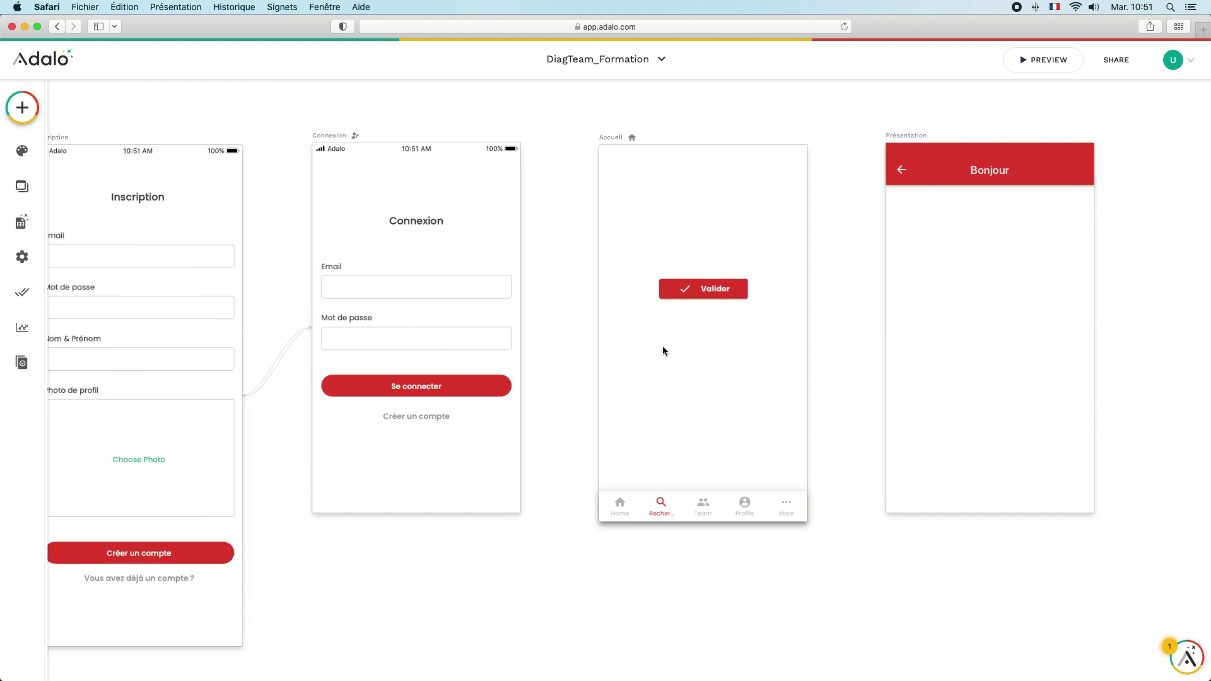
click(1063, 61)
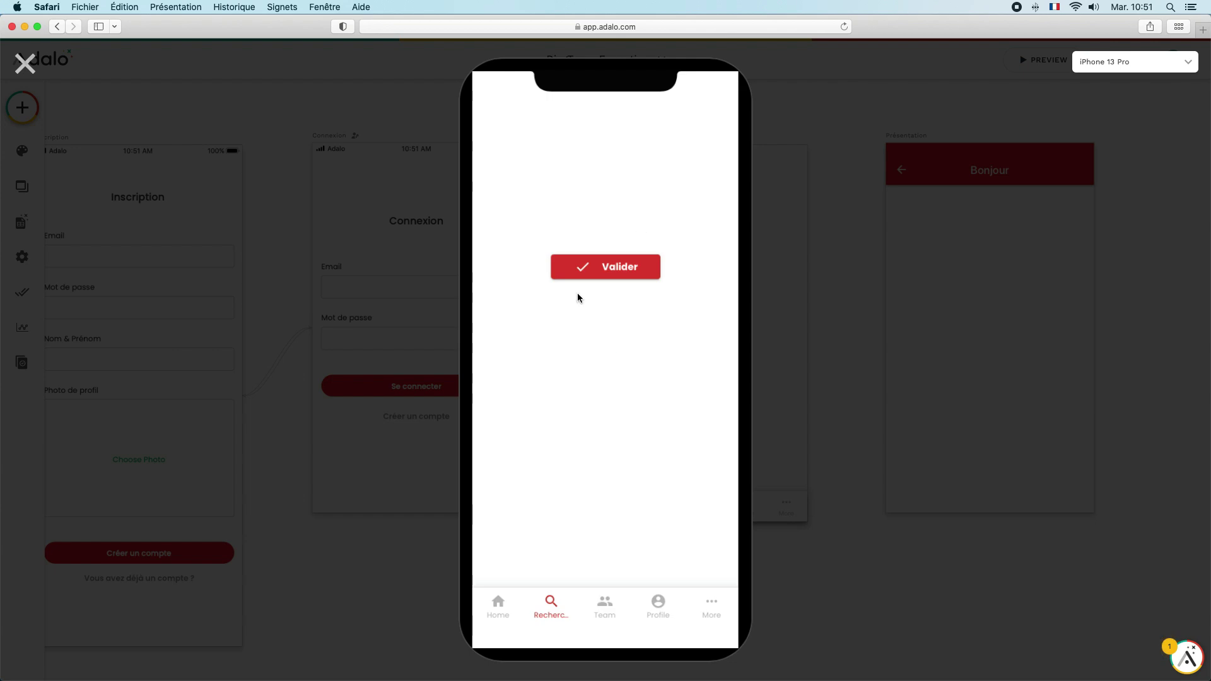
click(25, 64)
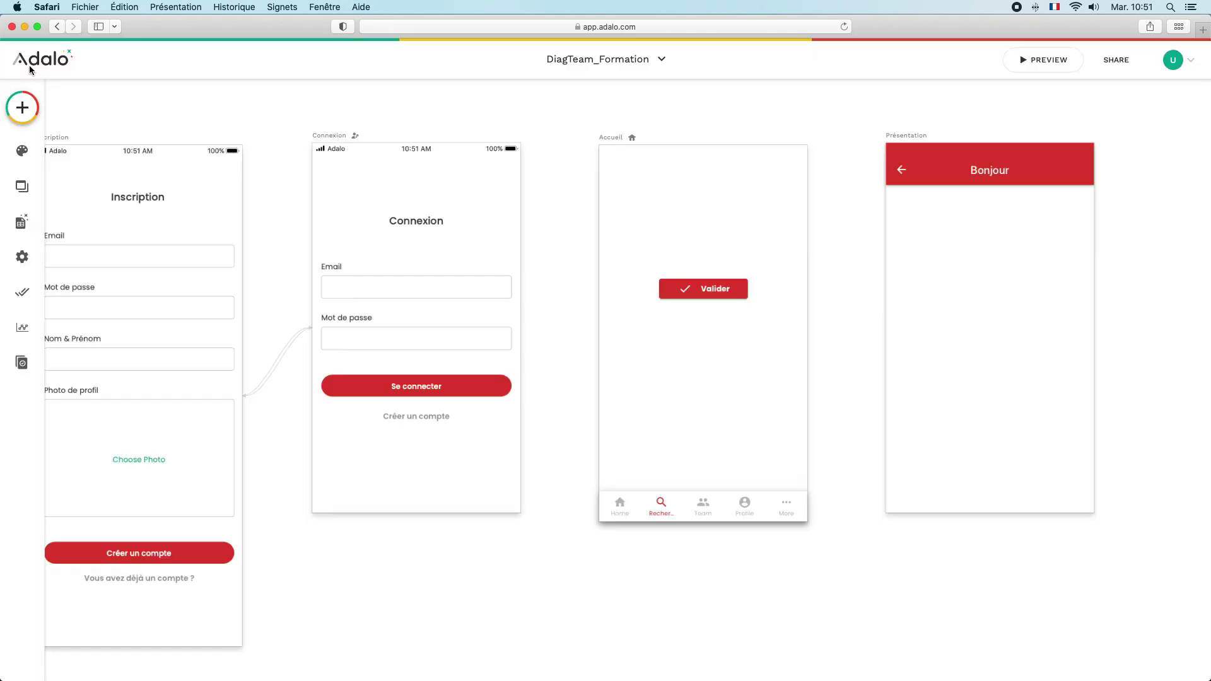
- Increase the Valider button's corner rounding to 18
click(719, 289)
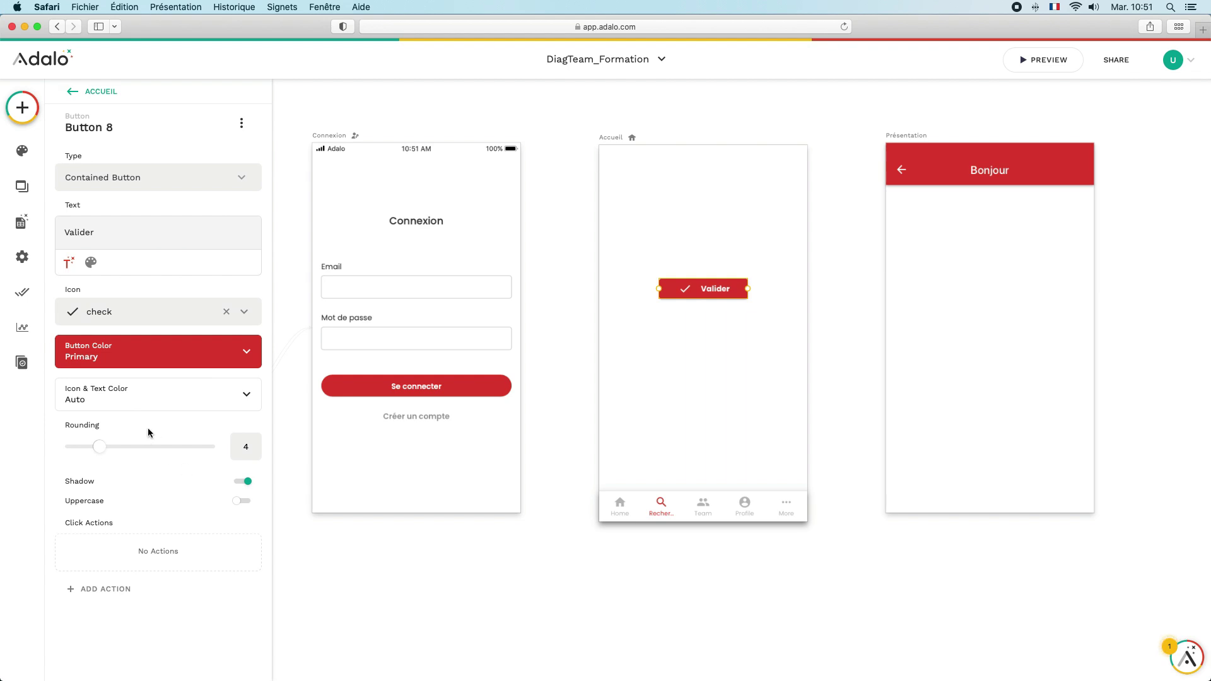
drag(101, 452, 220, 453)
click(717, 371)
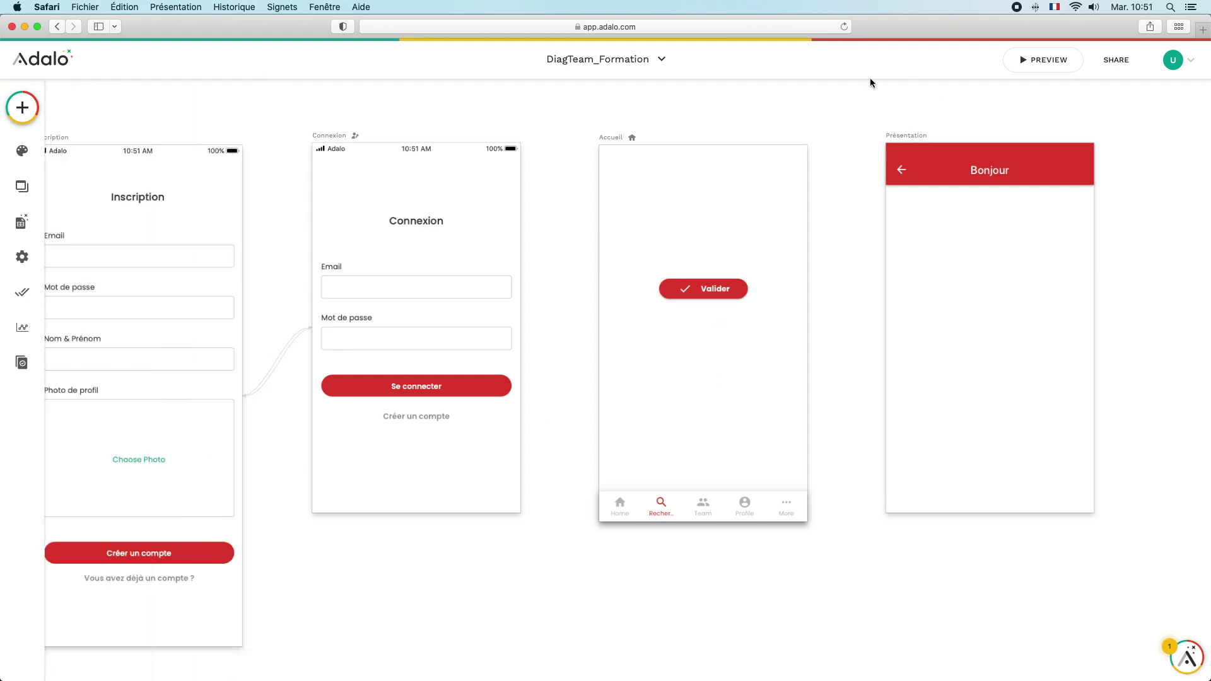
- Add a click action to the Valider button that links to the Présentation screen with the Float Up transition
click(707, 289)
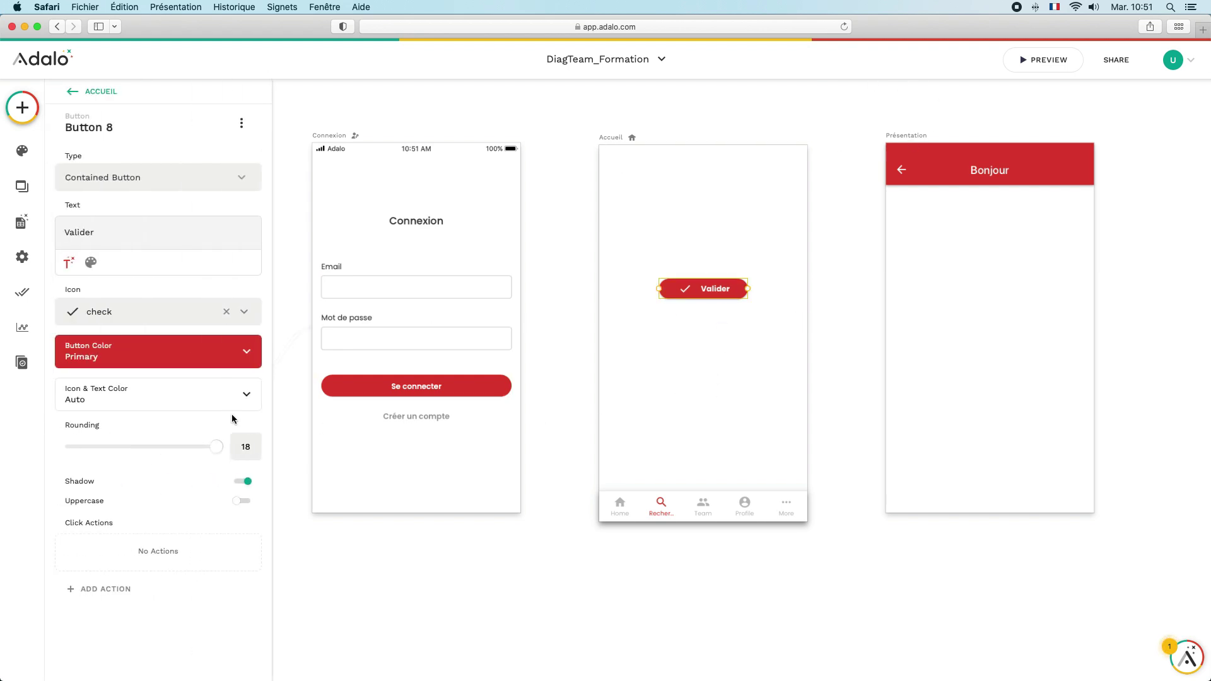
click(109, 590)
mouse_move(146, 338)
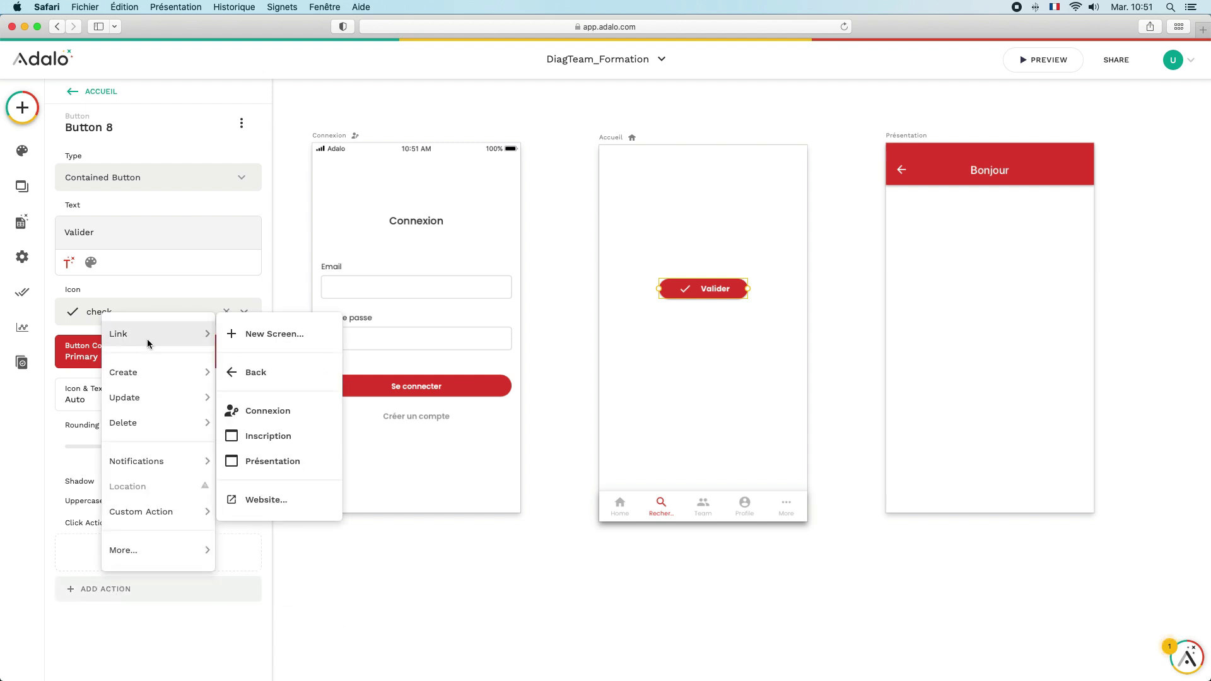
click(278, 461)
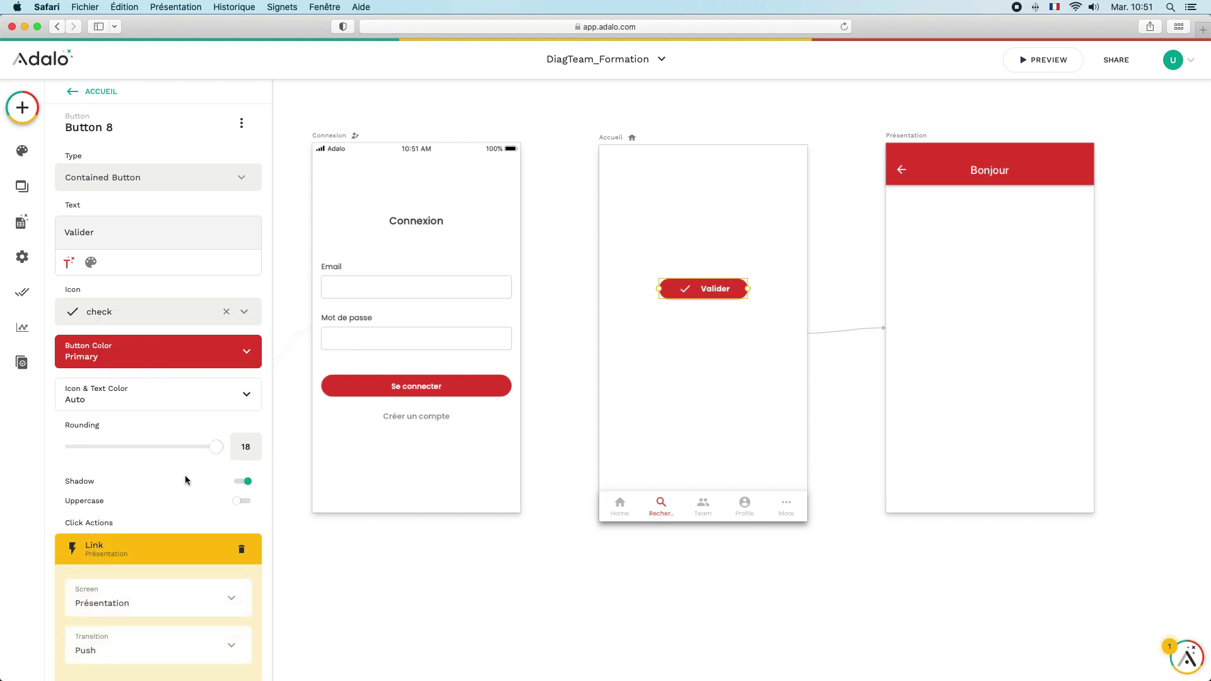
click(229, 593)
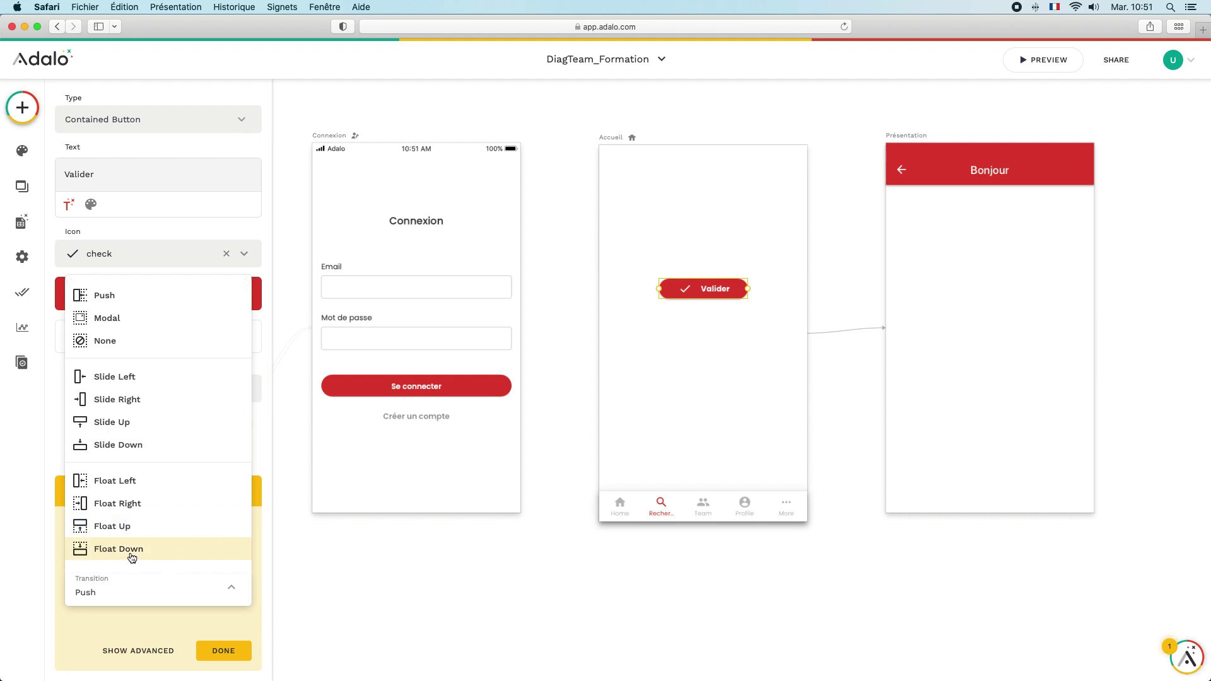
click(117, 527)
click(214, 656)
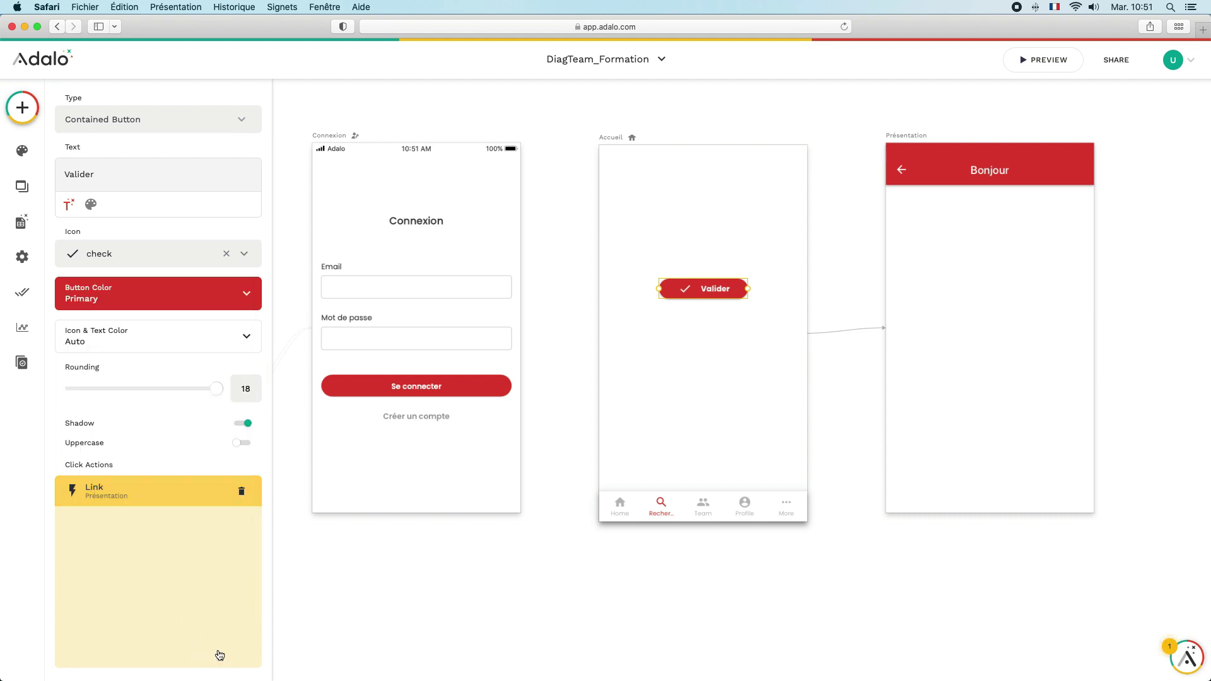
click(704, 388)
- Test the Valider button's link to the Présentation screen in the app preview
click(1030, 63)
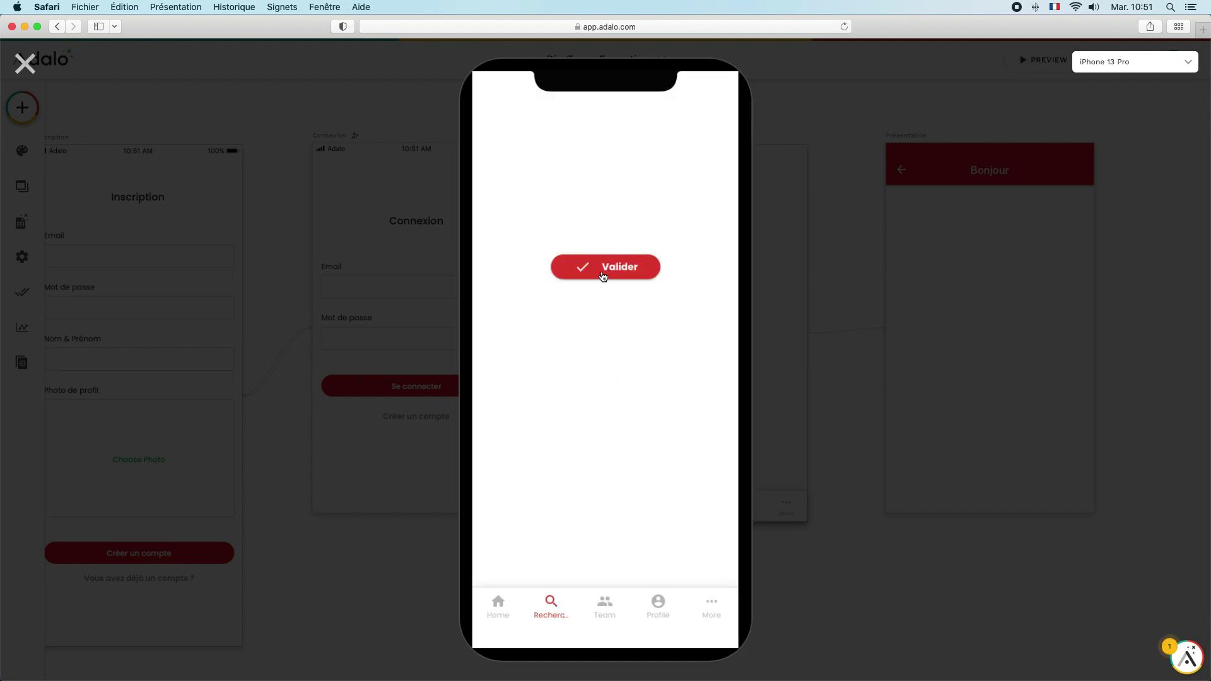
click(605, 271)
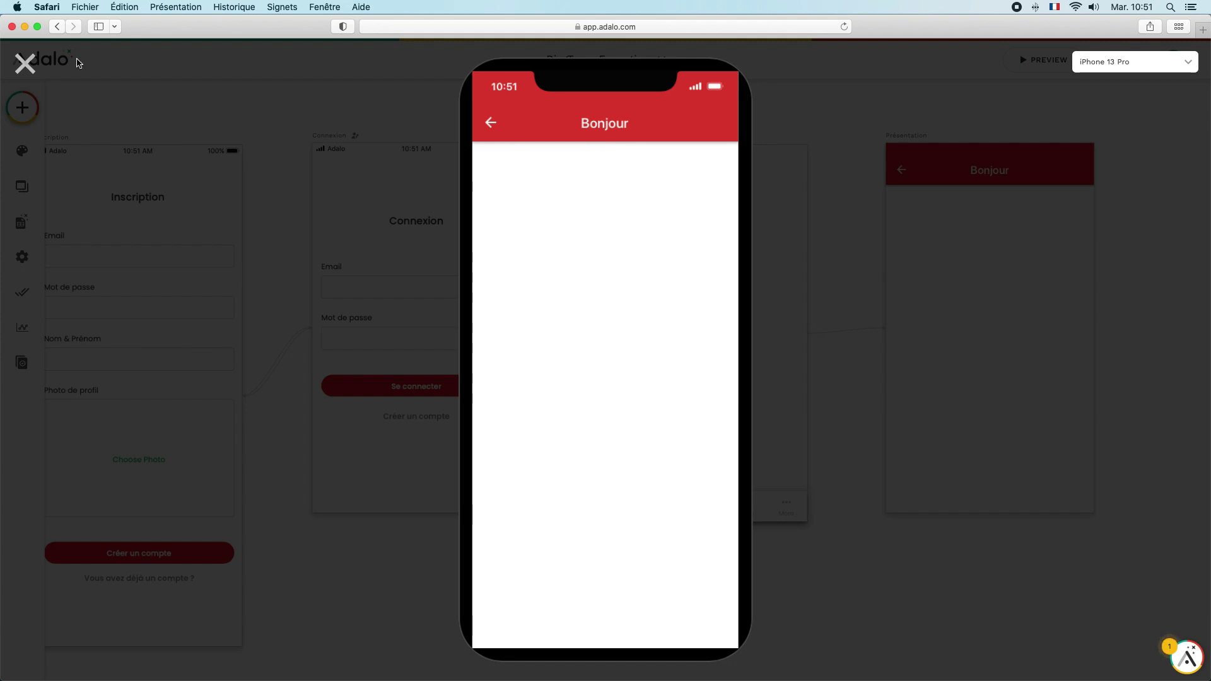
click(26, 64)
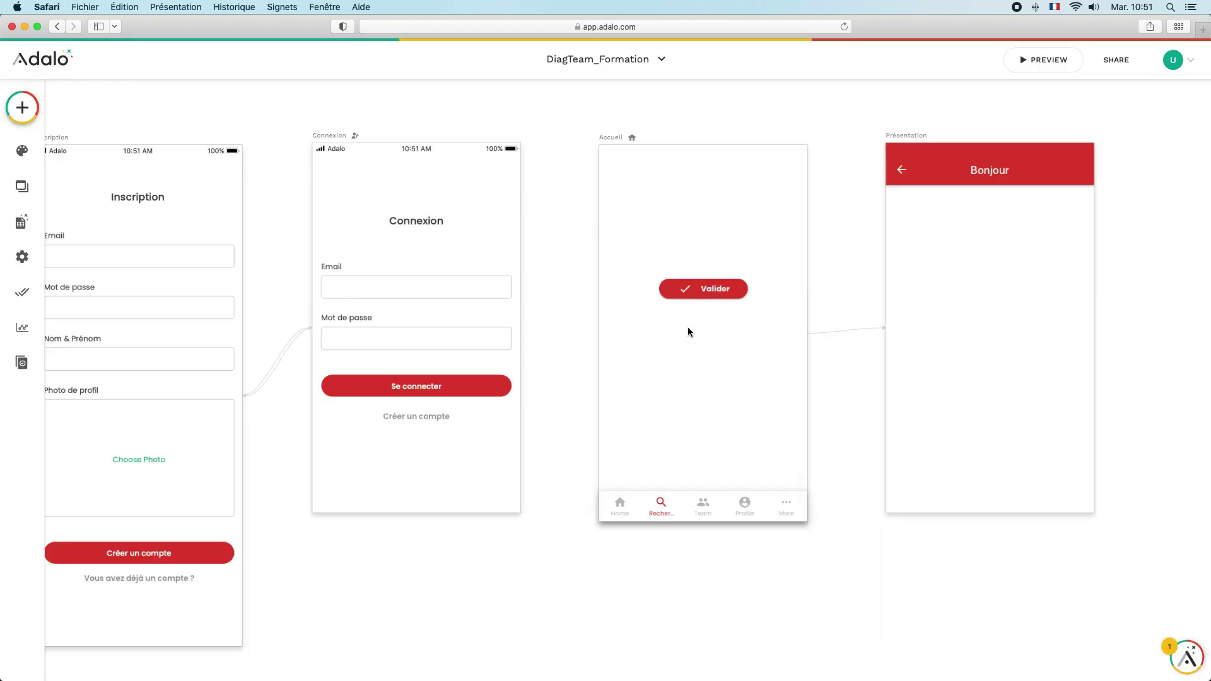
- Delete the Valider button from the Accueil screen
click(691, 289)
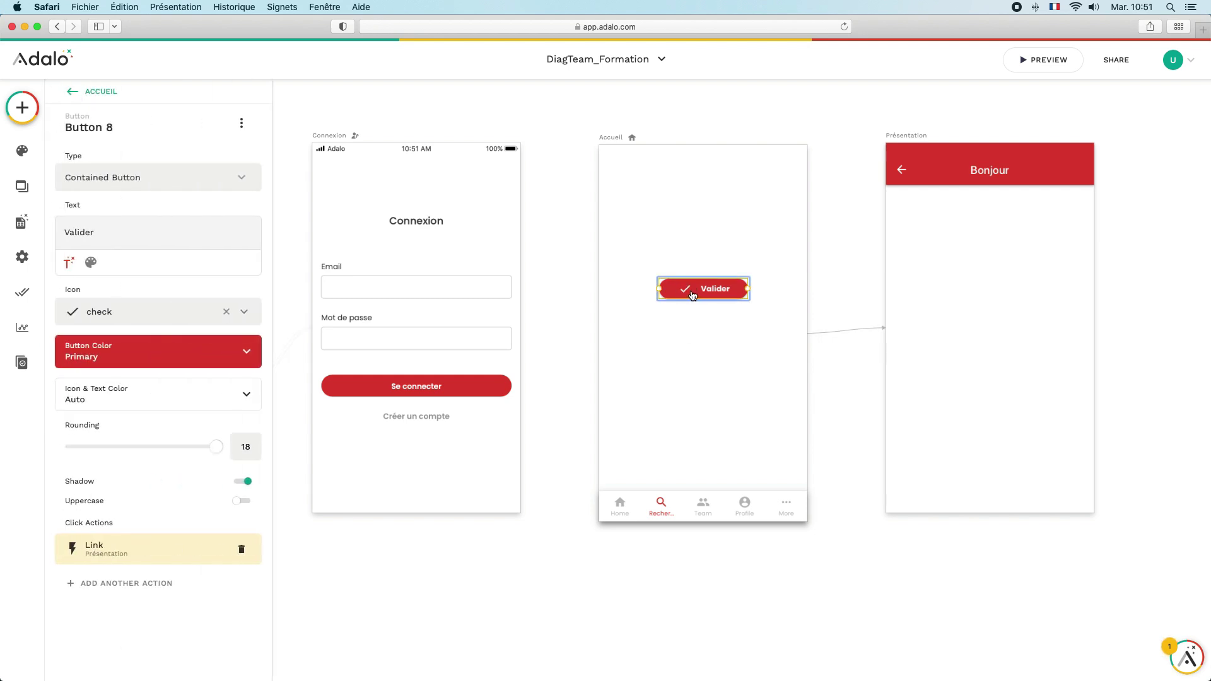
click(241, 123)
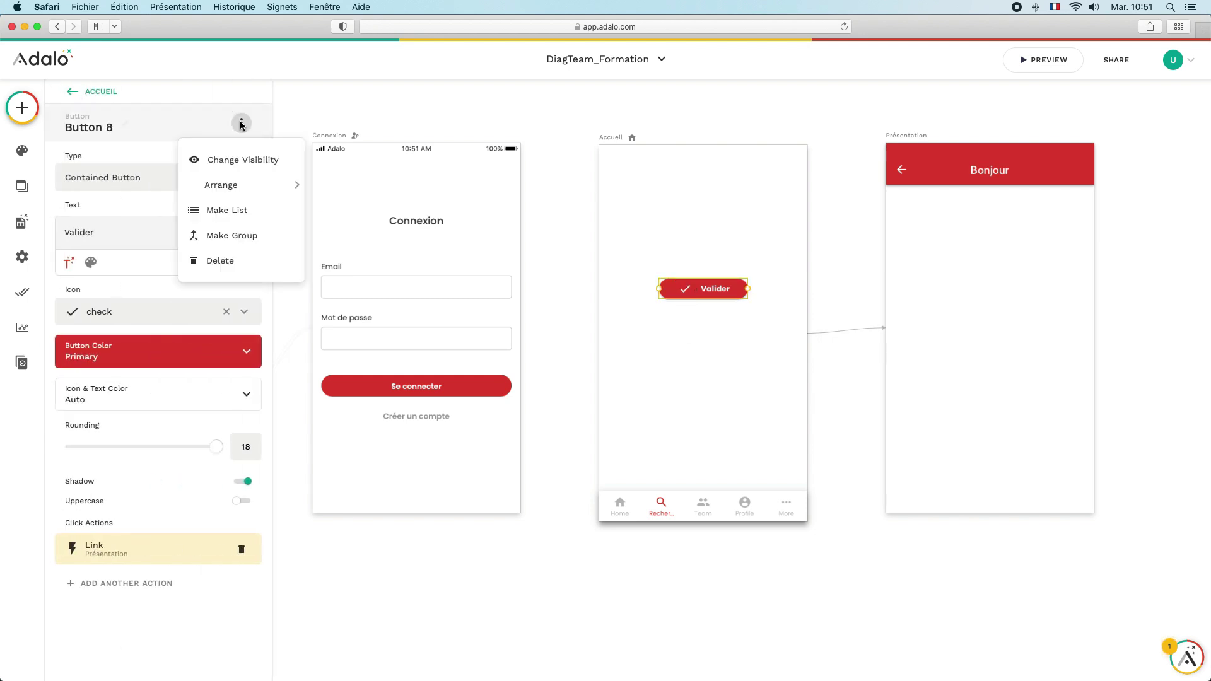
click(227, 261)
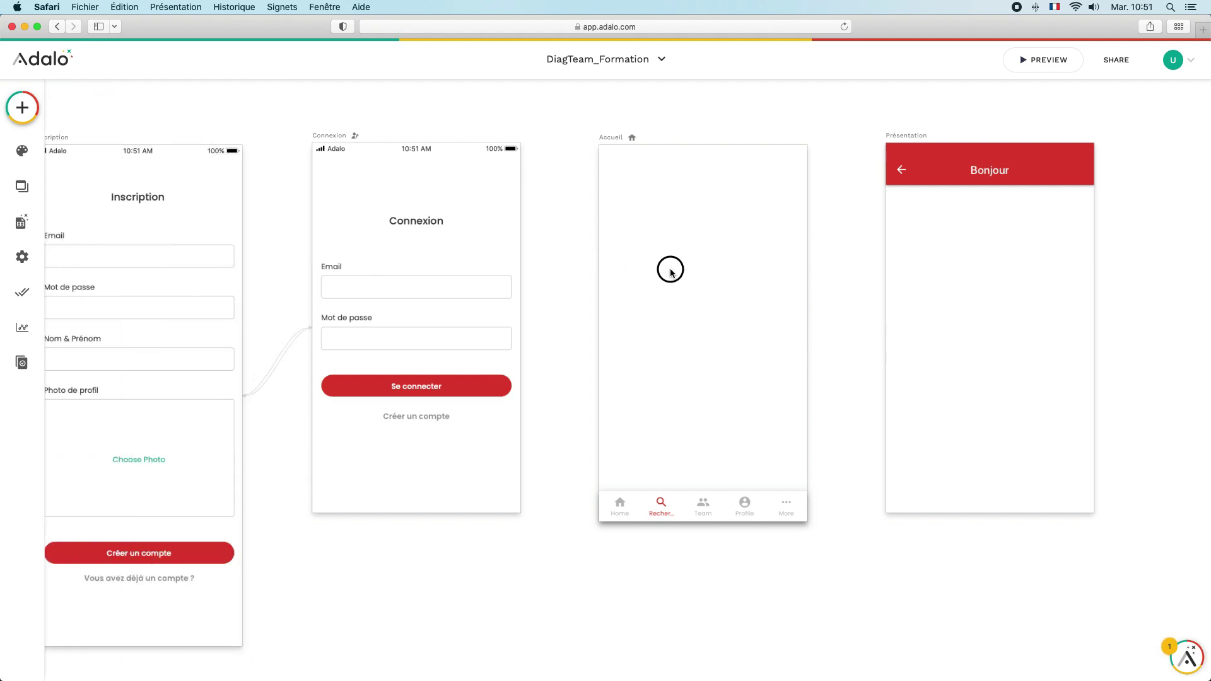
- Add an App Bar component at the top of the Accueil screen
click(22, 107)
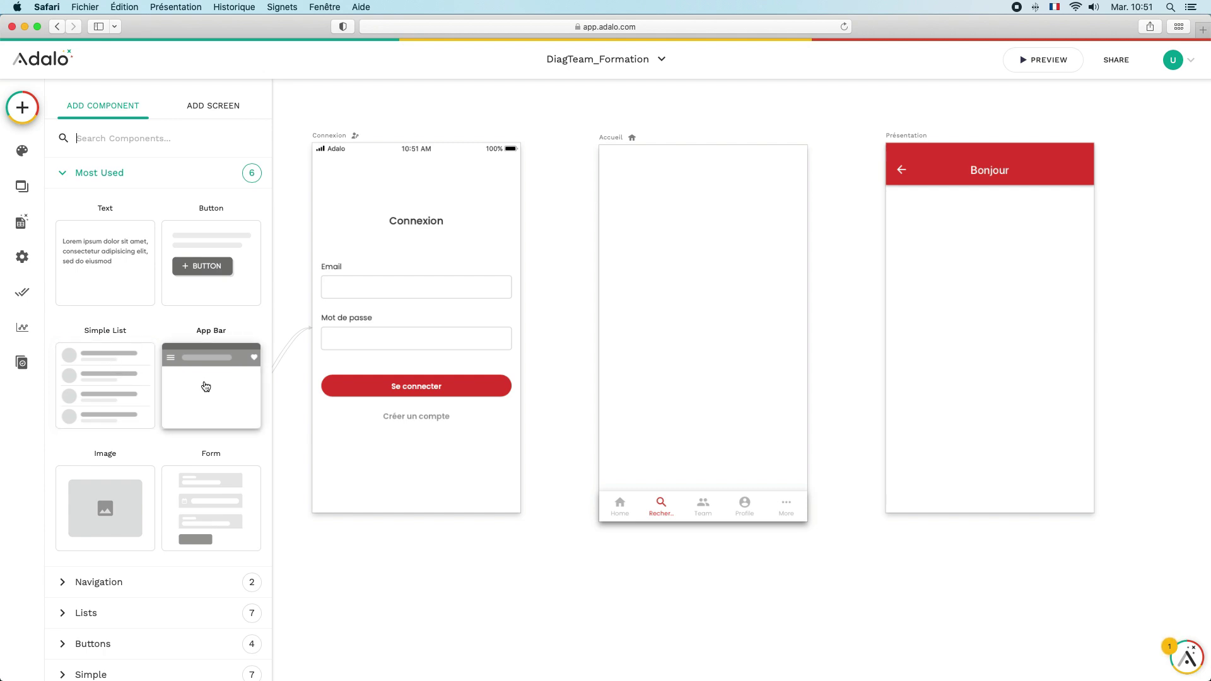
drag(201, 392, 308, 356)
drag(543, 220, 679, 181)
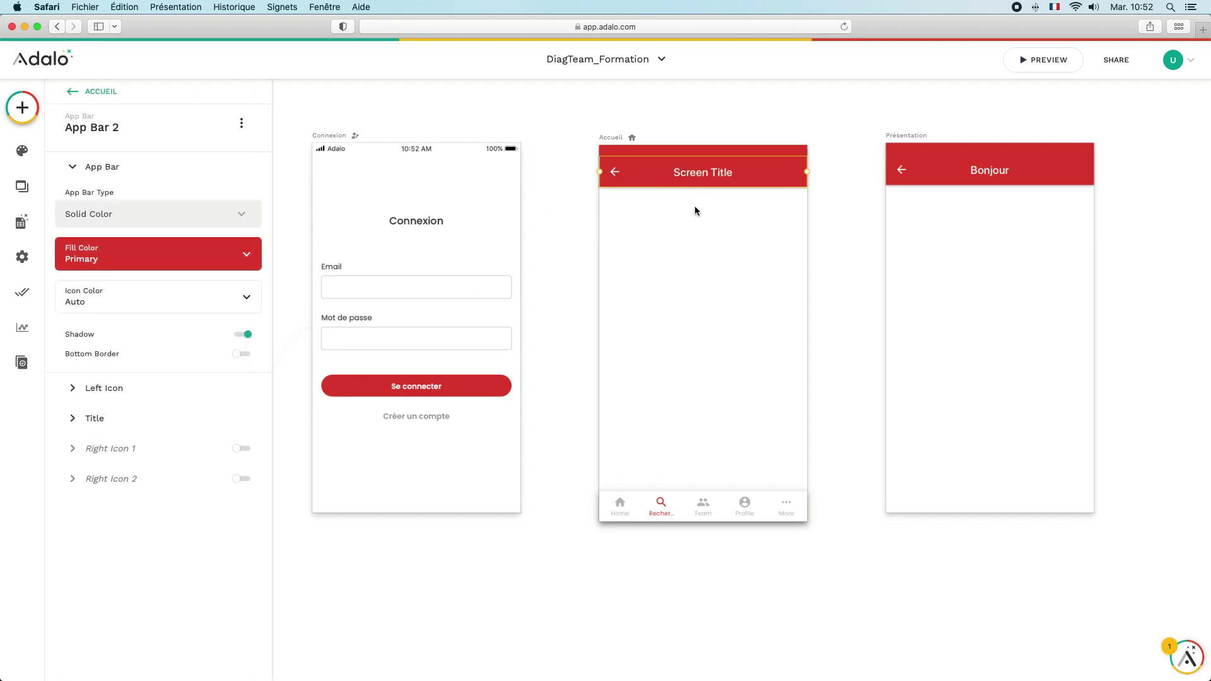
click(695, 210)
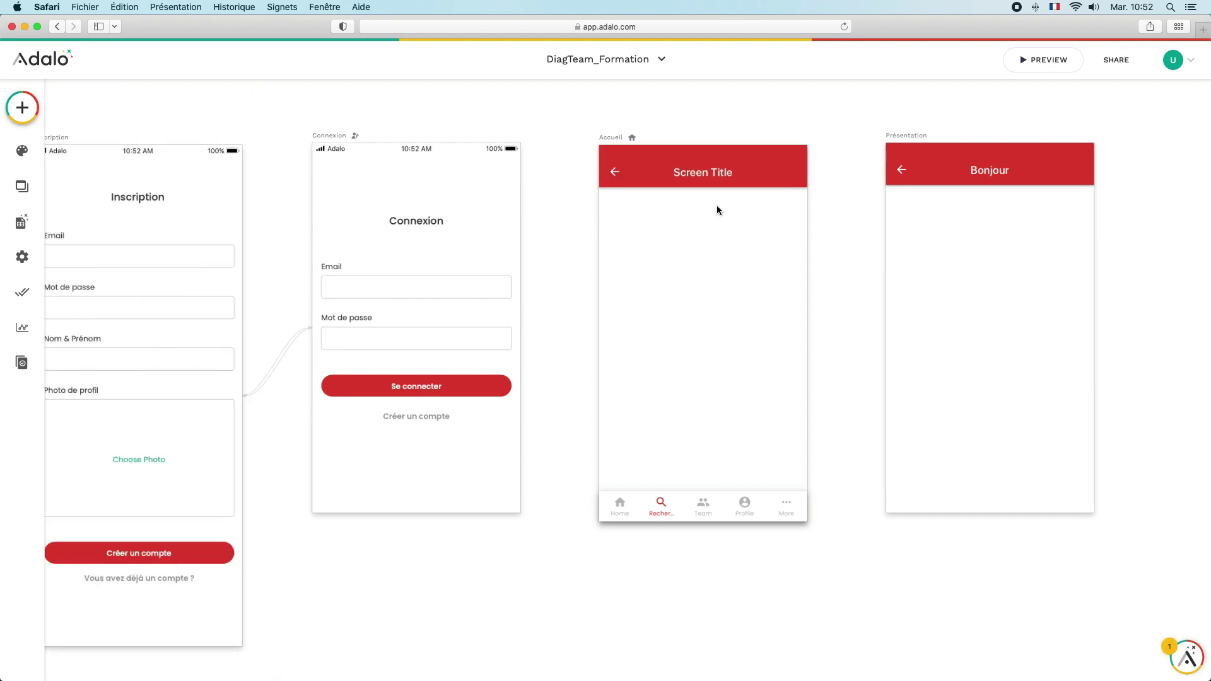
- Set the Accueil App Bar's type to Translucent and check it in the app preview
click(22, 107)
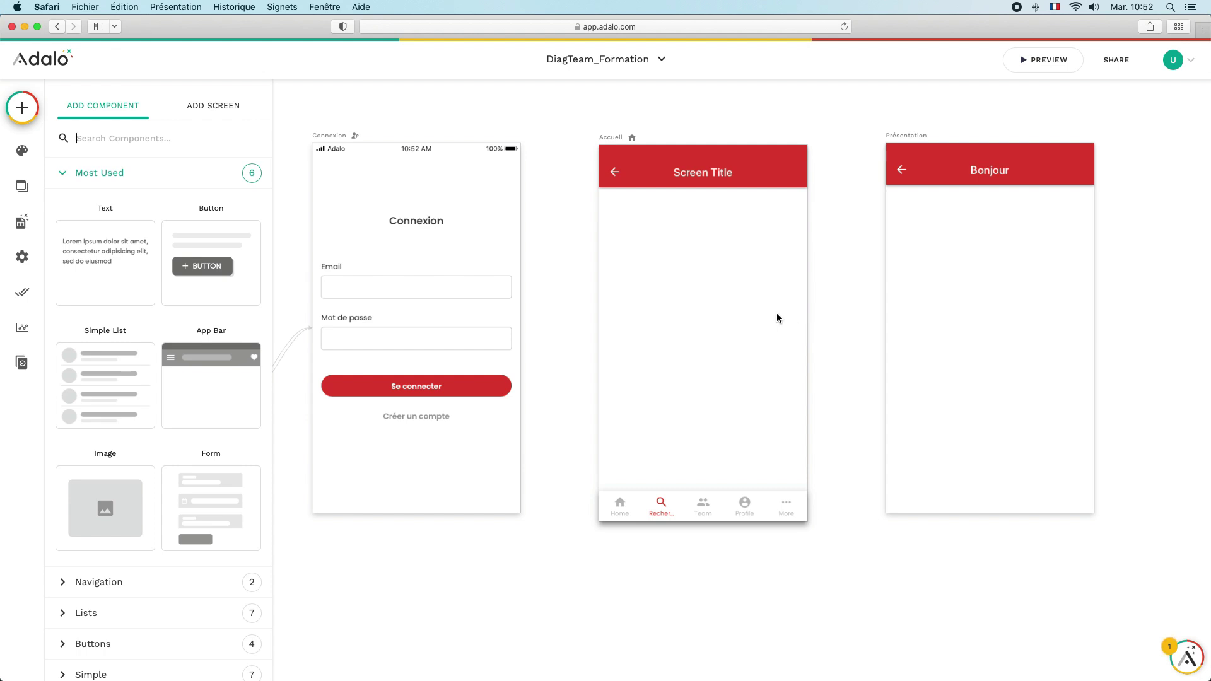
click(642, 169)
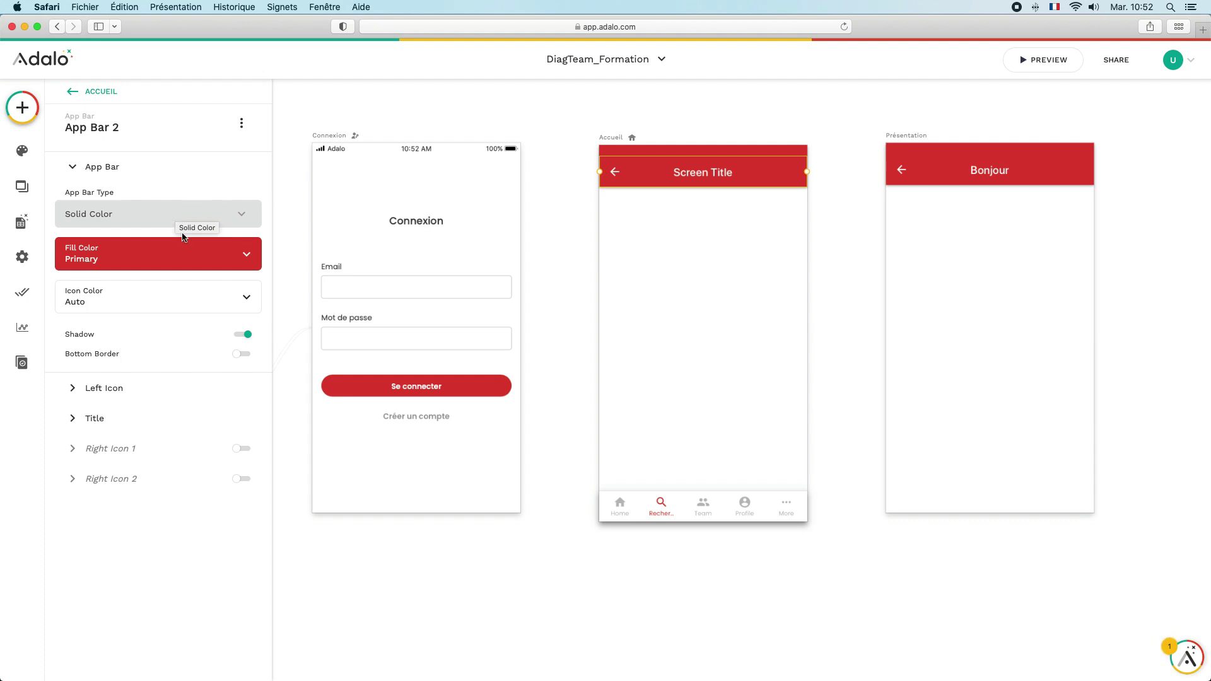
click(239, 225)
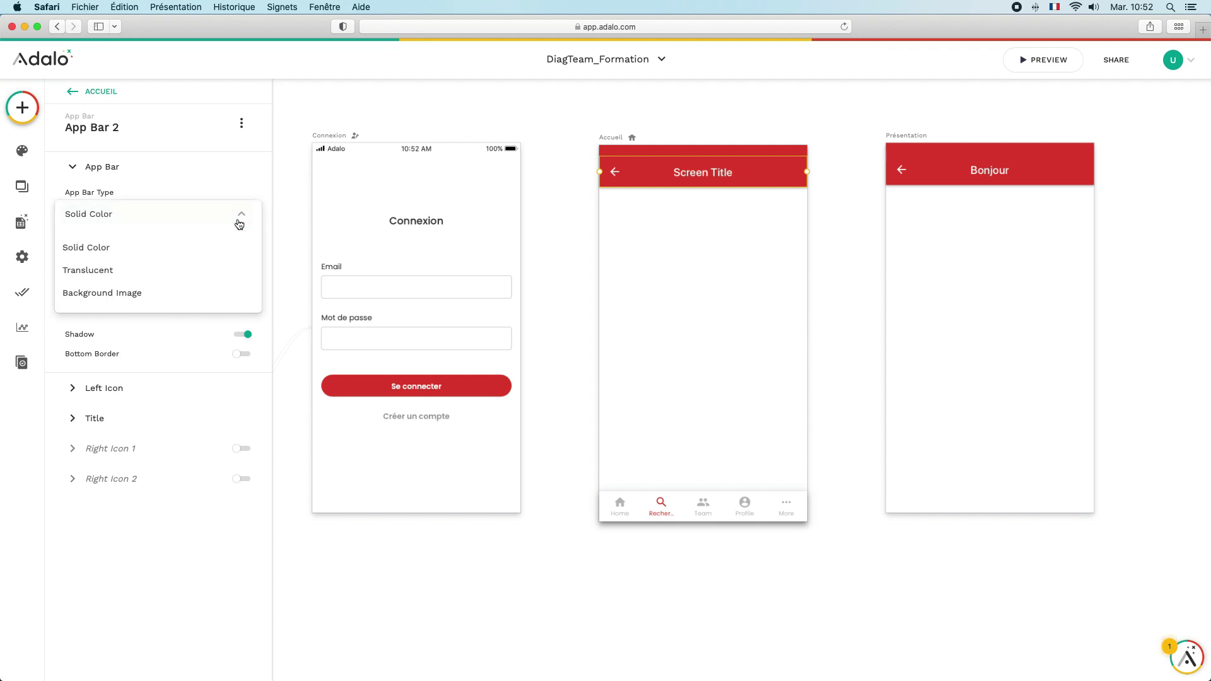
click(158, 273)
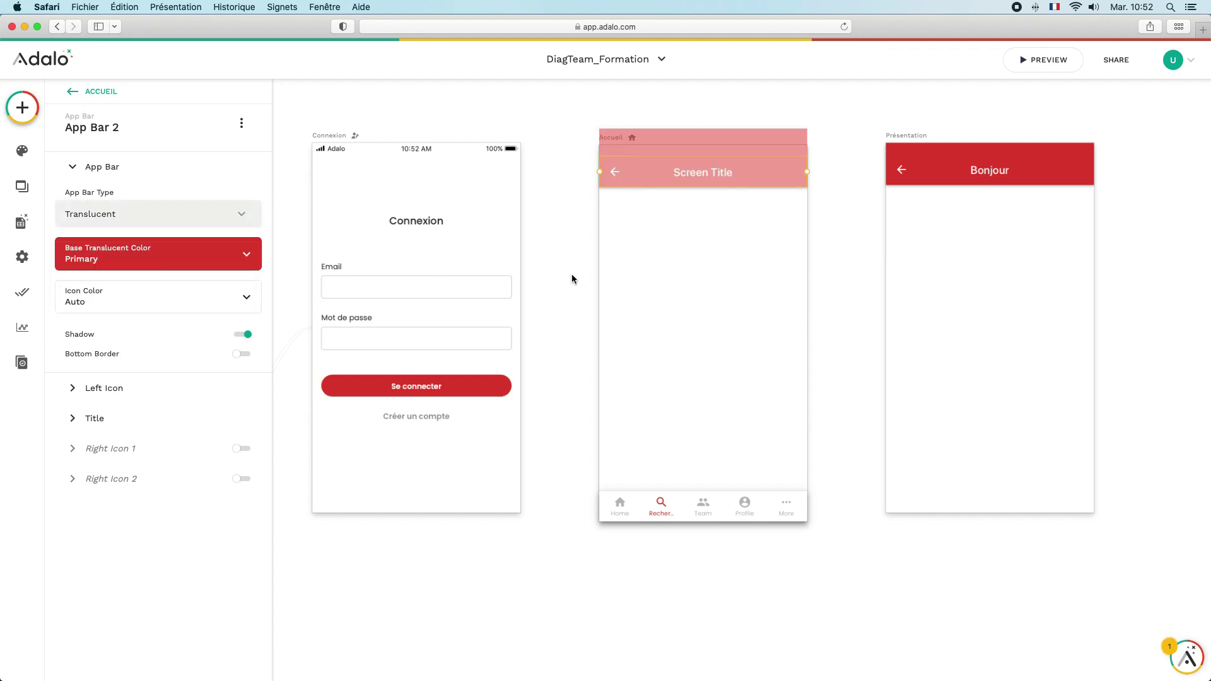
click(715, 269)
click(1049, 59)
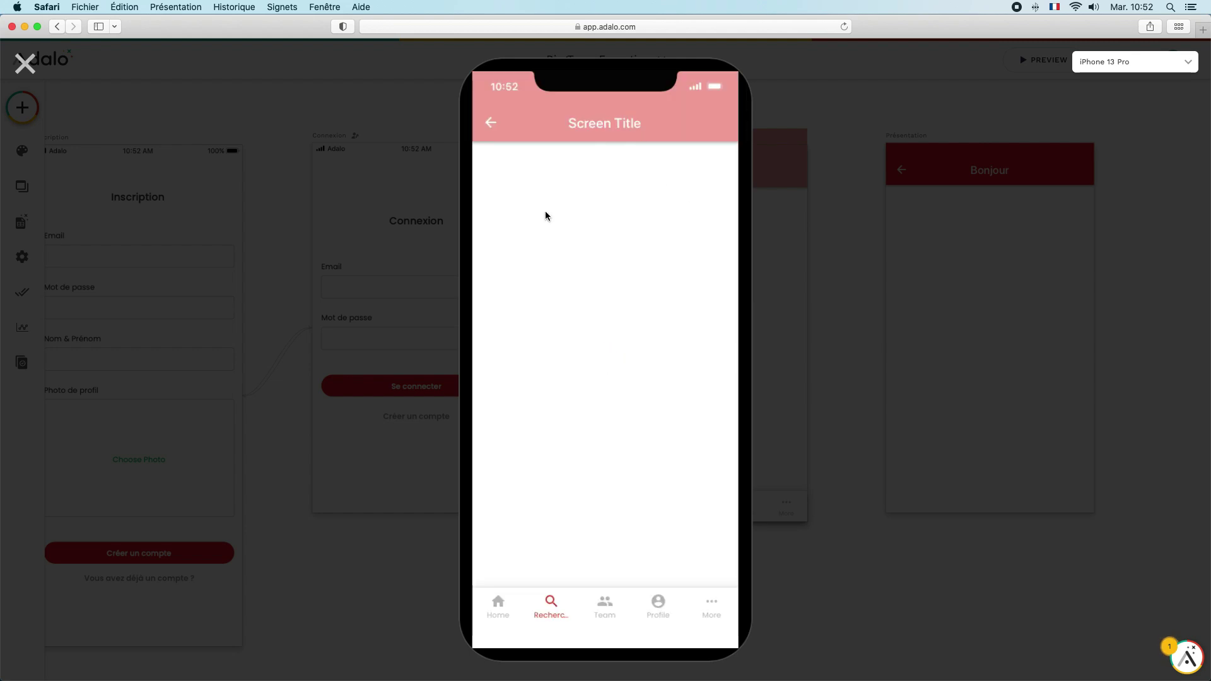
- Close the app preview and set the Accueil App Bar's type to Background Image
click(25, 63)
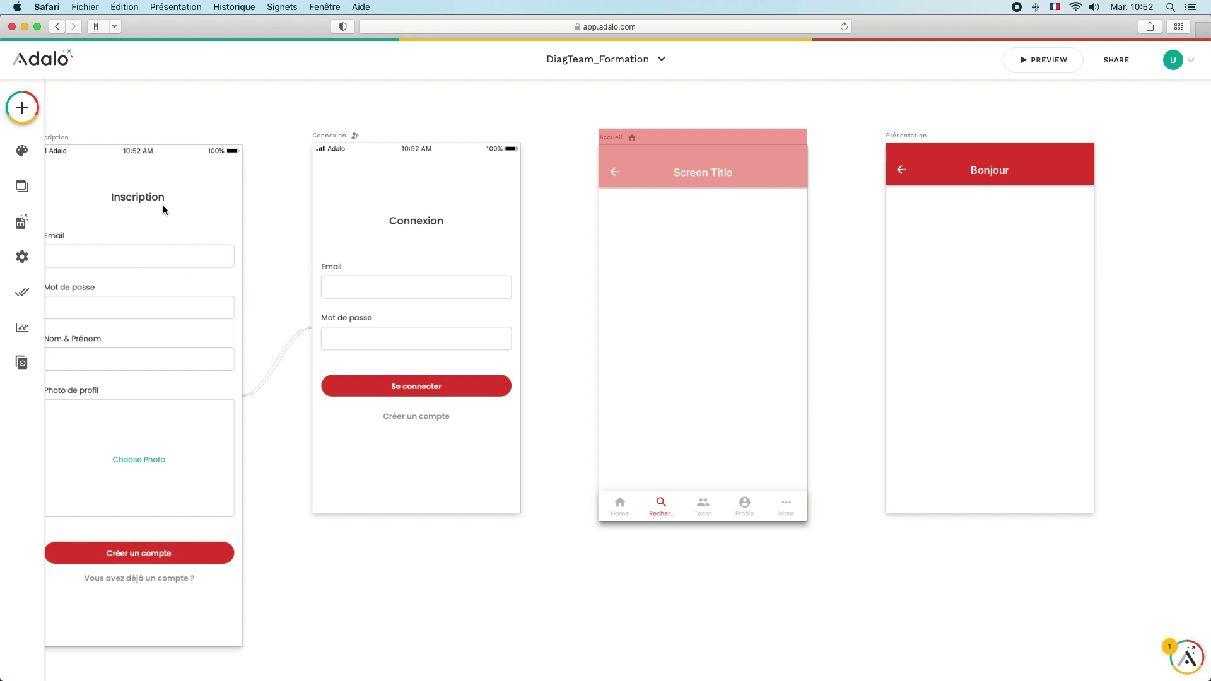
click(671, 169)
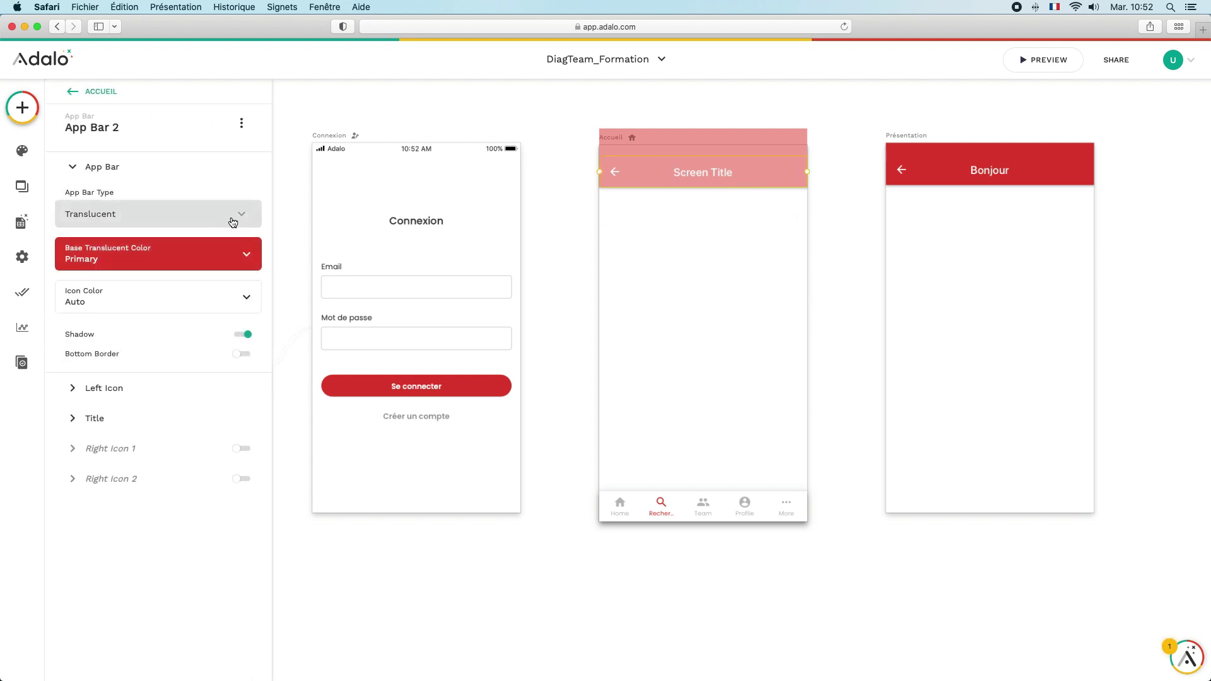
click(233, 220)
click(193, 294)
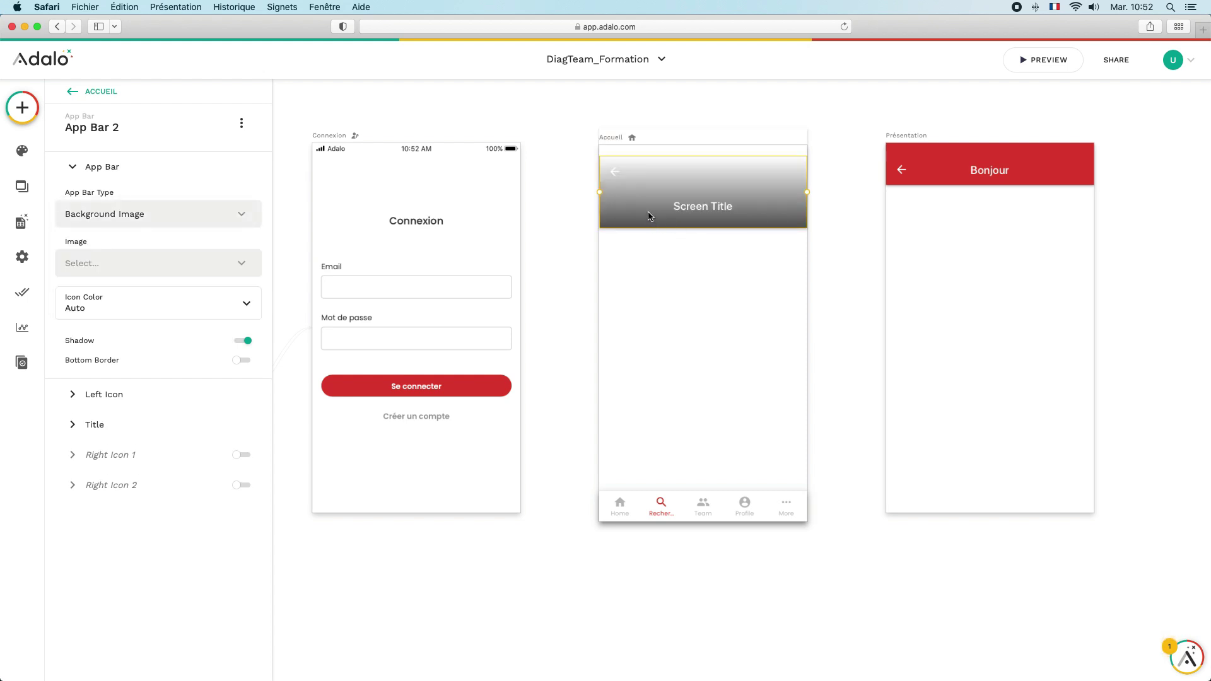
- Upload Arriere plan.jpg from the Bâtiment images folder as the Accueil App Bar's background and check it in the app preview
click(238, 265)
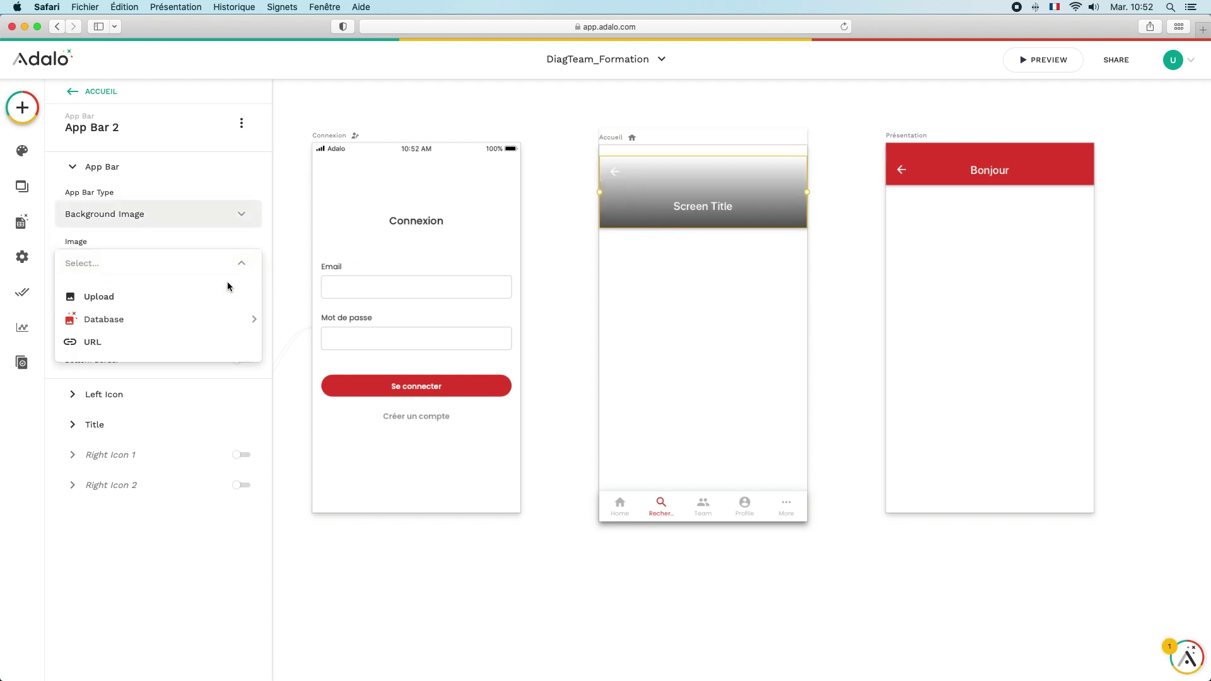
click(123, 302)
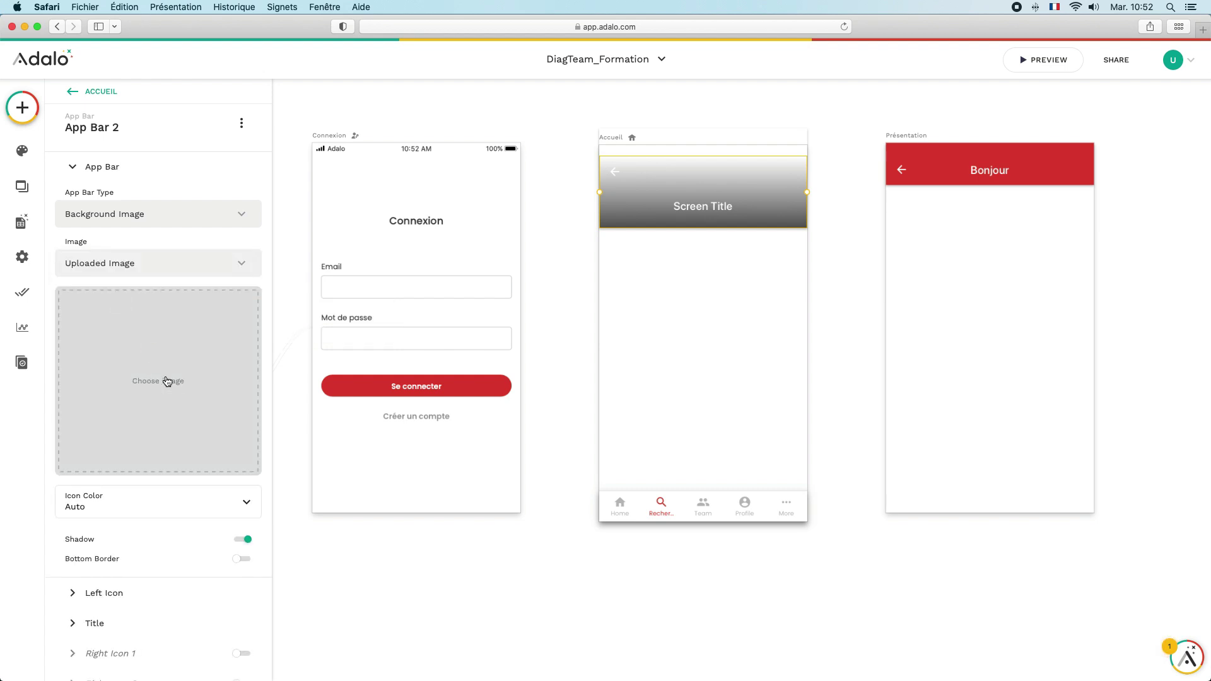
click(167, 381)
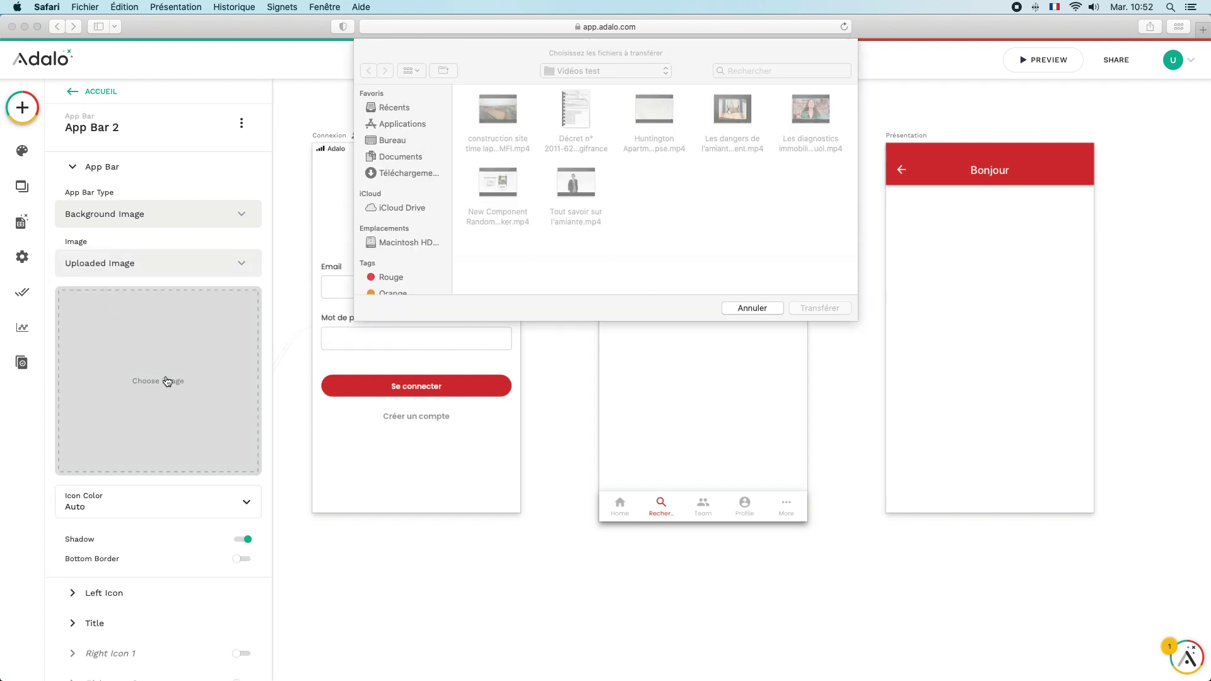
click(666, 71)
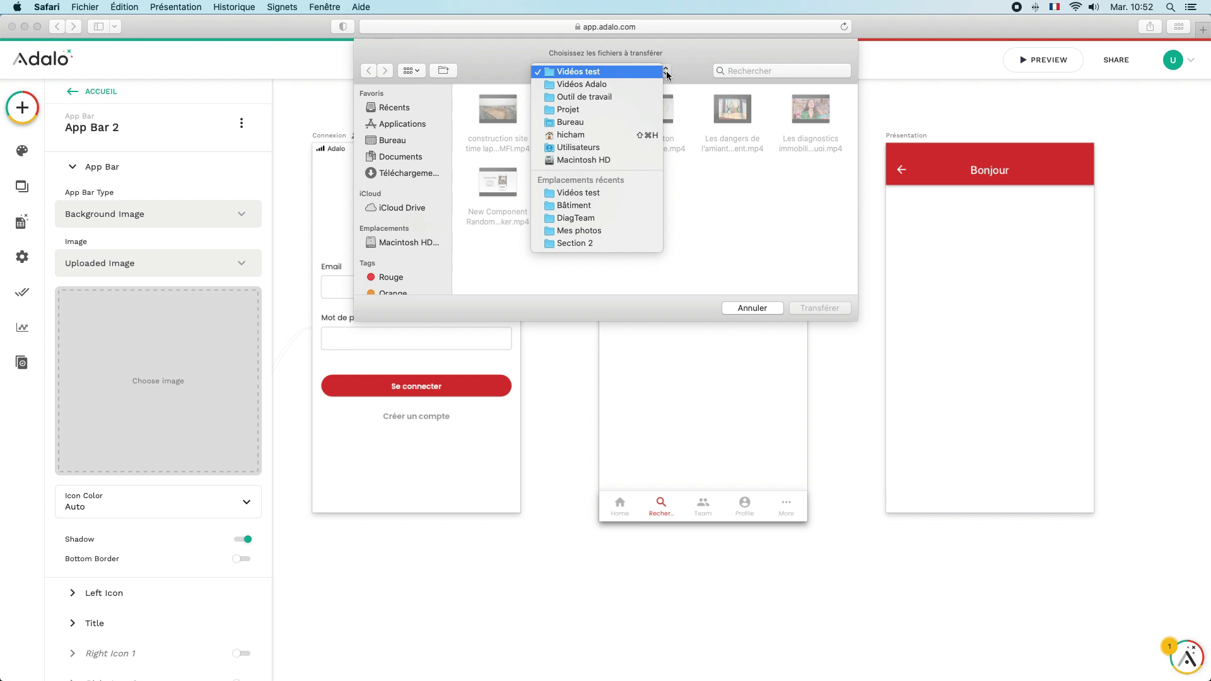
click(574, 96)
double_click(810, 110)
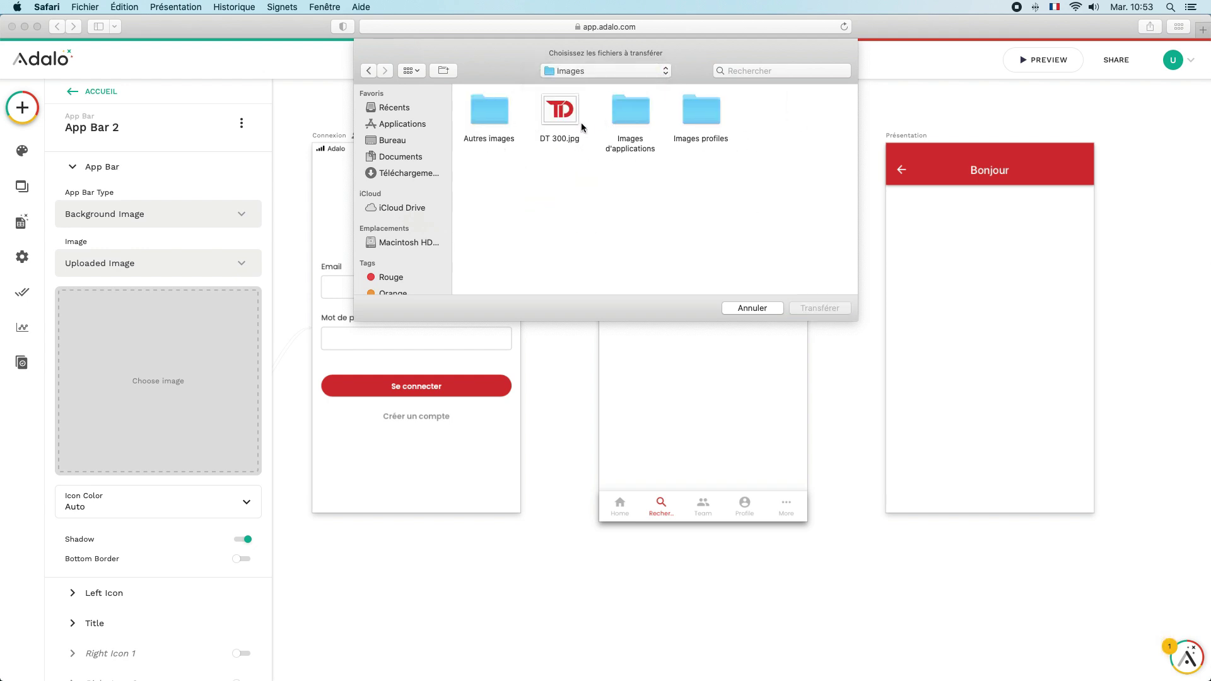
double_click(483, 118)
double_click(505, 127)
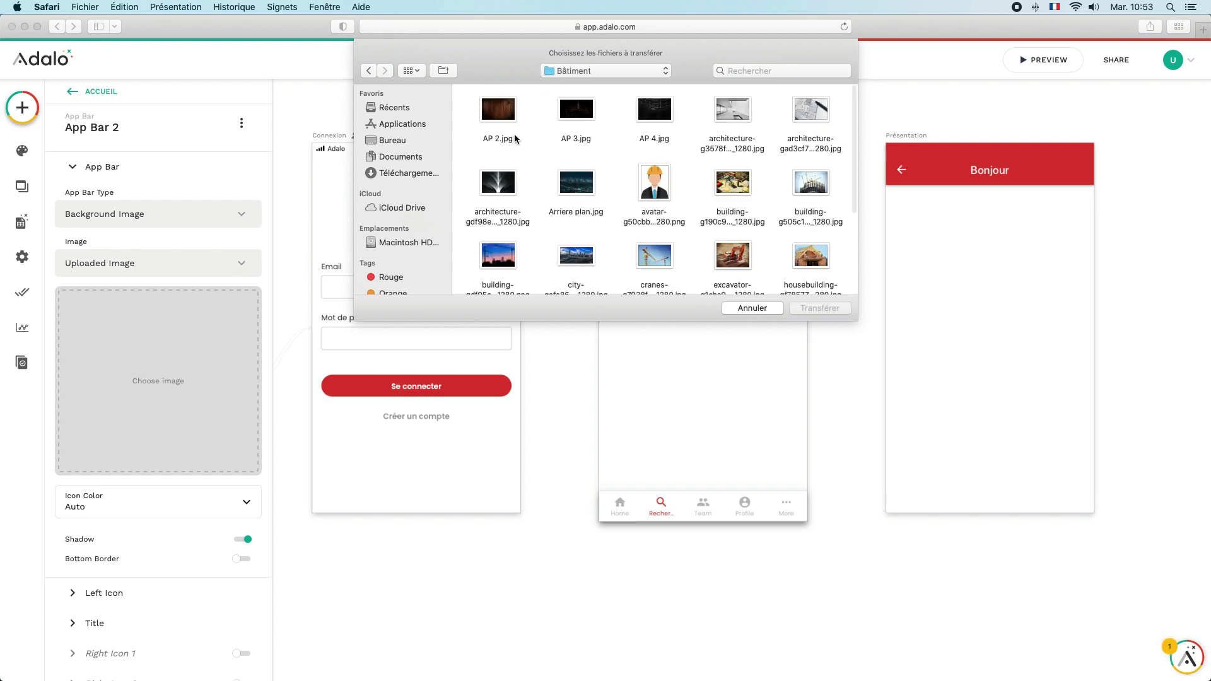
click(585, 188)
click(796, 309)
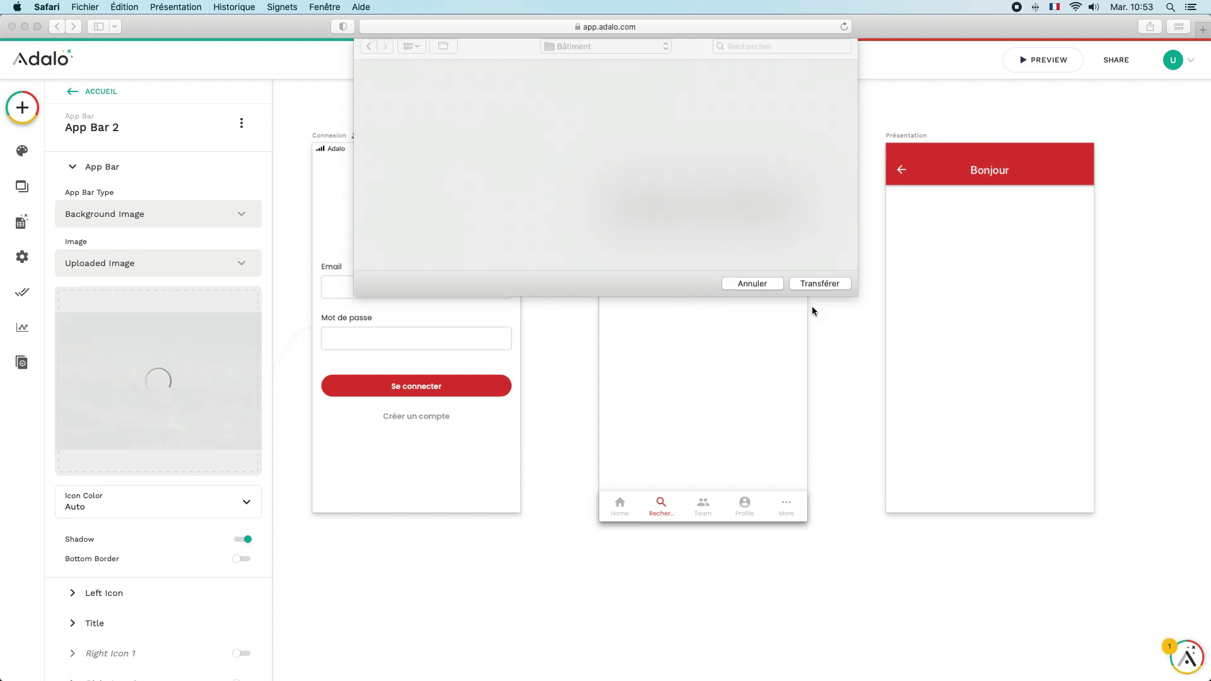
click(711, 288)
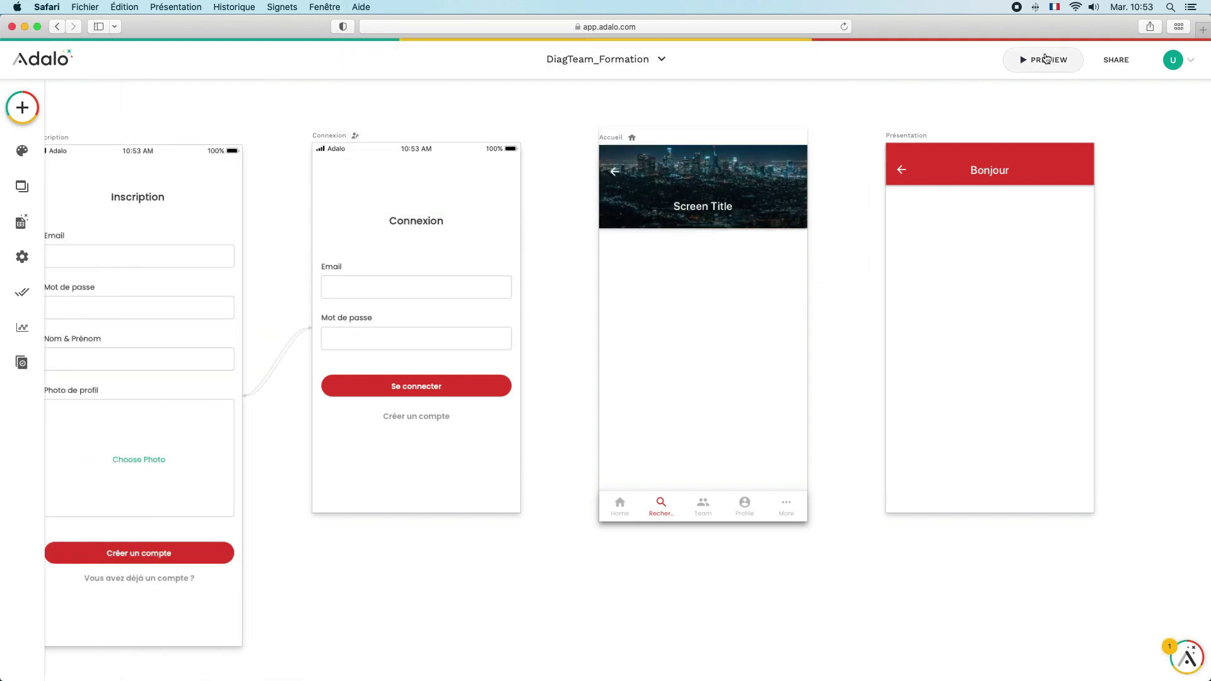
click(1044, 59)
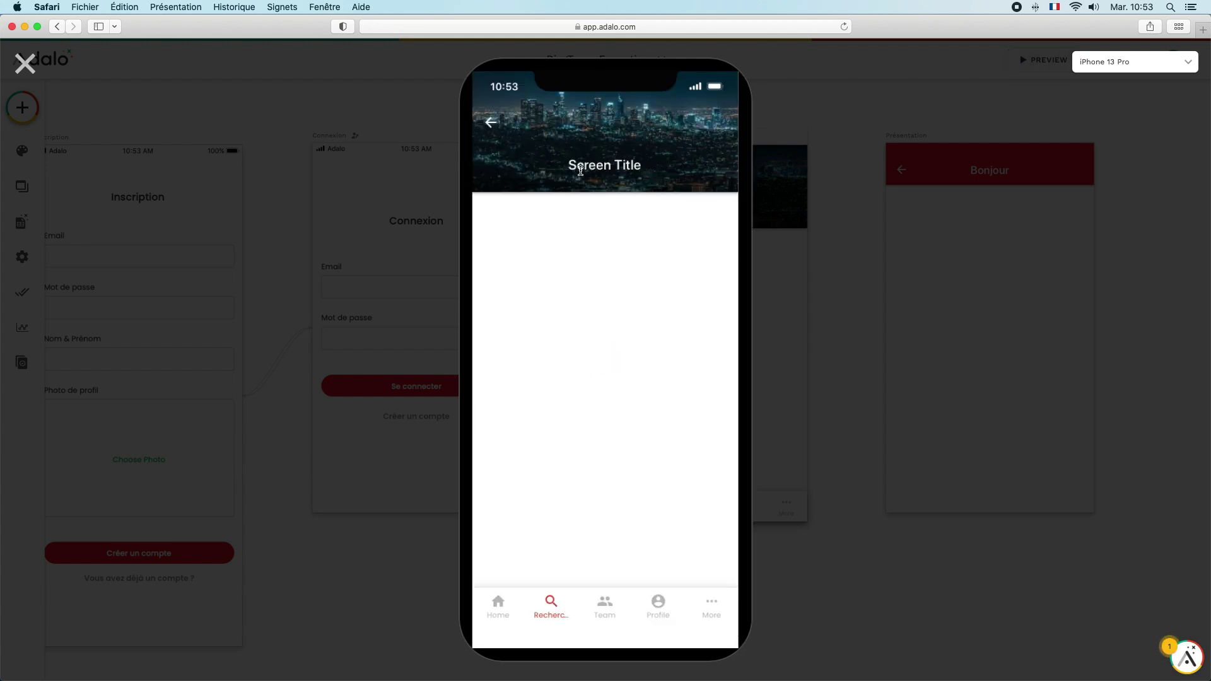
click(25, 63)
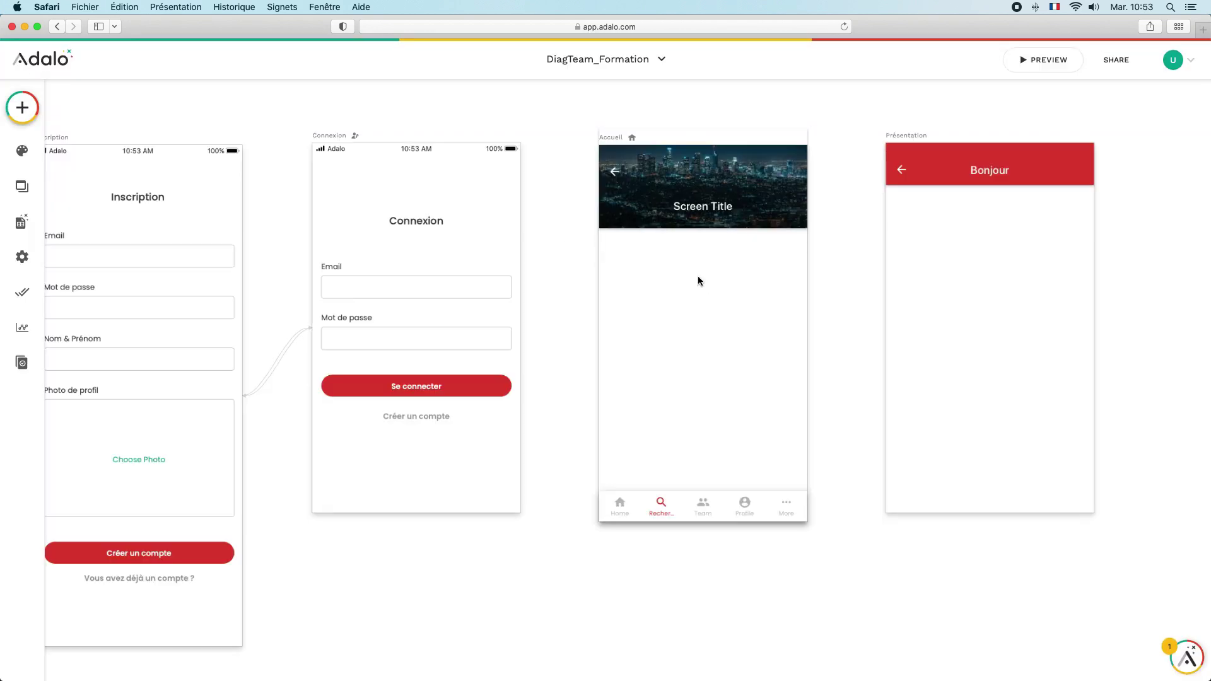
- Set the Accueil App Bar's type to Solid Color and look at its fill color options
click(645, 223)
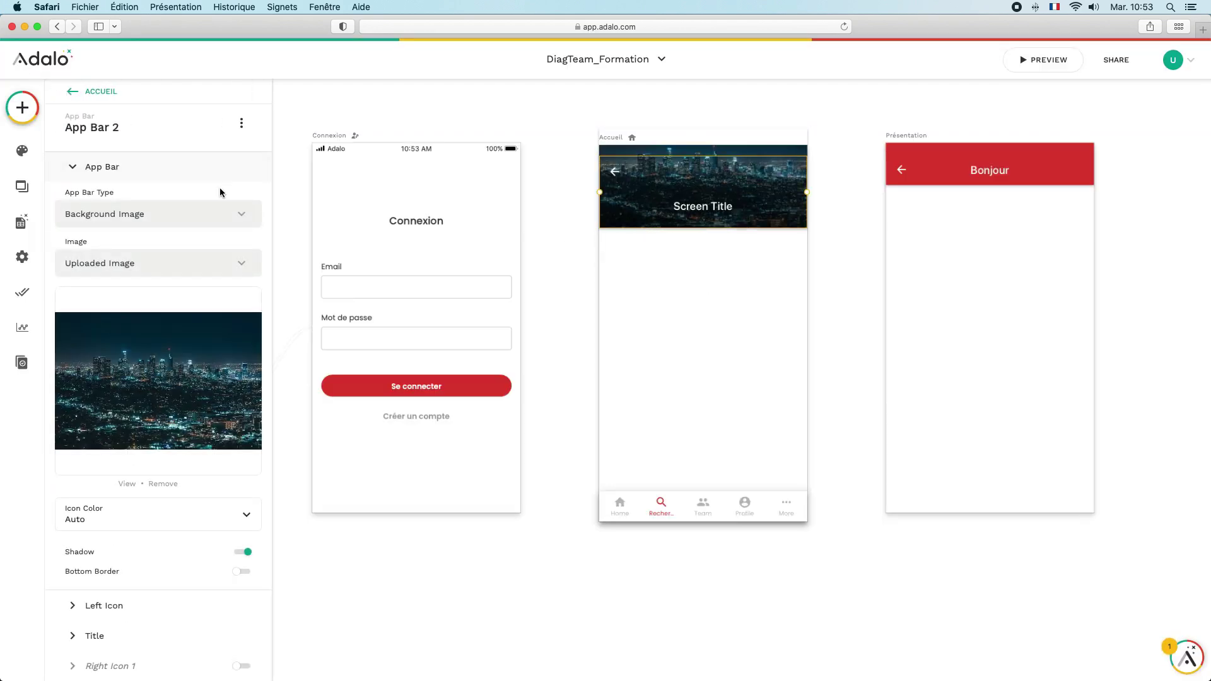
click(248, 214)
click(177, 249)
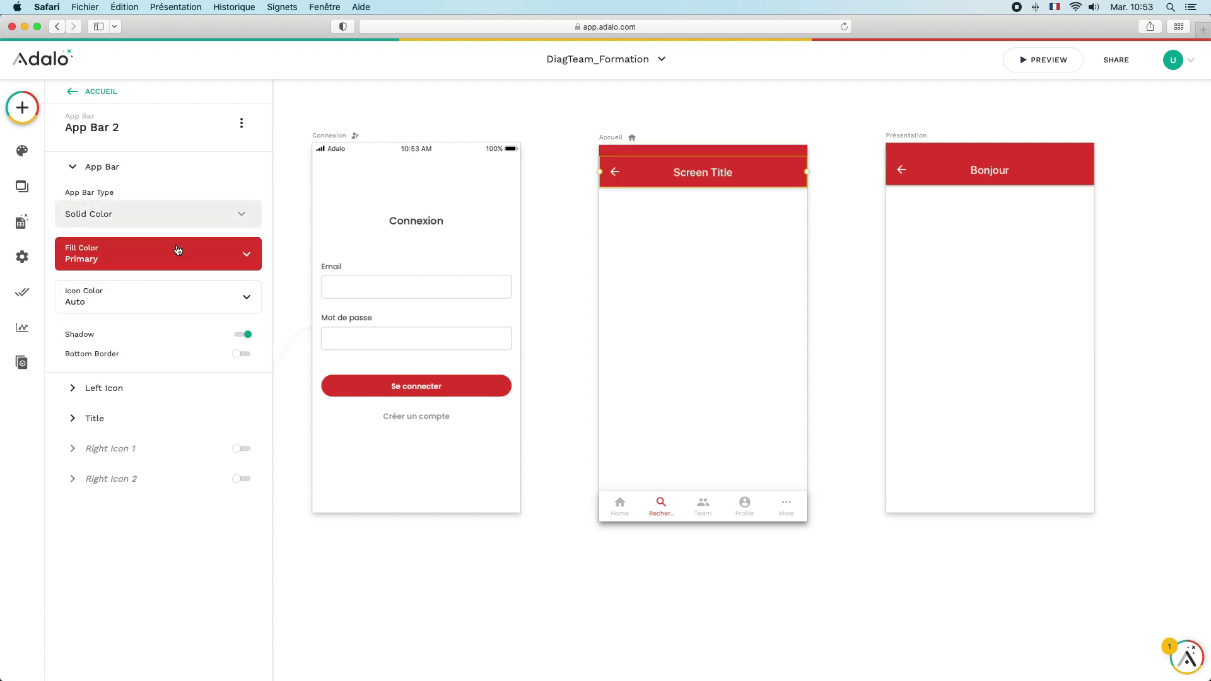
click(245, 258)
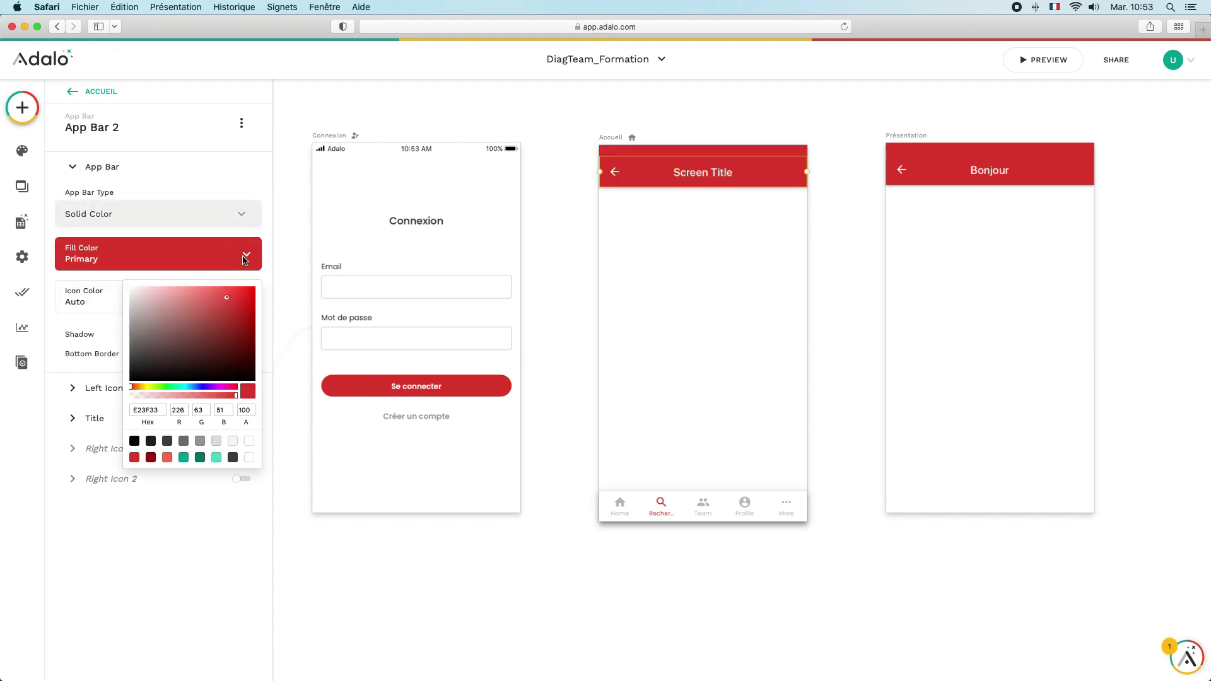
click(245, 259)
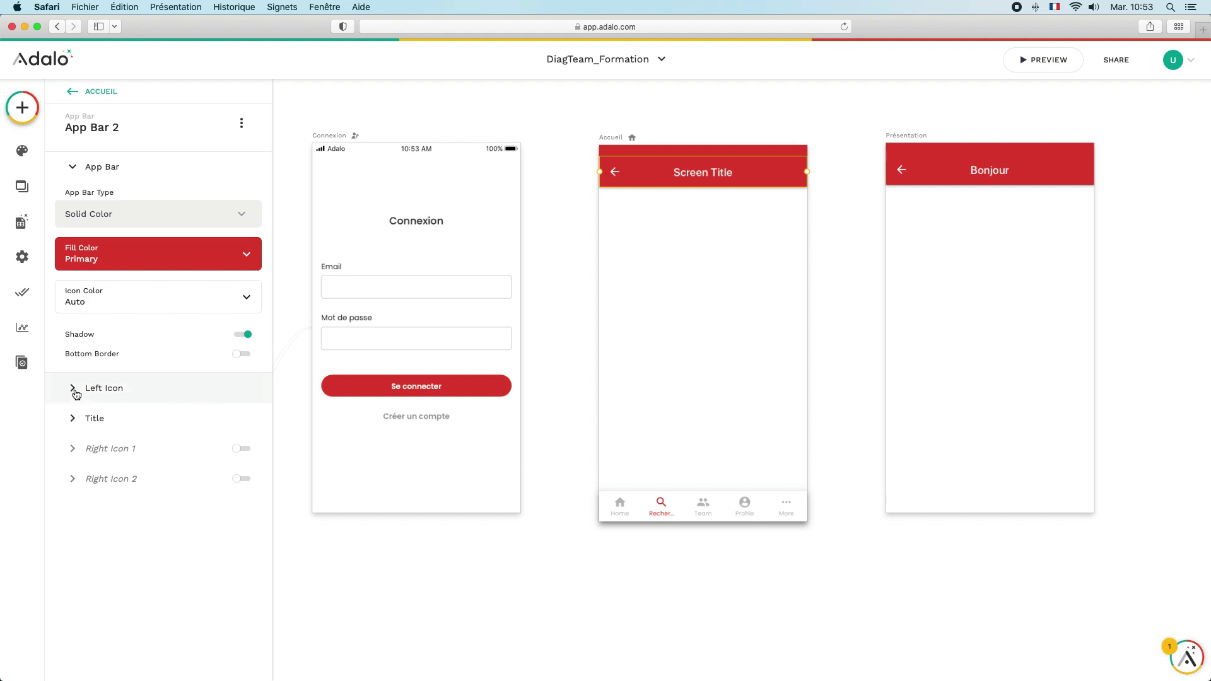
click(638, 287)
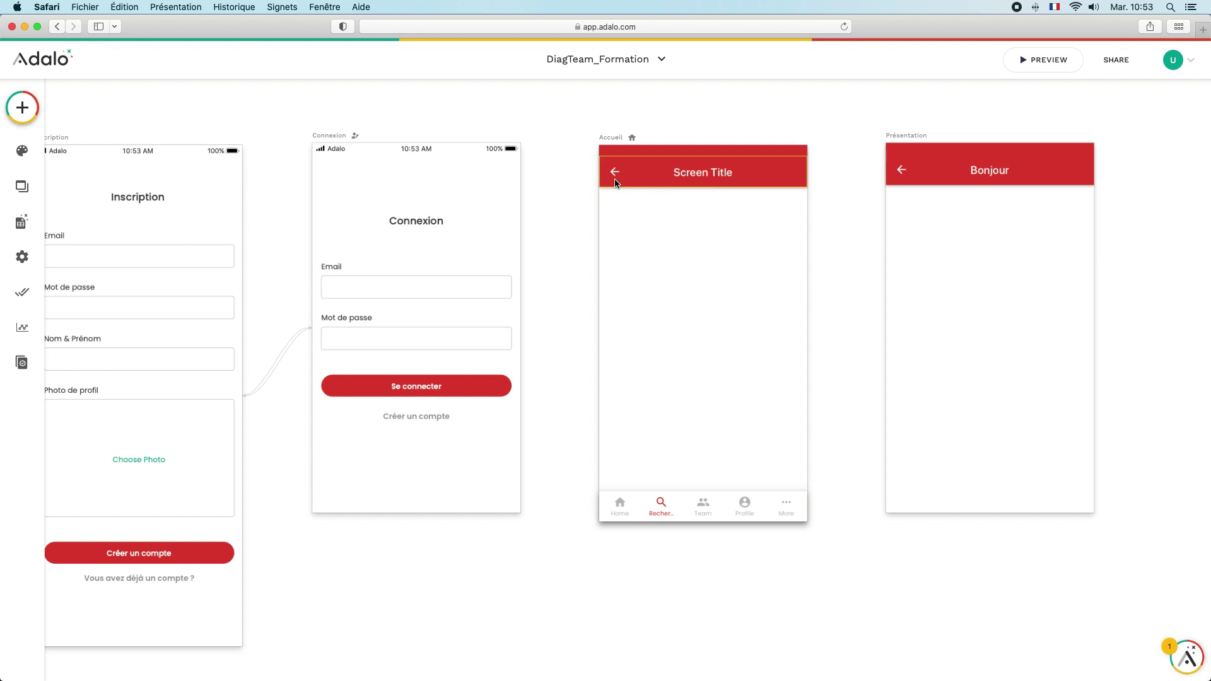
- Try a Link to Back click action on the App Bar's left arrow icon and delete the action
click(708, 180)
click(81, 390)
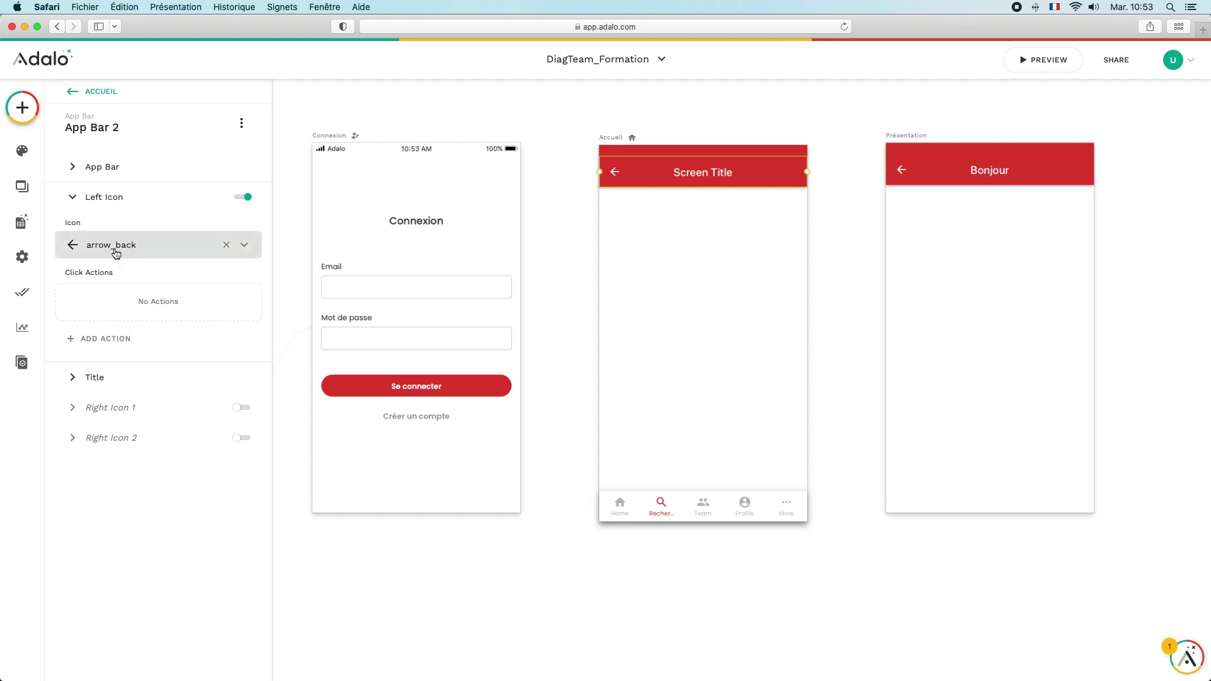
click(105, 342)
mouse_move(149, 381)
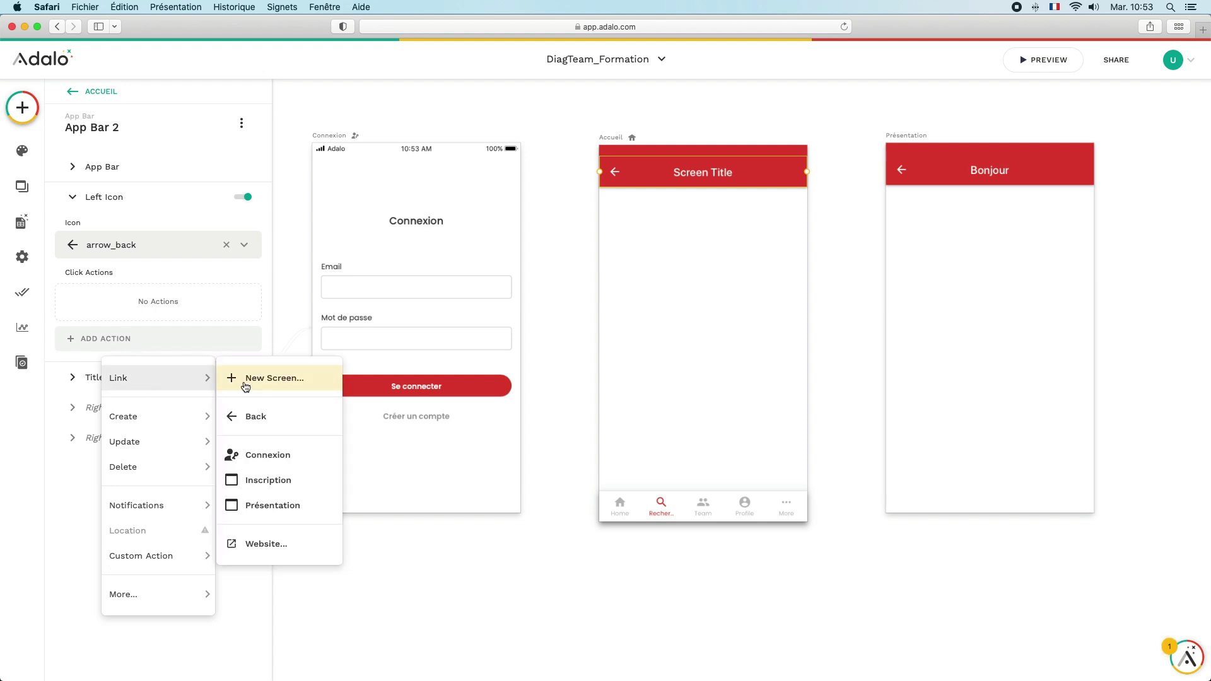
click(249, 415)
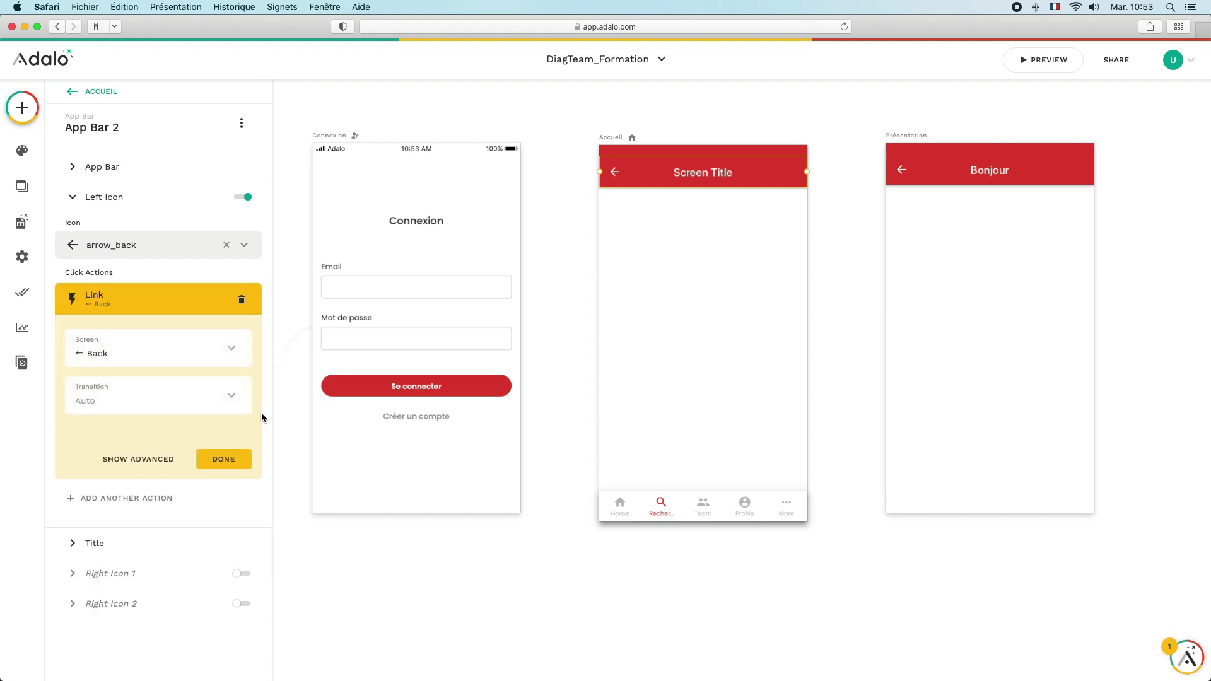
click(241, 299)
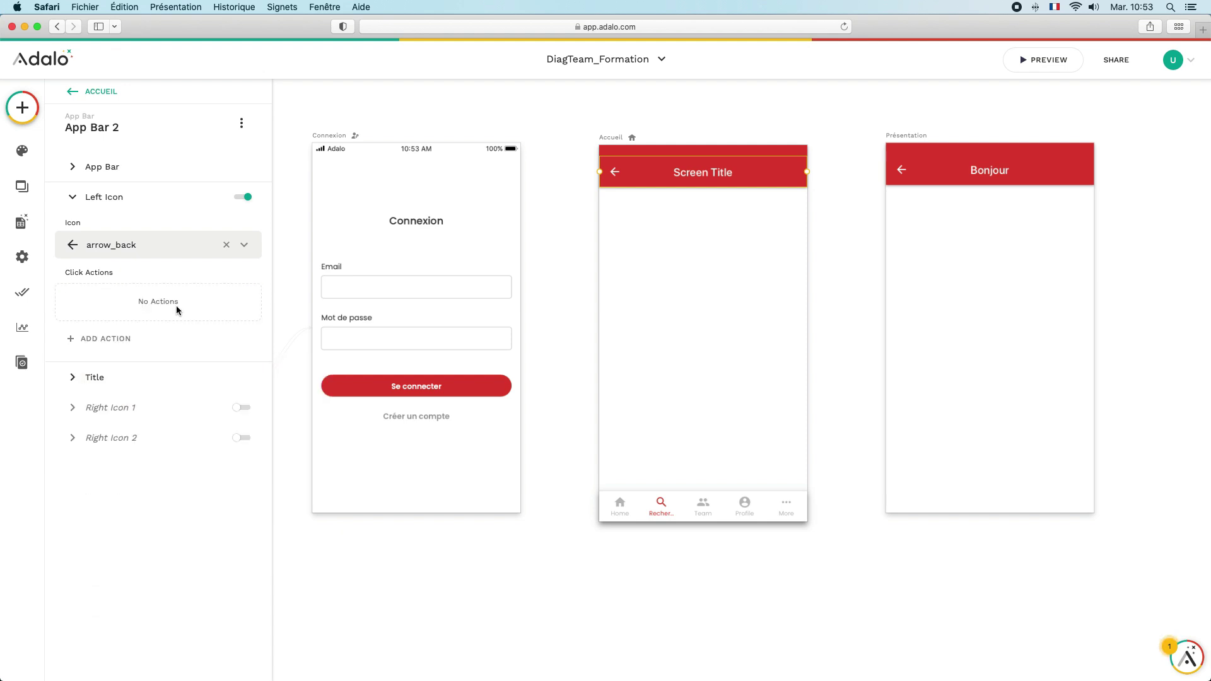
- Change the Accueil App Bar's title text to Bonjour
click(71, 378)
triple_click(122, 330)
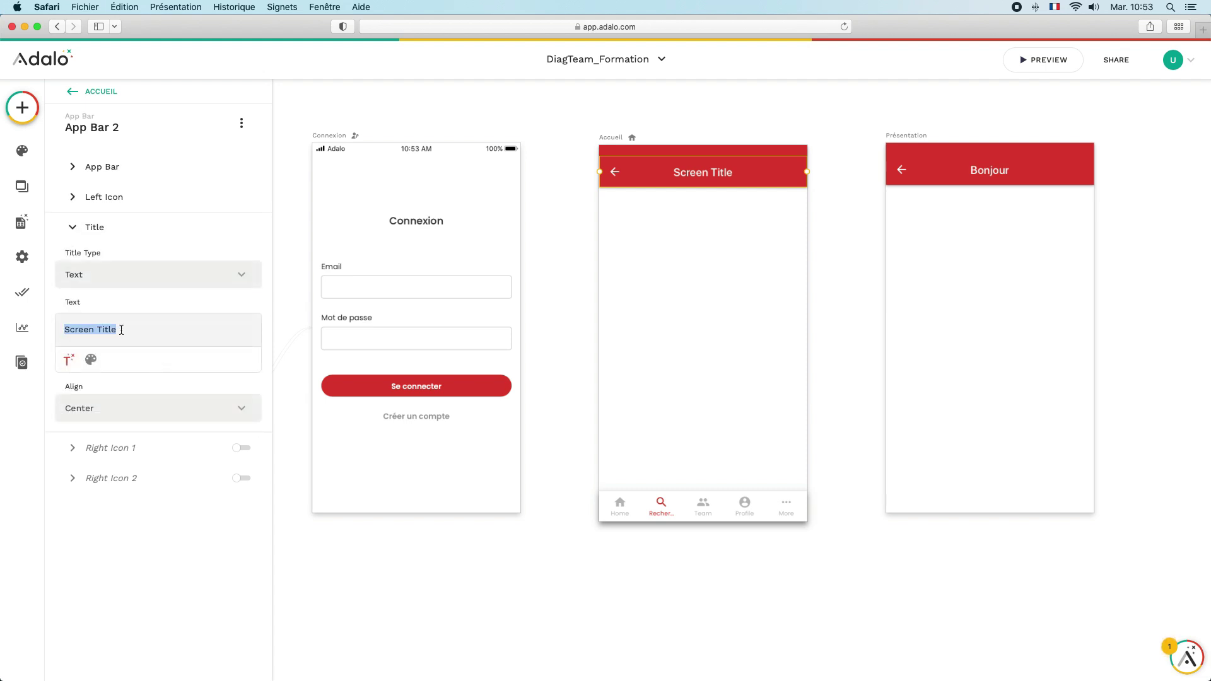
text(Bonjour)
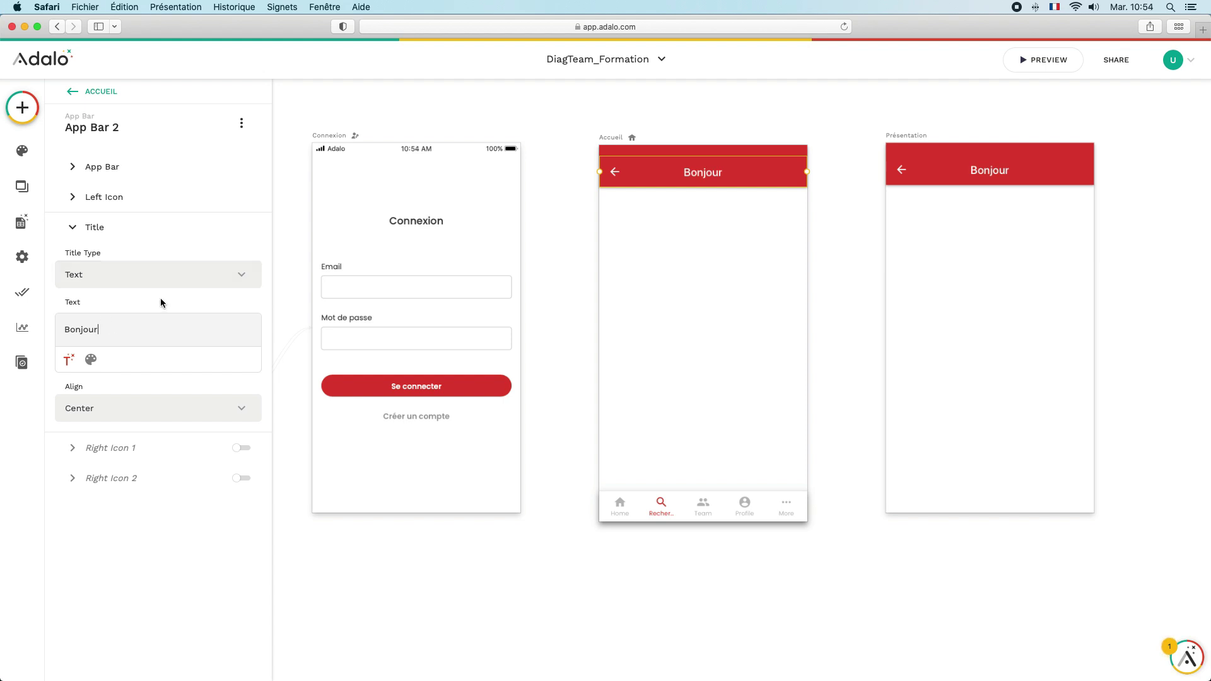
- Set the App Bar's title type to Logo and upload DT 300.jpg from the Images folder as its image
click(242, 282)
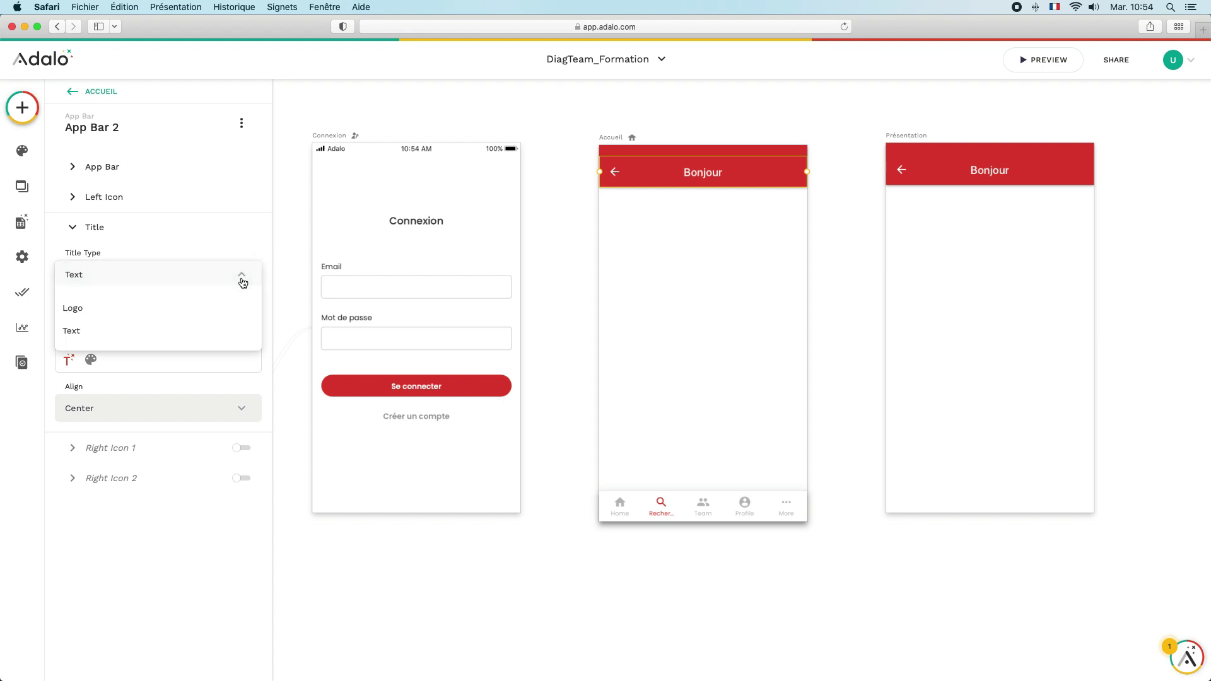
click(110, 309)
click(239, 323)
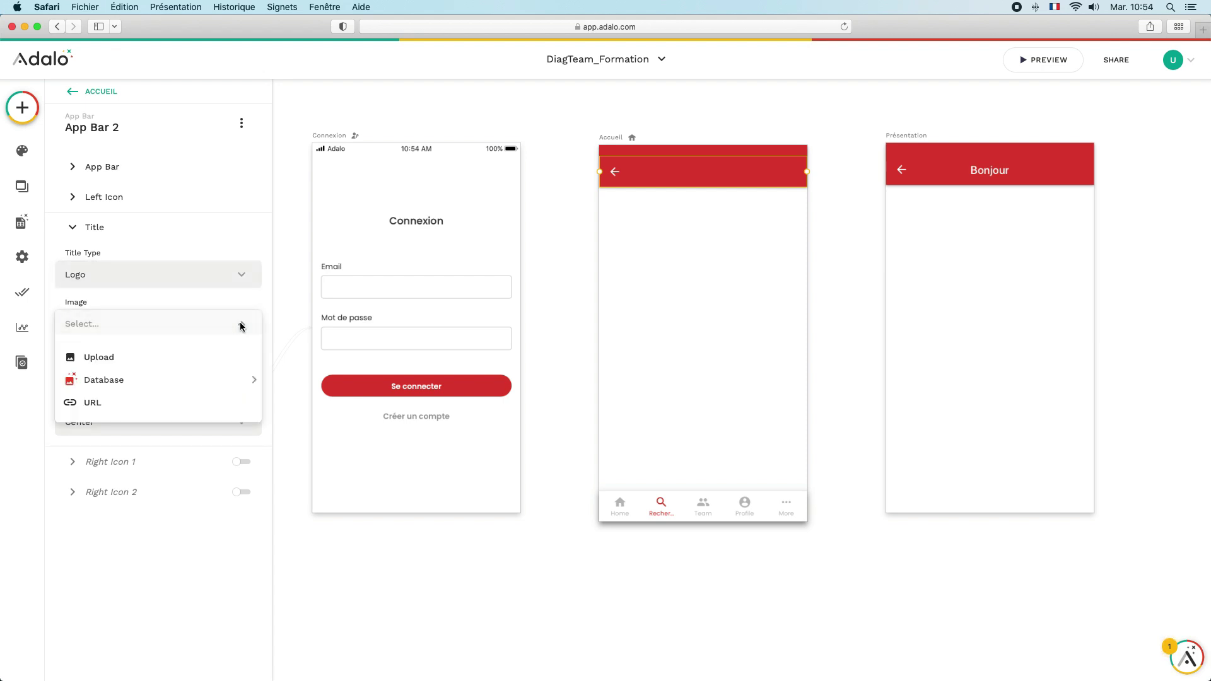
click(170, 355)
click(171, 426)
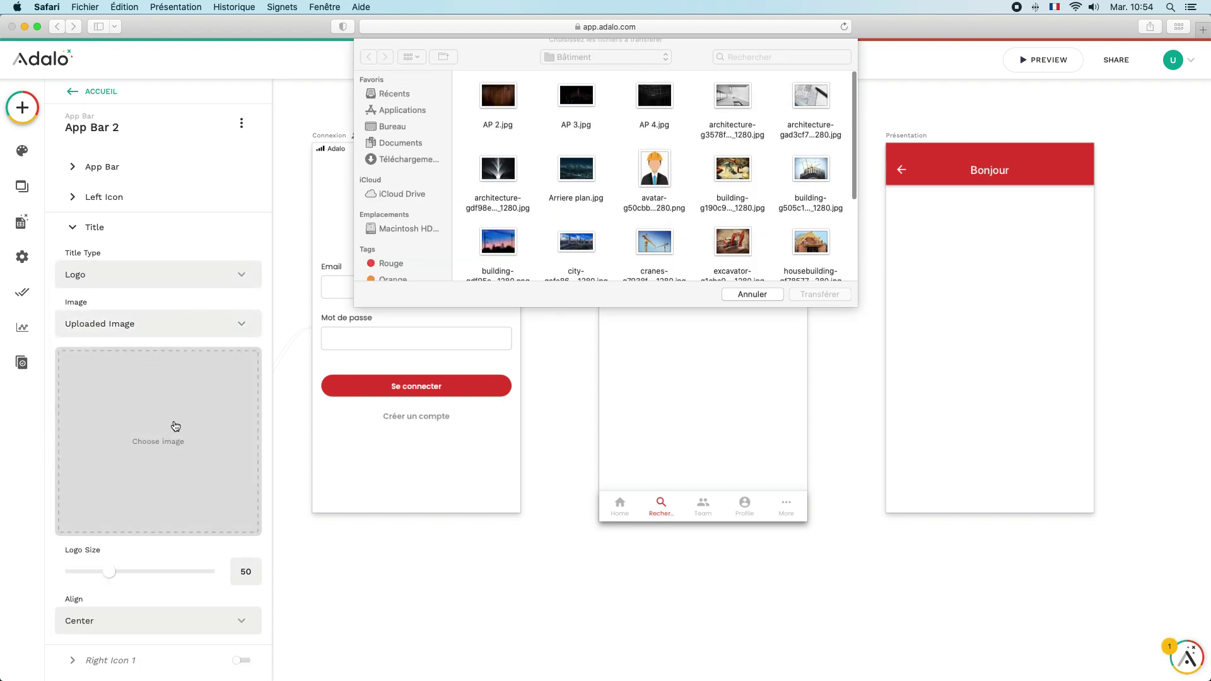
click(665, 71)
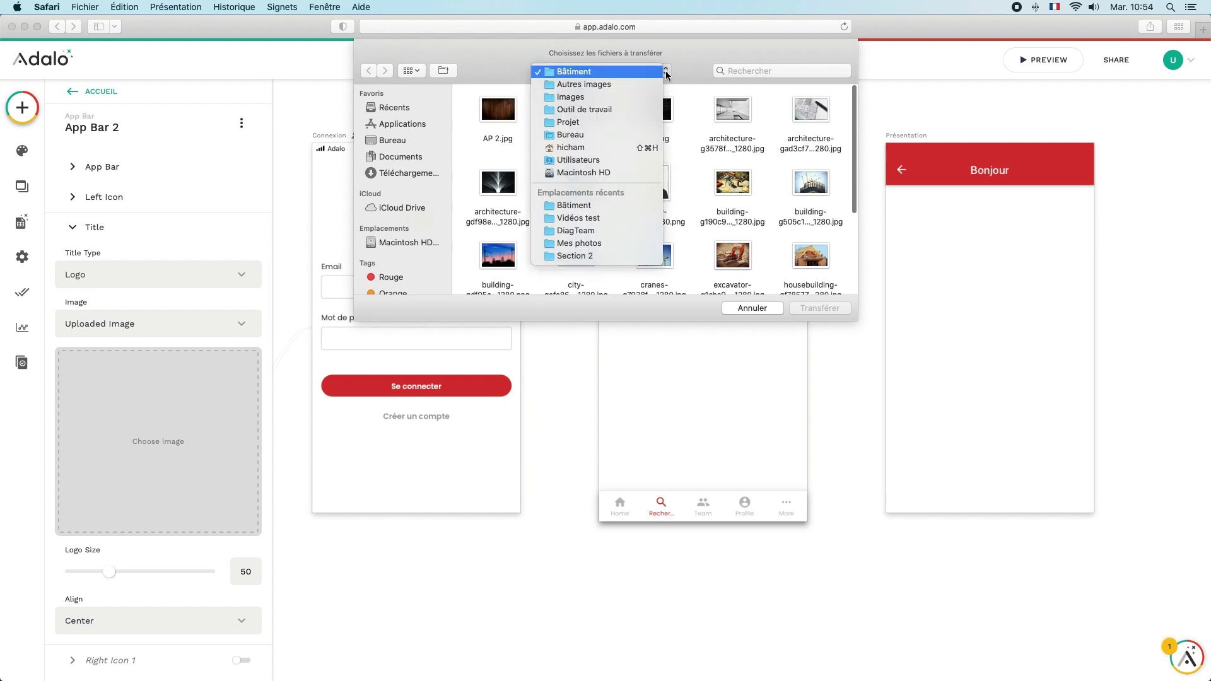
click(573, 98)
click(573, 114)
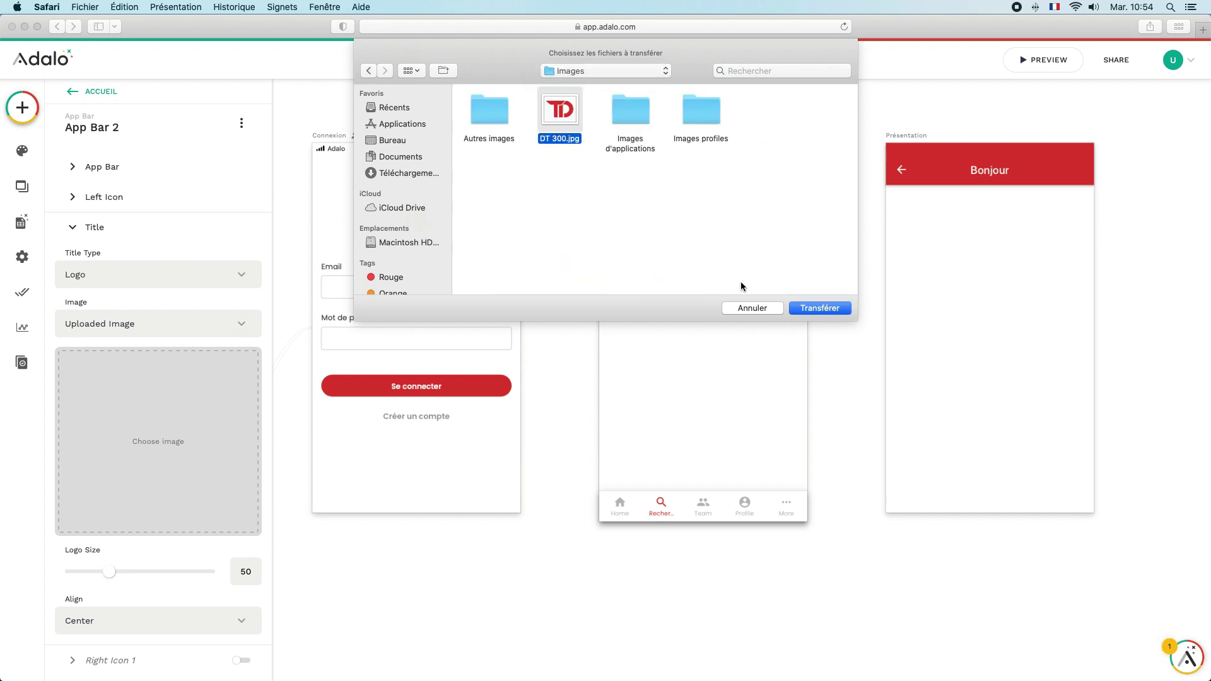
click(820, 308)
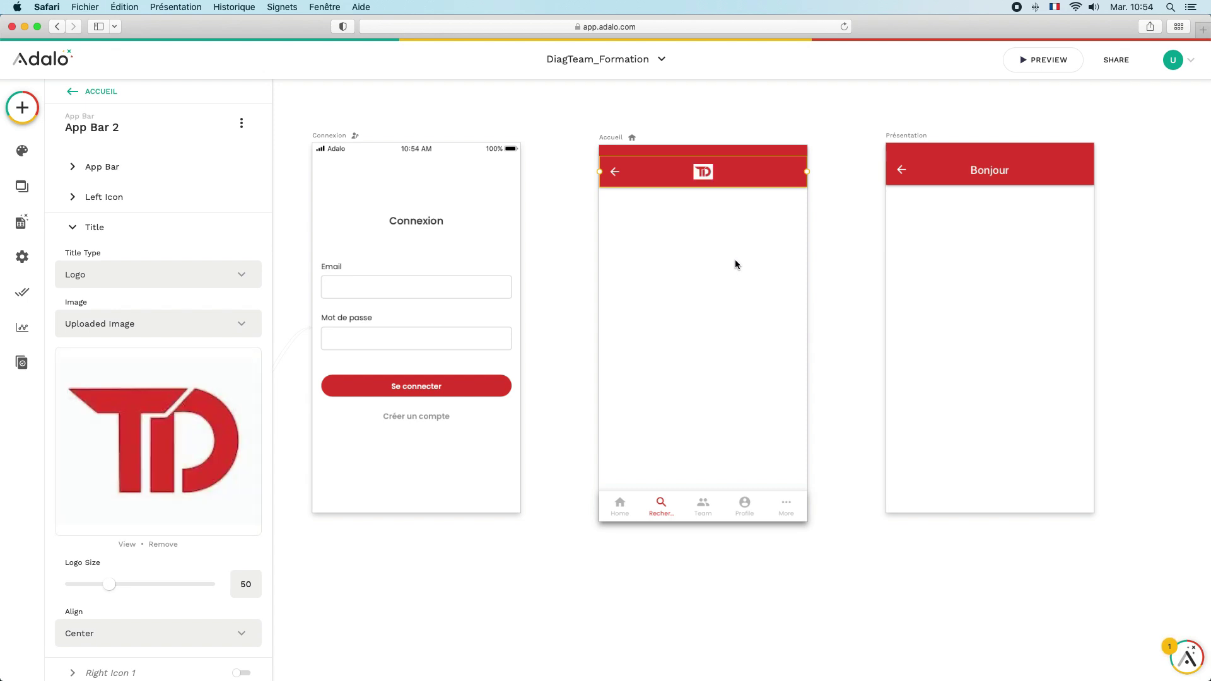
- Increase the App Bar's logo size to 75 and check it in the app preview
drag(110, 588, 161, 591)
click(732, 364)
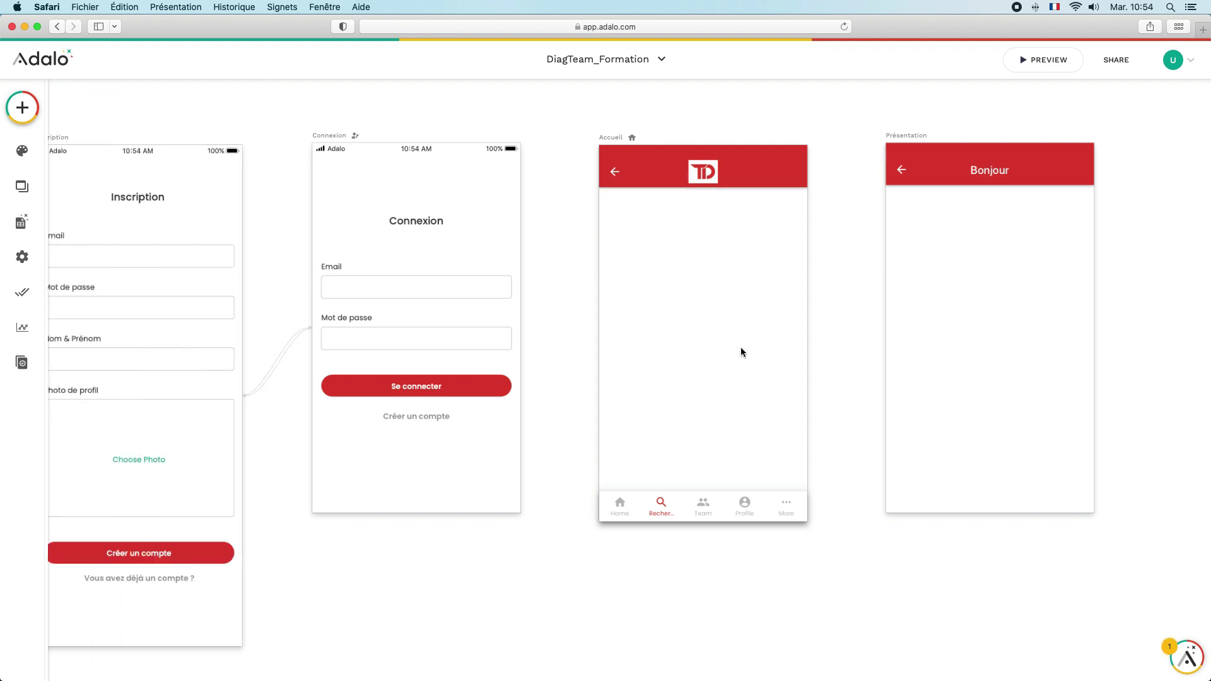
click(1044, 59)
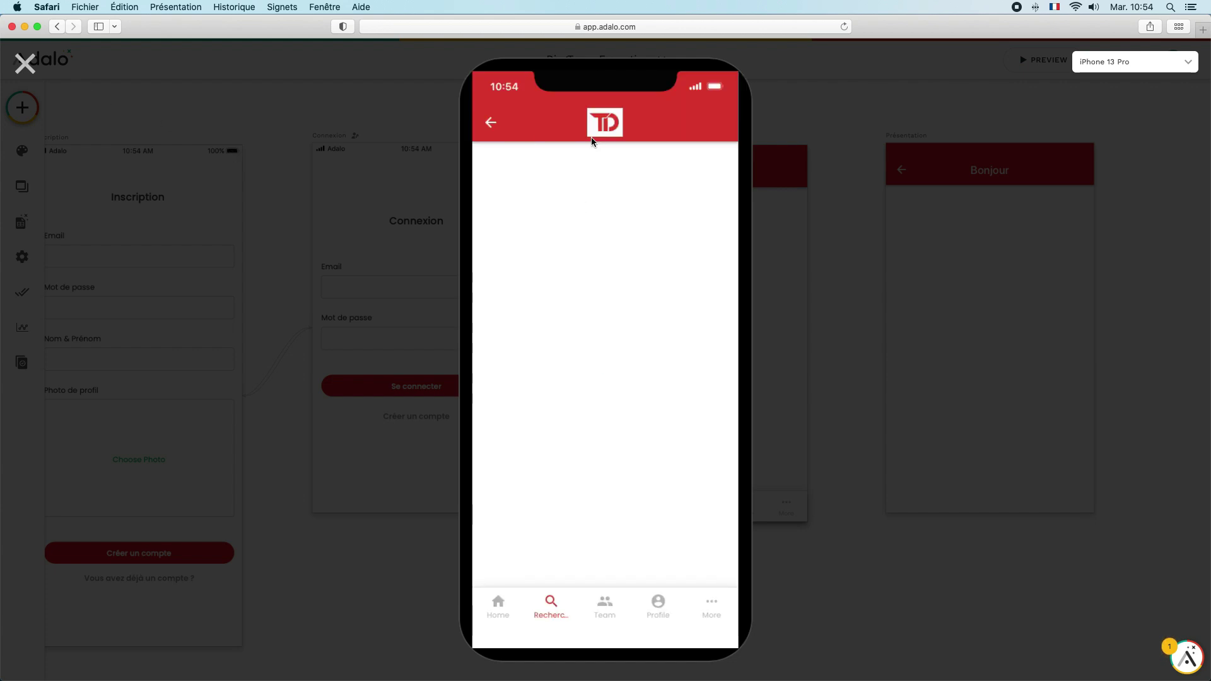
click(25, 63)
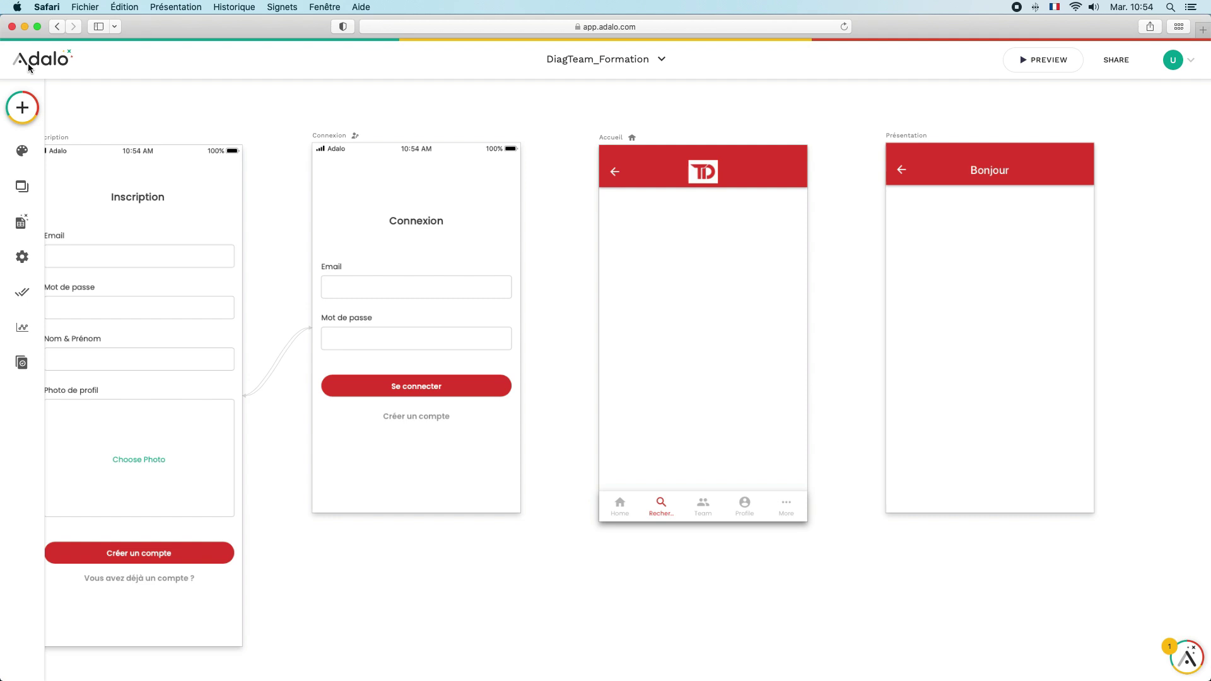
- Switch the Accueil App Bar's title type from Logo back to Text
click(704, 178)
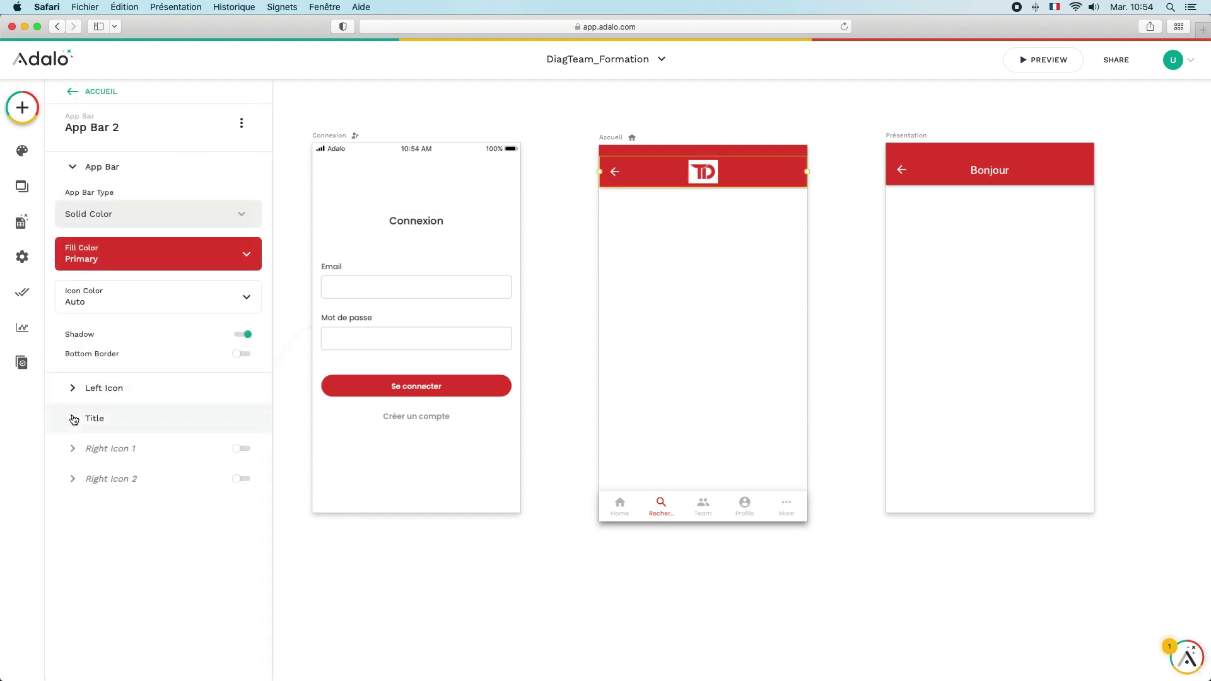
click(74, 420)
click(236, 274)
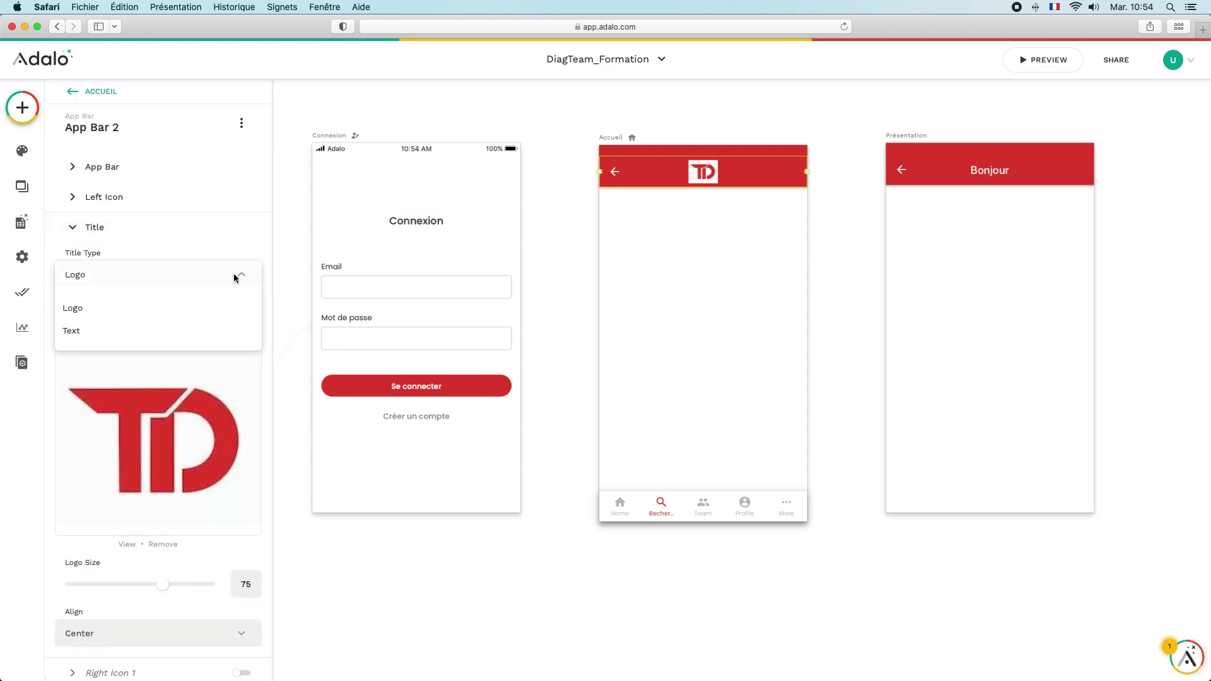
click(116, 334)
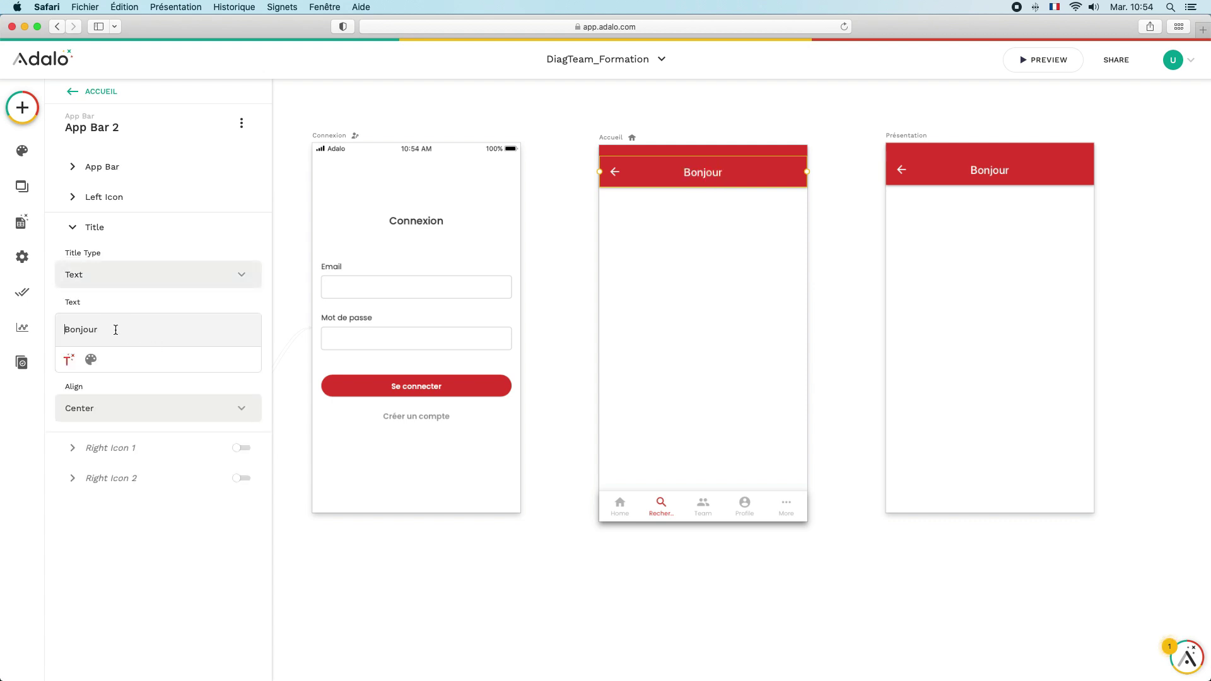
double_click(116, 330)
click(136, 333)
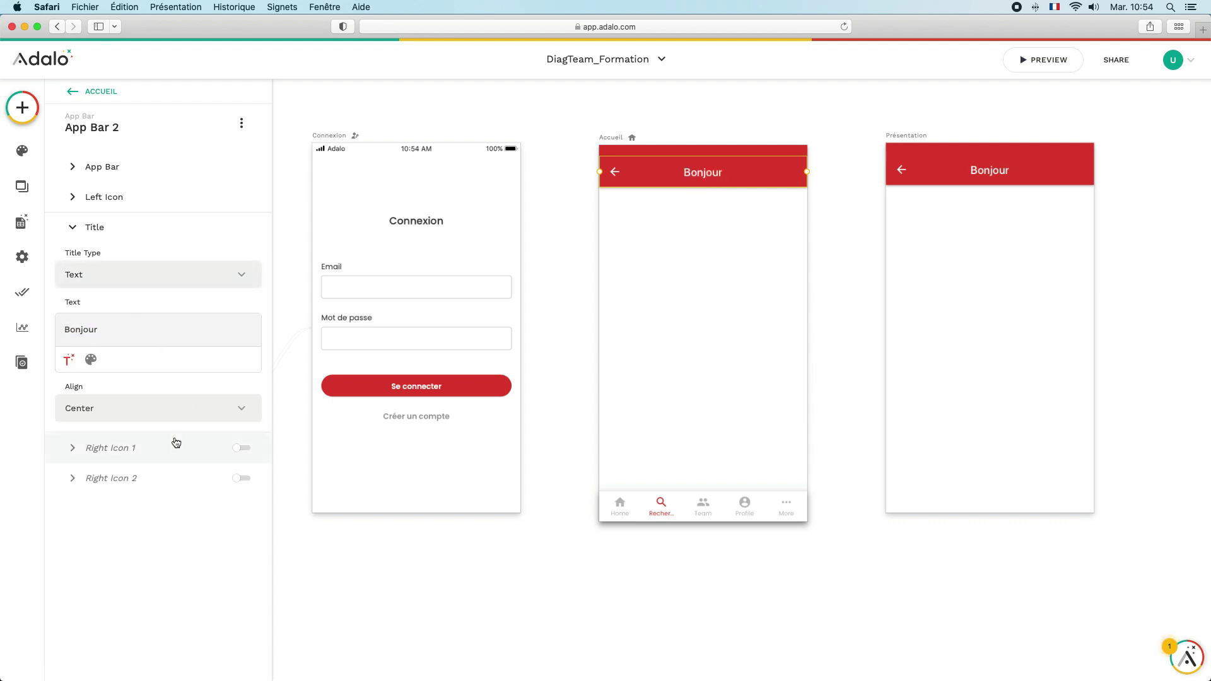
- Enable Right Icon 1 on the Accueil App Bar and set its icon to add_circle_outline
click(246, 453)
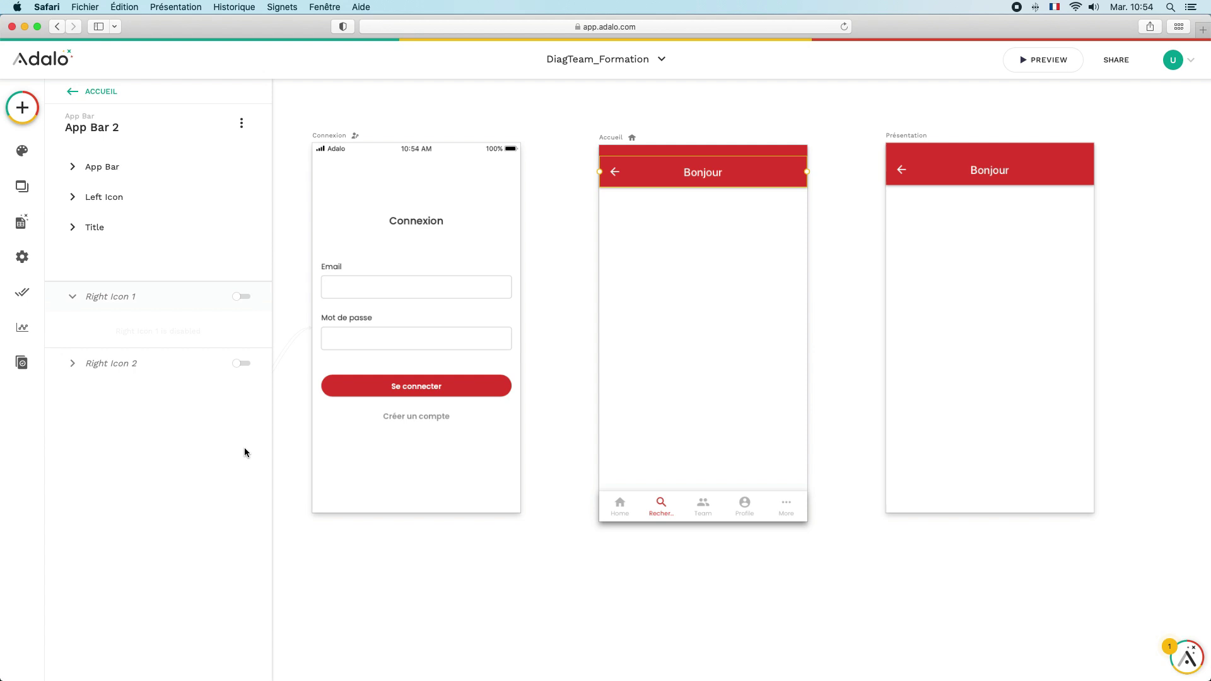
click(248, 260)
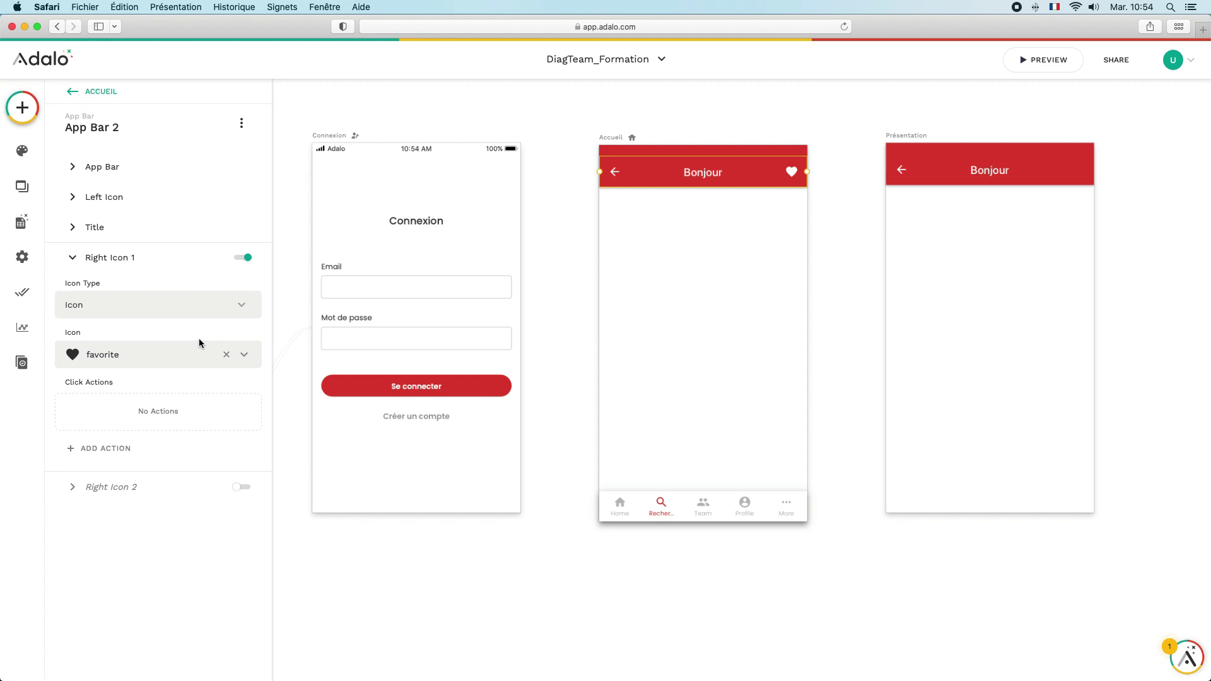
click(226, 357)
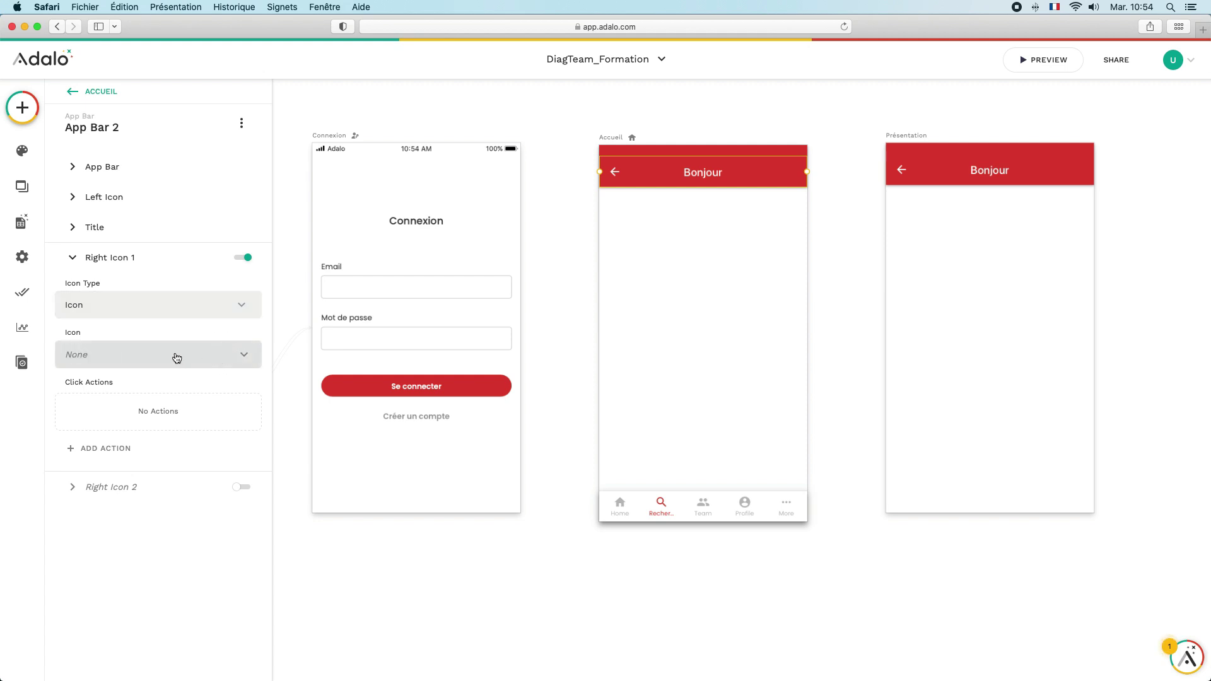
click(176, 356)
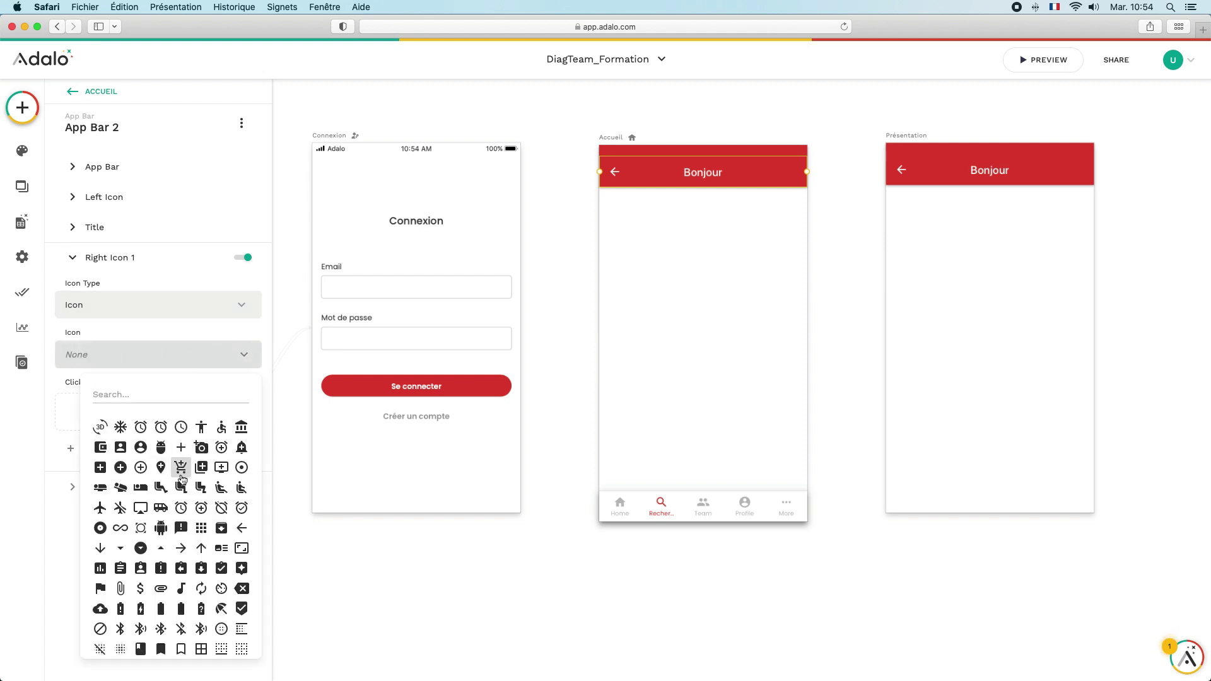
click(140, 467)
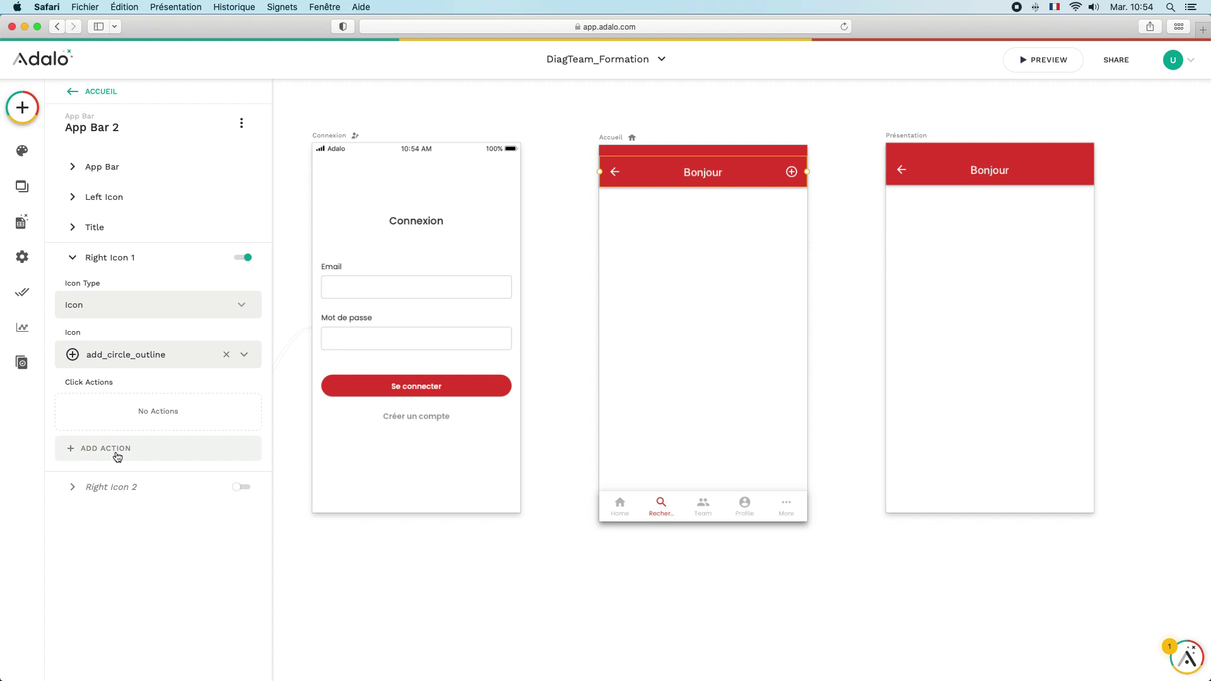
- Add a click action to Right Icon 1 that links to the Présentation screen
click(117, 453)
mouse_move(153, 194)
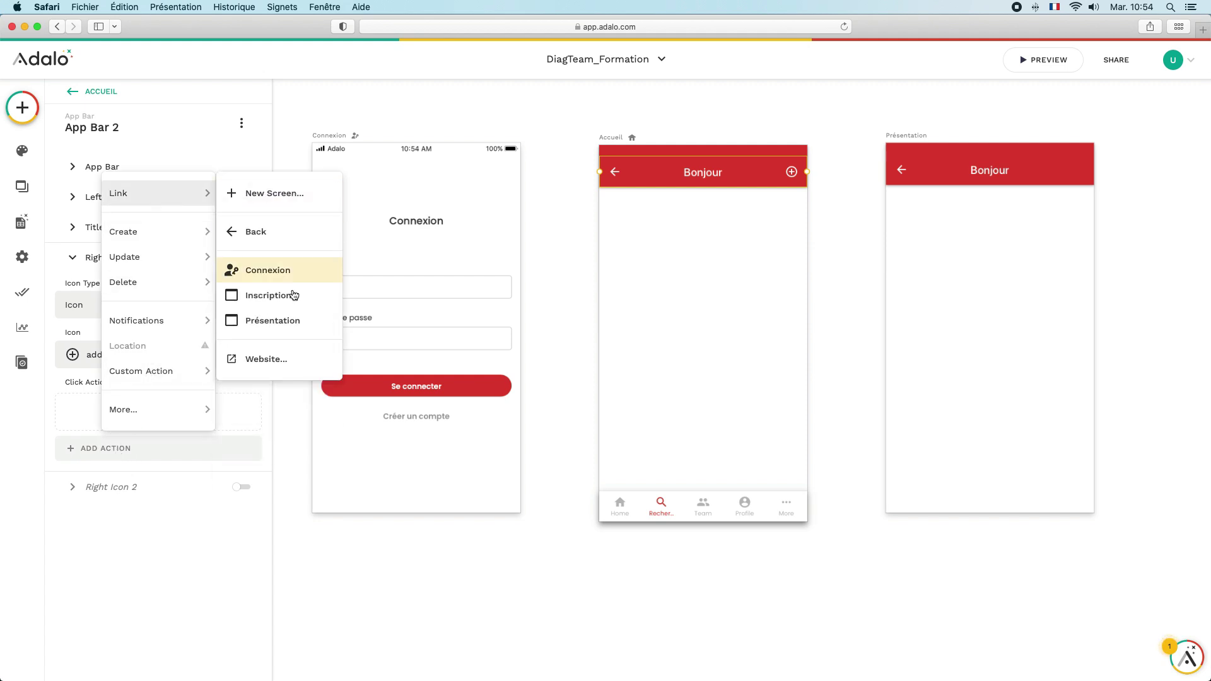
click(281, 321)
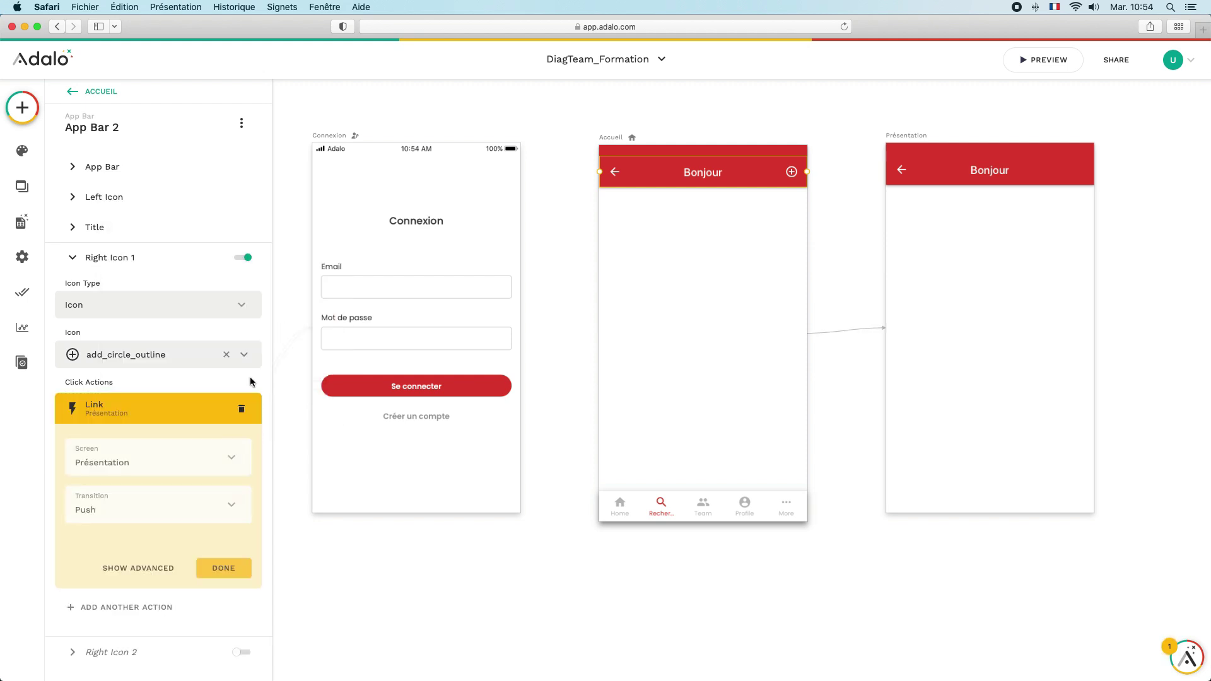
click(204, 412)
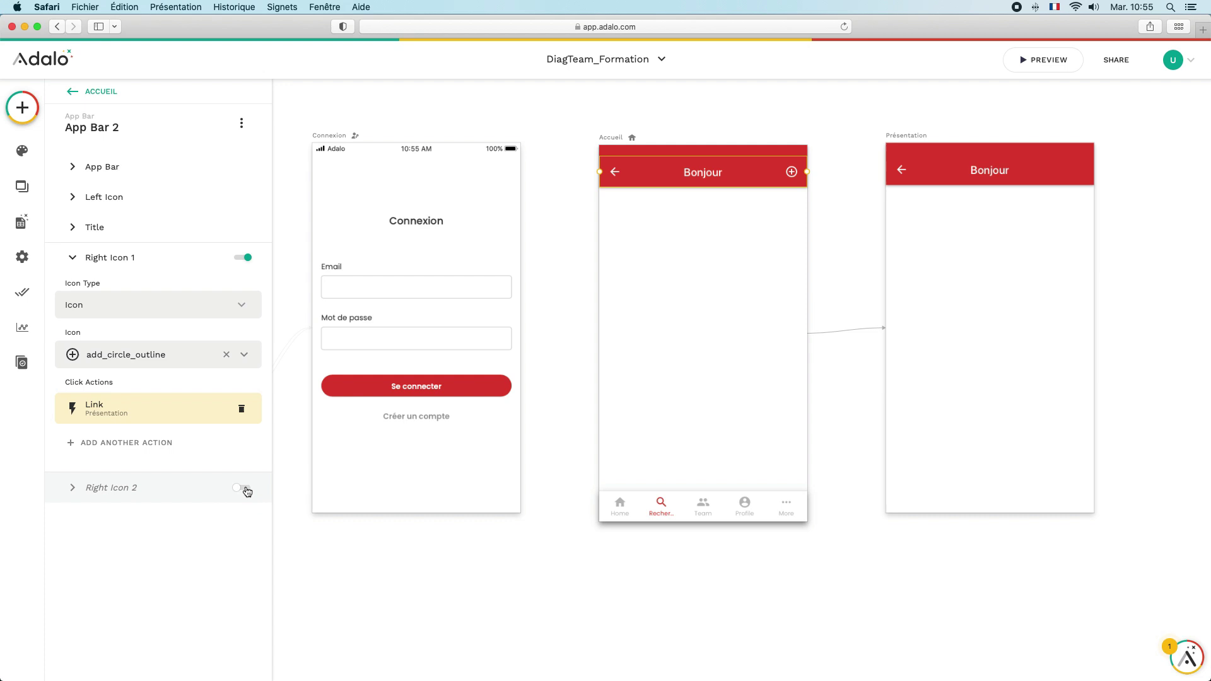
- Enable Right Icon 2 on the App Bar with the search icon
click(245, 489)
click(246, 287)
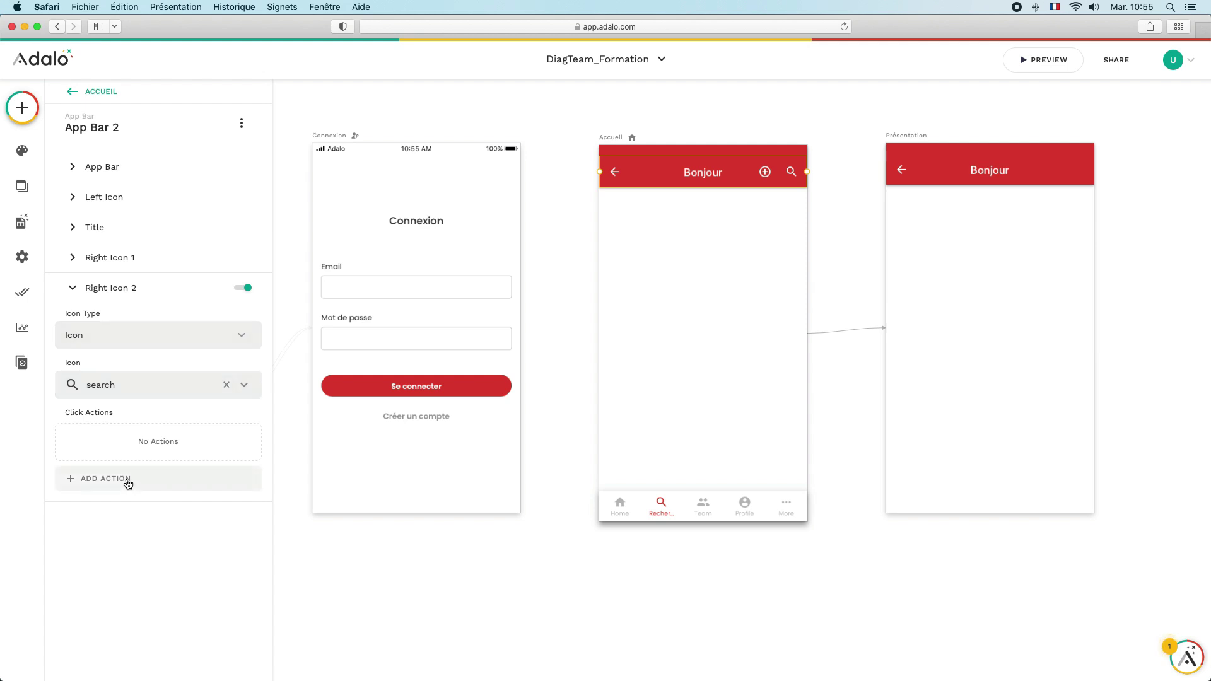
click(219, 289)
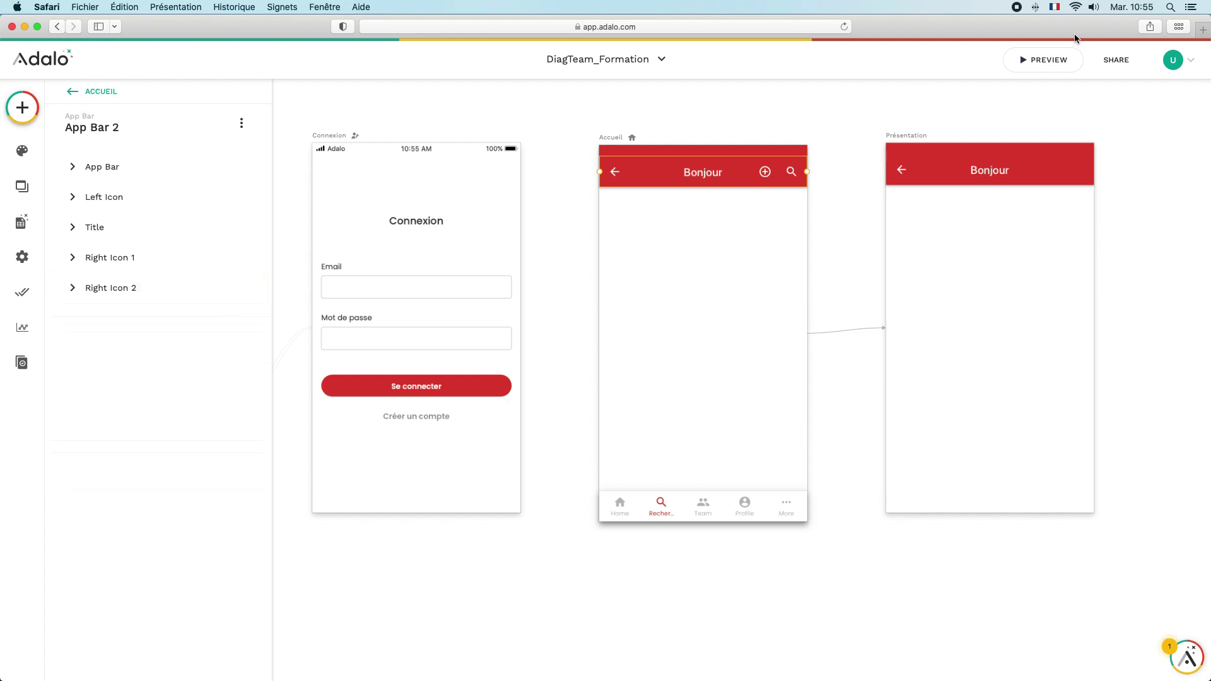
- Preview the app and test the plus icon's link to the Présentation screen
click(1044, 60)
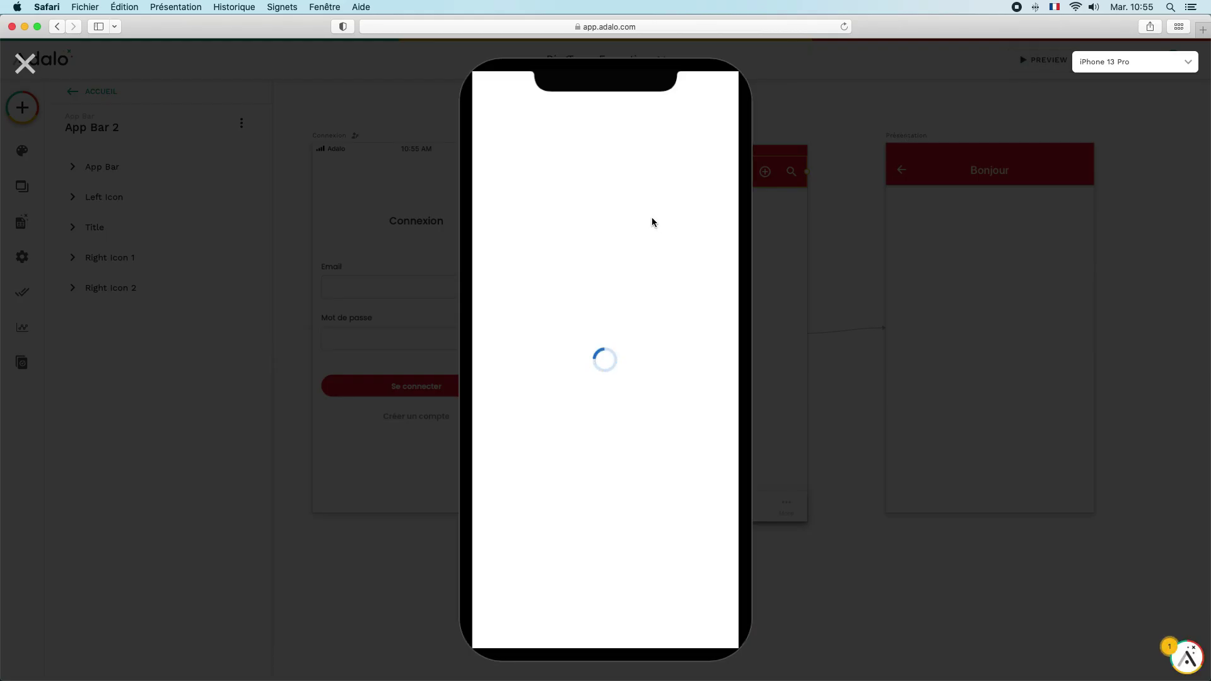
click(686, 123)
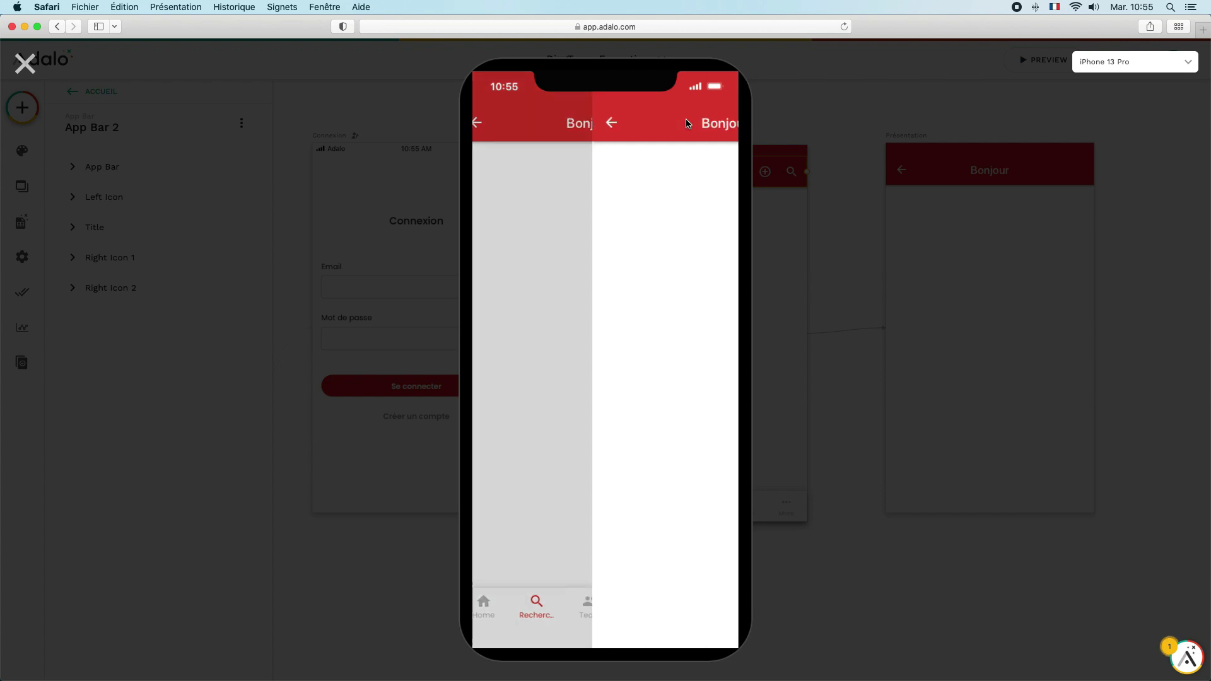
click(25, 64)
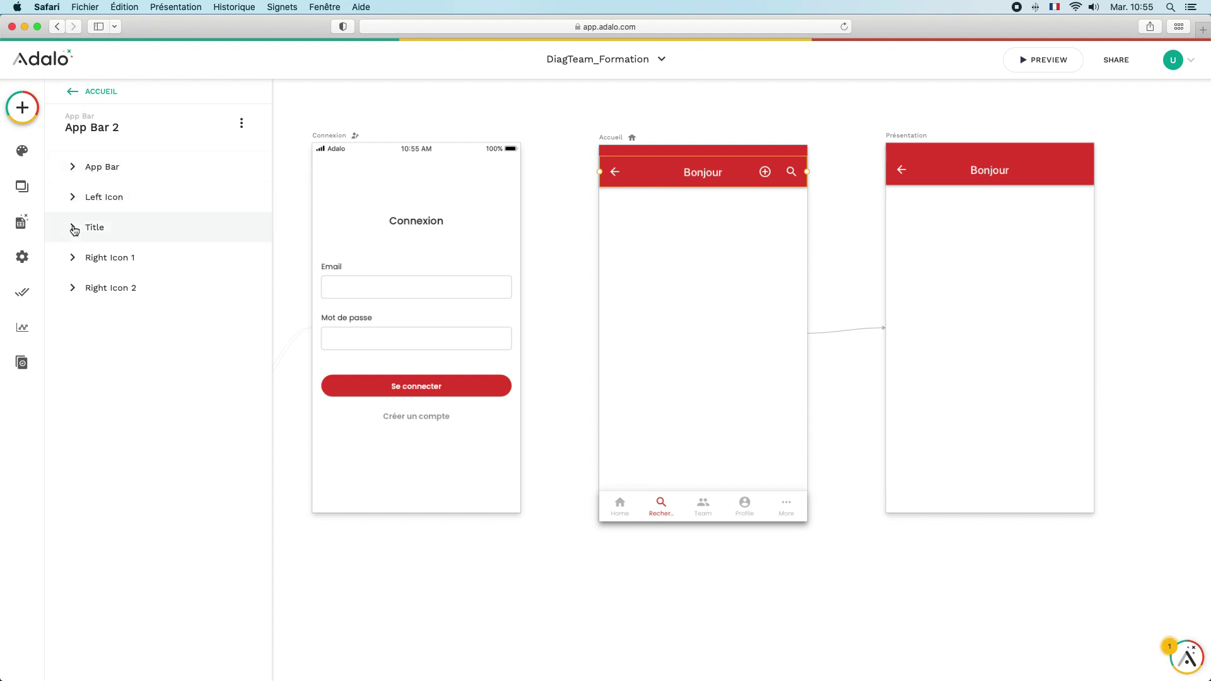
- Change the App Bar's left icon to the three-line menu icon and check it in the app preview
click(72, 197)
click(167, 250)
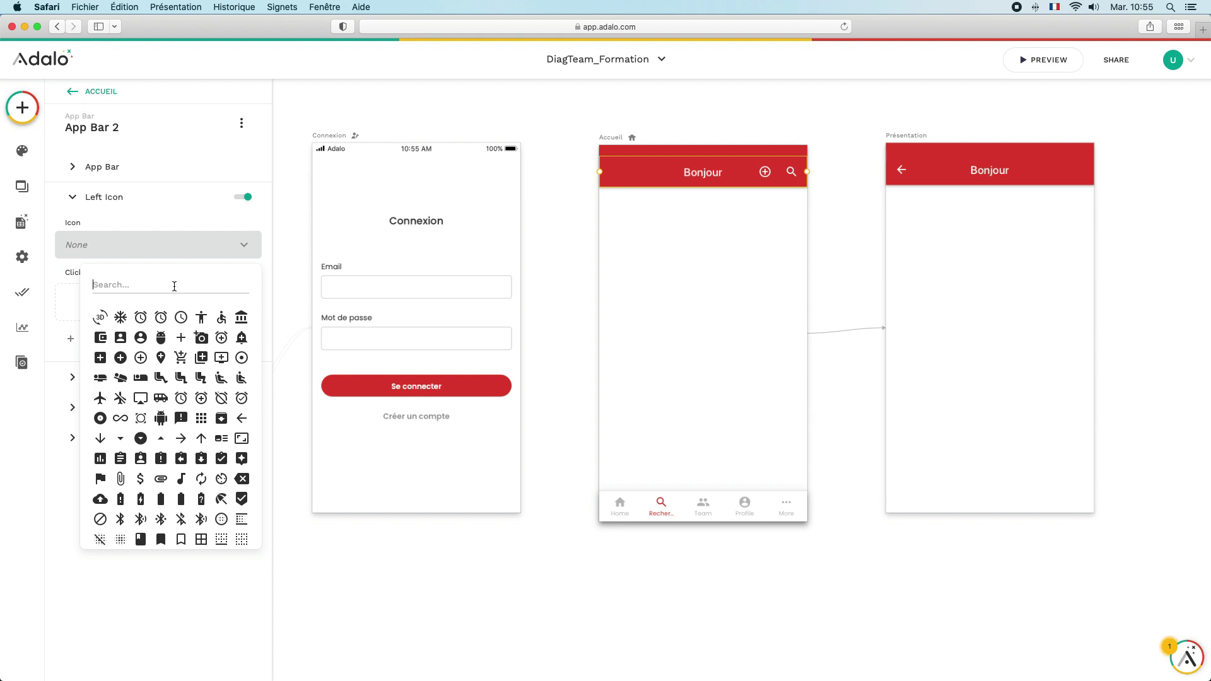
text(menu)
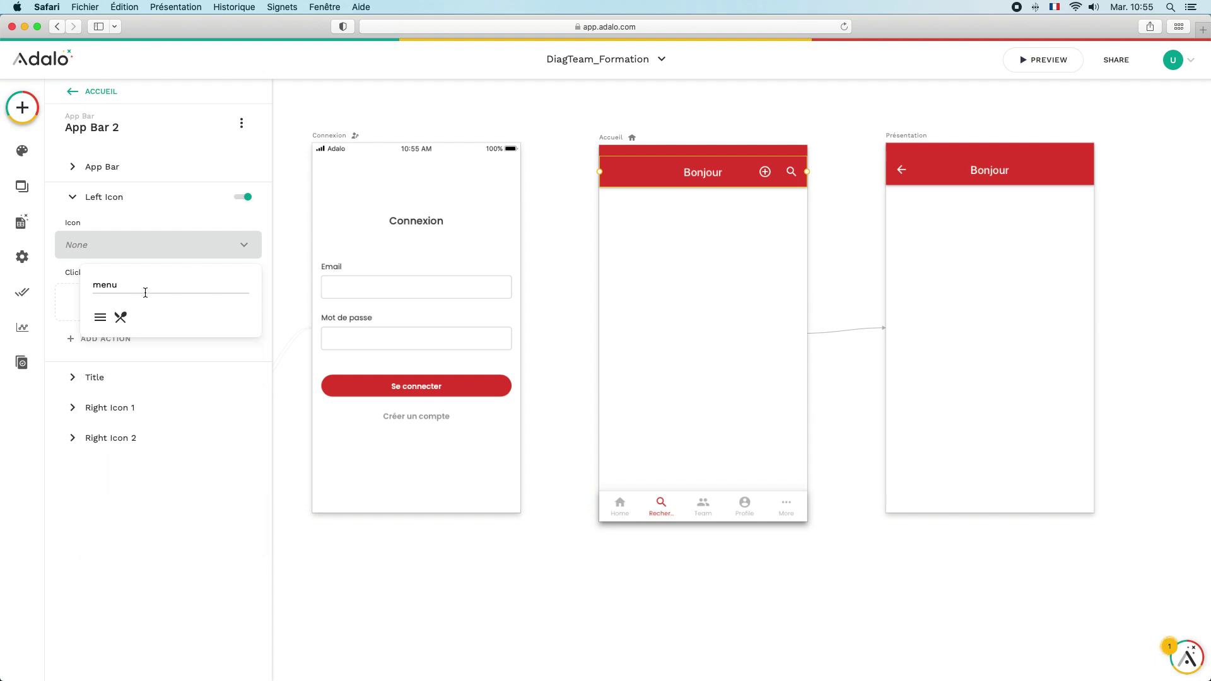
click(100, 317)
click(843, 143)
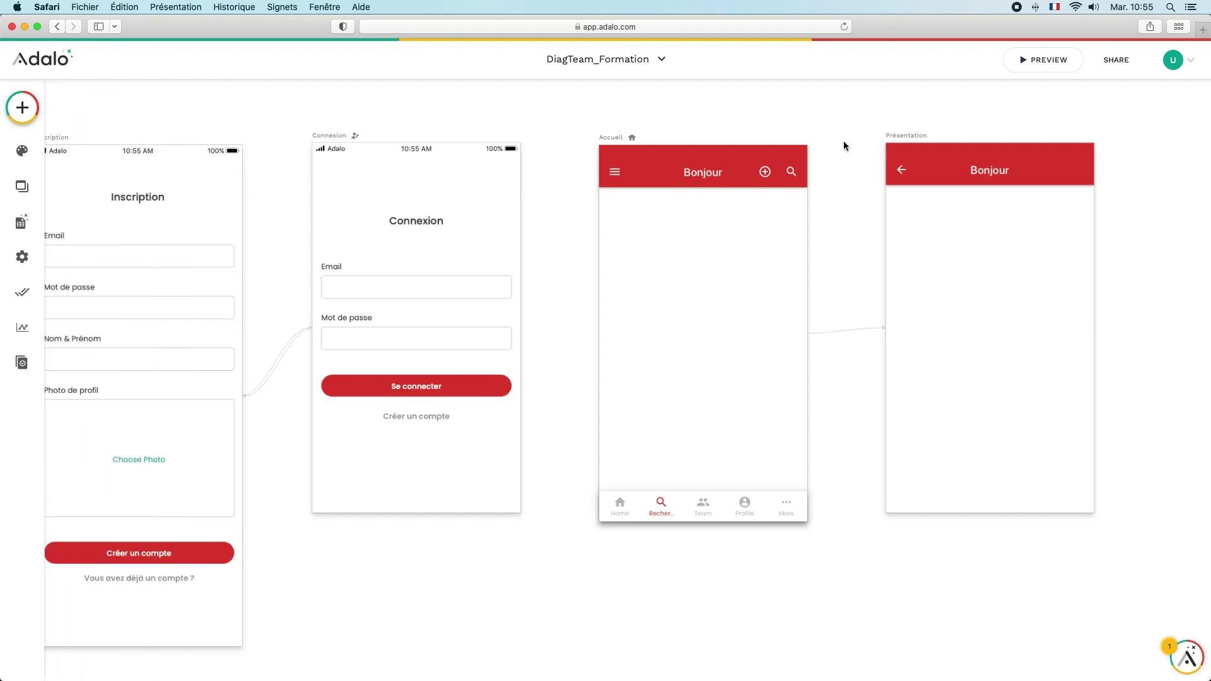
click(1050, 62)
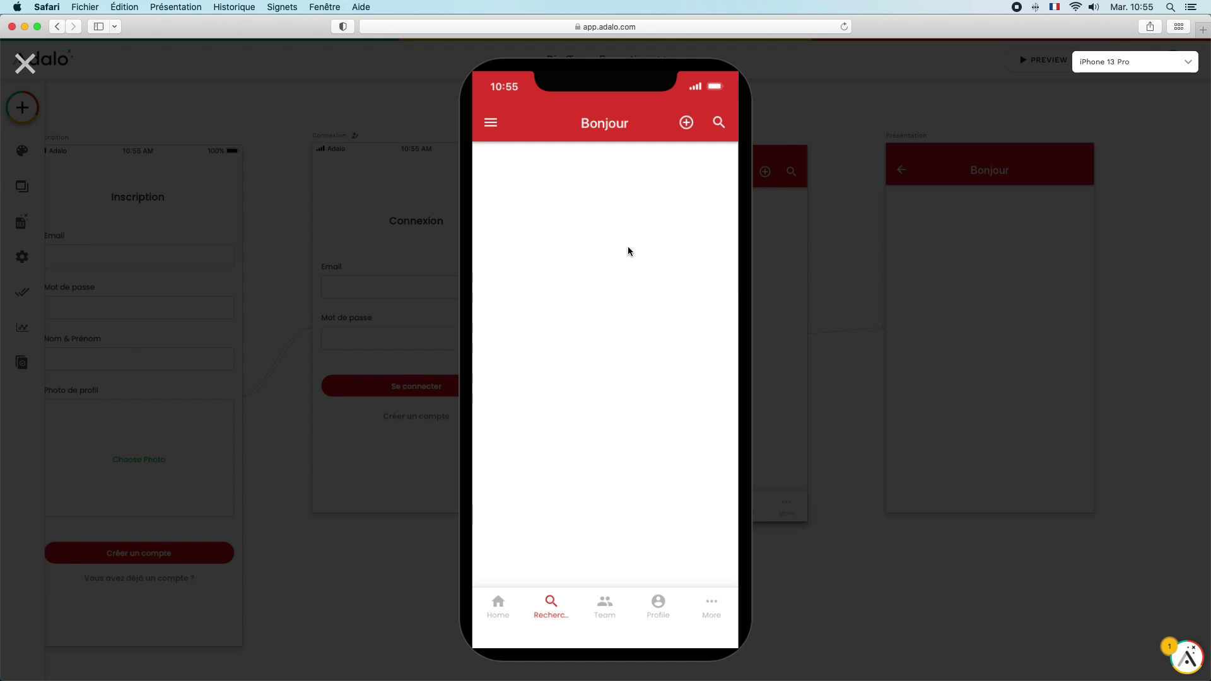
click(26, 64)
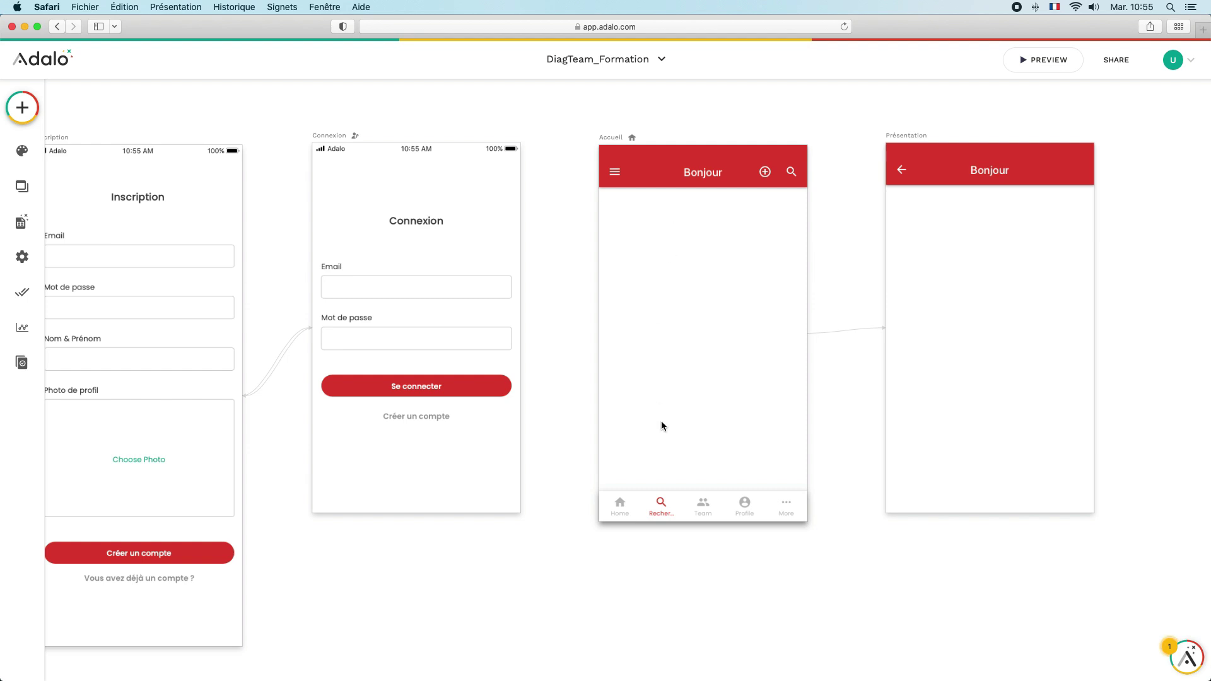
- Delete the App Bar and the Tab Bar from the Accueil screen
click(672, 507)
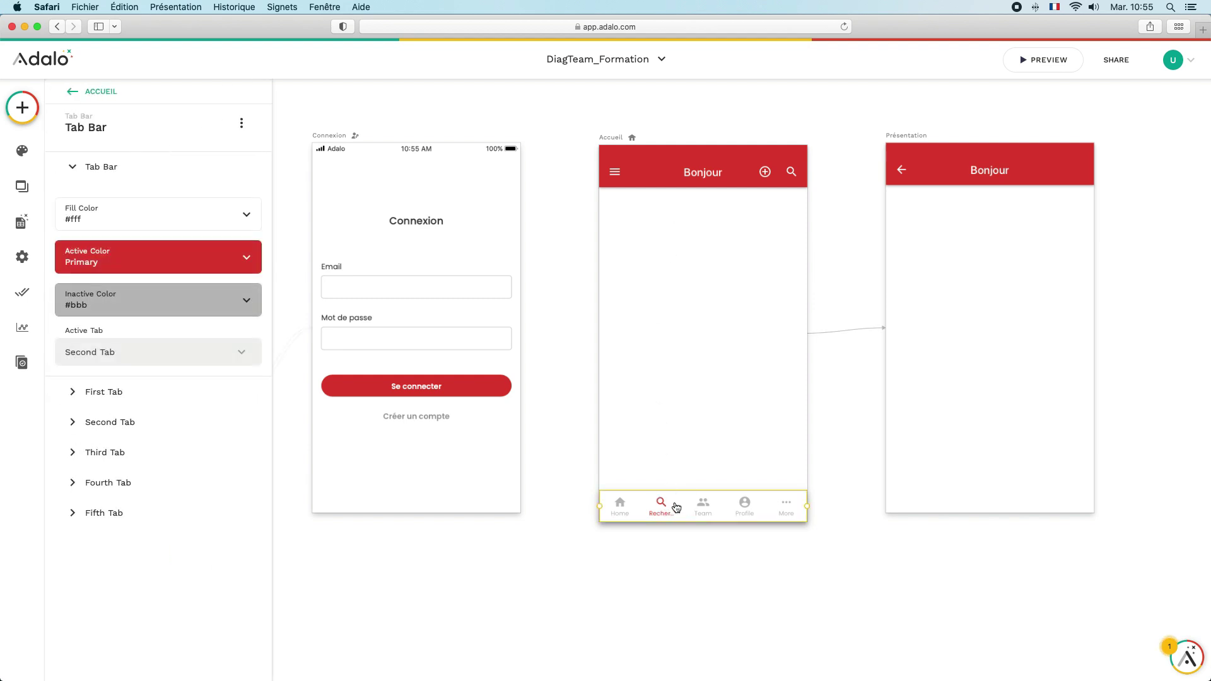
click(687, 473)
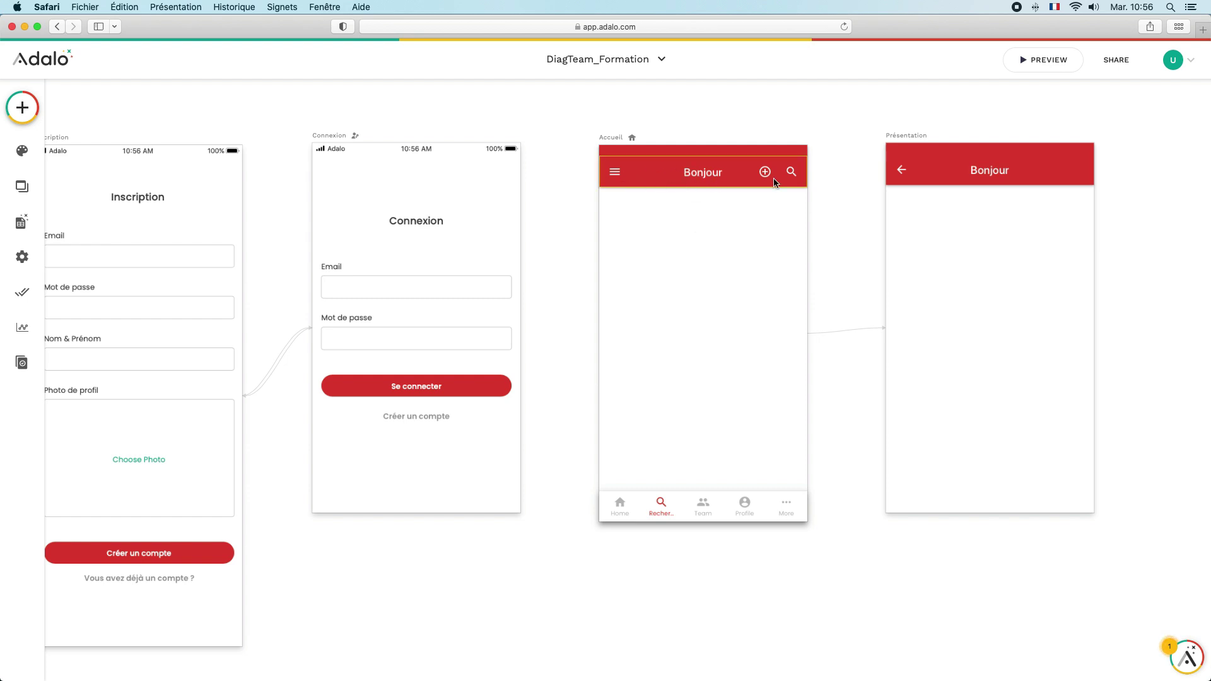
click(670, 174)
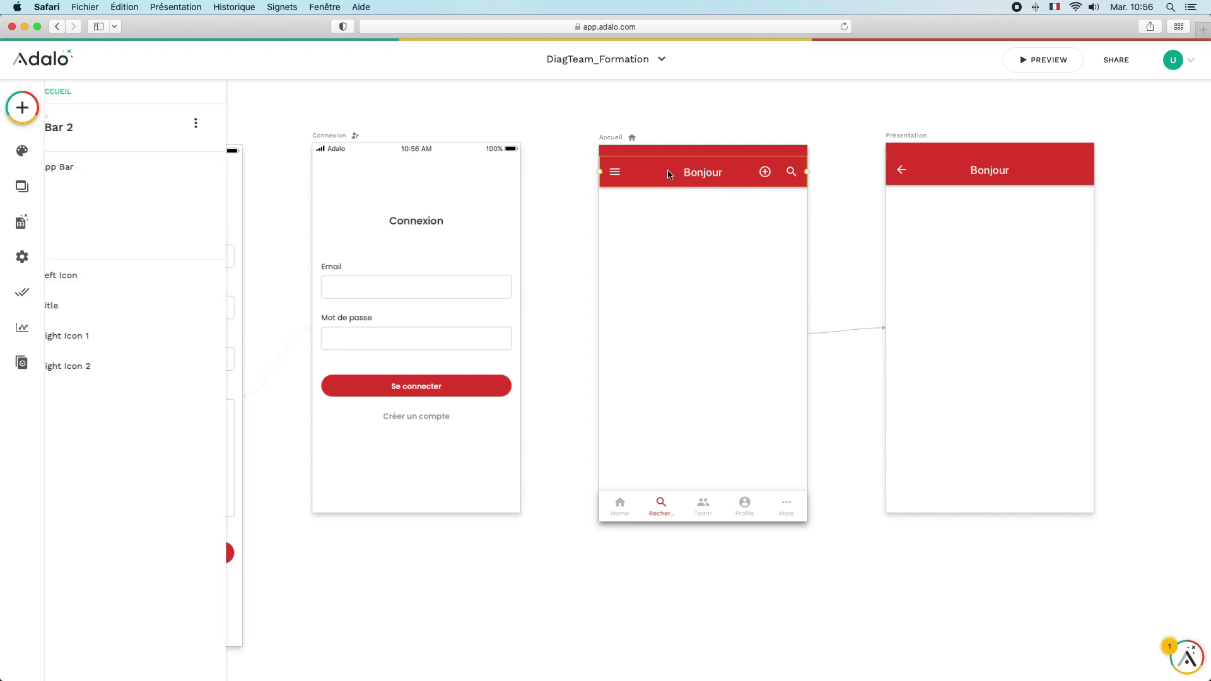
click(242, 124)
click(218, 260)
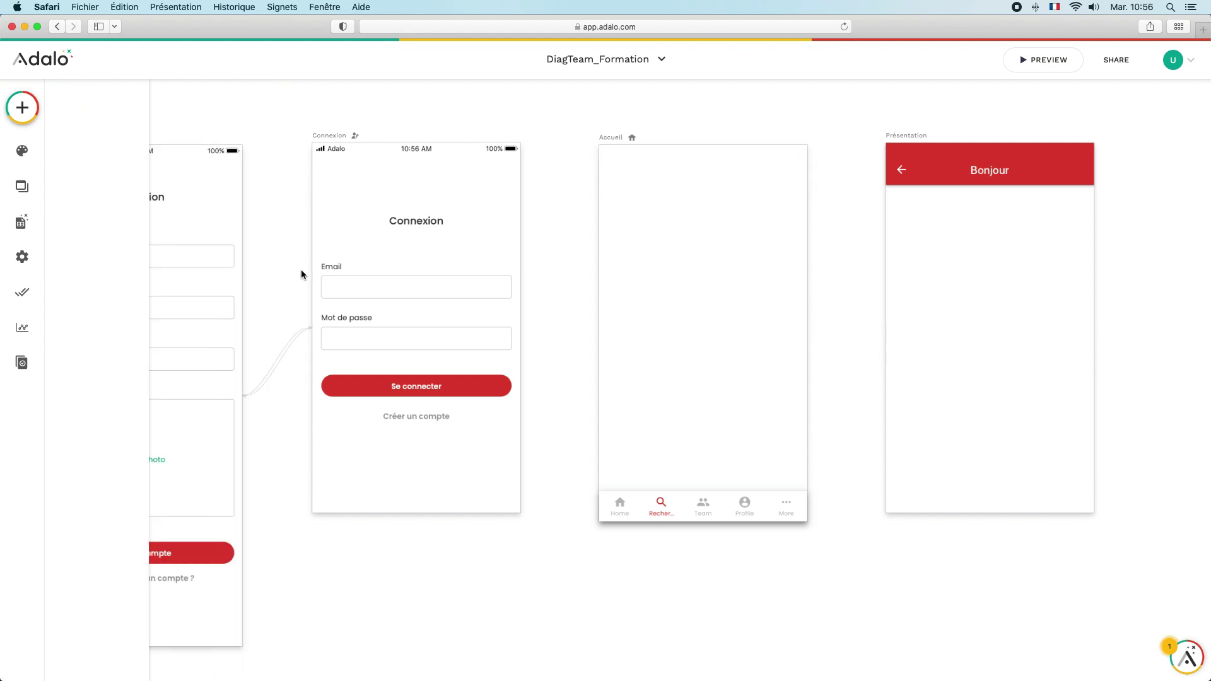
click(687, 513)
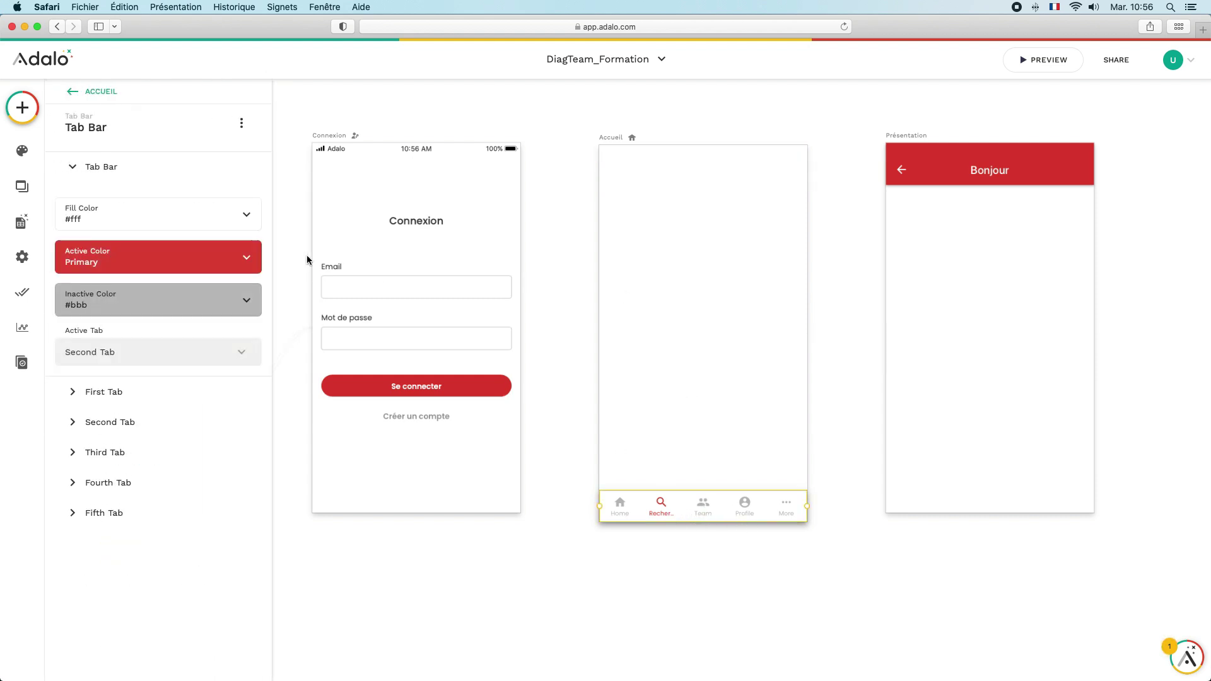
click(242, 123)
click(221, 261)
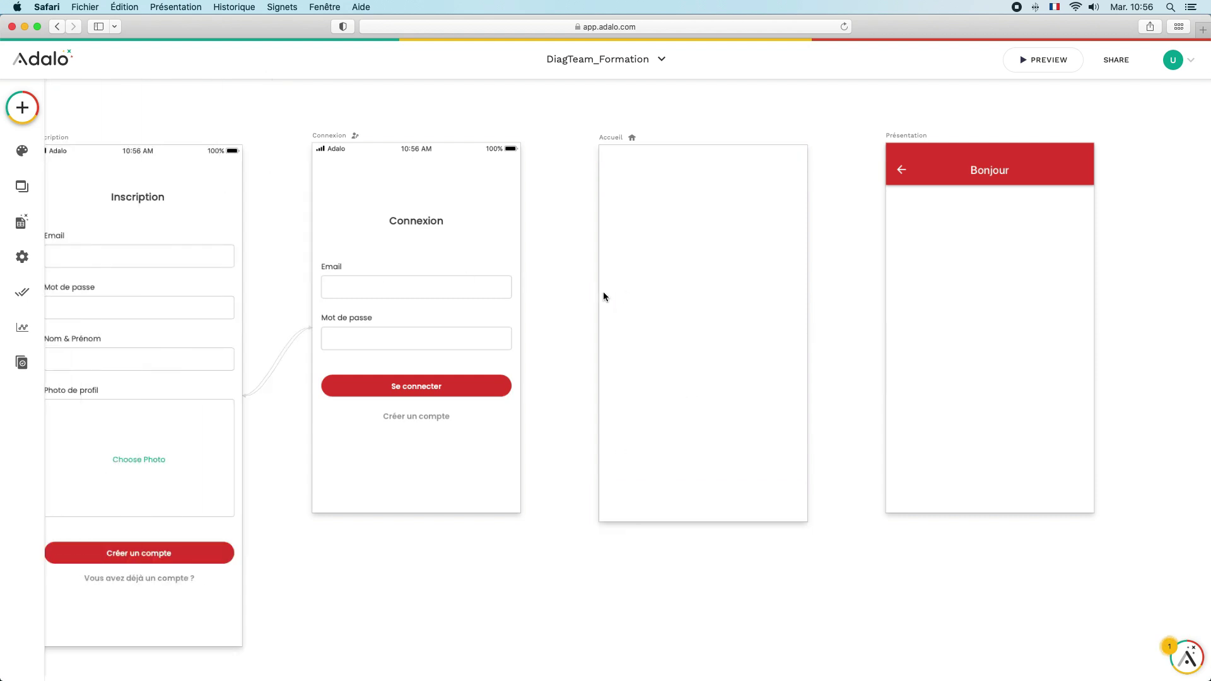
- Add an Image component across the middle of the Accueil screen and set its image source to Upload
click(22, 107)
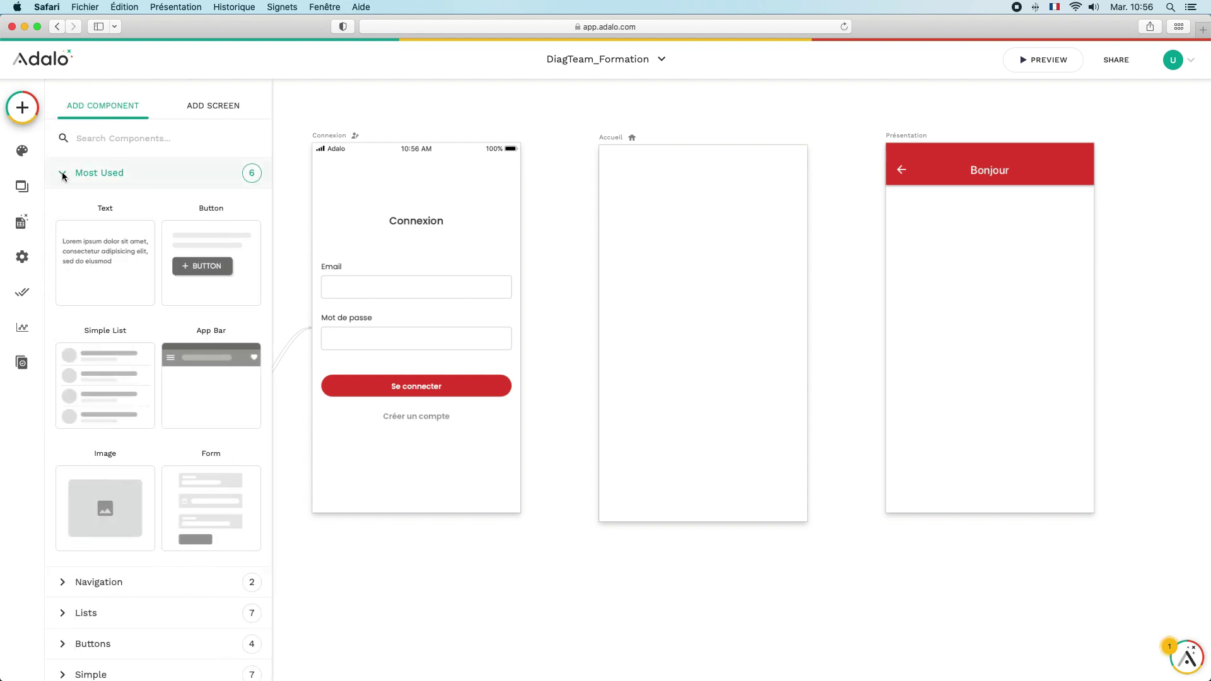
drag(108, 500, 699, 316)
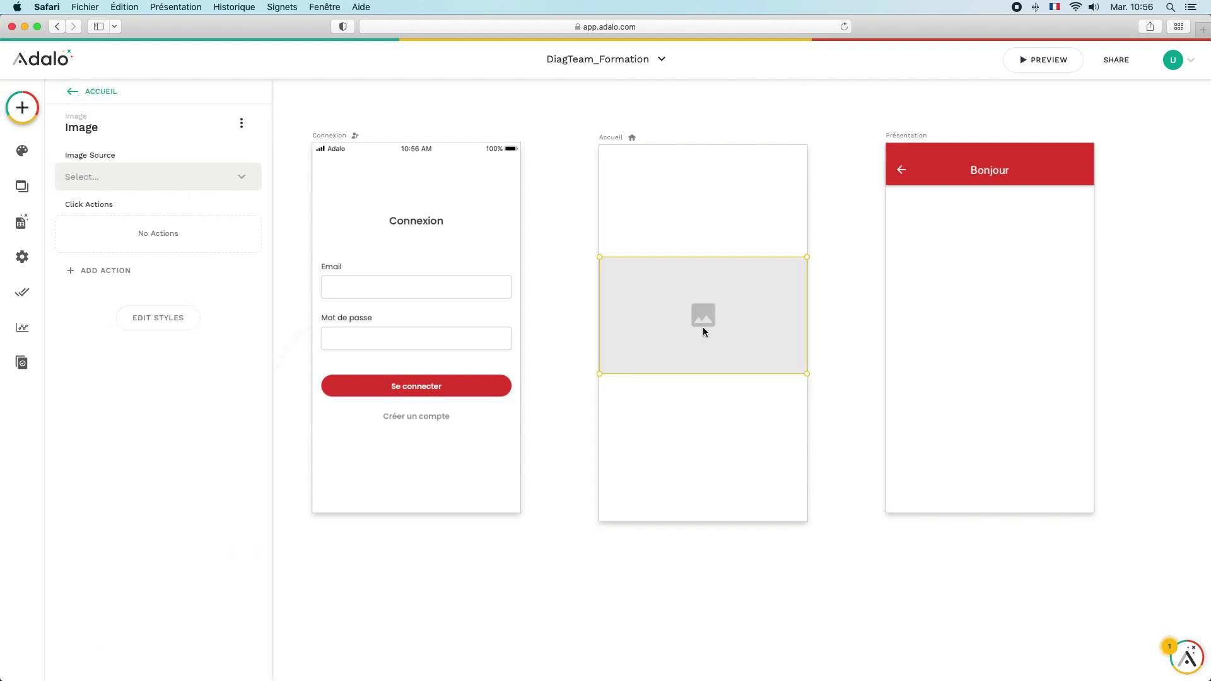
click(239, 179)
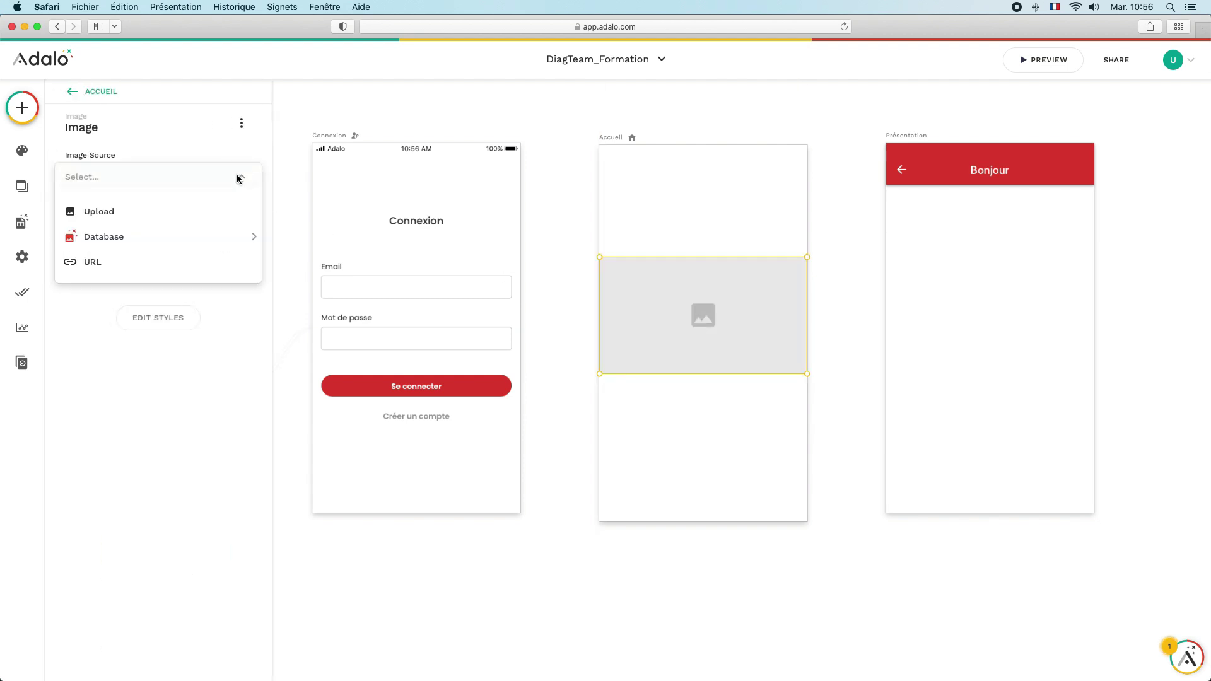
click(135, 210)
- Upload the building photo with cranes (building-g505c1…_1280.jpg) from Autres images > Bâtiment as the component's image
click(152, 281)
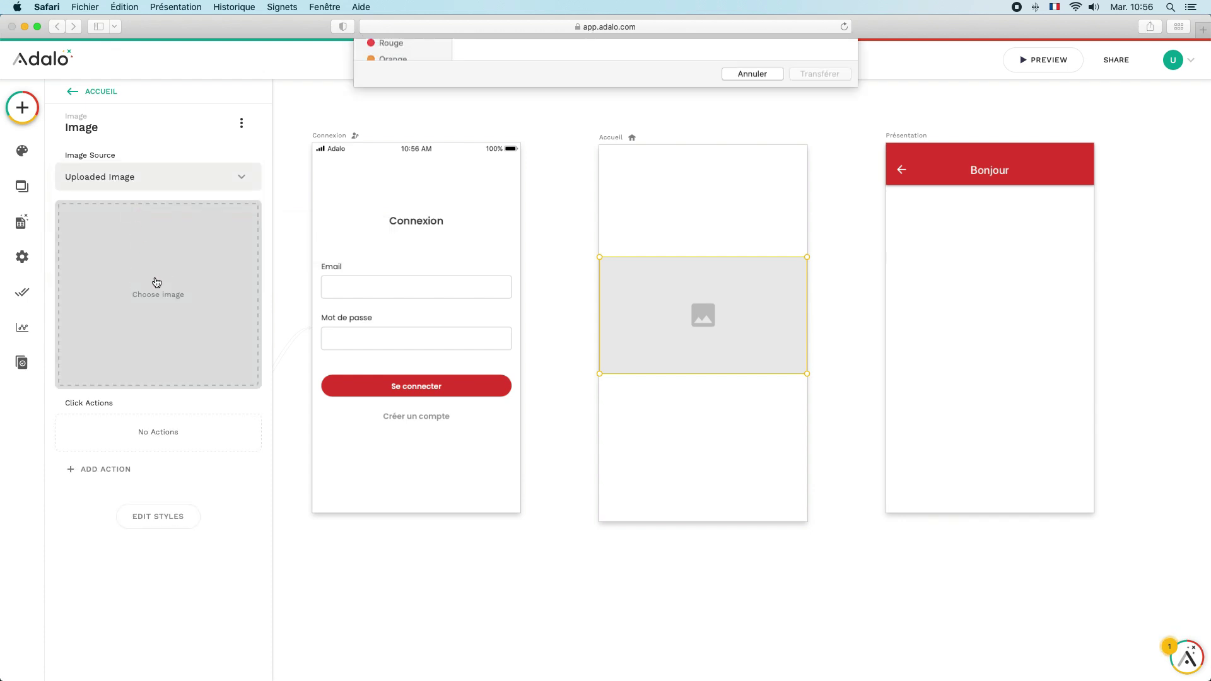
double_click(490, 112)
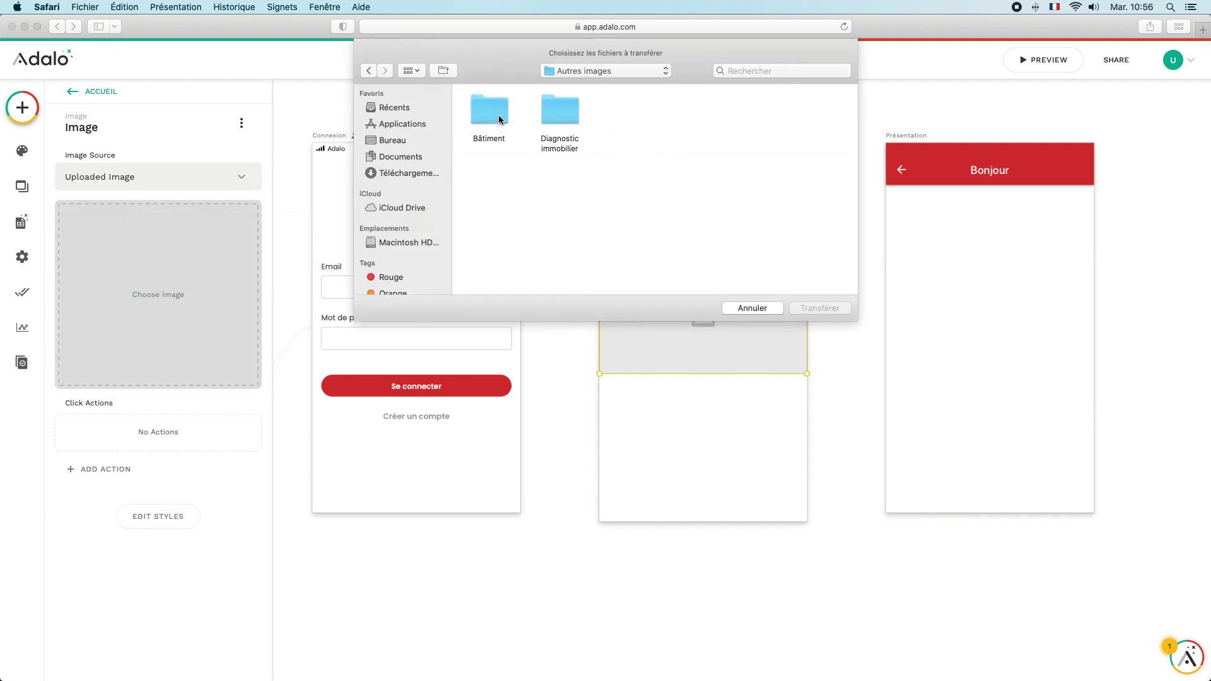
double_click(494, 120)
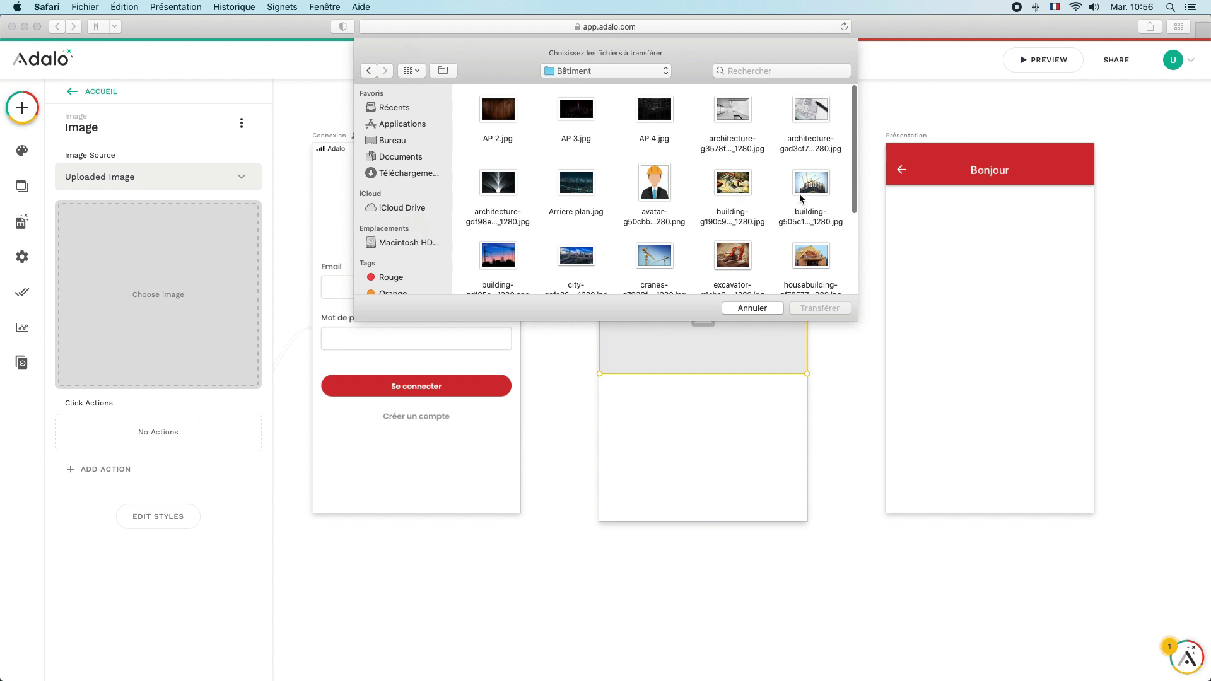
click(811, 184)
click(820, 308)
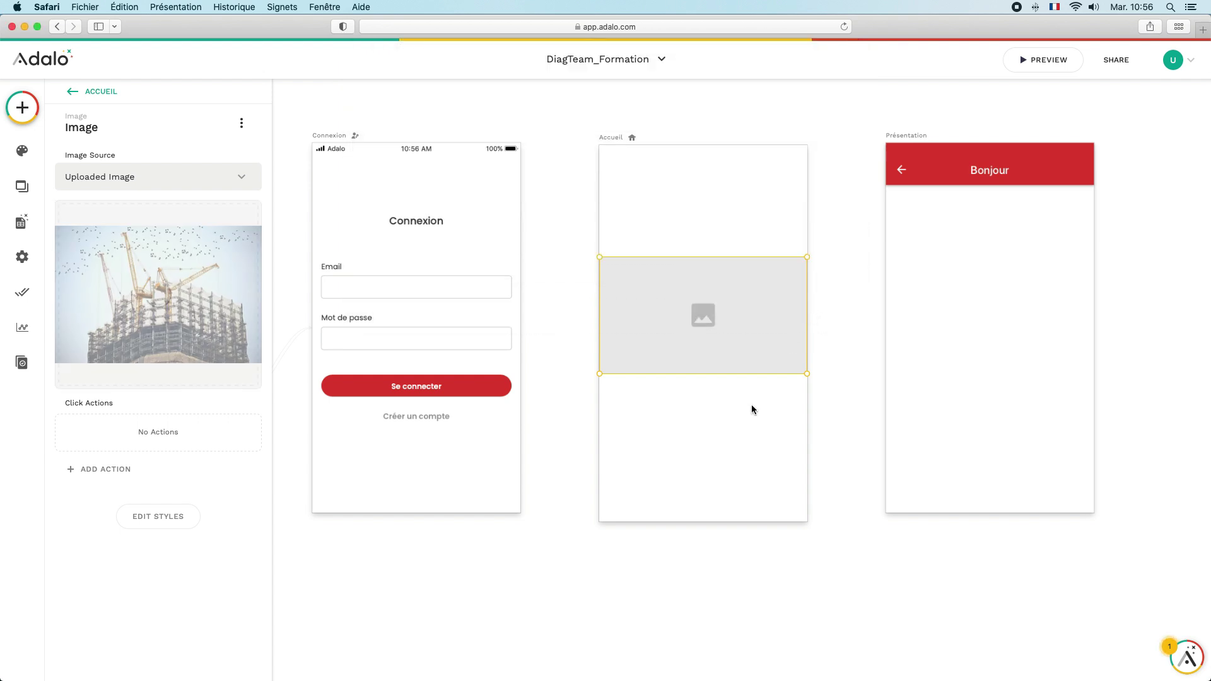
- Check the uploaded building photo on the Accueil screen in the app preview
click(752, 404)
click(1034, 58)
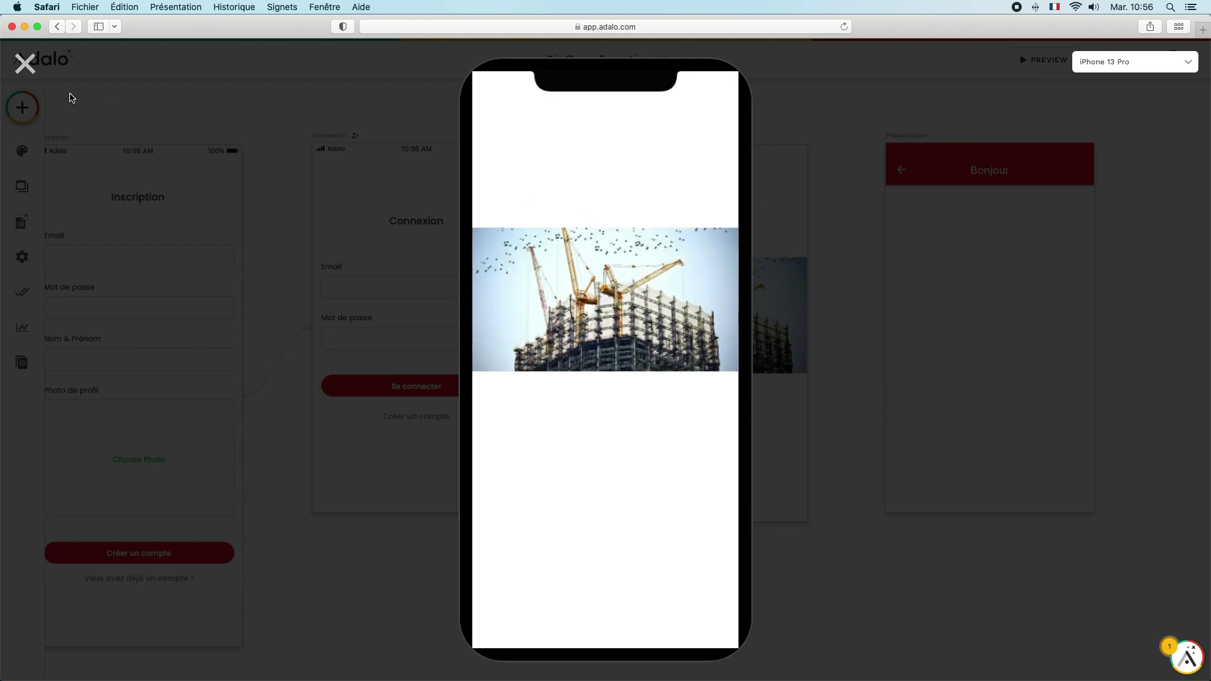
click(25, 63)
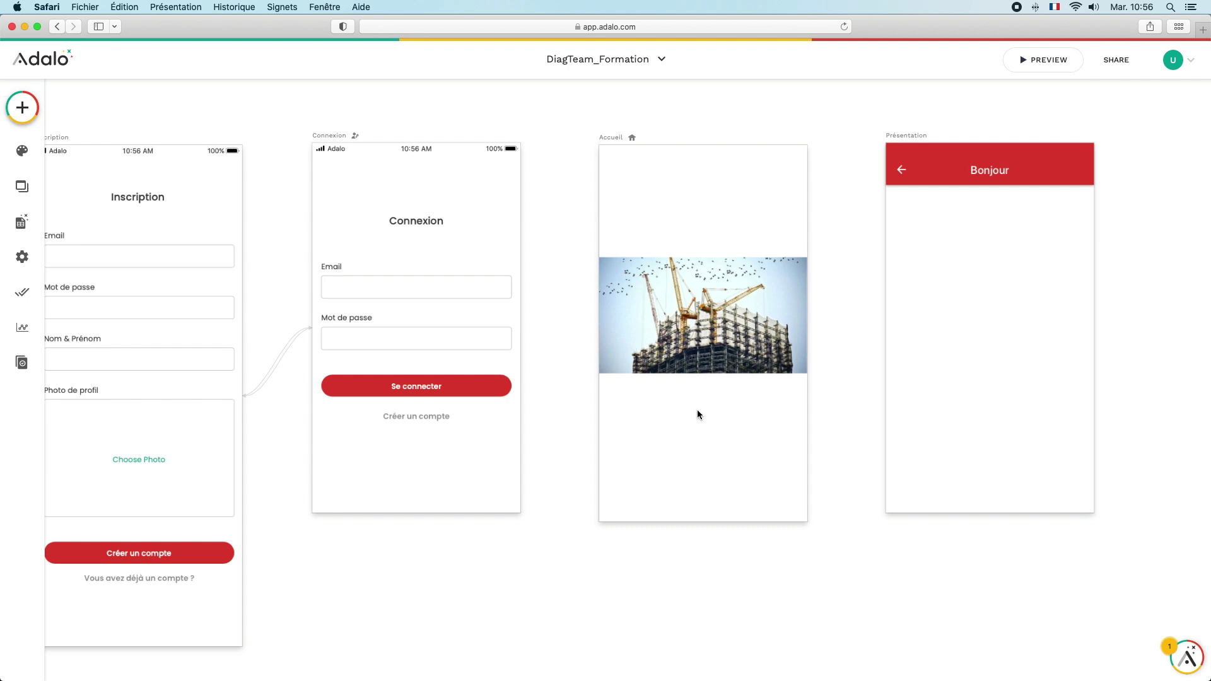
- Add a click action to the Accueil image that links to the Présentation screen with the Push transition
click(607, 369)
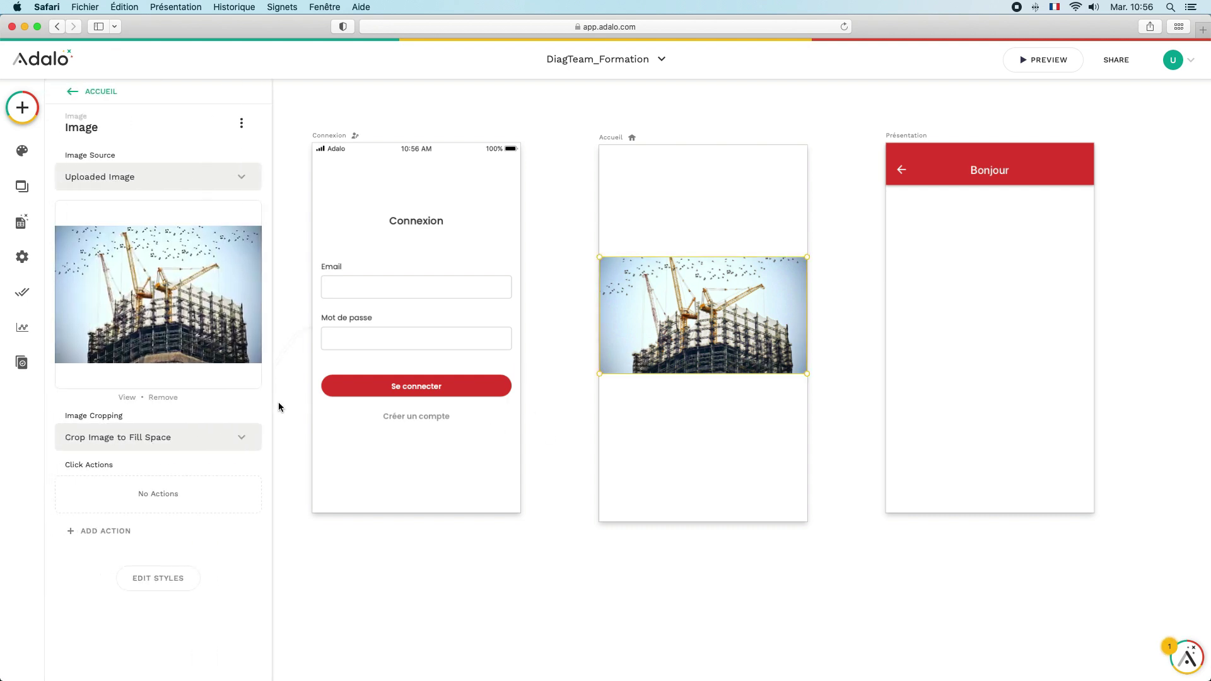
click(103, 531)
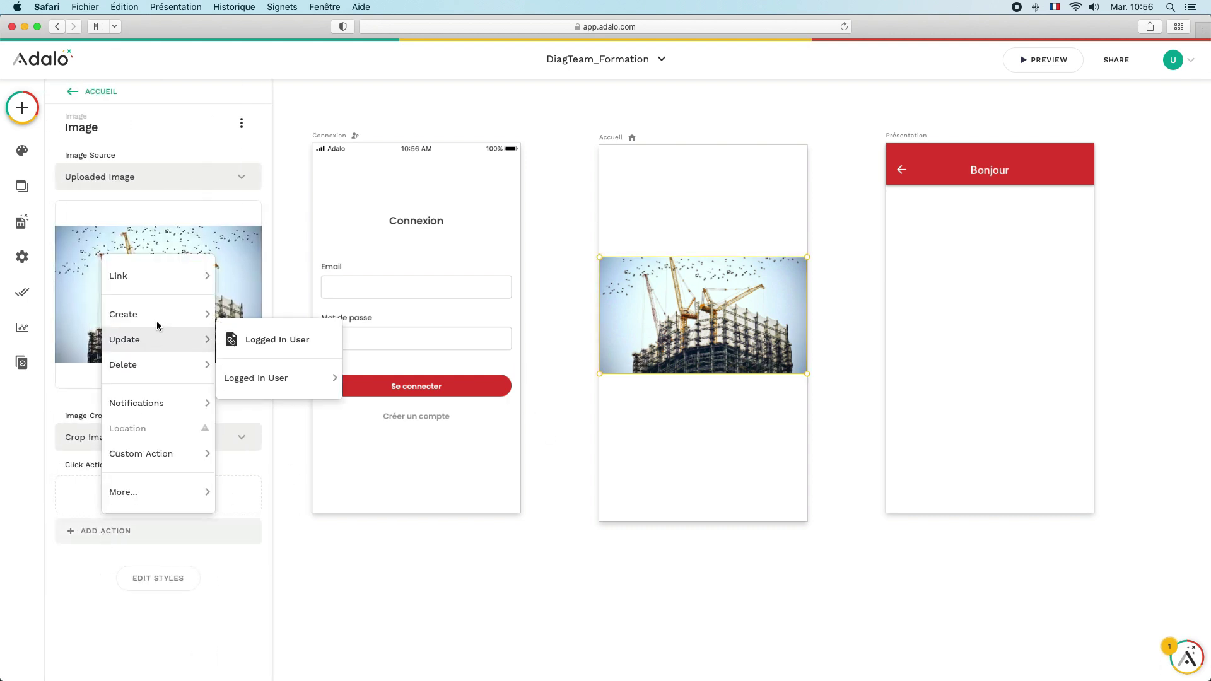
mouse_move(156, 282)
click(268, 404)
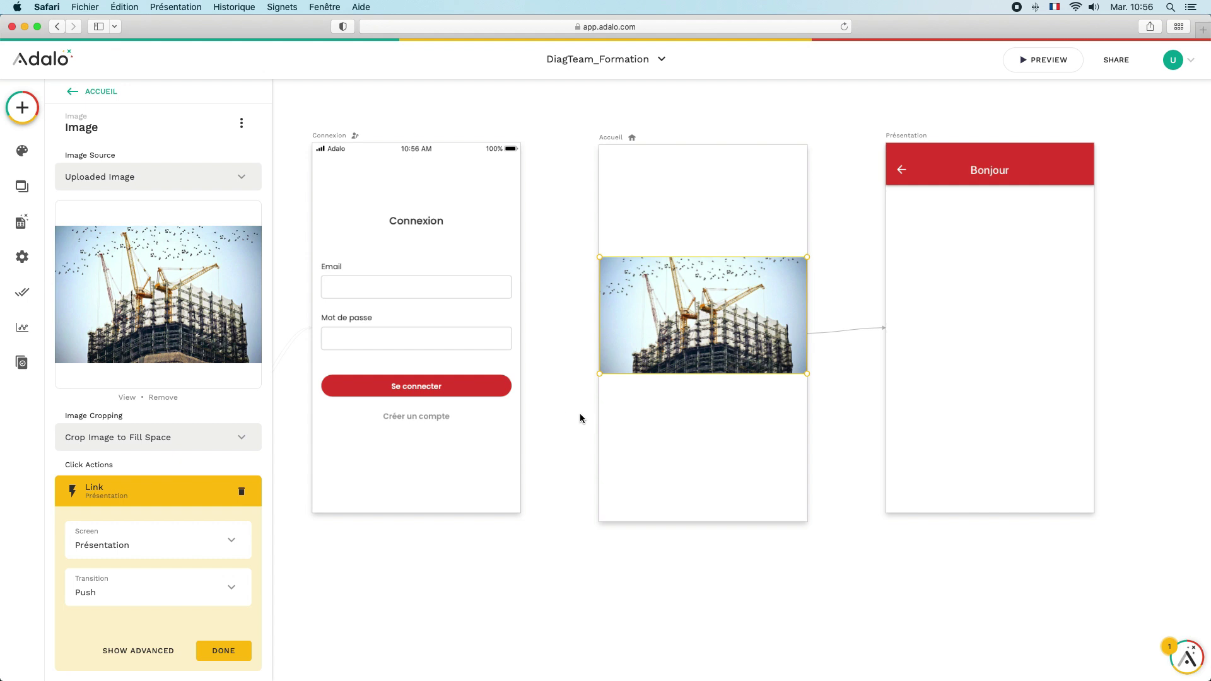
click(195, 592)
click(224, 650)
click(868, 414)
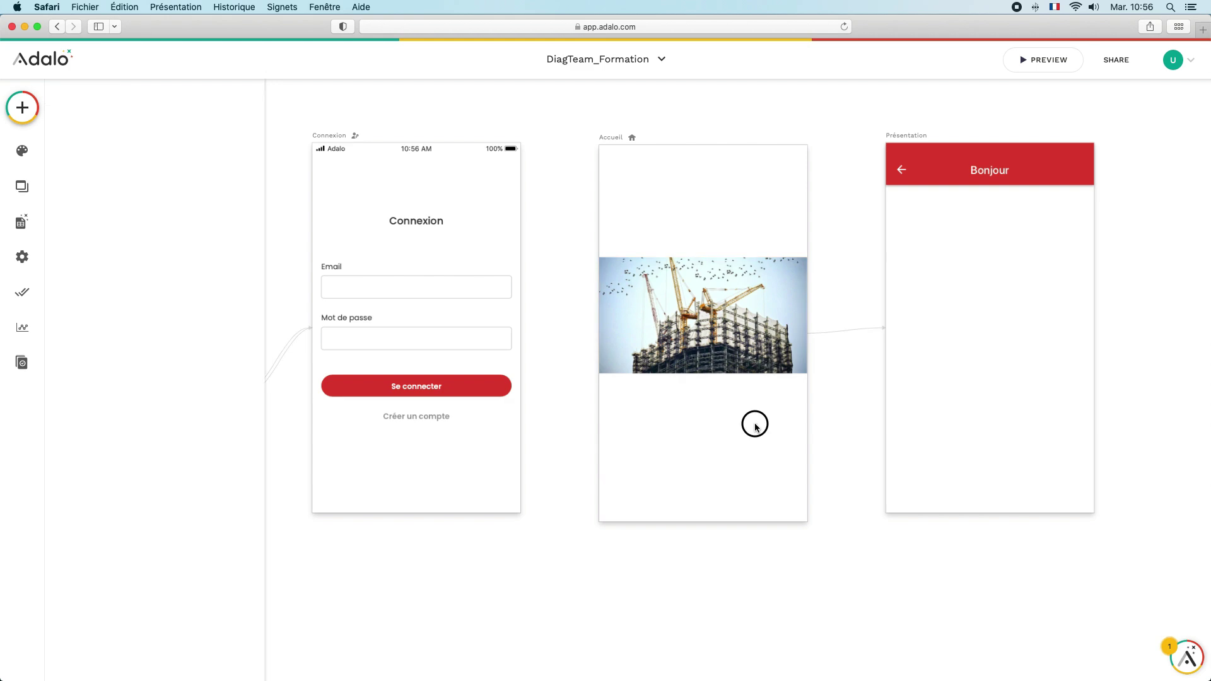
- Test the image's link to the Présentation screen in the app preview
click(1045, 60)
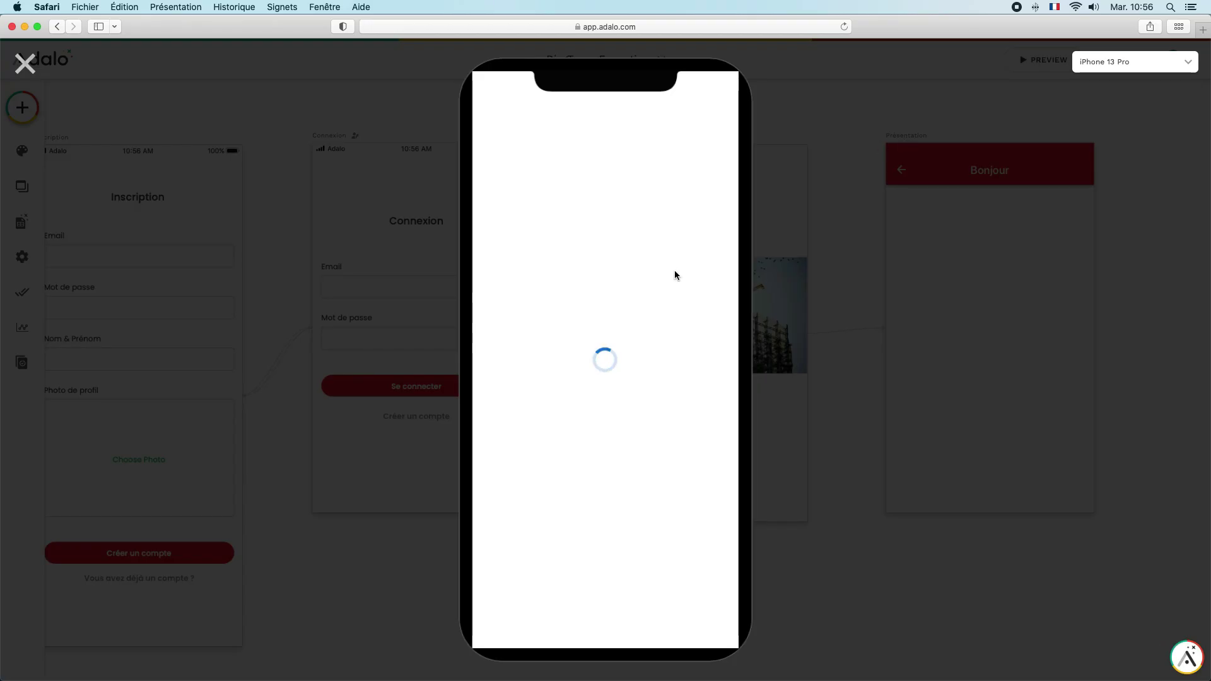
click(645, 303)
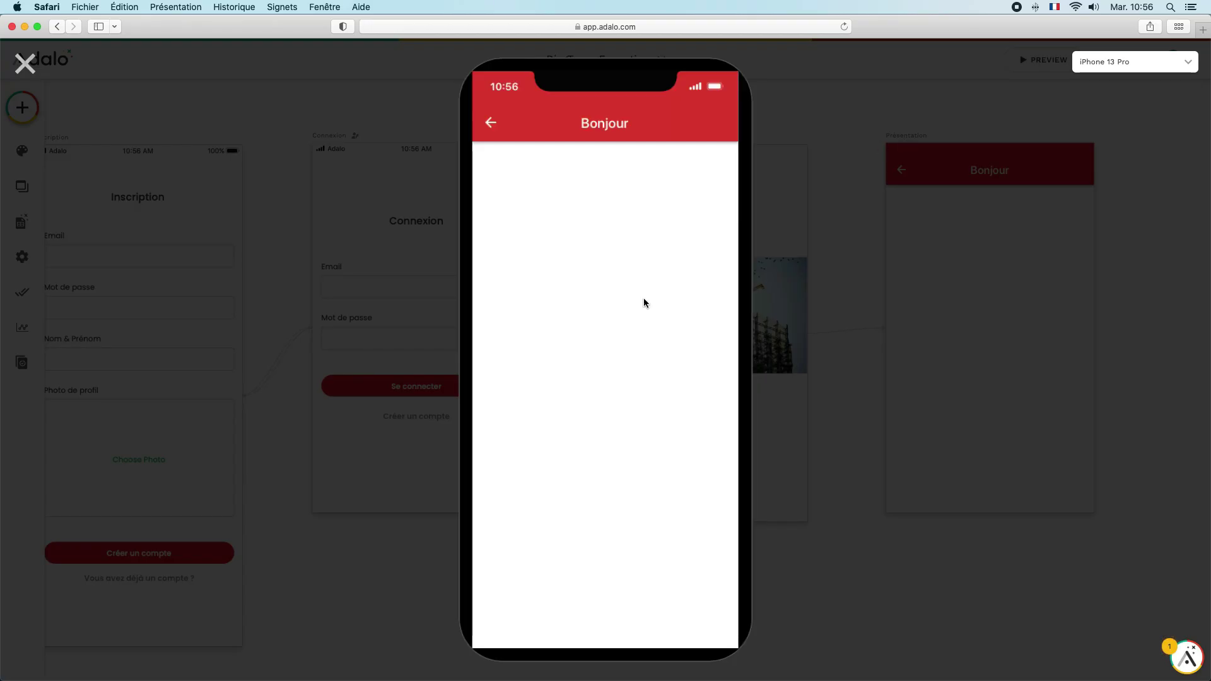
click(25, 63)
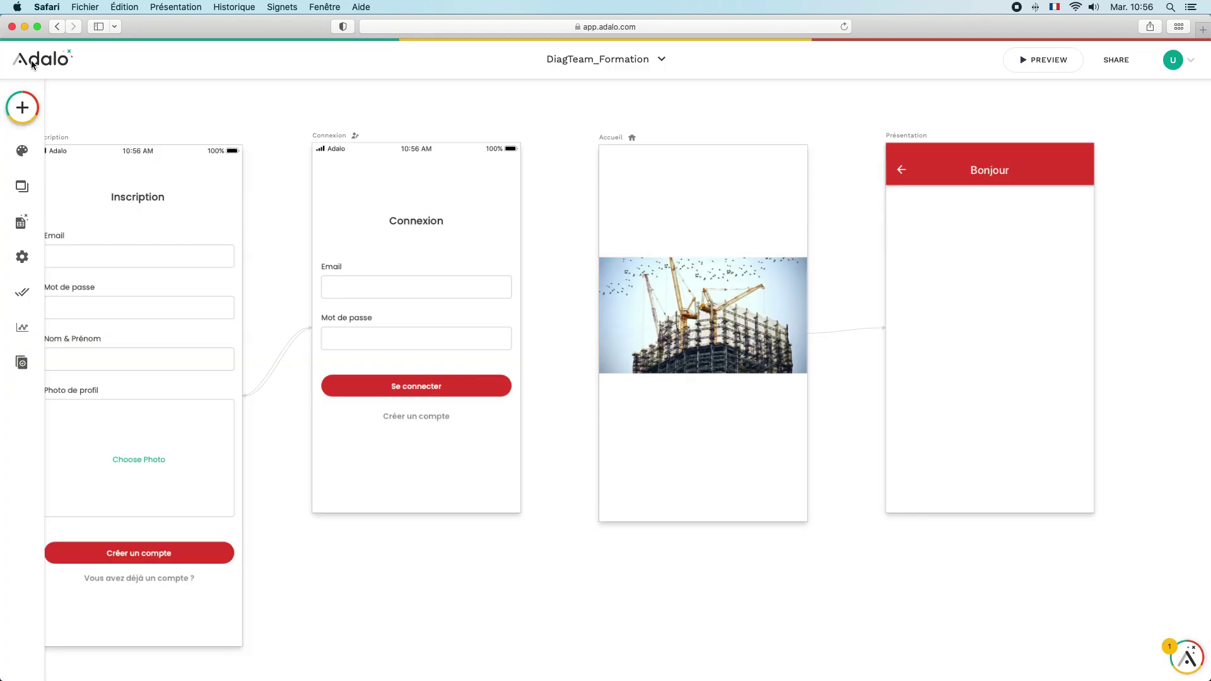
- Look at the file chooser for a replacement image and remove the uploaded building photo from the Image component
click(628, 324)
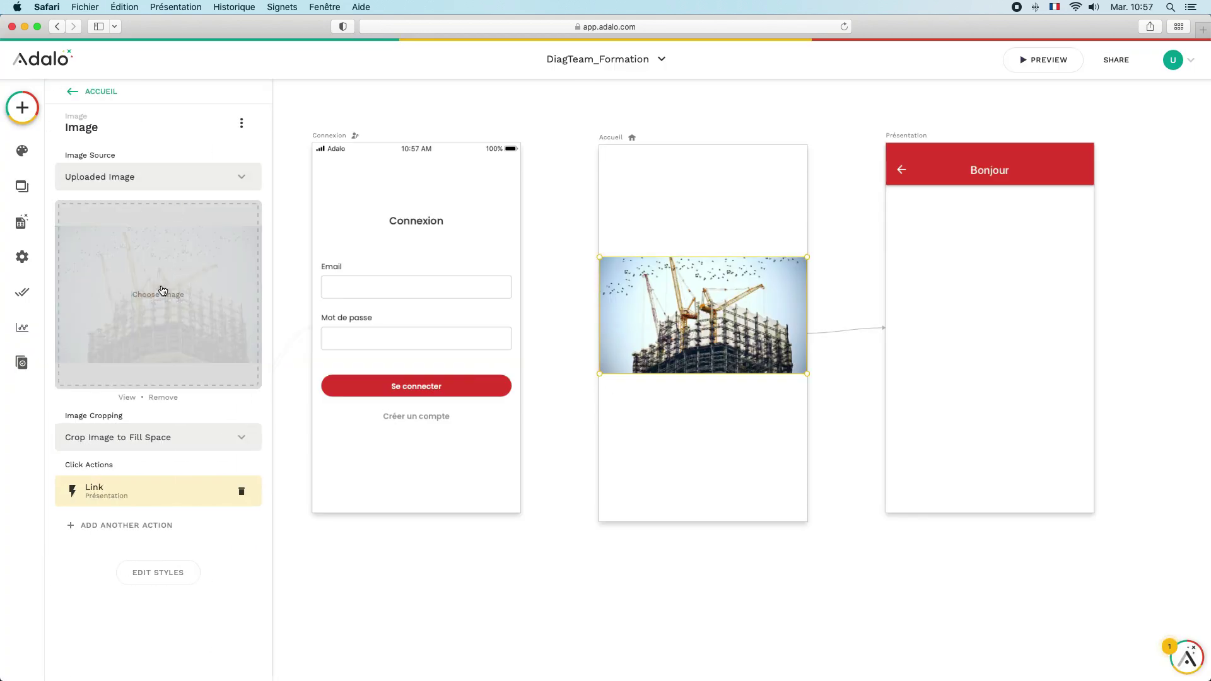
click(164, 294)
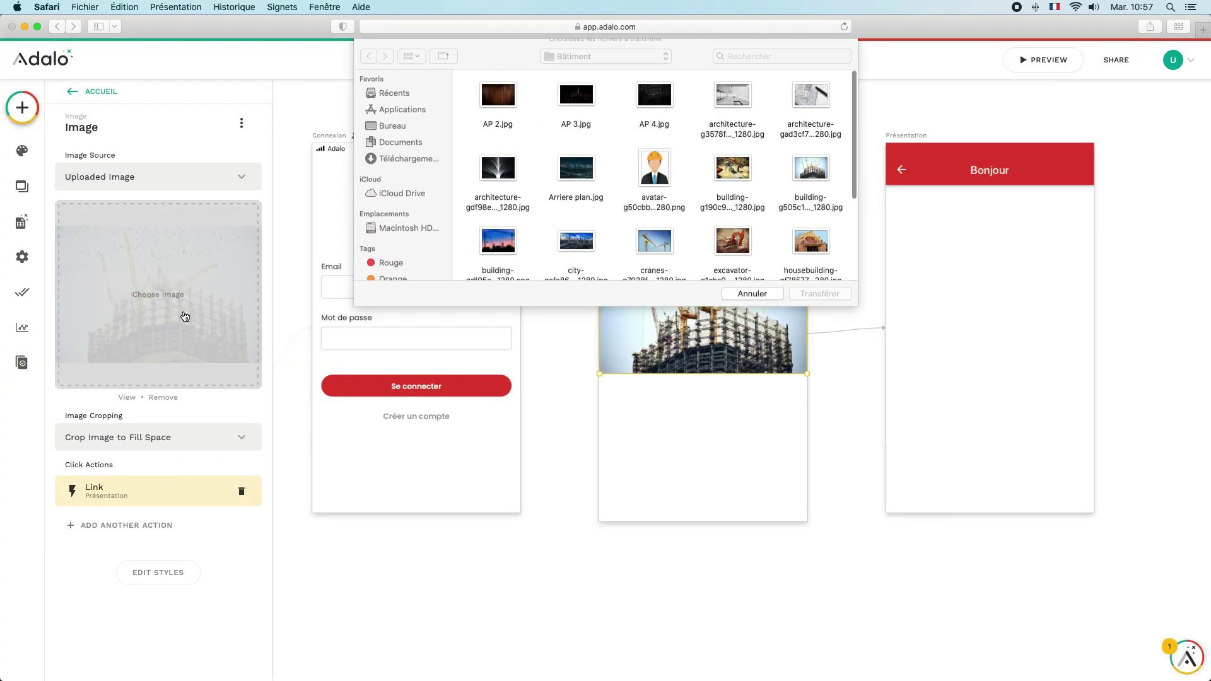
click(751, 309)
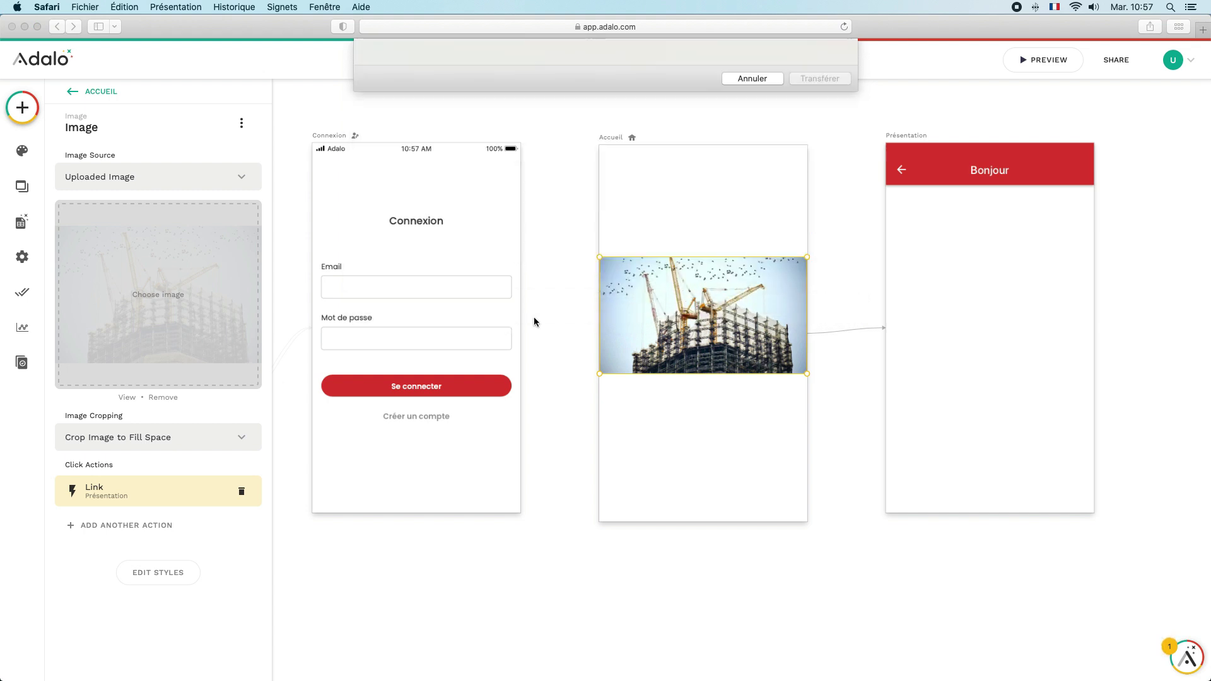
click(170, 398)
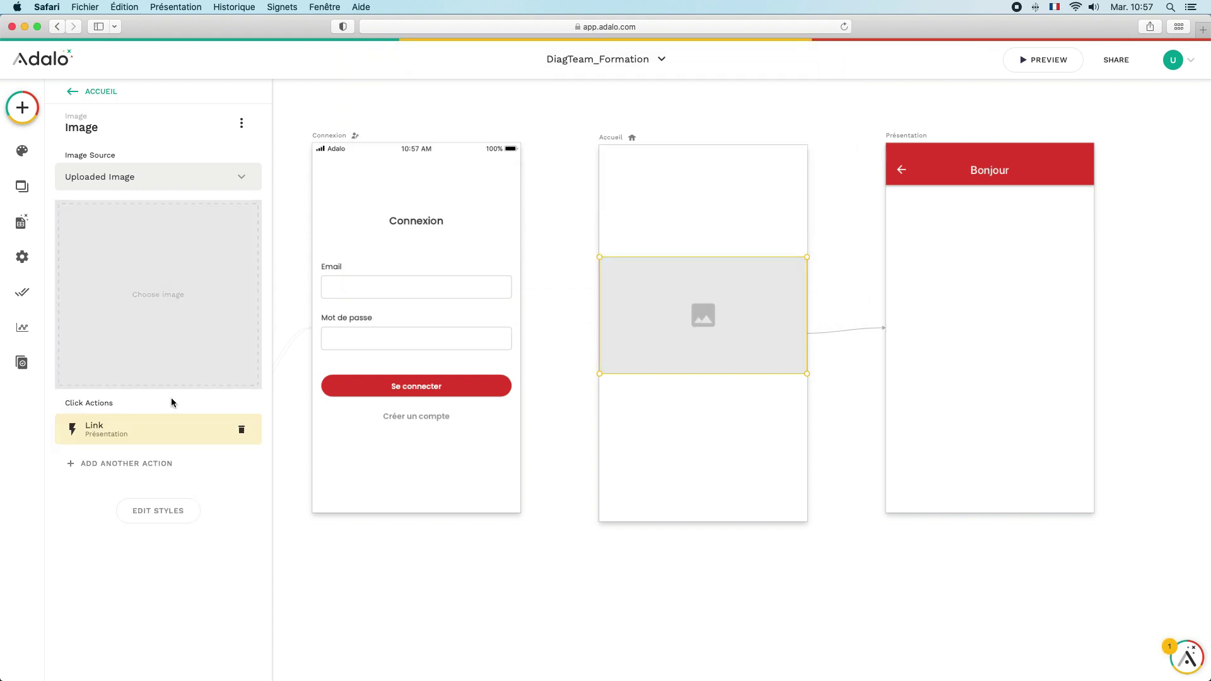
click(172, 297)
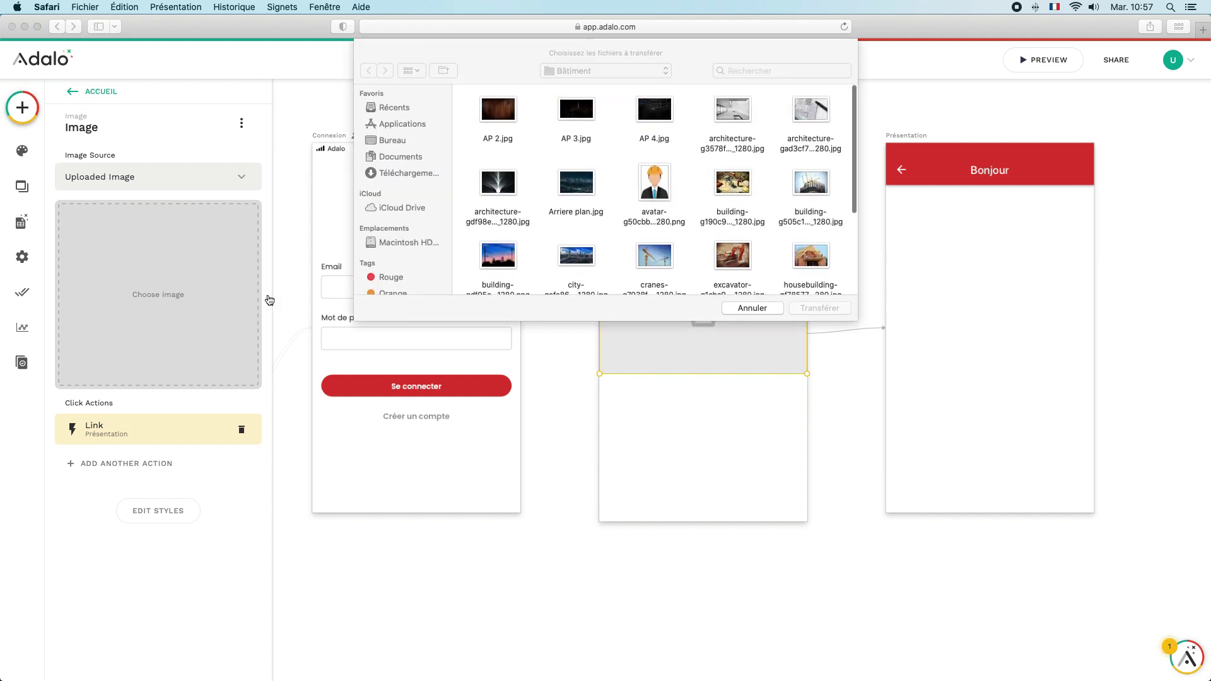
click(764, 310)
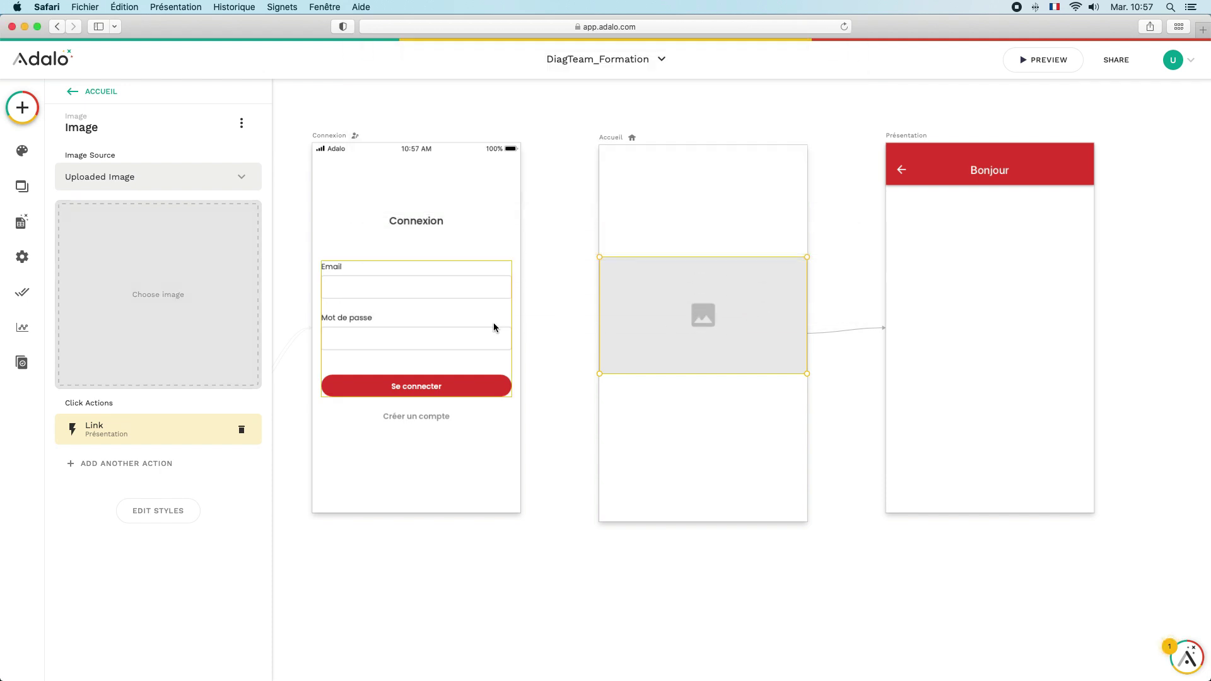
- Set the image source to the database's Logged In User > Photo de profil and shrink the image to about 193 × 165 near Accueil's upper left
click(219, 182)
mouse_move(97, 236)
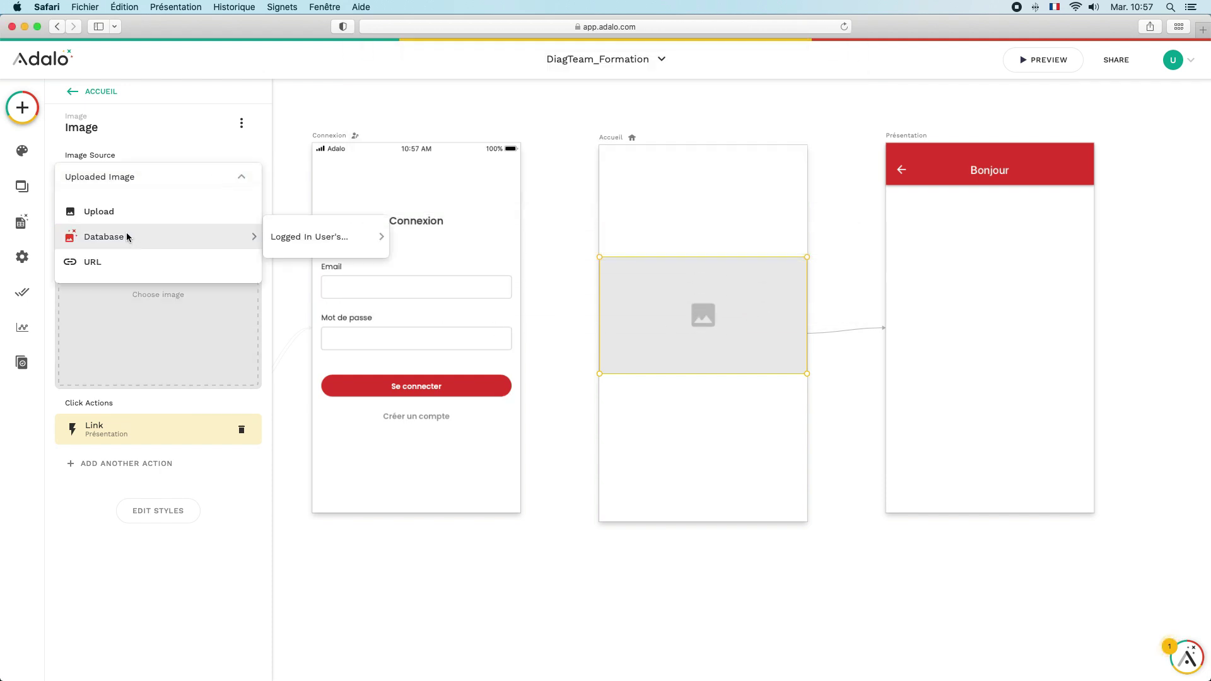
mouse_move(287, 235)
click(457, 265)
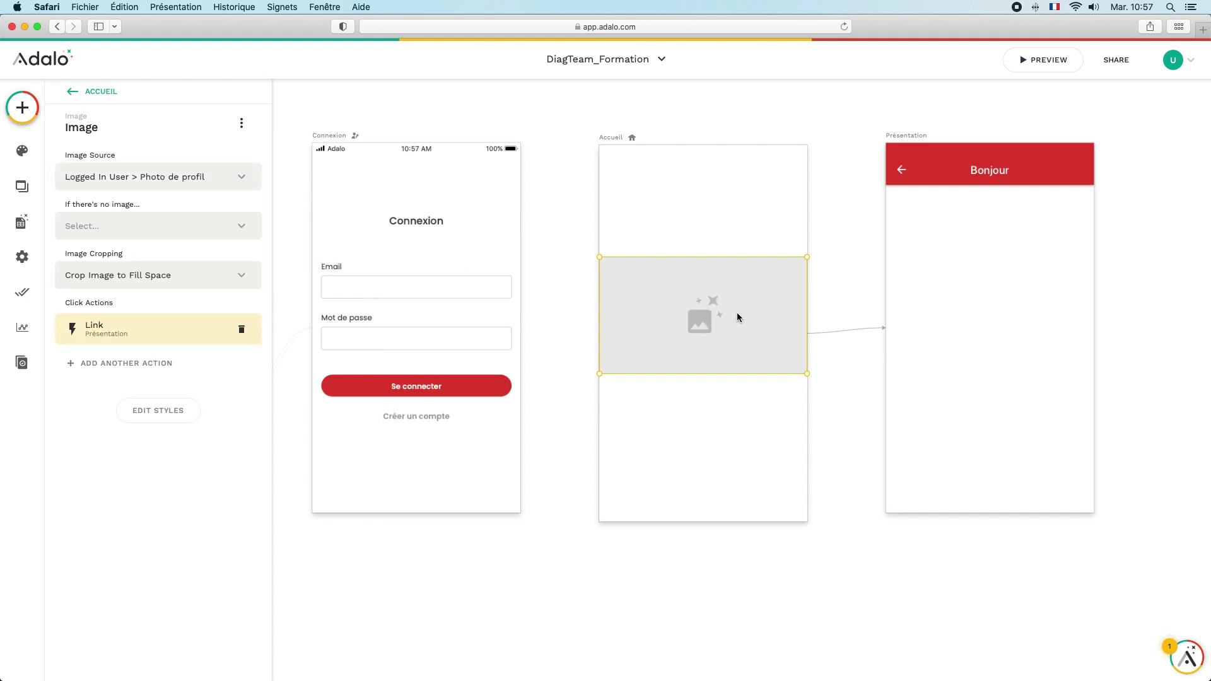
drag(806, 374, 807, 349)
drag(807, 302, 686, 220)
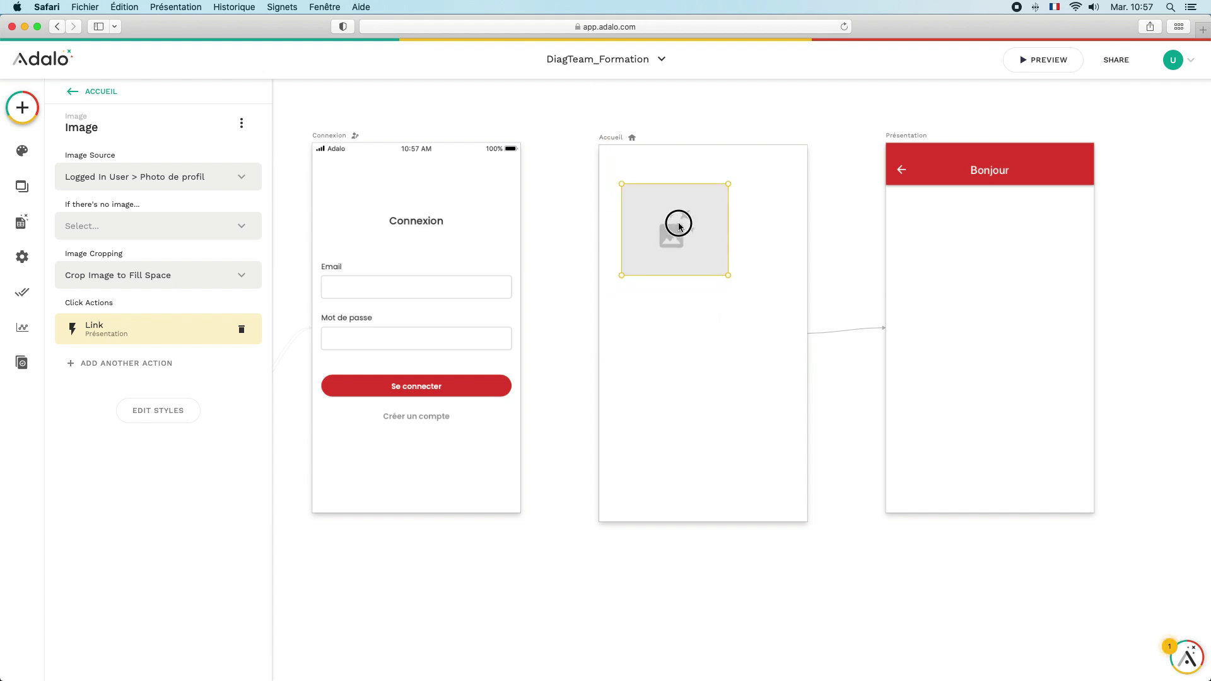
- Set the image's rounding to 82 and narrow the image into a circle
click(140, 413)
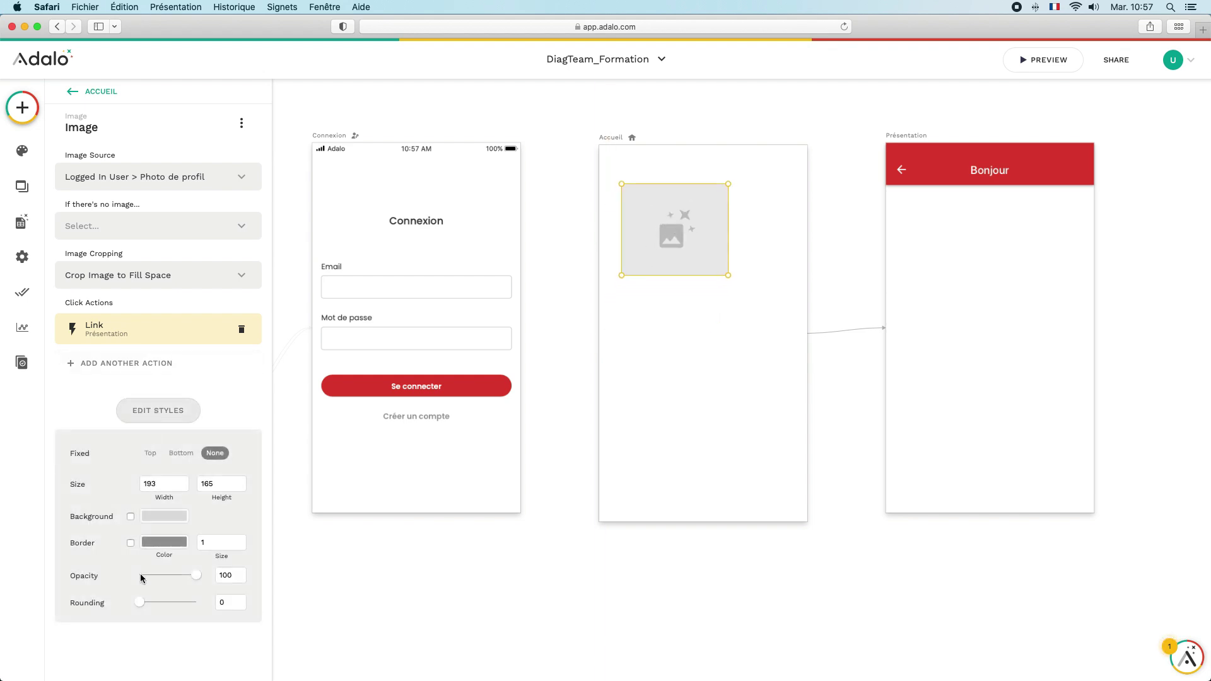
drag(140, 603, 206, 612)
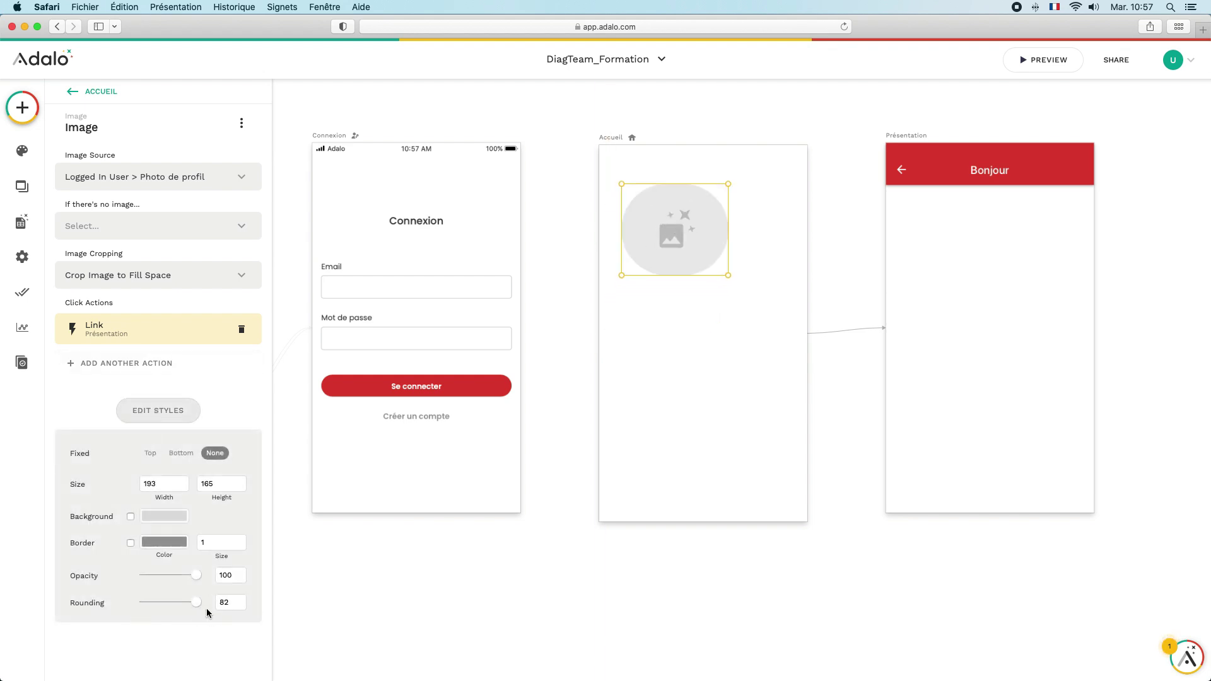
click(708, 416)
click(698, 243)
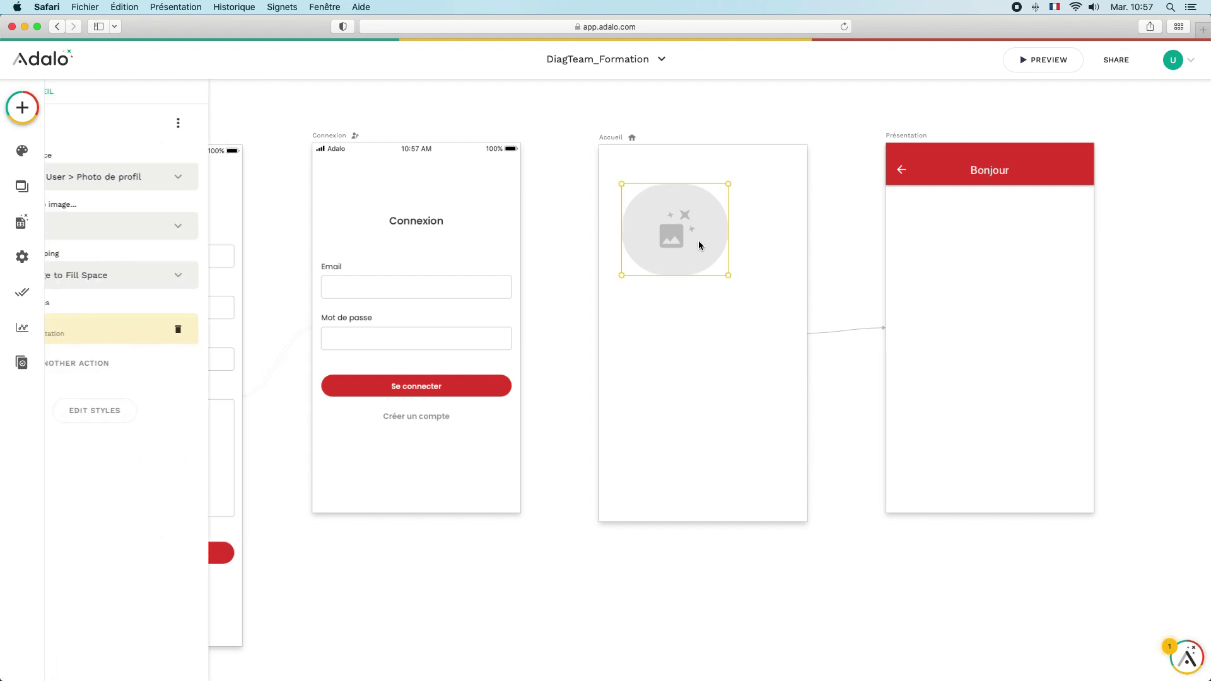
drag(727, 274, 711, 271)
click(718, 273)
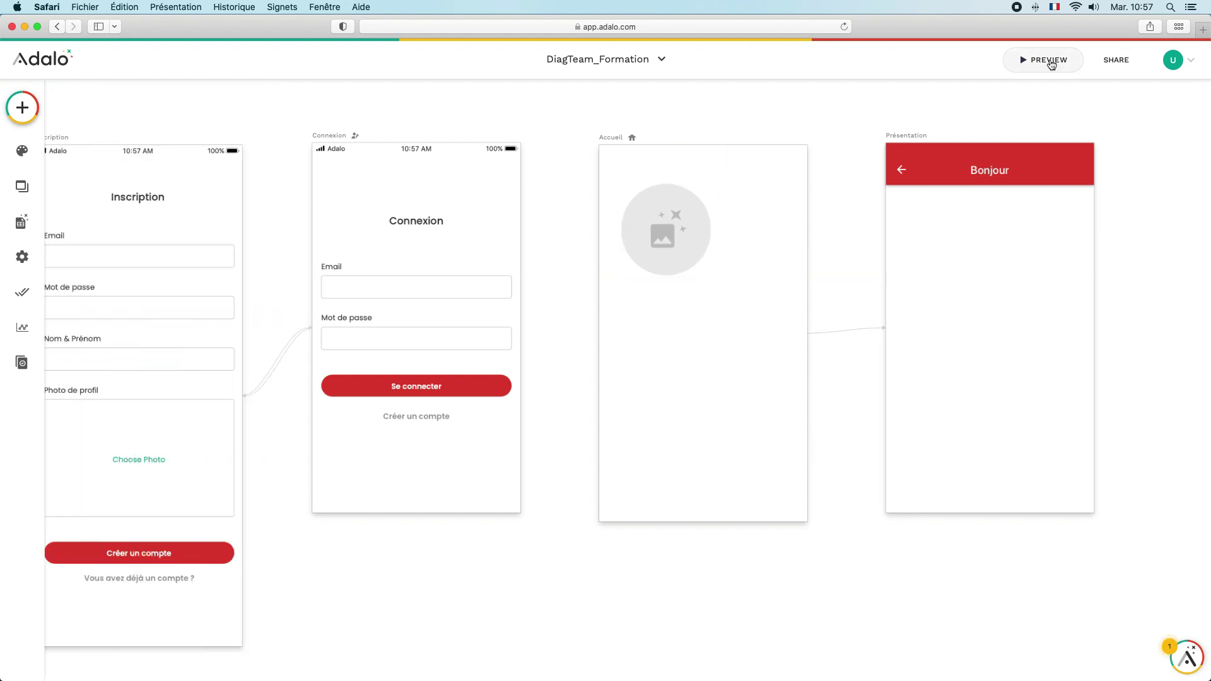
- Check the circular profile photo on the Accueil screen in the app preview
click(1050, 61)
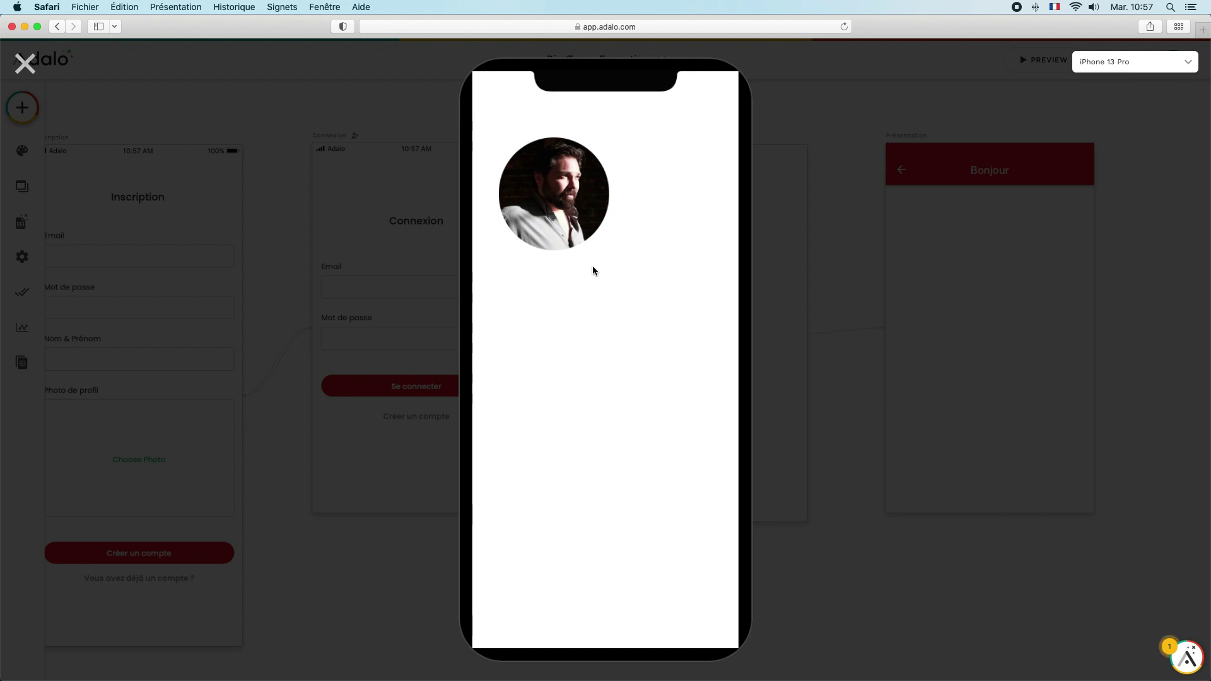
click(25, 63)
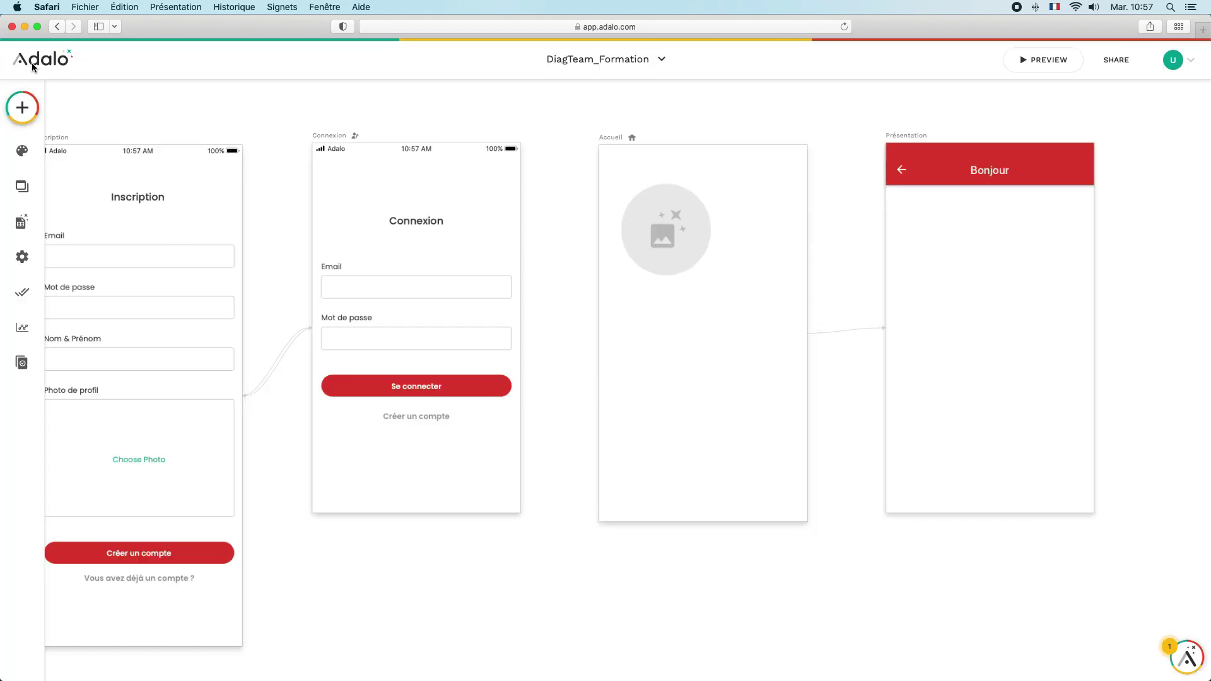
click(699, 314)
- Delete the Image component and add a Form component in the middle of the Accueil screen
click(678, 281)
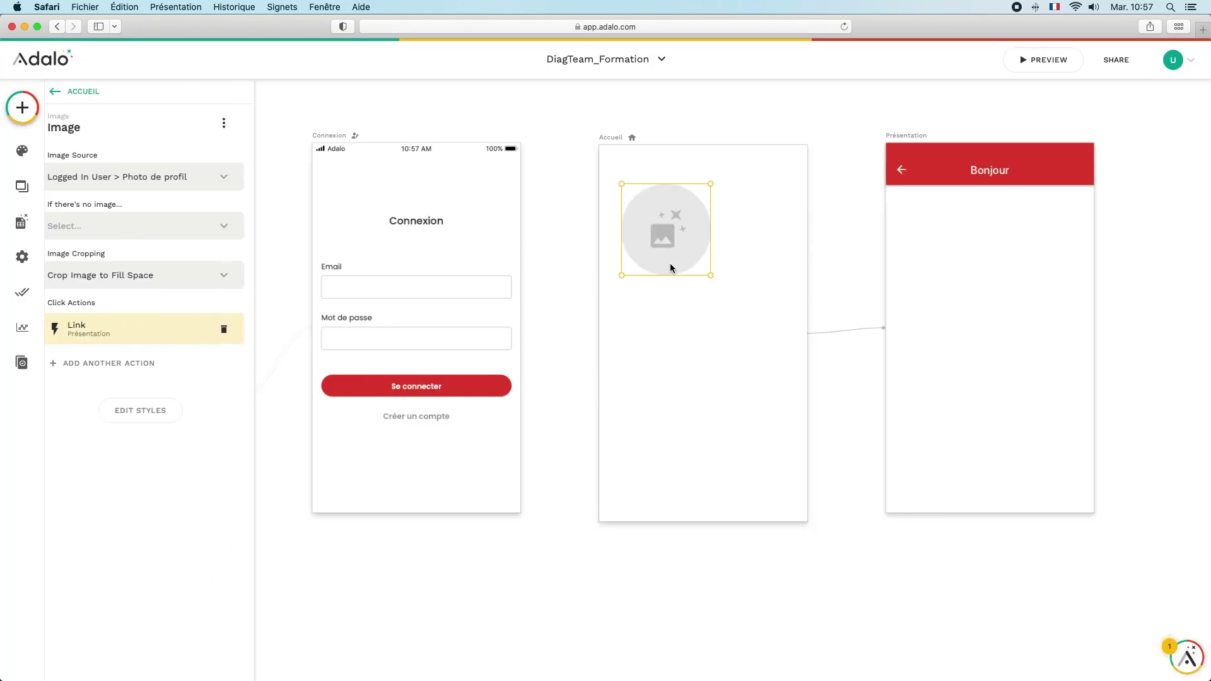
key(BackSpace)
click(22, 107)
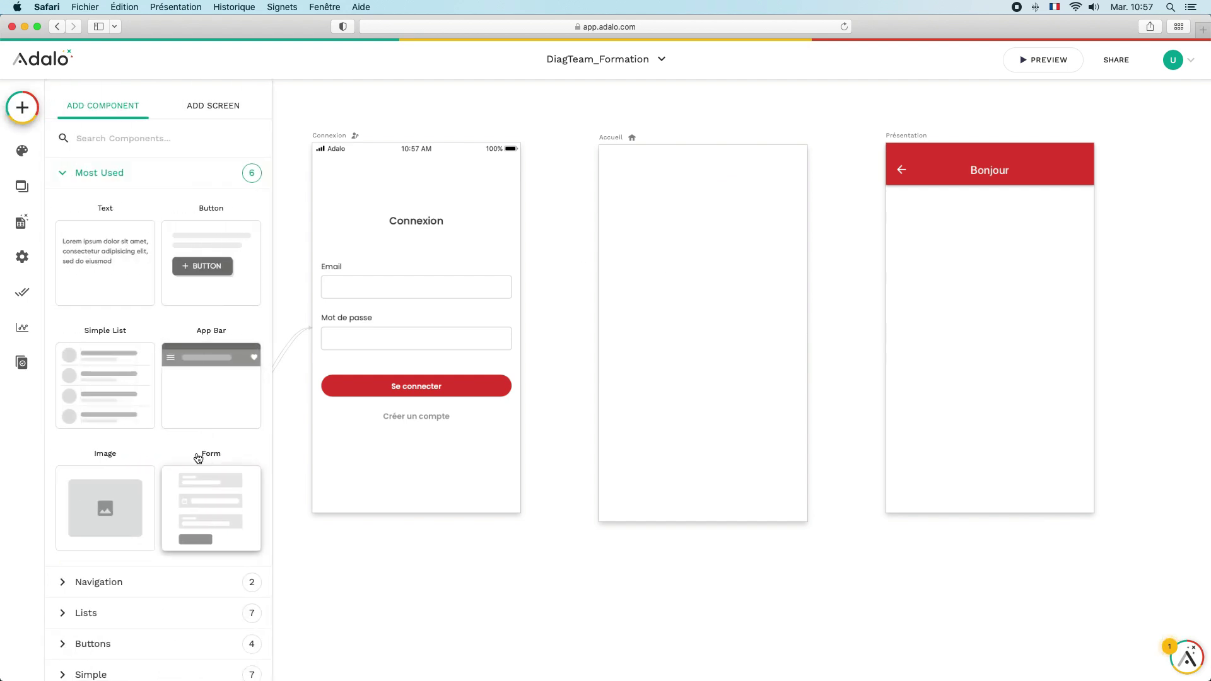
drag(208, 495, 702, 297)
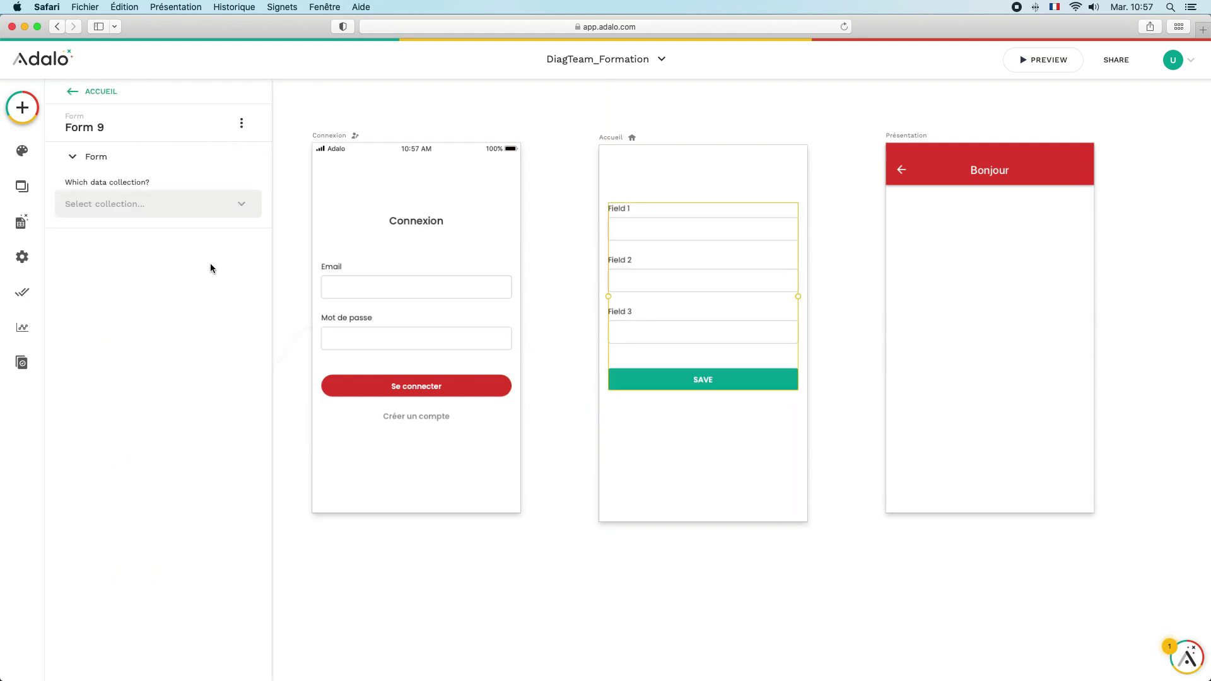
- Connect the form to the Users collection and set its purpose to Log the User In
click(241, 214)
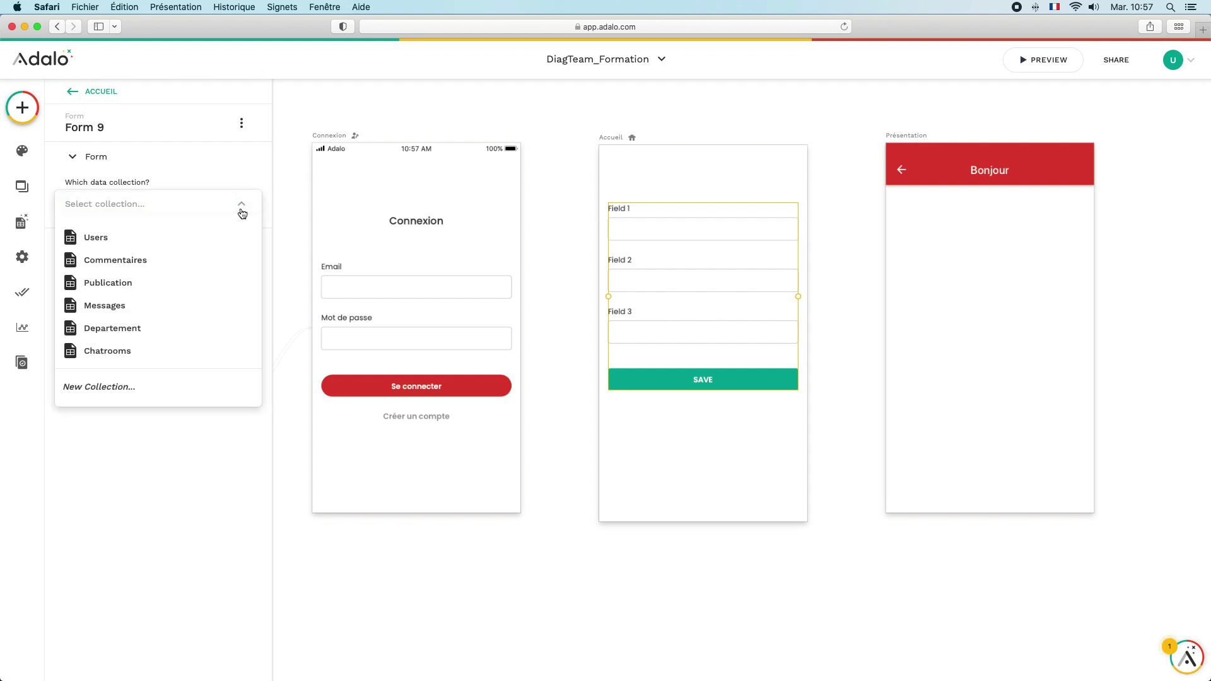
click(158, 244)
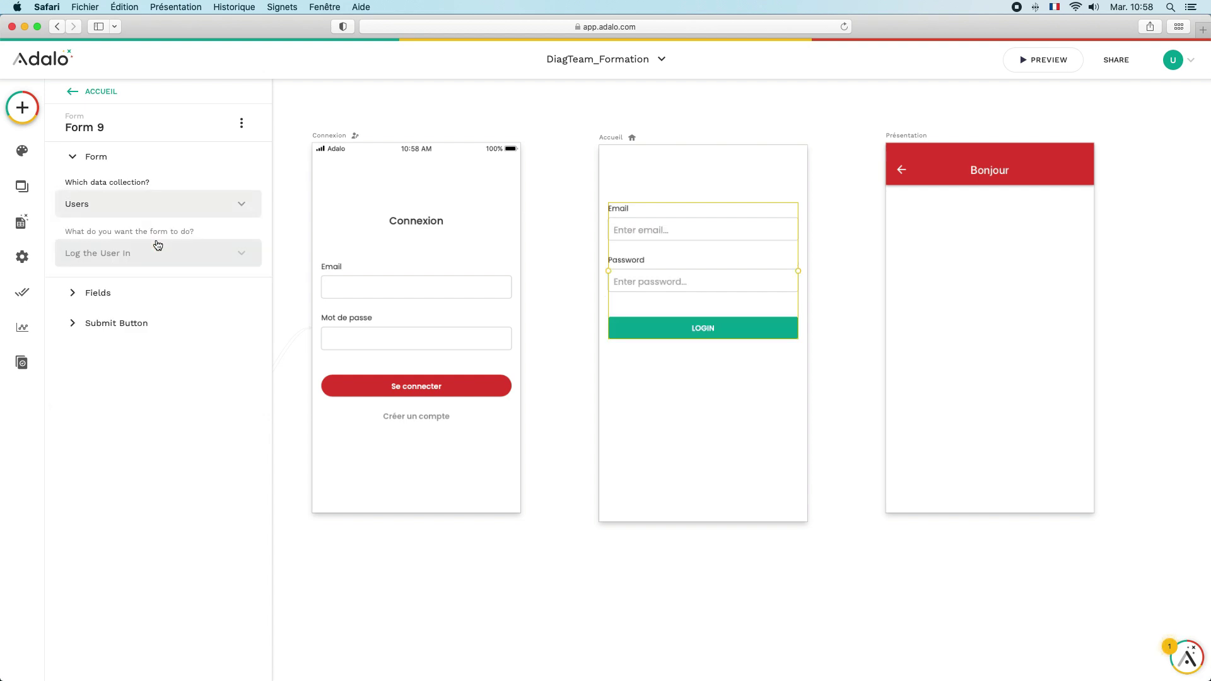
click(236, 256)
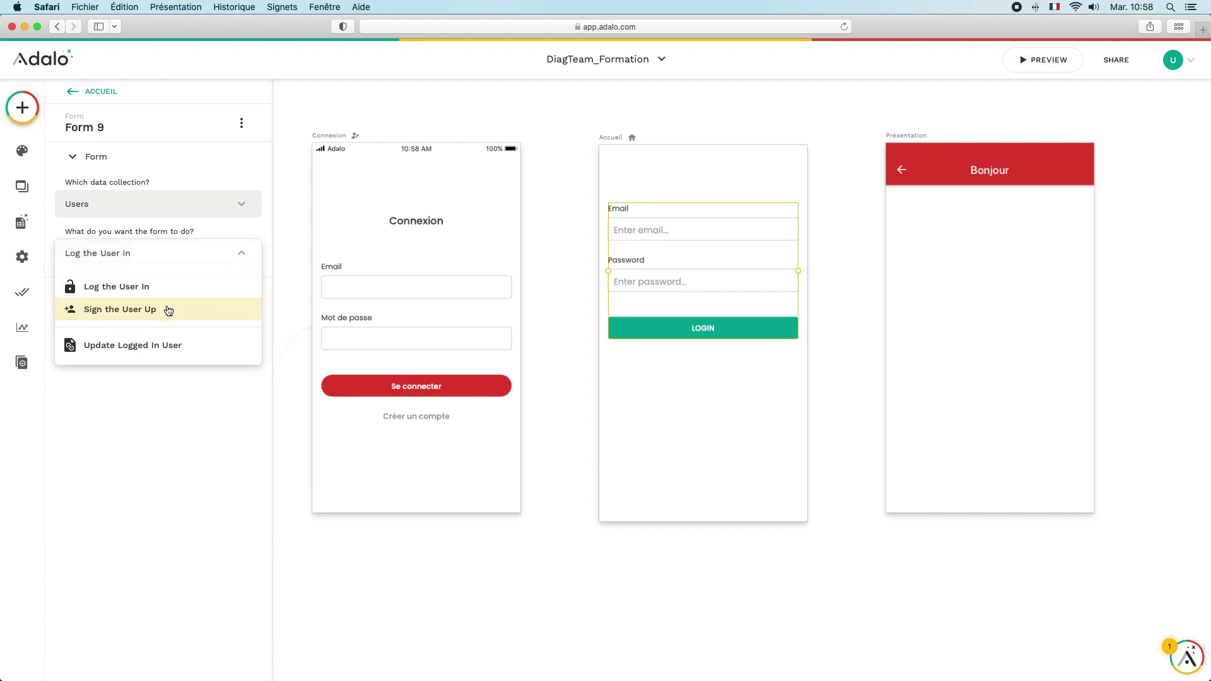
click(169, 291)
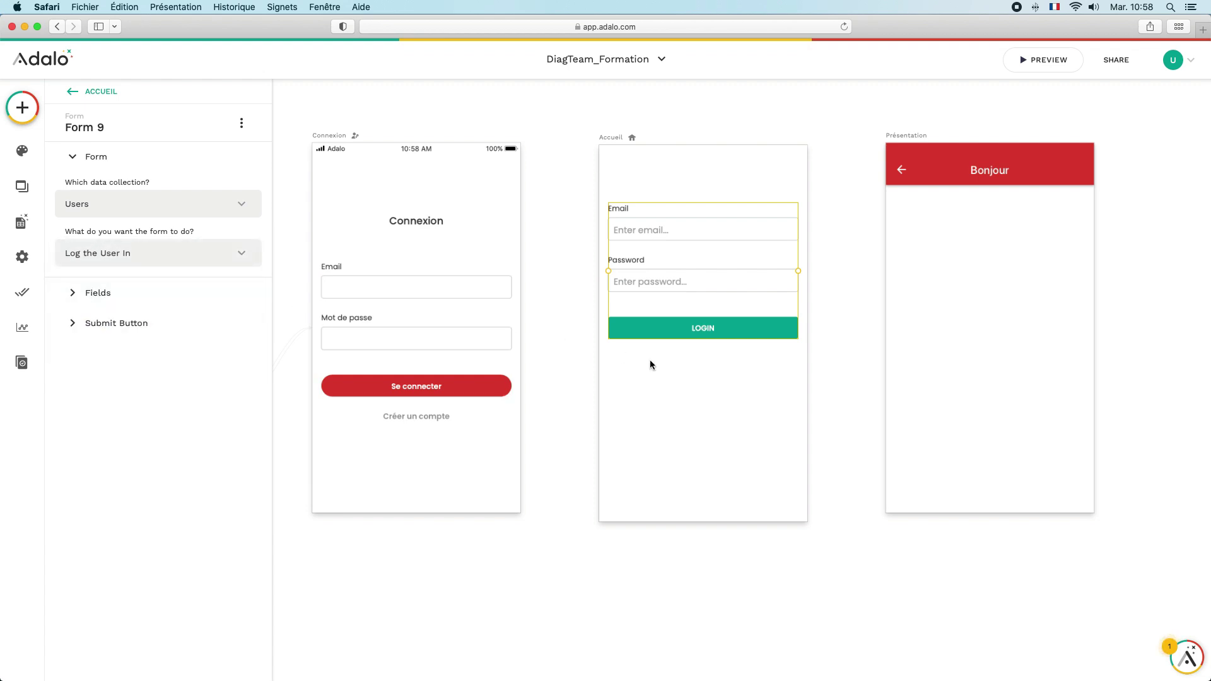
- Change the form's Email field label to "Adresse email" and clear its placeholder text
click(96, 290)
click(117, 235)
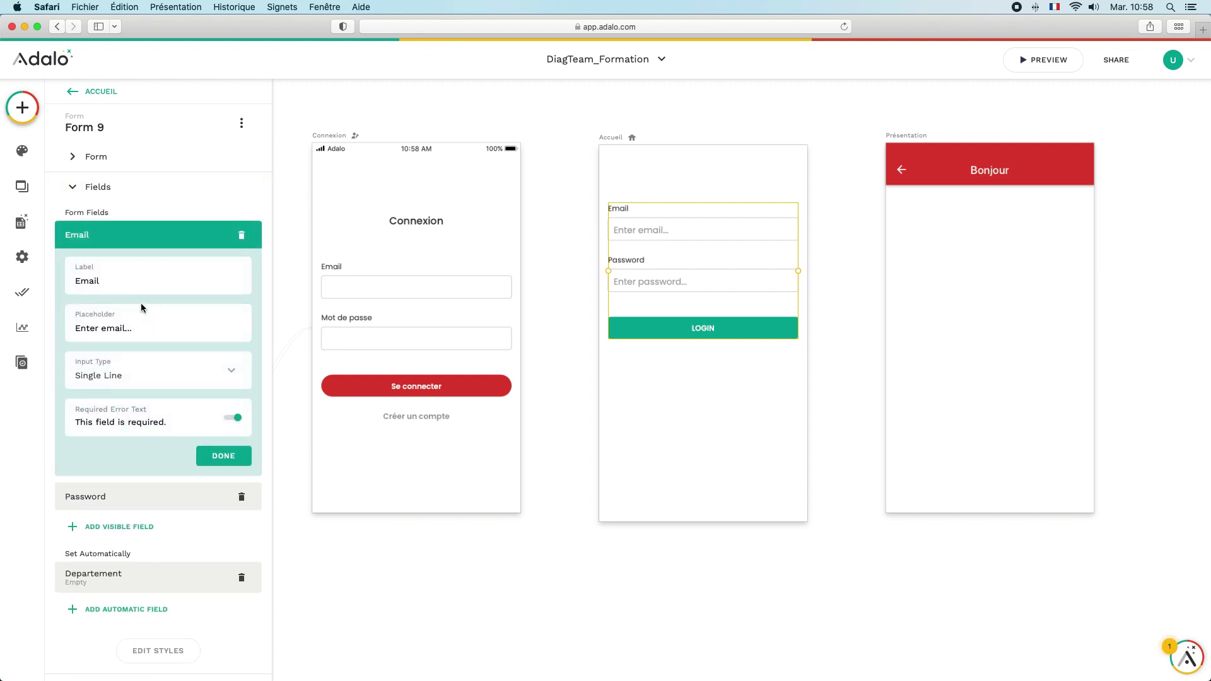
click(82, 280)
key(BackSpace)
text(Adresse e)
click(151, 330)
drag(142, 328, 55, 329)
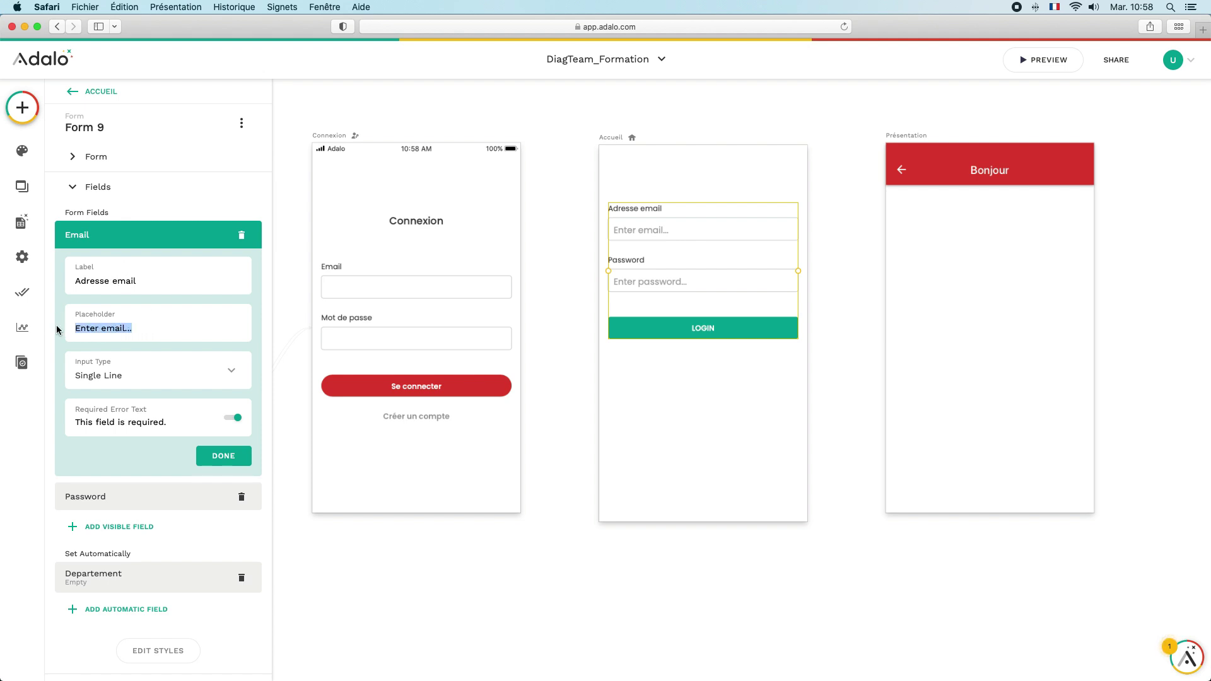
key(BackSpace)
- Toggle the Email field's required setting off and back on, and add an asterisk so the label reads "Adresse email *"
click(235, 421)
click(235, 419)
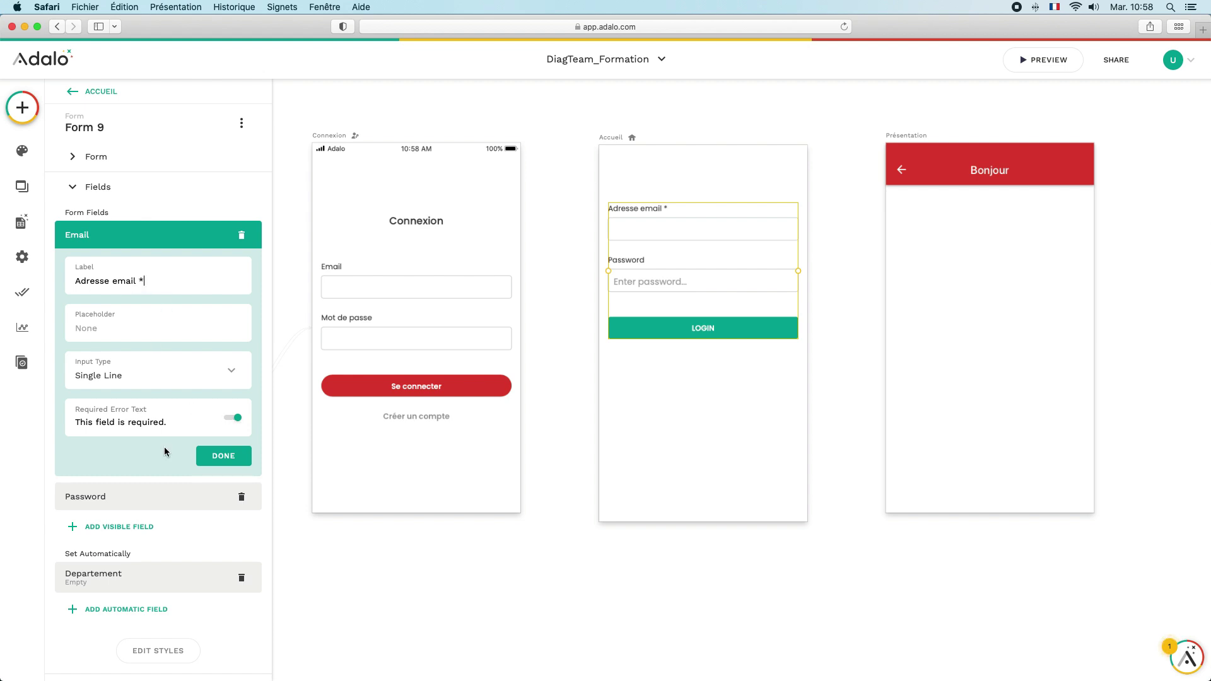
- Set the Email field's required error text to "Veuillez renseigner votre adresse email" and finish editing the field
triple_click(172, 426)
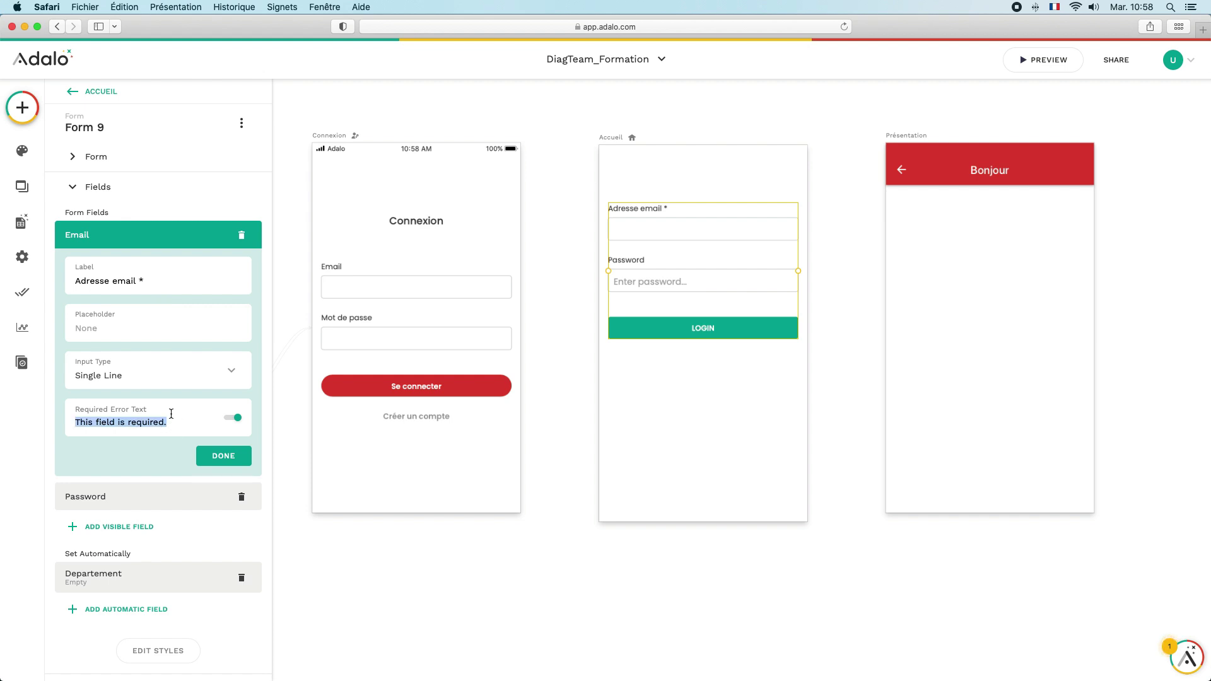
text(Veuillez renseigner votre adr)
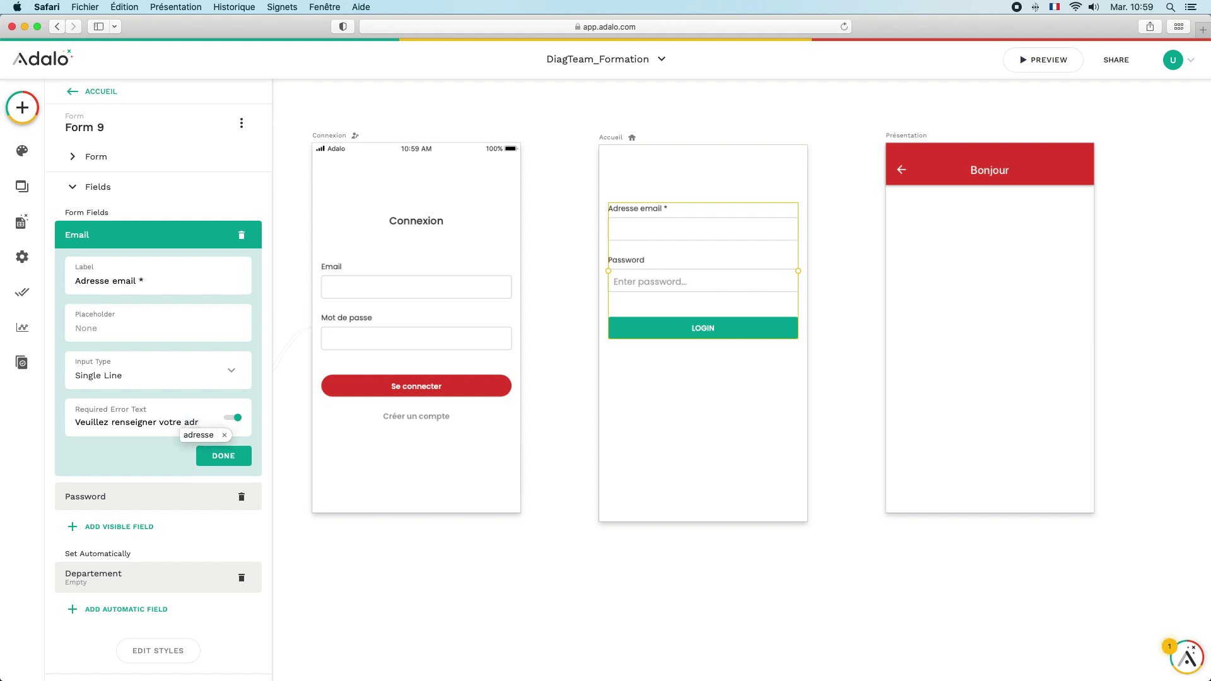
click(196, 435)
text(email)
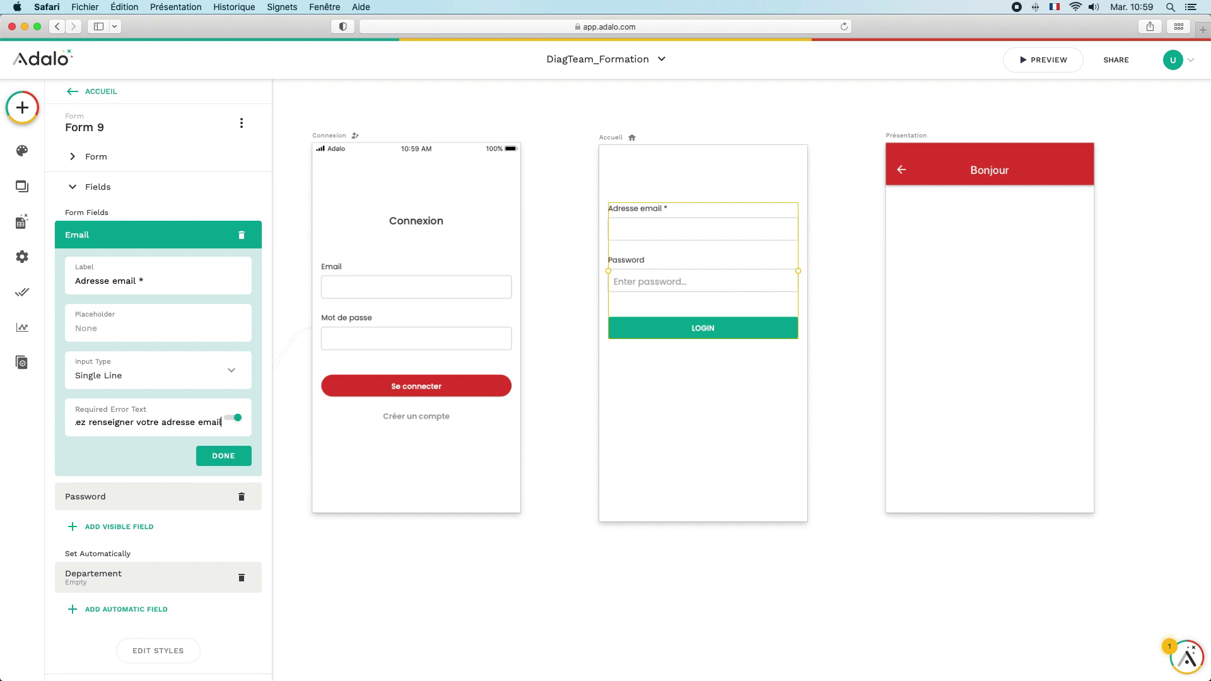
click(224, 456)
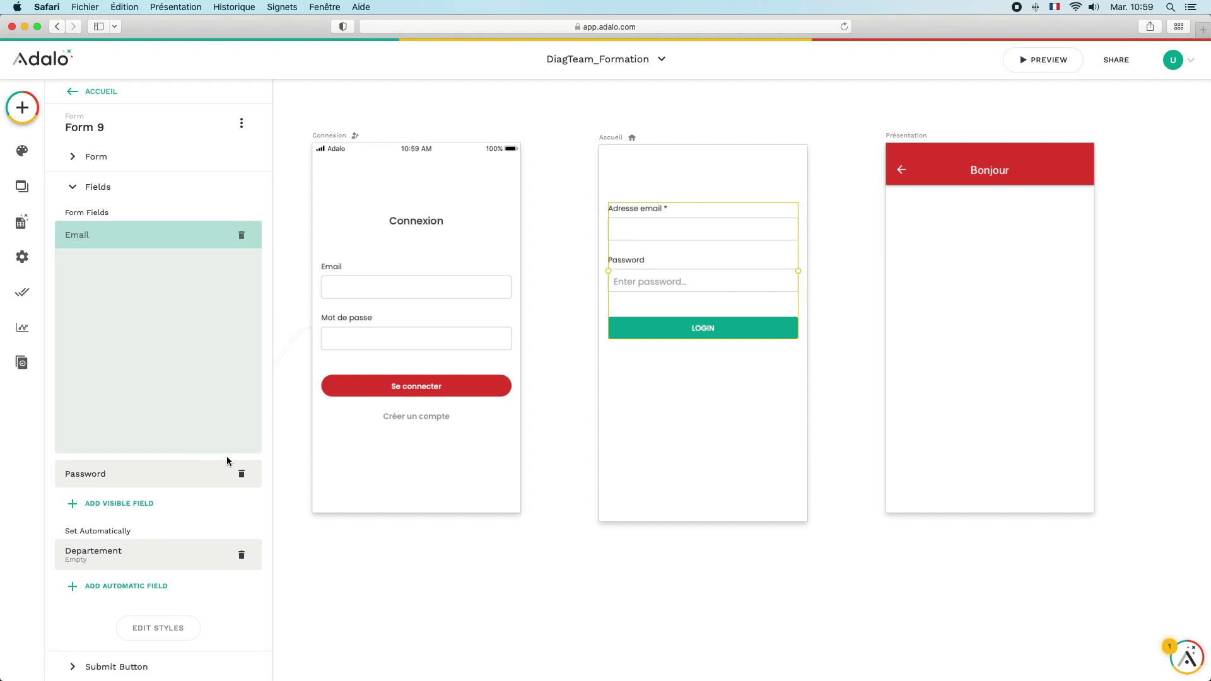
- Change the form's Password field label to "Mot de passe" and clear its placeholder text
click(98, 278)
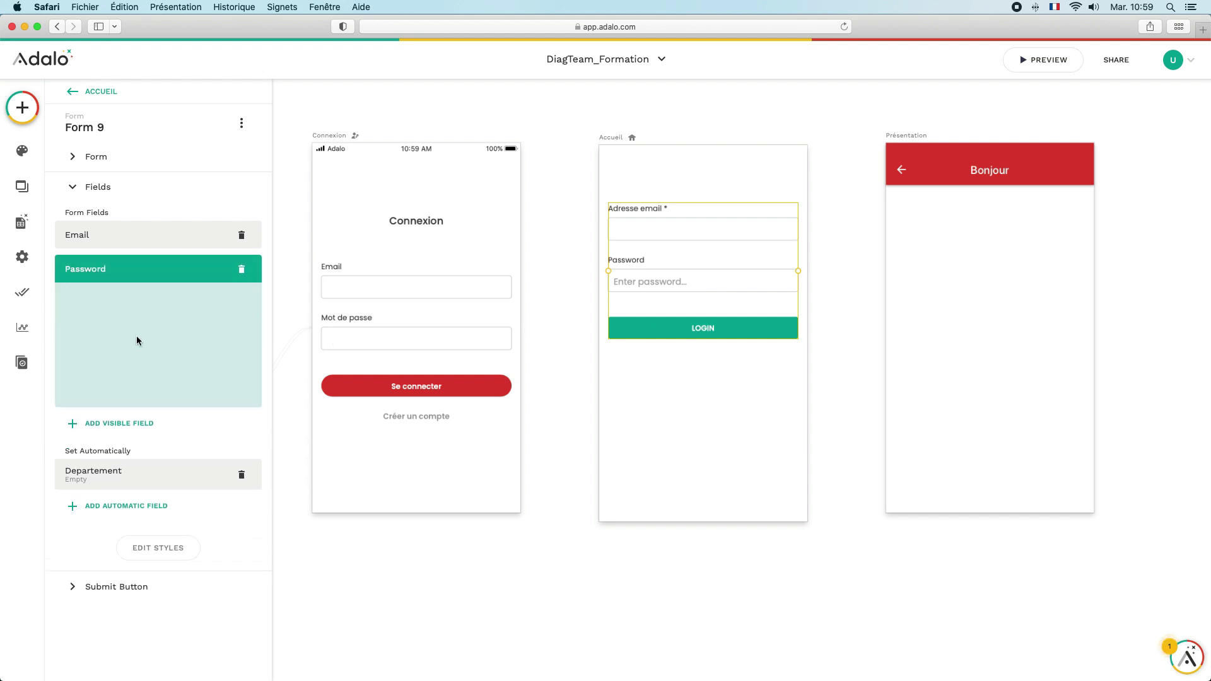
drag(118, 316, 70, 317)
text(Mot de passe)
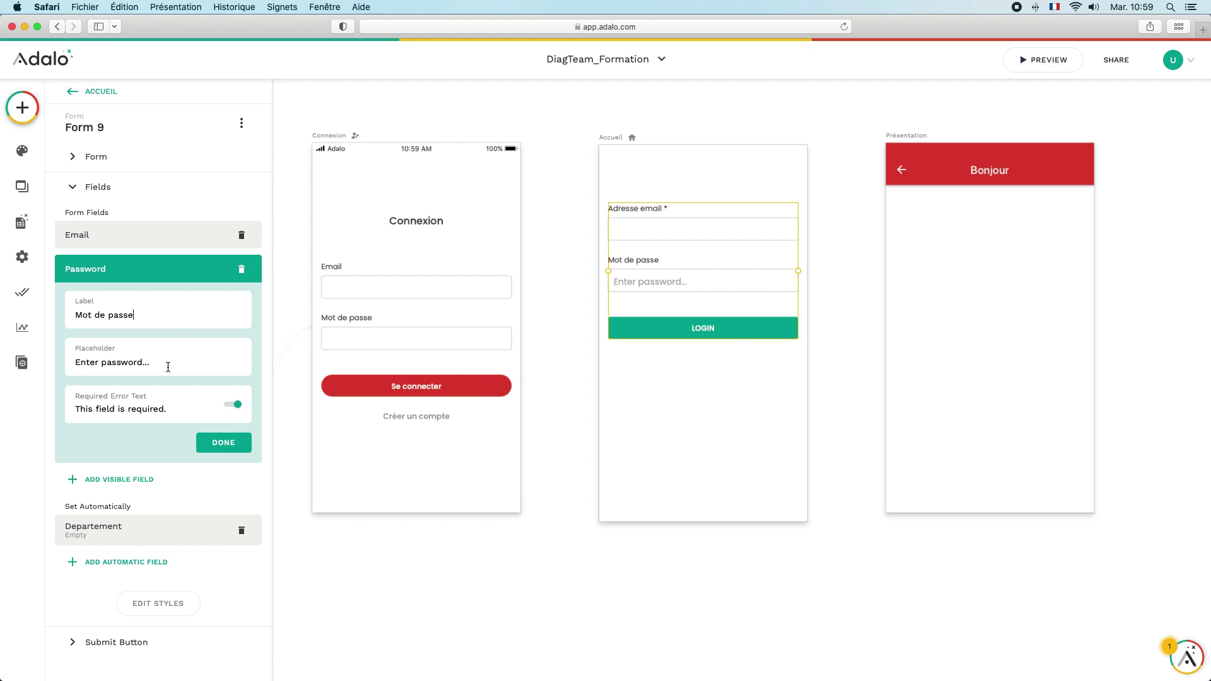
drag(168, 367, 69, 363)
key(BackSpace)
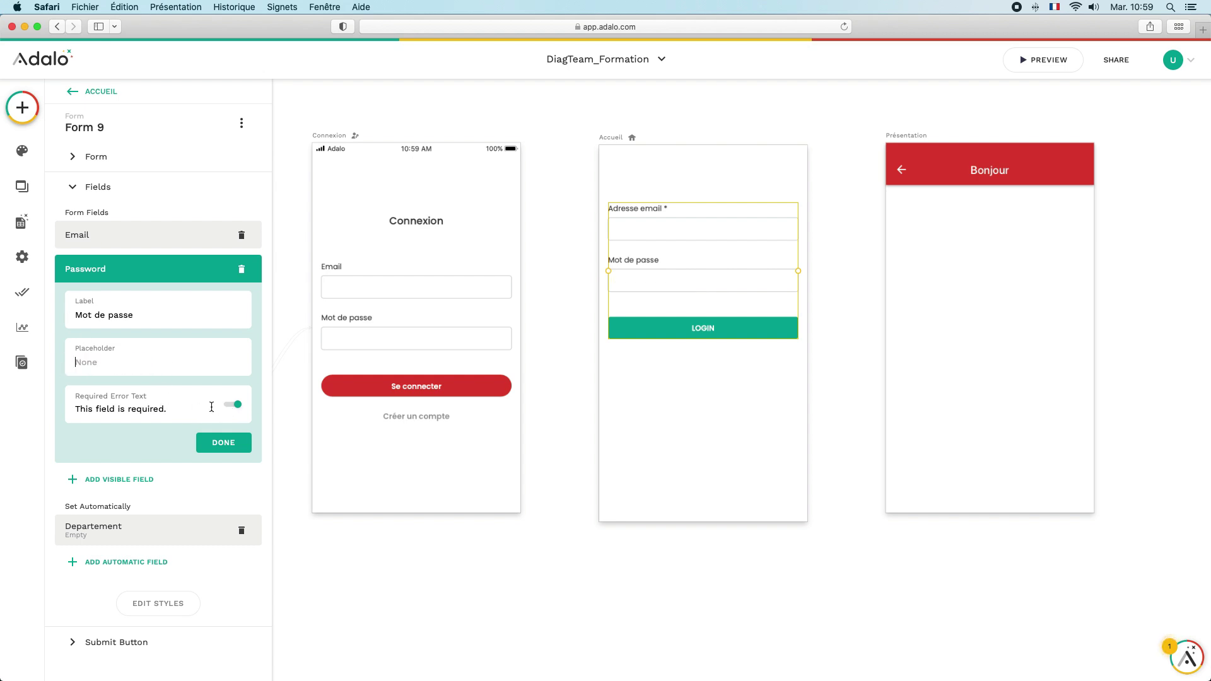
- Set the Password field's required error text to "Mot de passe obligatoire"
drag(178, 410, 59, 411)
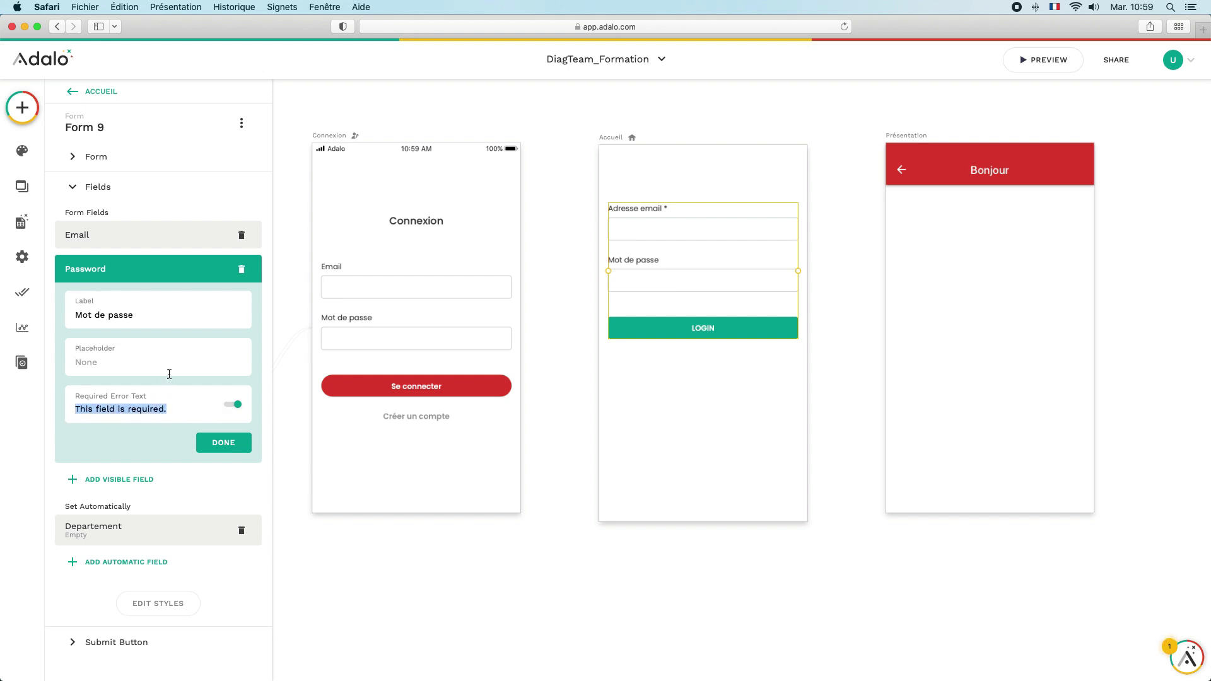
text(Mot de passe)
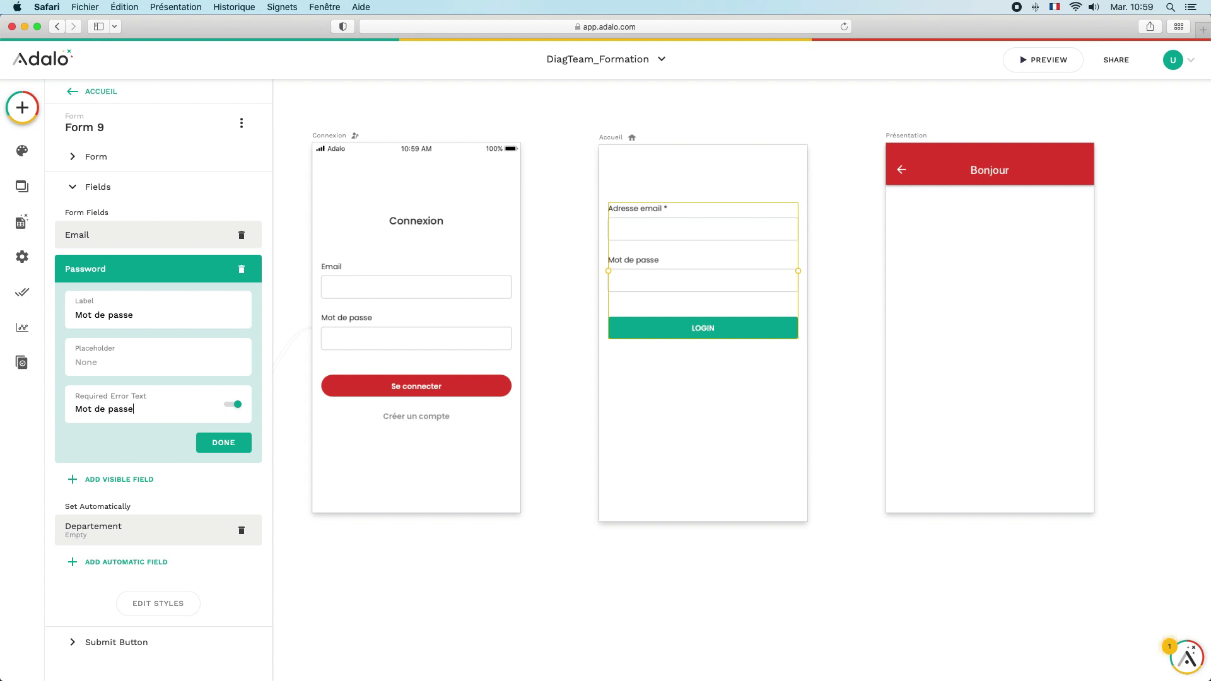
text( obligat)
- Set the Password field's placeholder to "Saisir le mot de passe" and finish editing the field
click(141, 357)
text(Ajoute)
key(BackSpace)
key(BackSpace)
key(BackSpace)
key(BackSpace)
key(BackSpace)
text(Saisir un mot de passe)
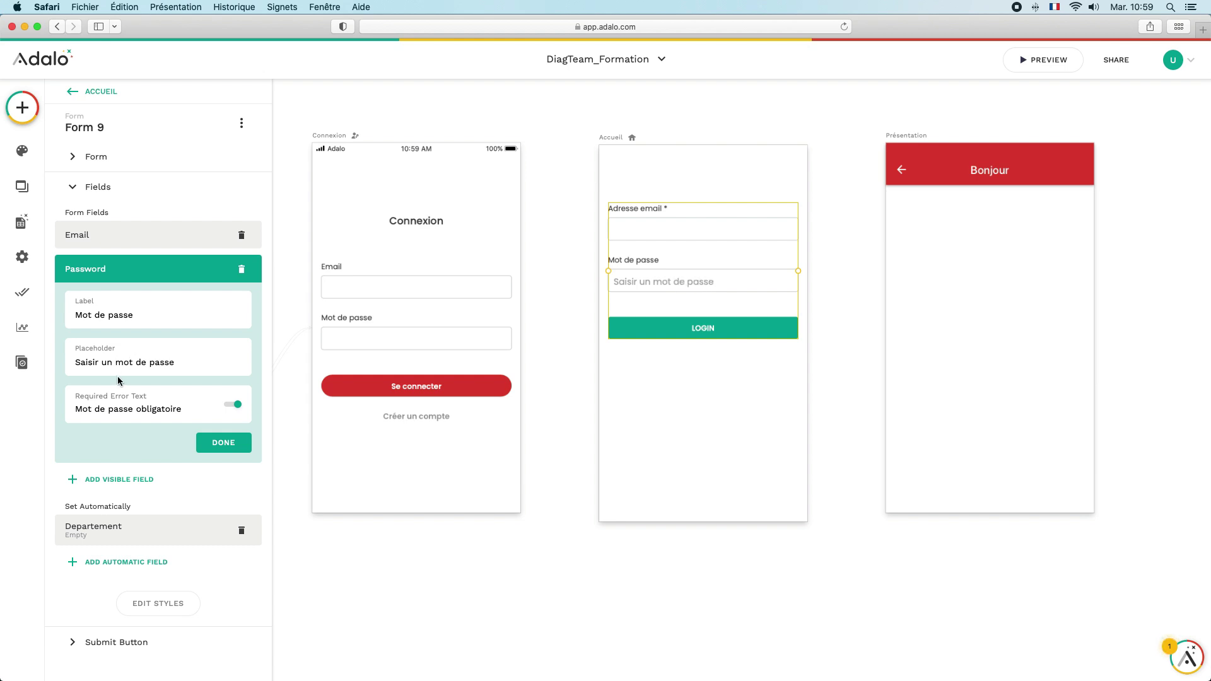
double_click(106, 363)
text(le)
click(211, 442)
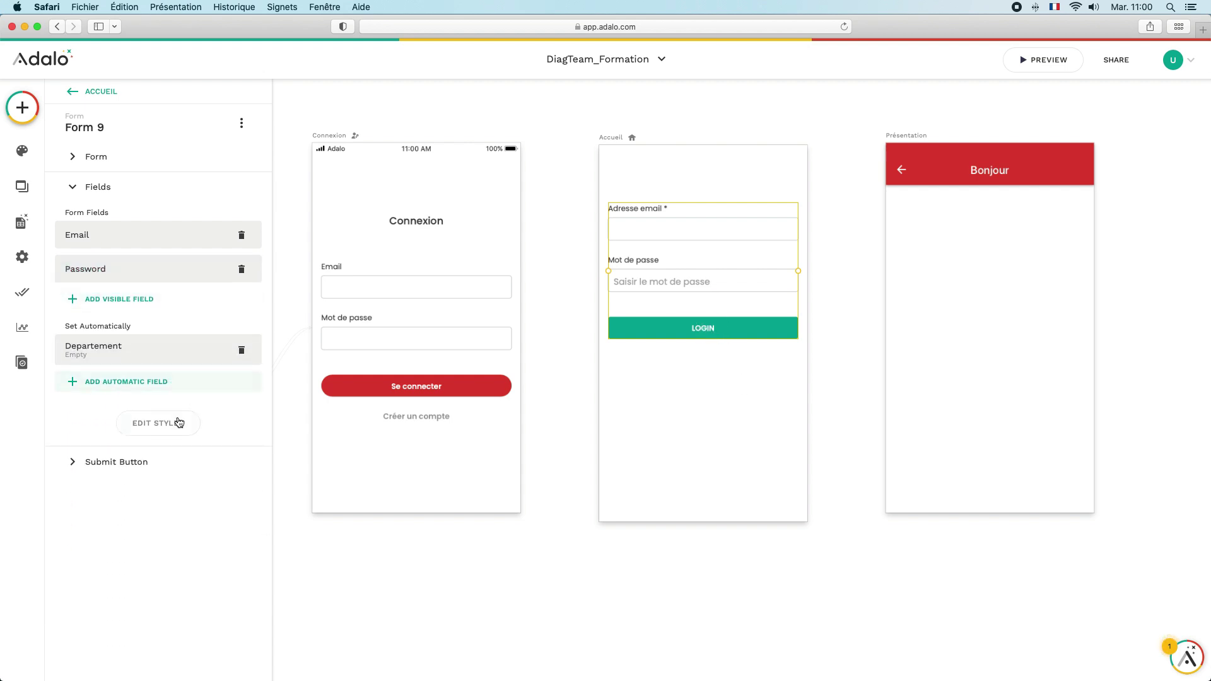
- Change the form's submit button text to "Connexion" and deselect the form
click(119, 463)
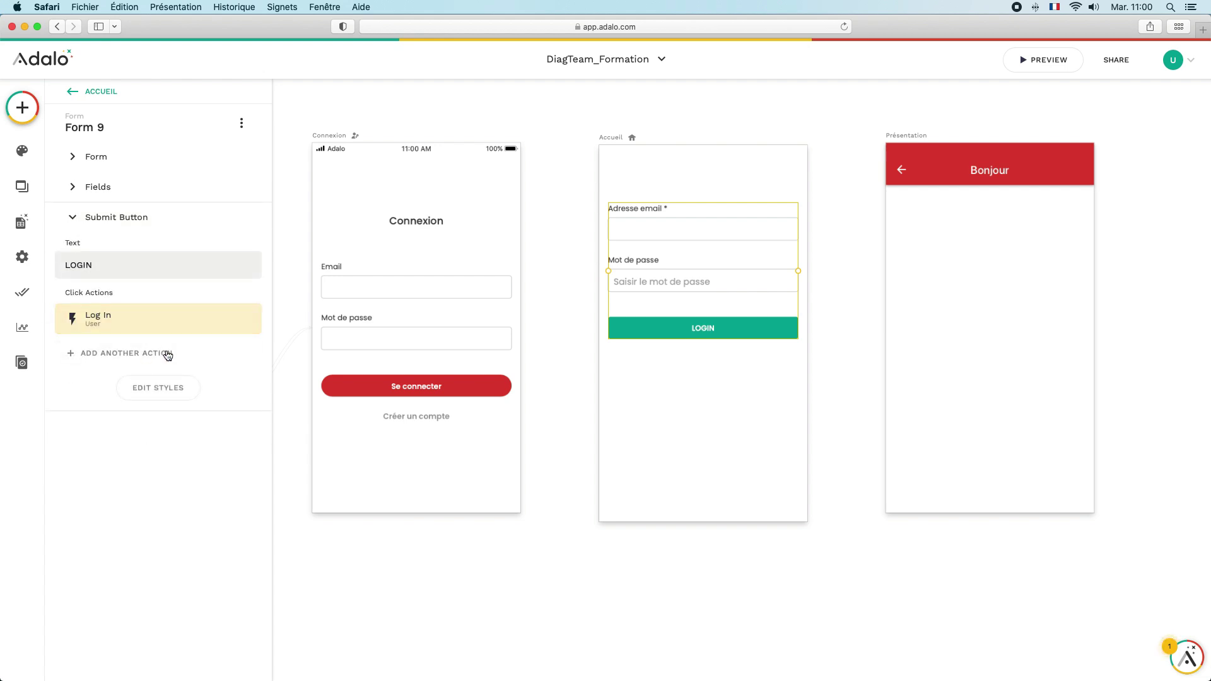
click(84, 265)
double_click(99, 266)
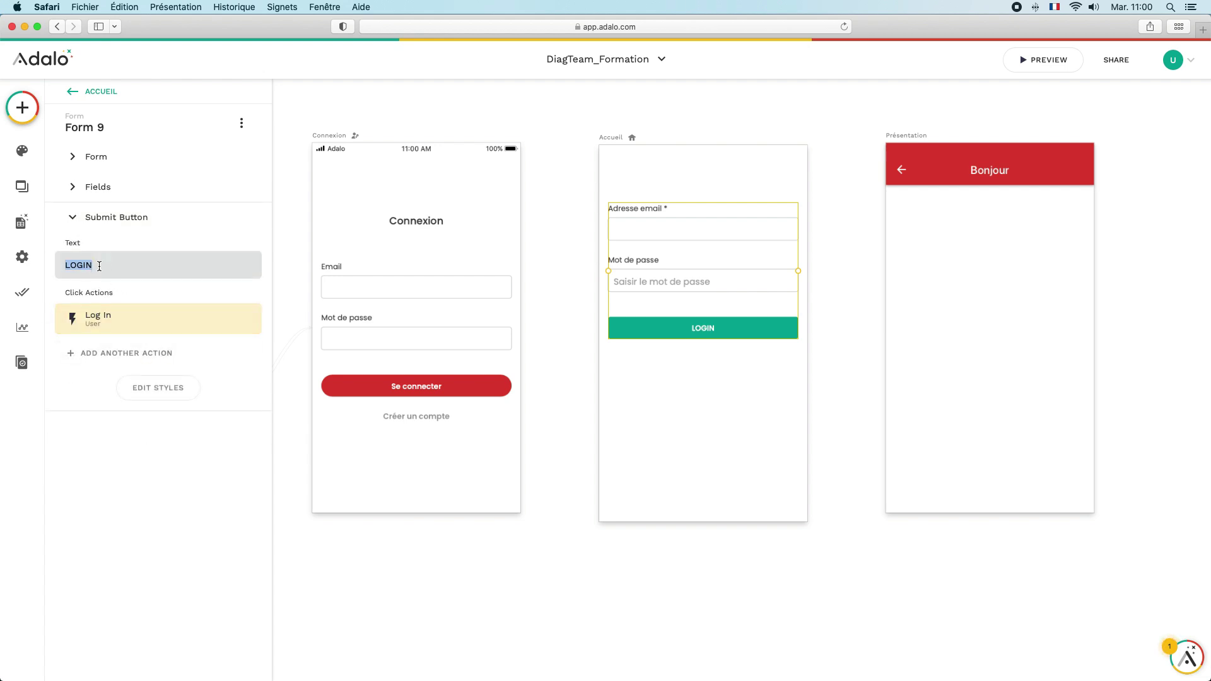
text(Connexion)
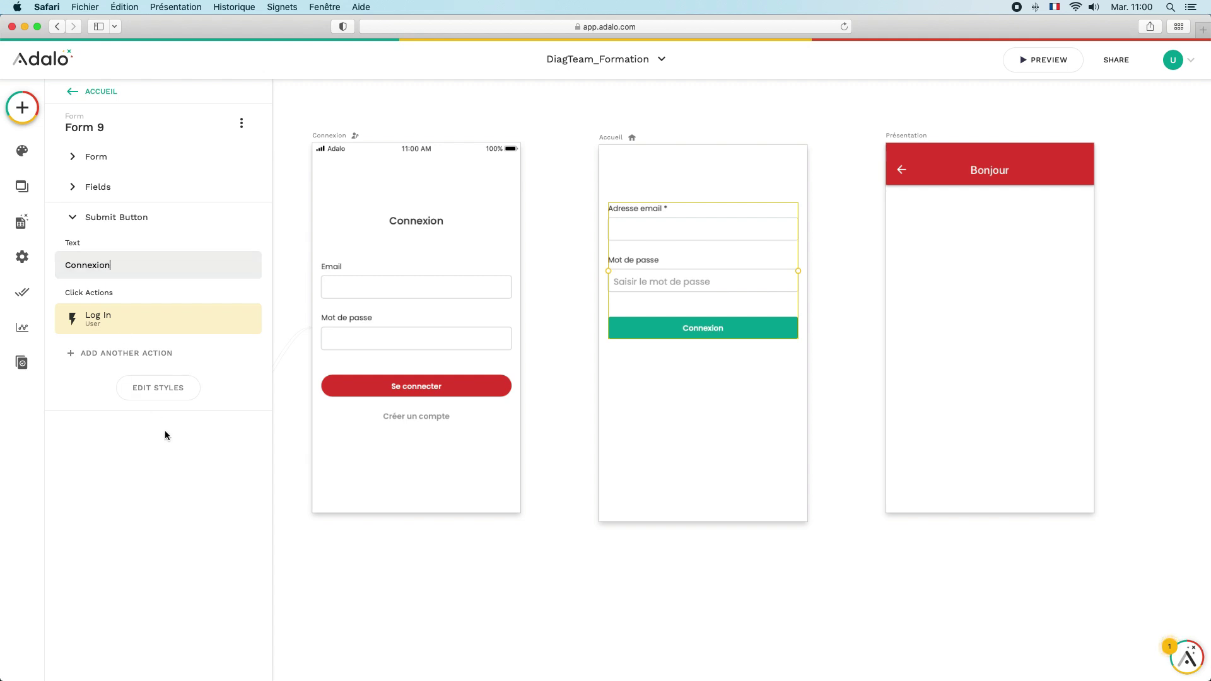
click(728, 414)
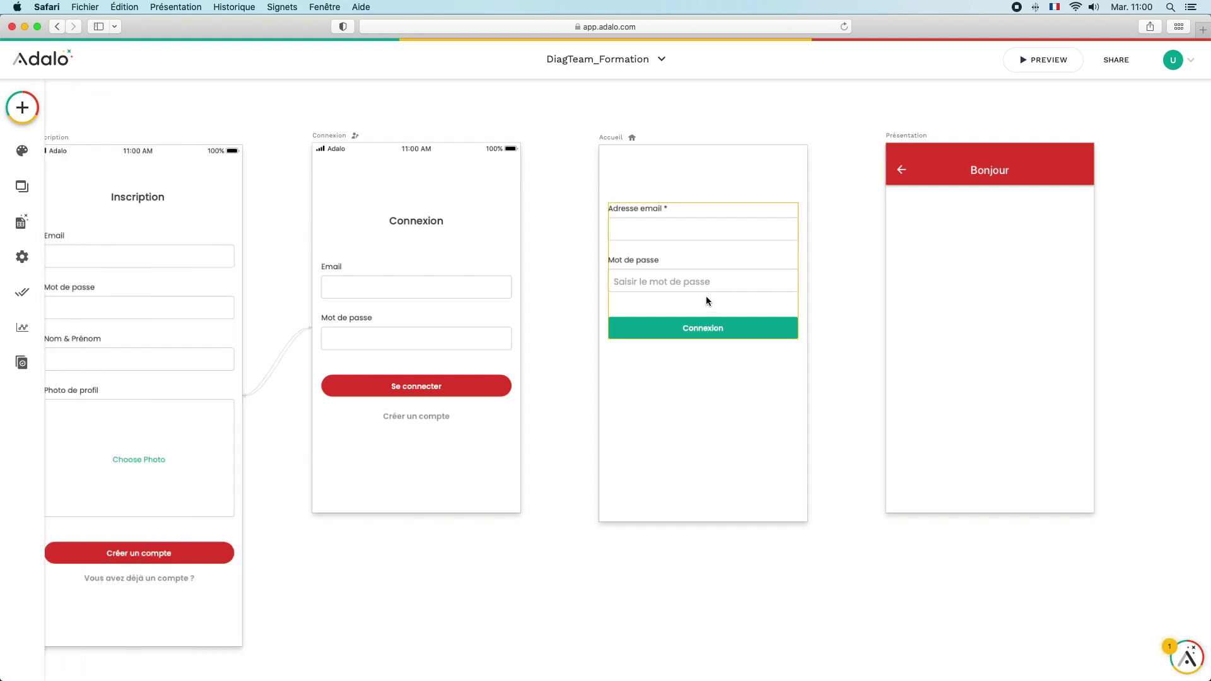
- Open and close the app preview, and move the form lower on the Accueil screen
click(1025, 59)
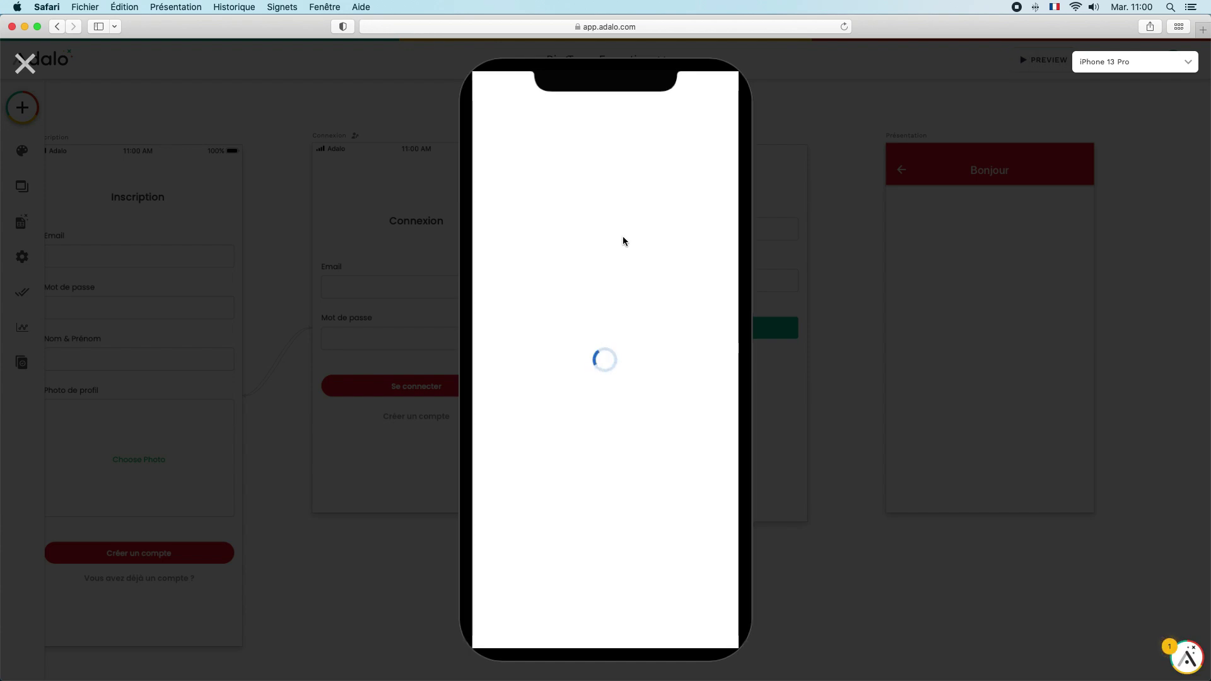
click(25, 63)
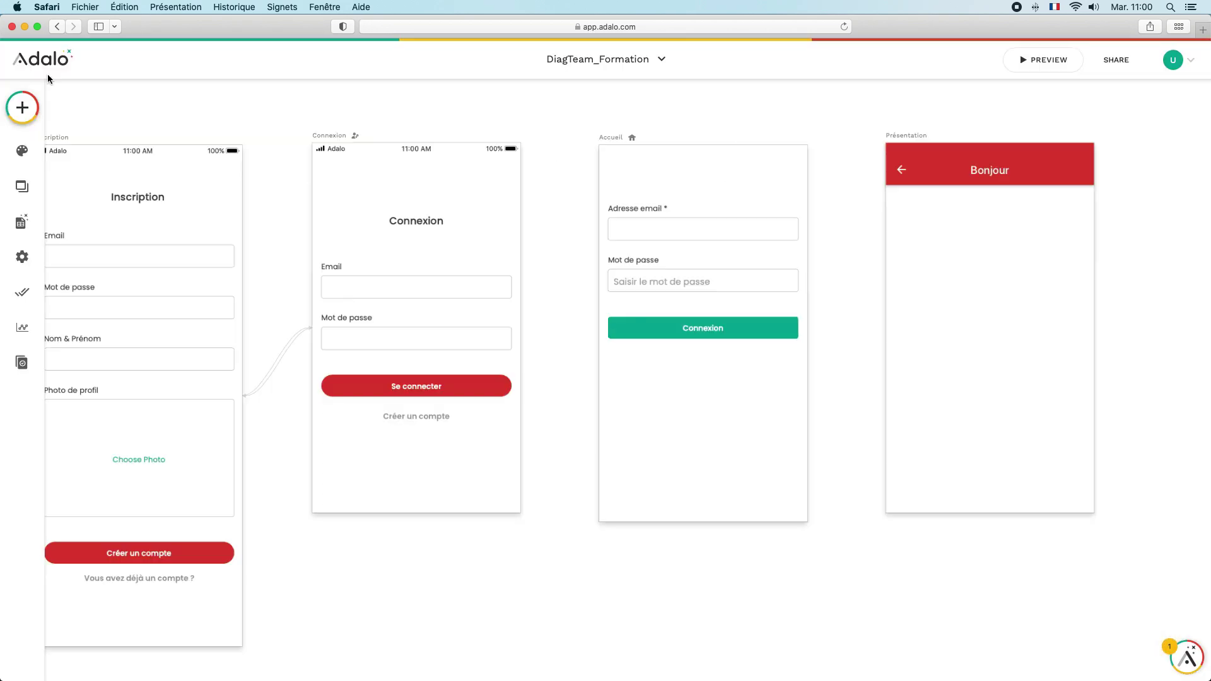
click(699, 283)
drag(699, 283, 699, 335)
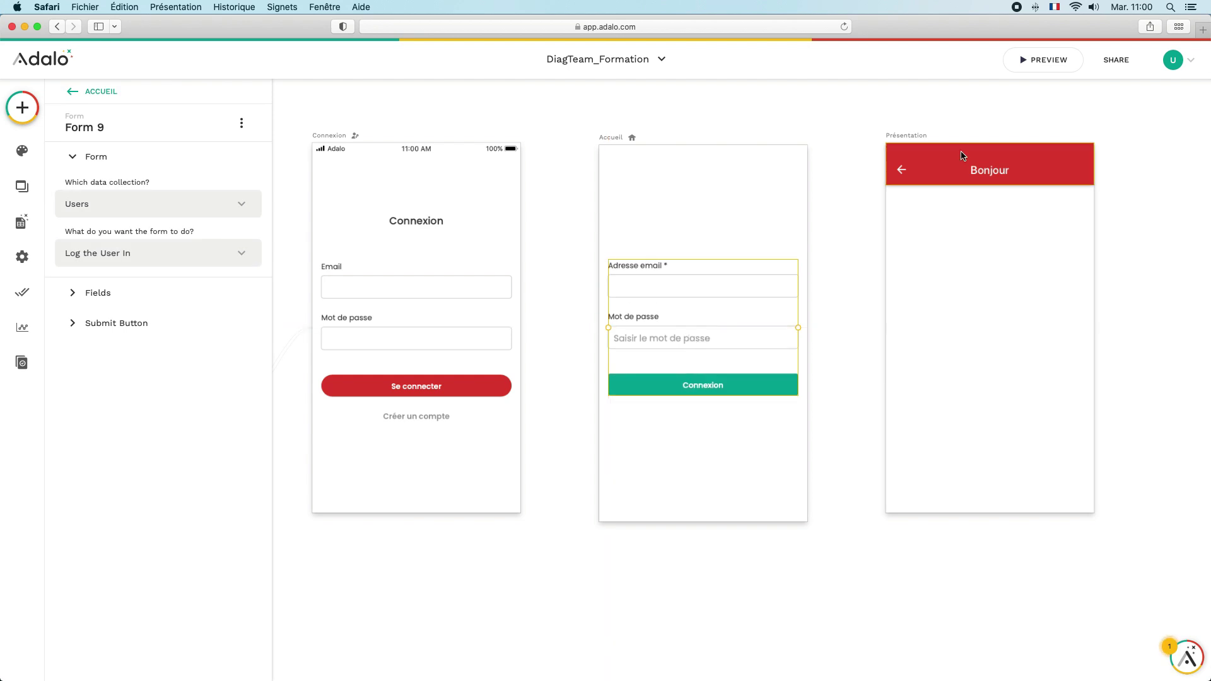
- Preview the app and submit the login form empty to check the required error texts
click(1044, 60)
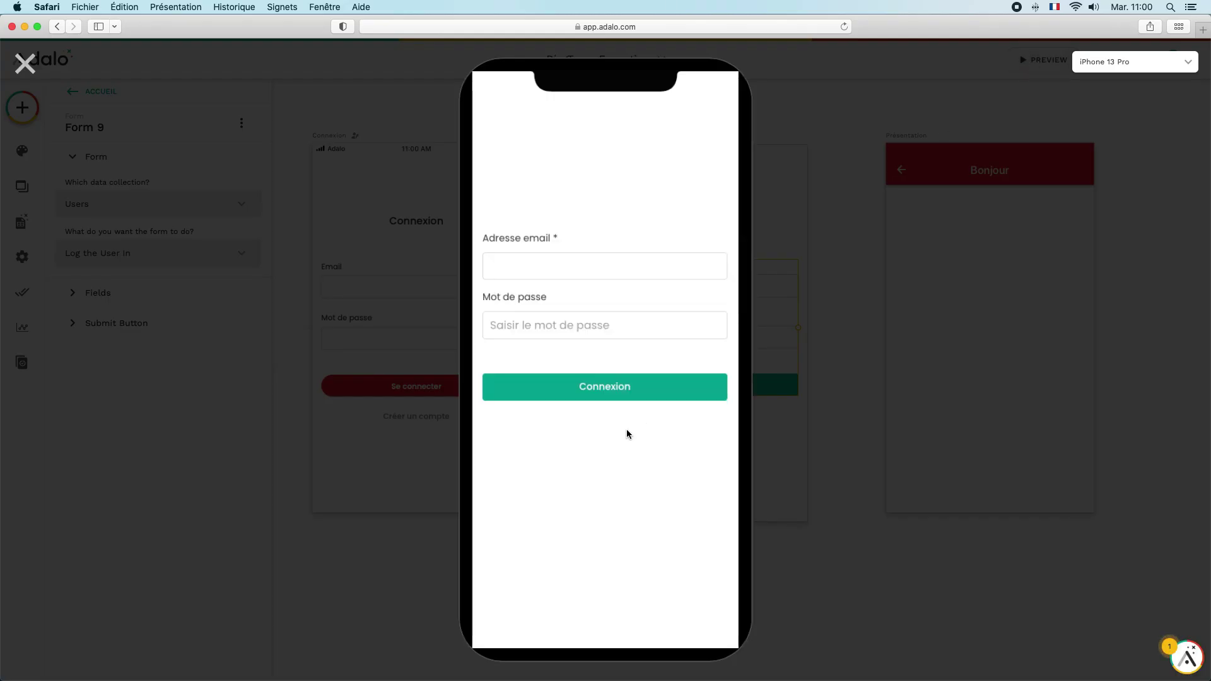
click(571, 266)
click(606, 424)
click(601, 399)
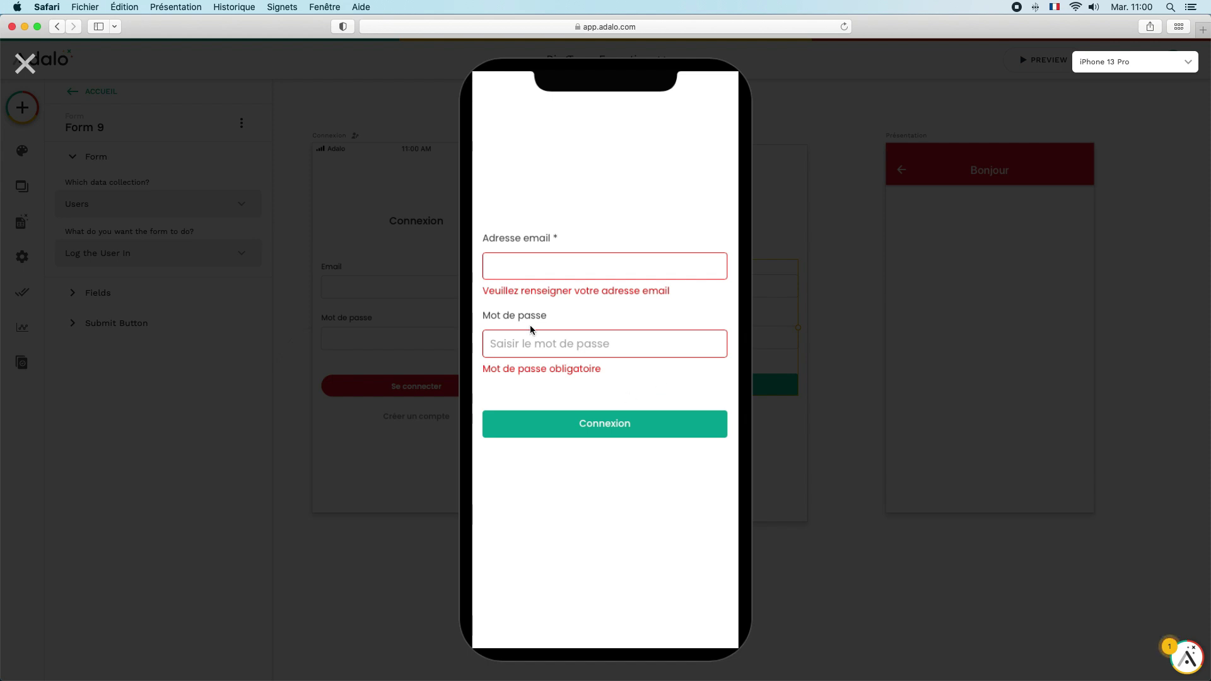
click(24, 63)
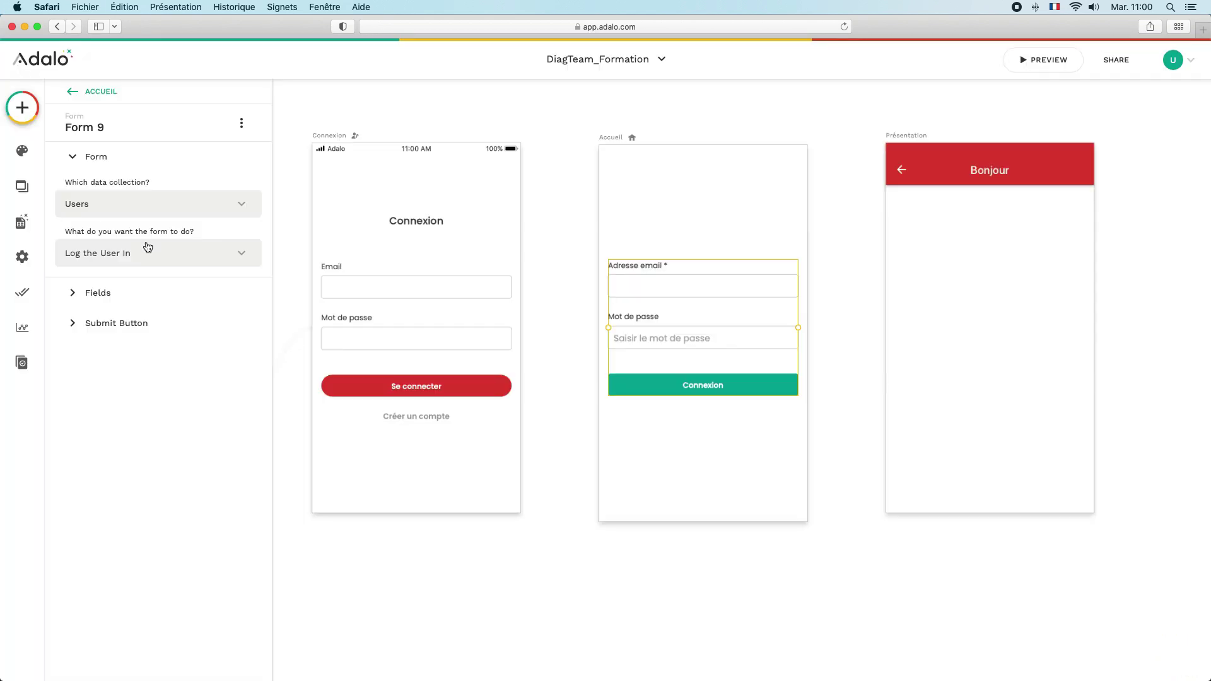
- Look through the Navigation components and delete the login form from the Accueil screen
click(26, 116)
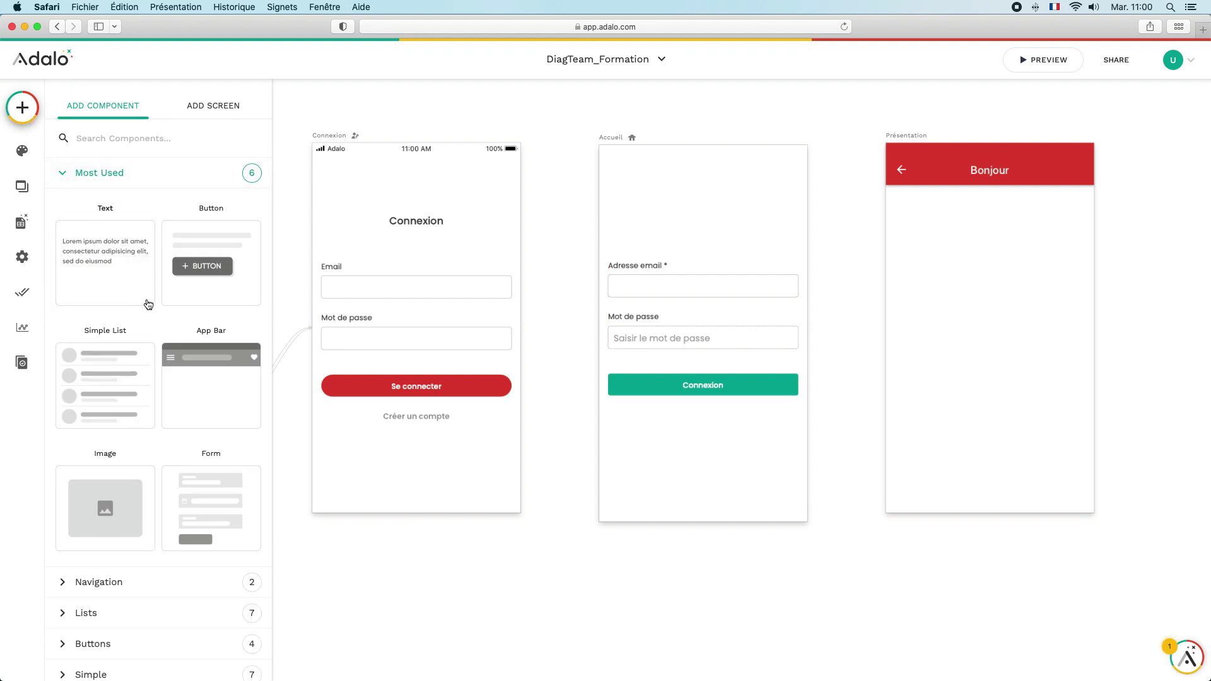
click(69, 173)
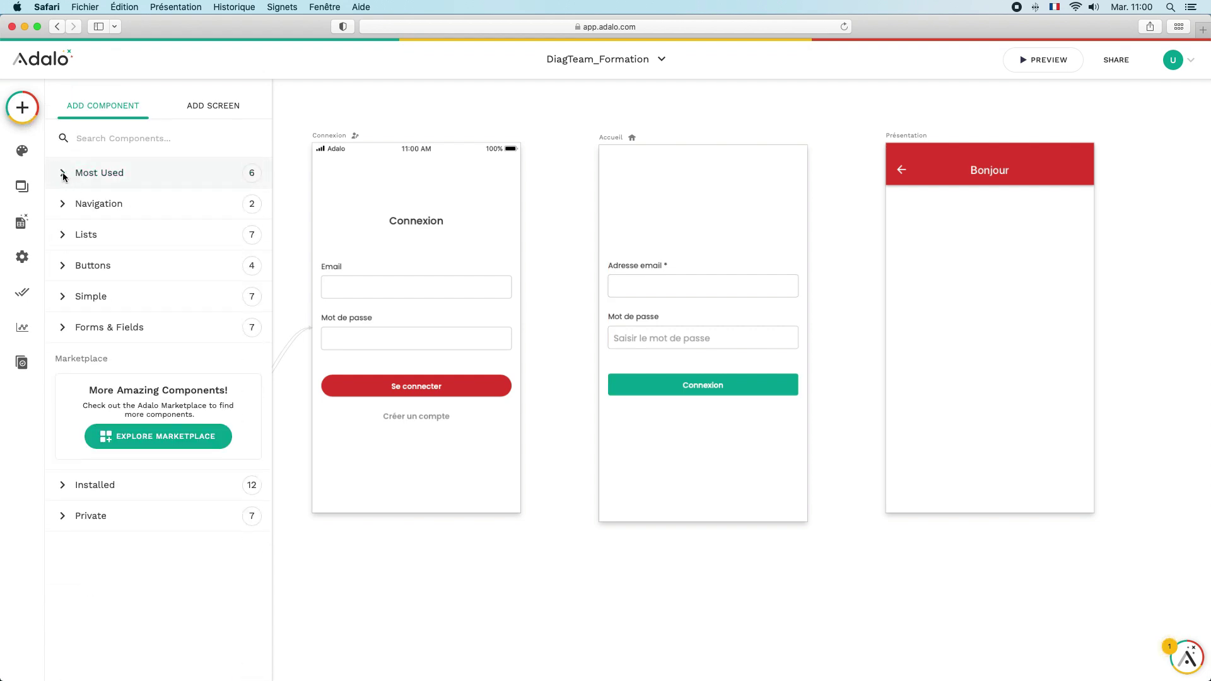
click(64, 205)
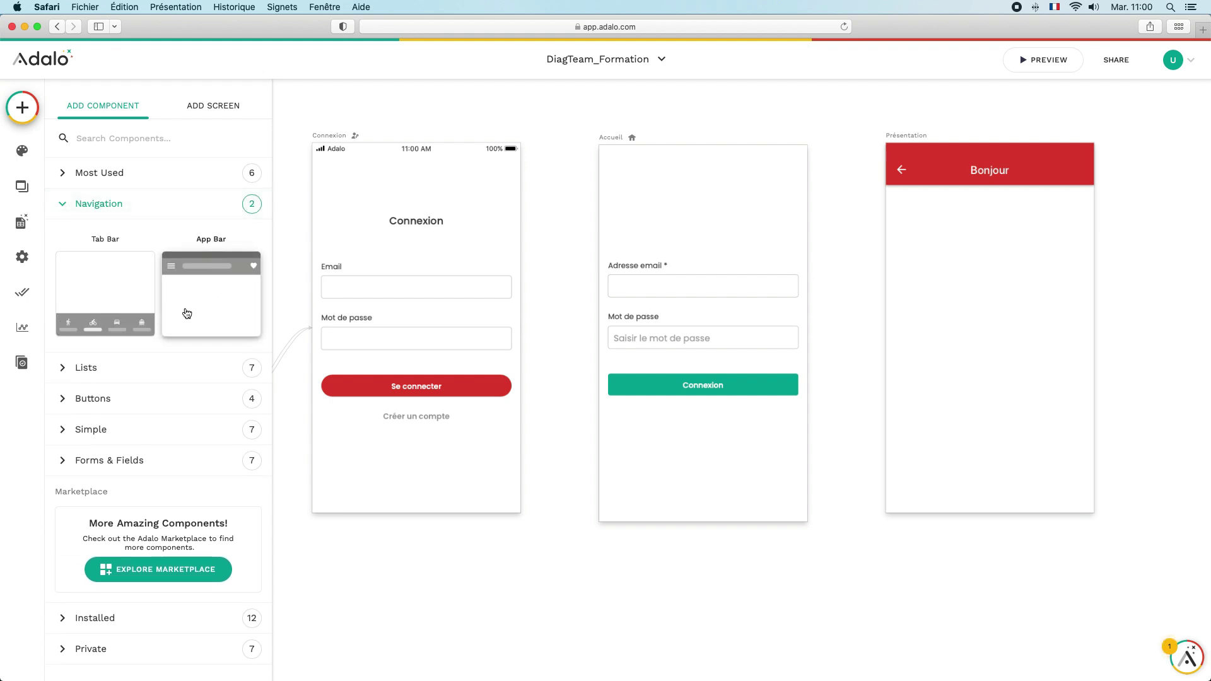
click(719, 332)
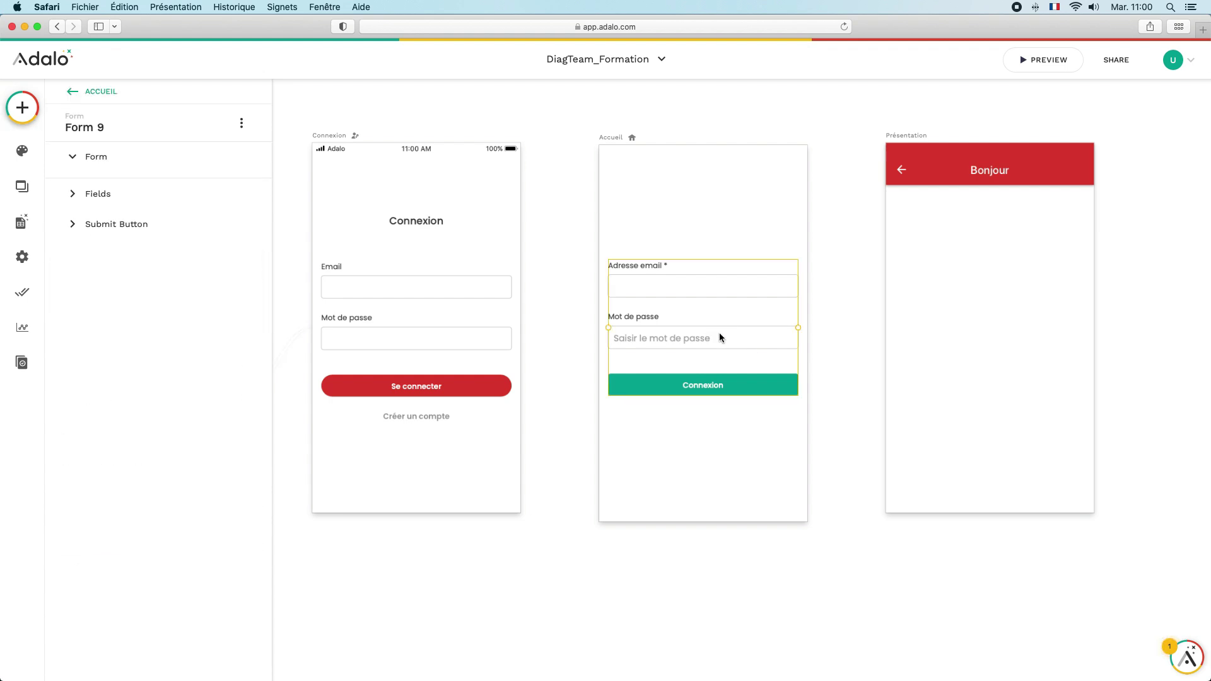
key(BackSpace)
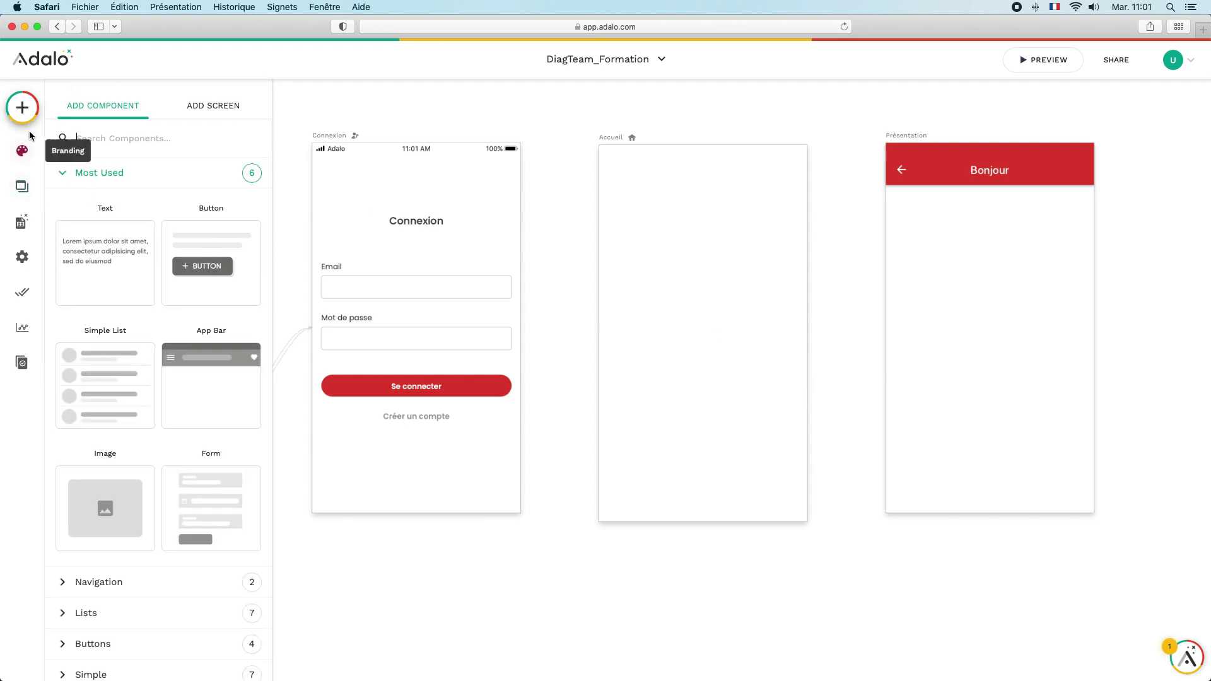
- Add a Tab Bar navigation component to the Accueil screen
click(64, 174)
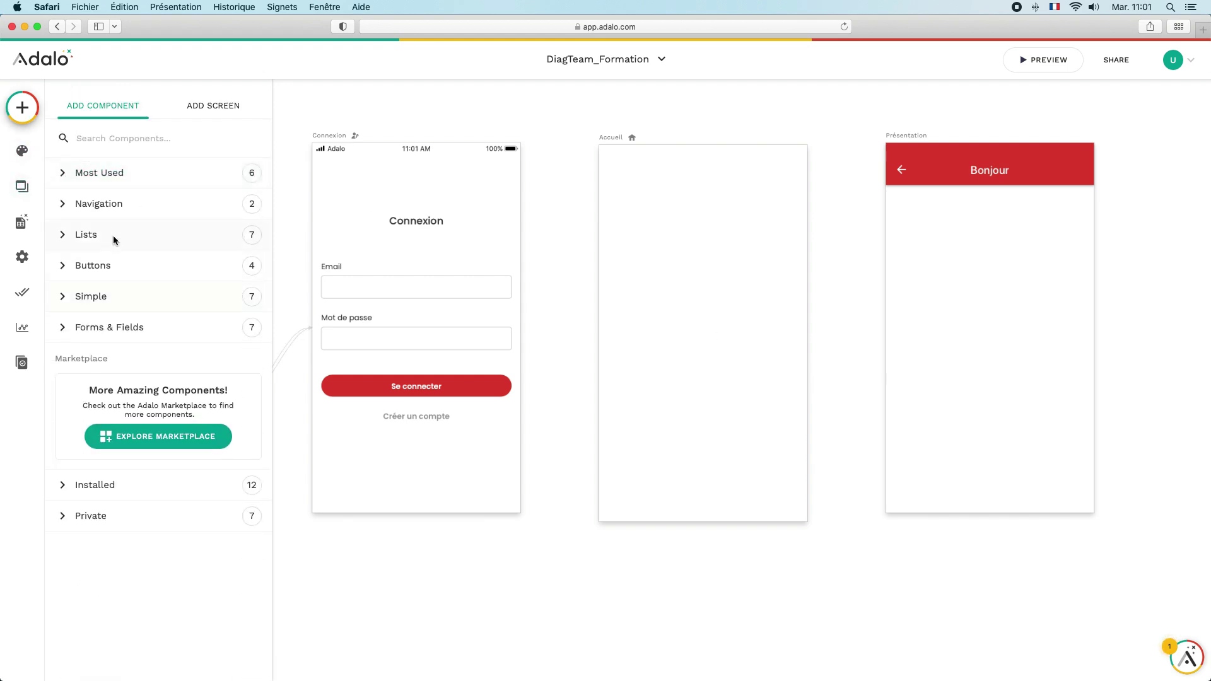
click(61, 205)
drag(101, 285, 661, 453)
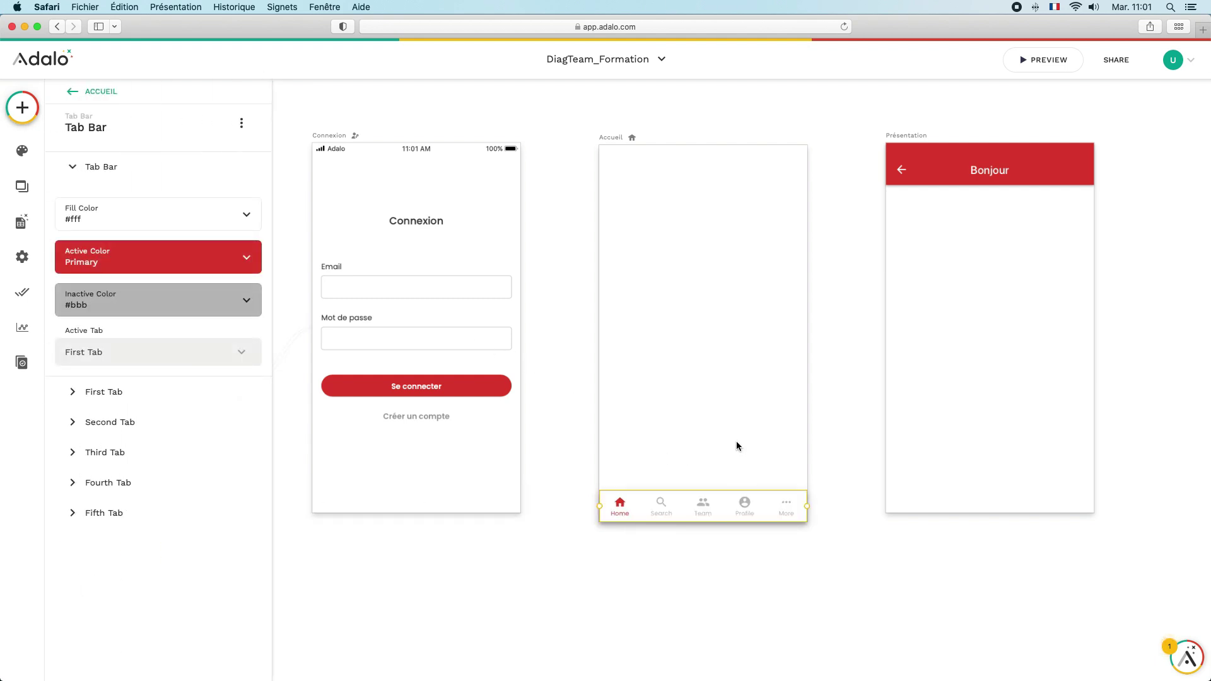
click(701, 434)
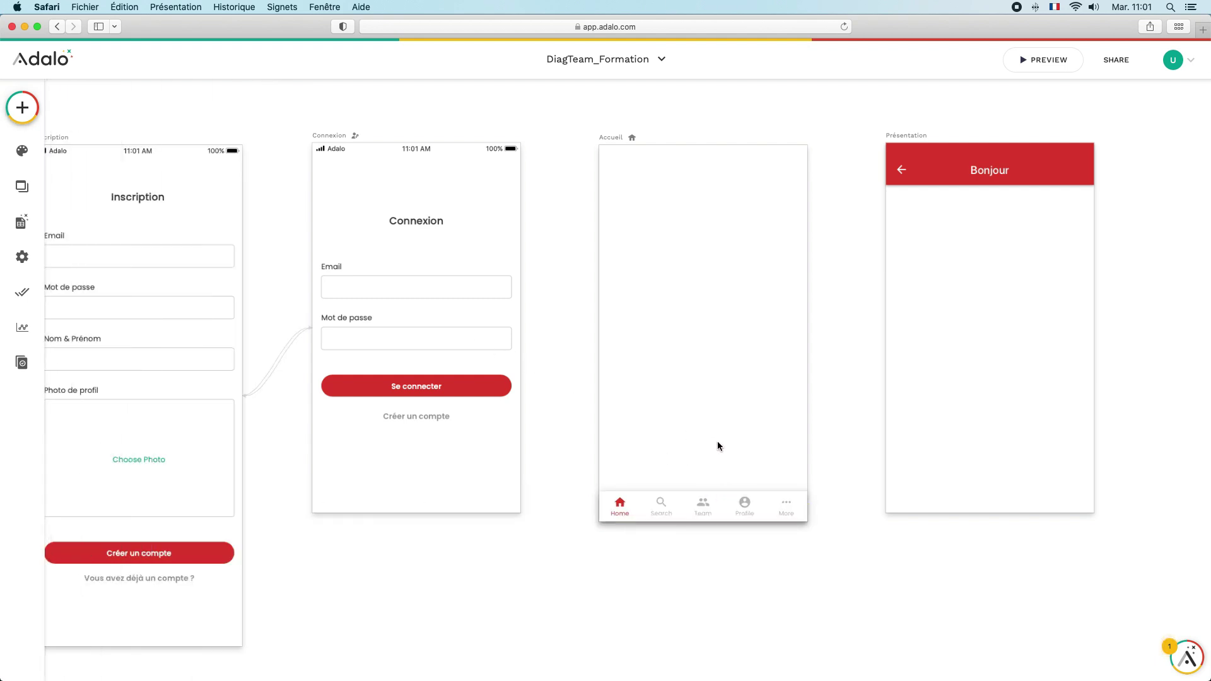
- Review the tab bar's First Tab settings and set its active tab to Second Tab
click(688, 515)
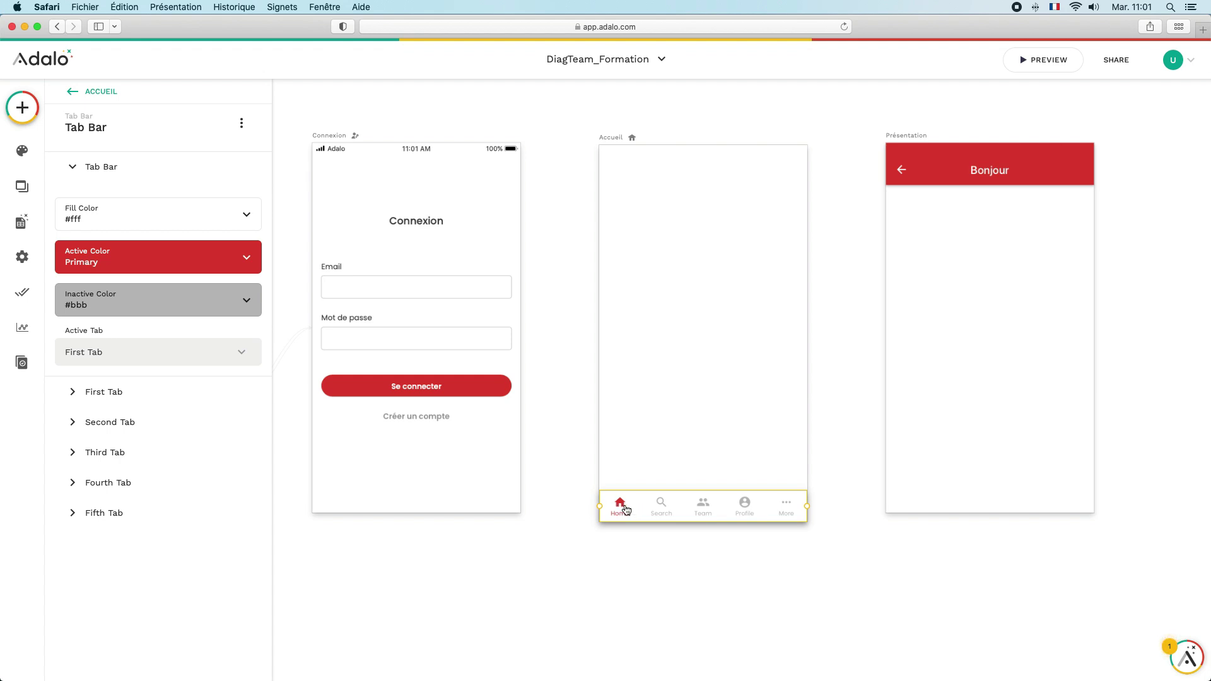
click(75, 395)
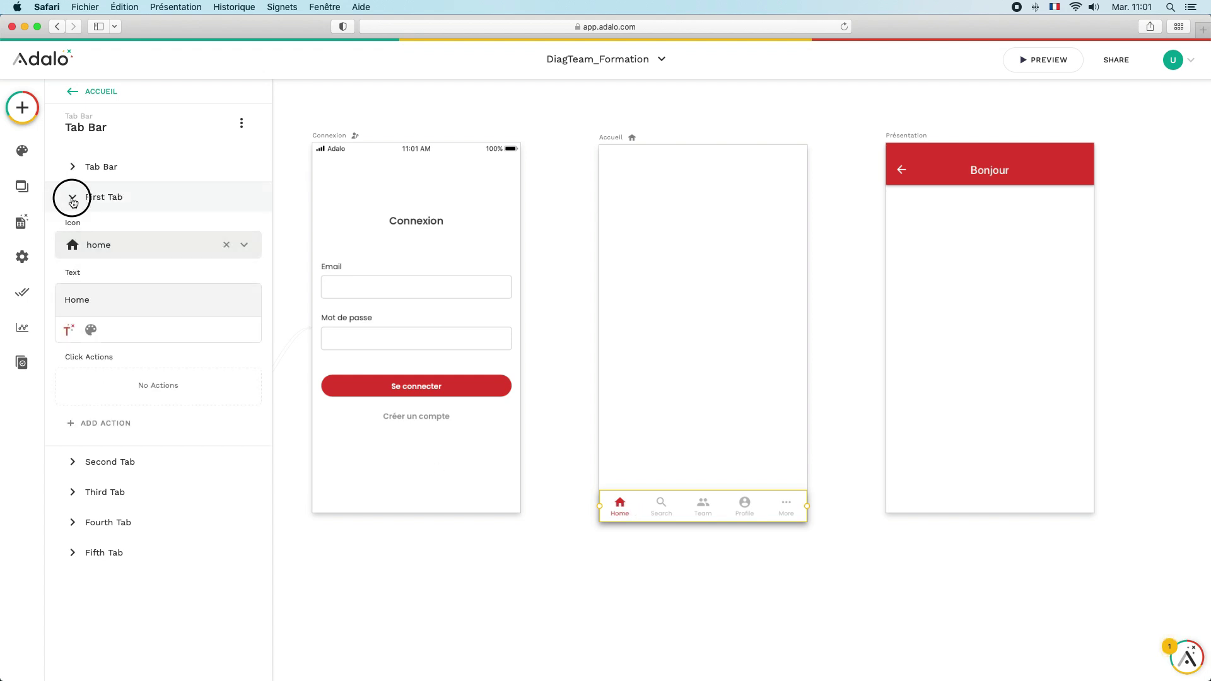
click(73, 200)
click(72, 166)
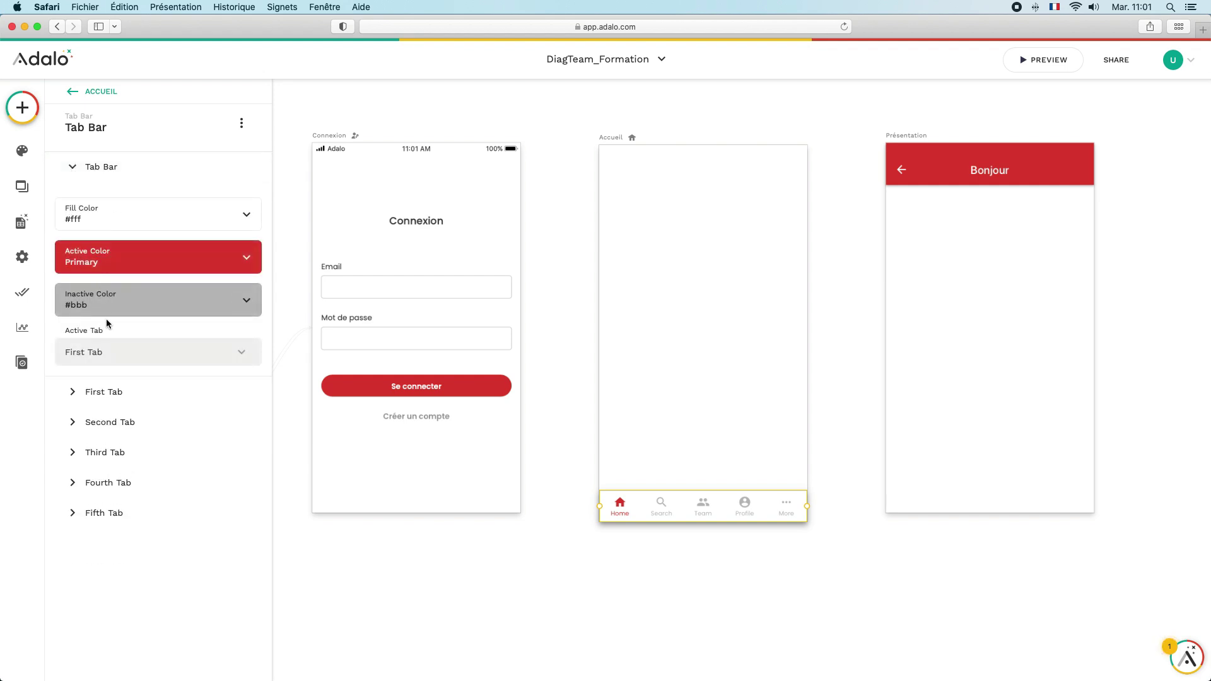
click(241, 357)
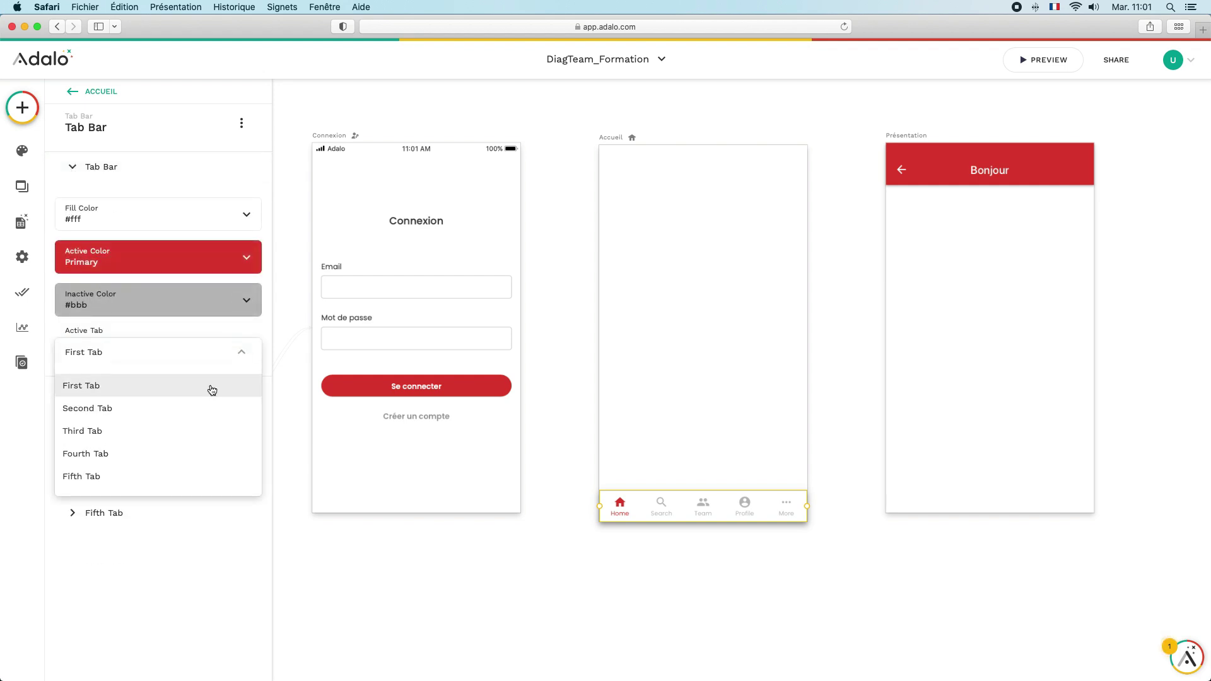
click(173, 414)
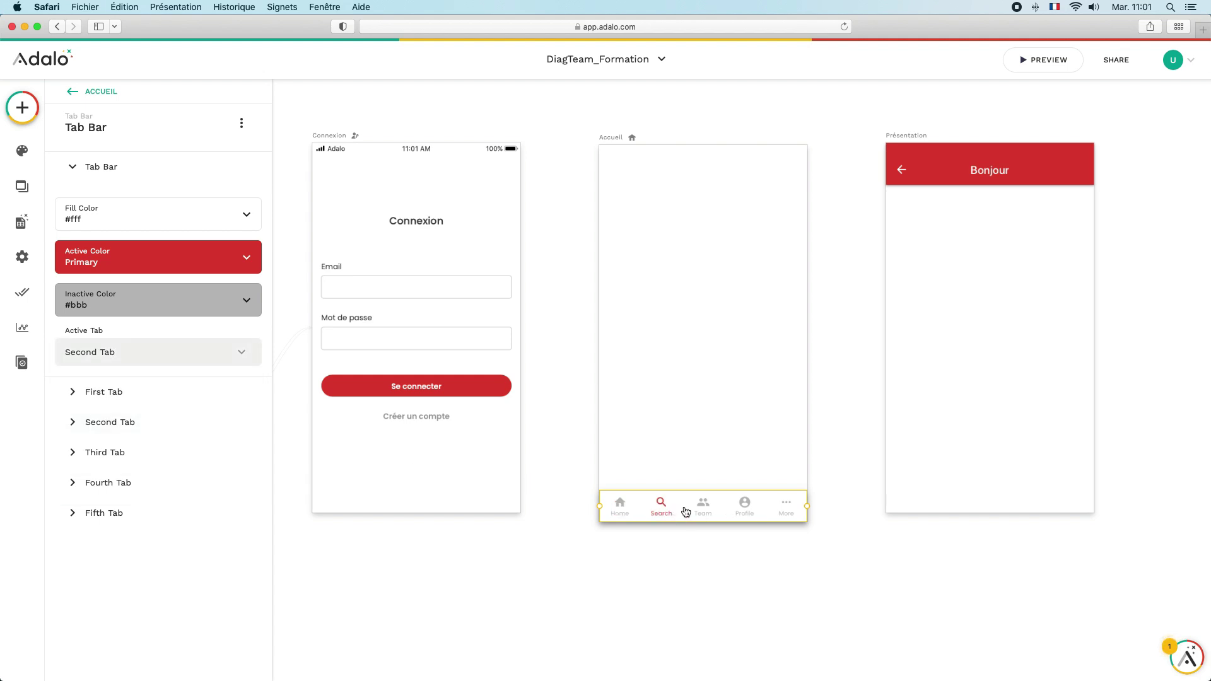
- Change the text of the tab bar's Second Tab to "Recherche"
click(88, 422)
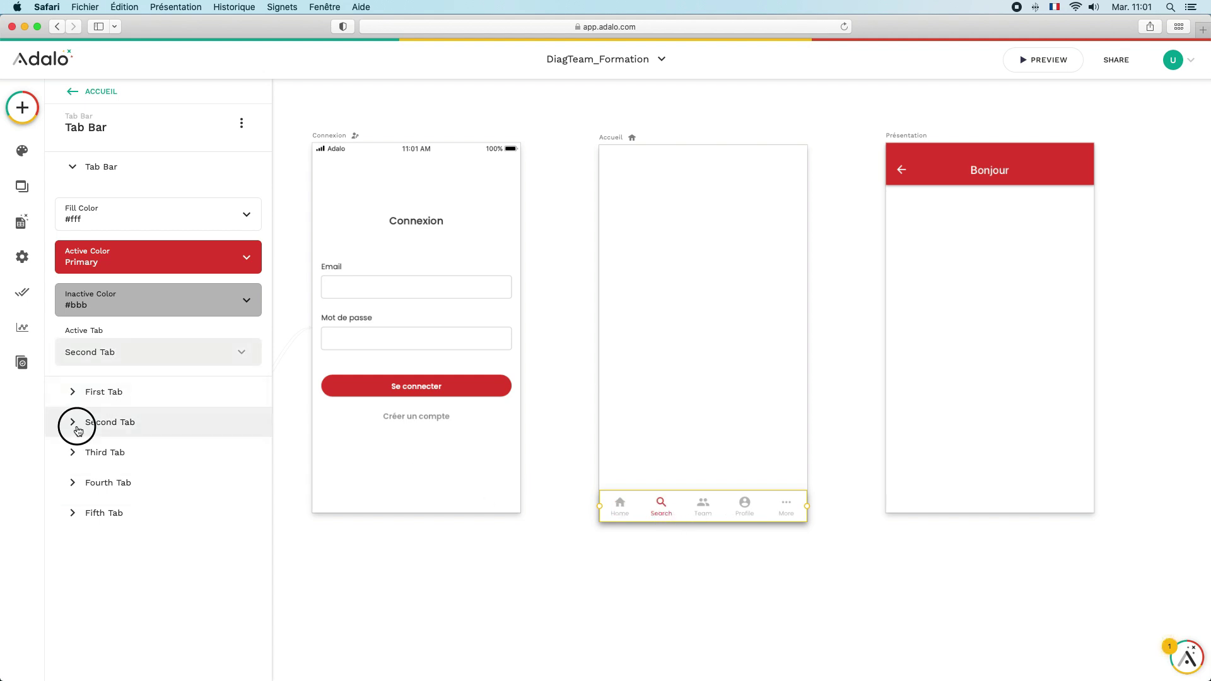
double_click(93, 333)
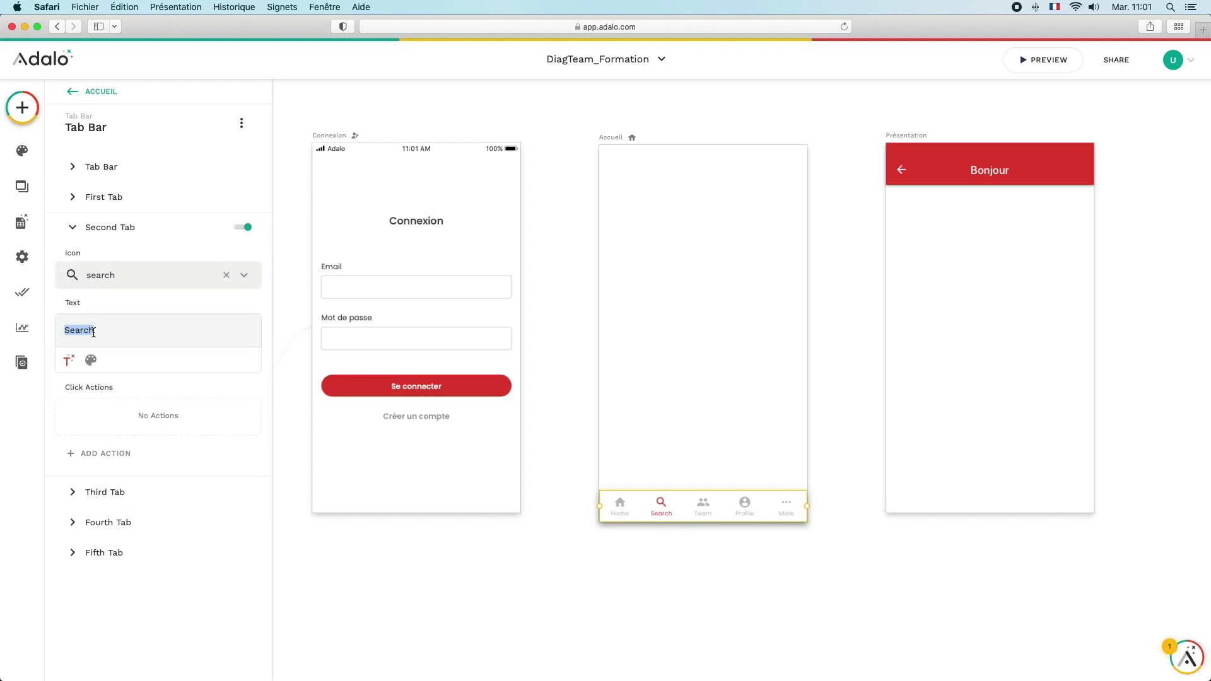
text(Reche)
click(717, 473)
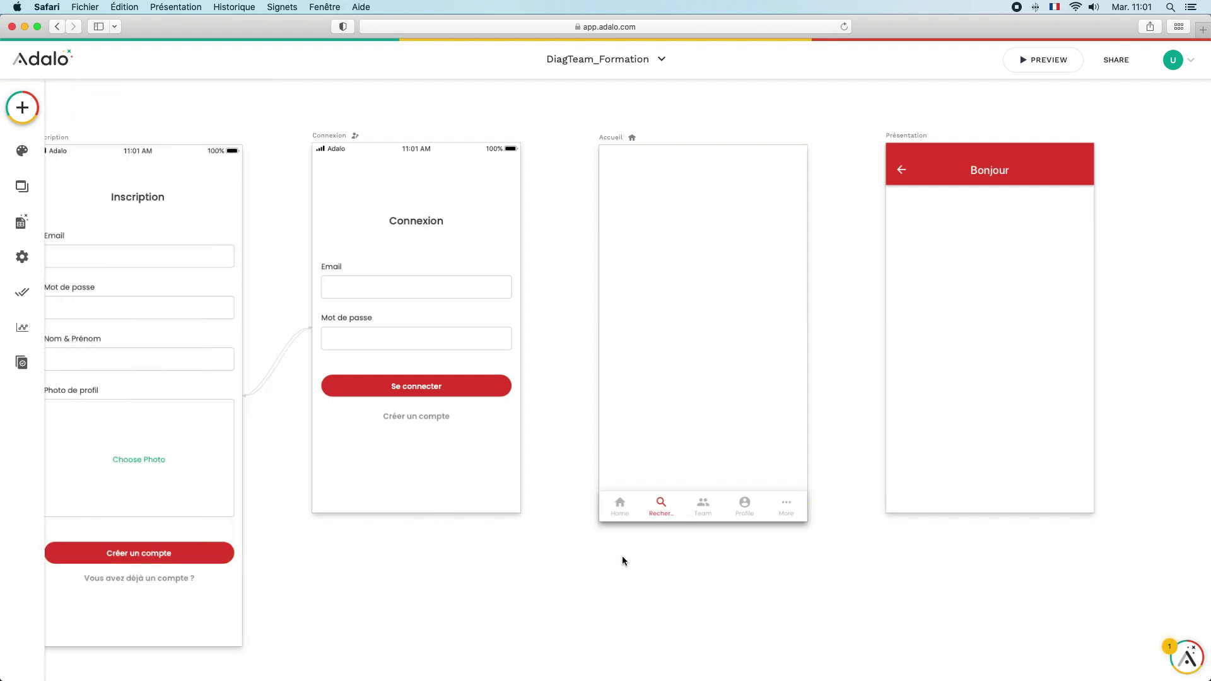
- Disable the tab bar's Fifth Tab and preview the app to check the tab bar
click(728, 518)
click(70, 505)
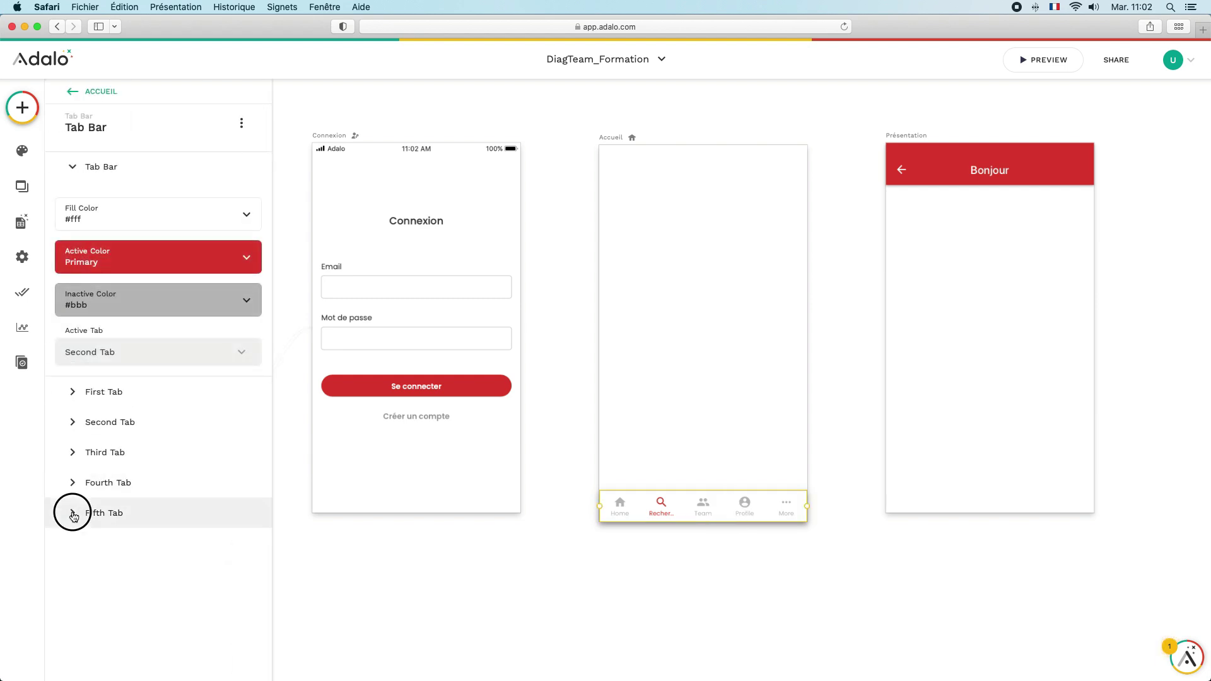
click(244, 318)
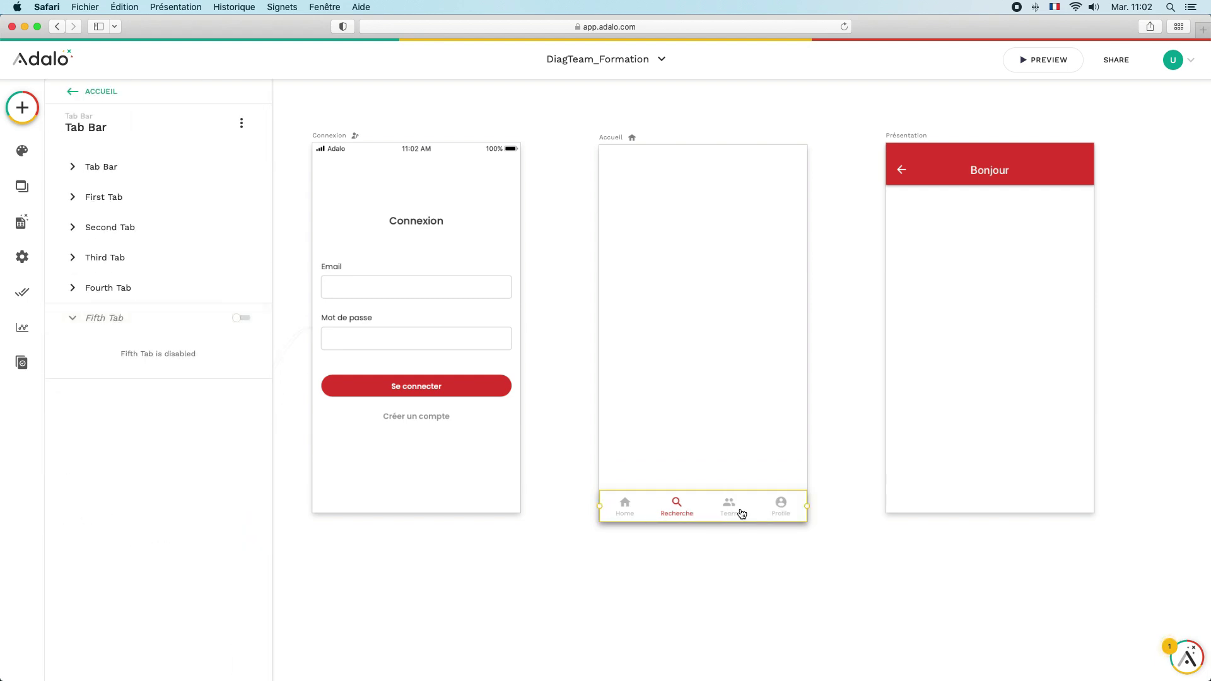
click(753, 462)
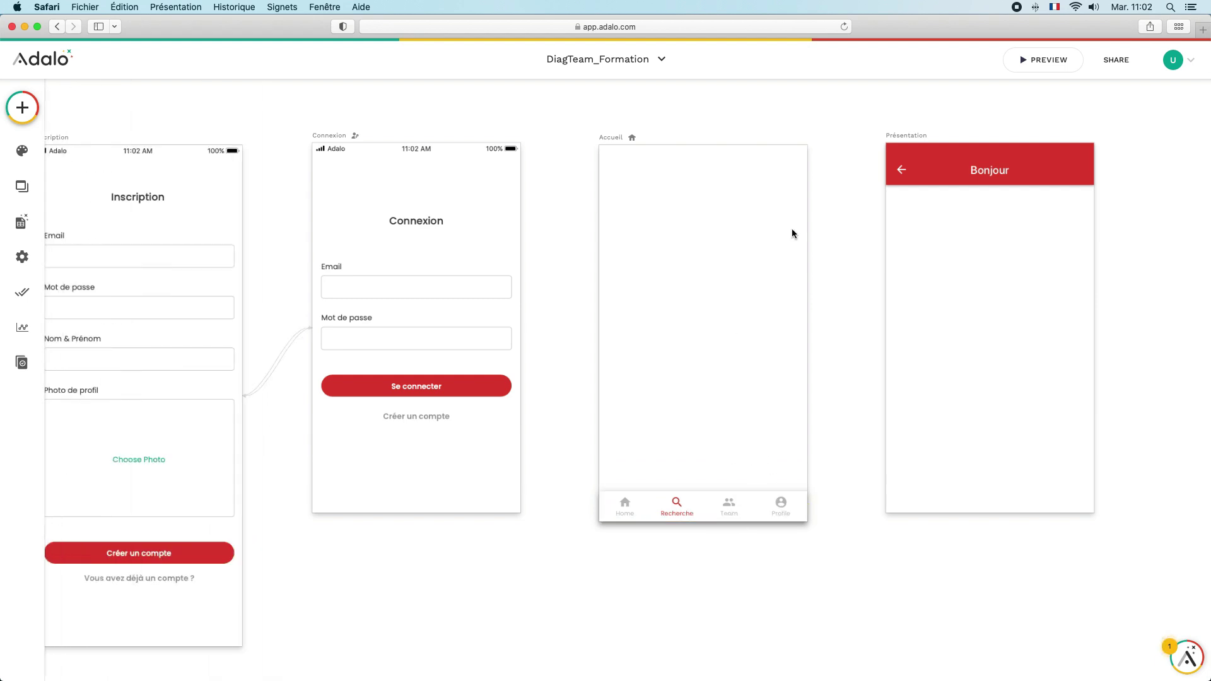
click(1034, 64)
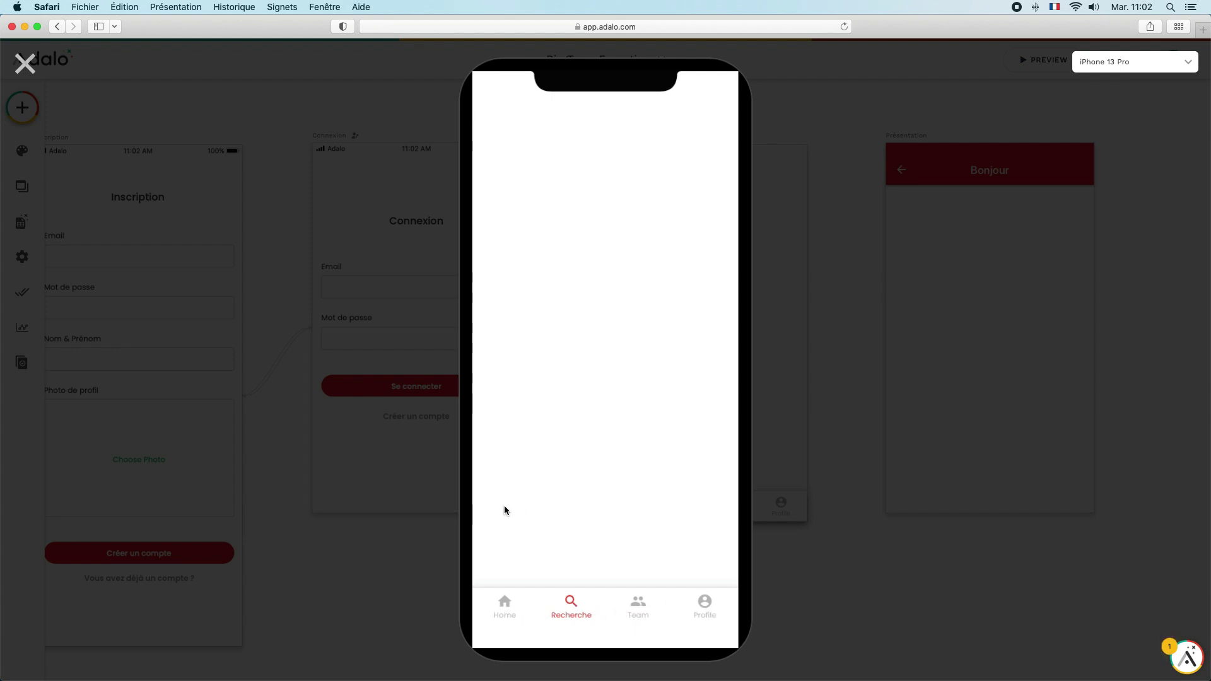
click(26, 63)
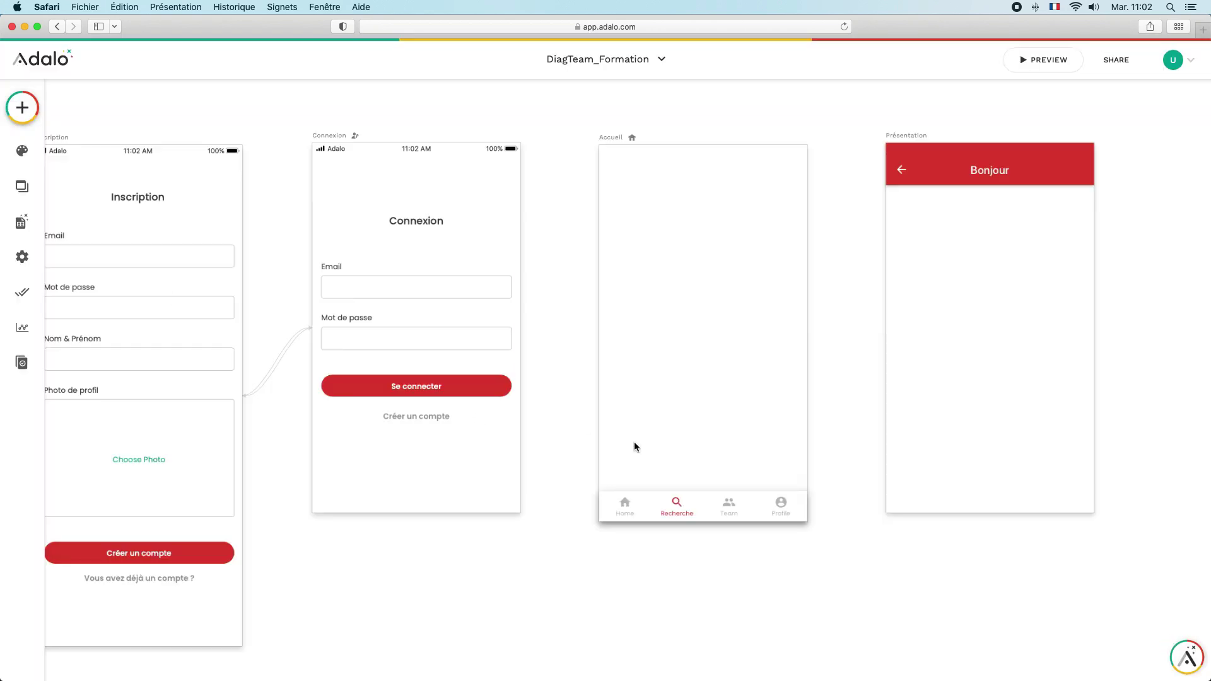
- Delete the Tab Bar component from the Accueil screen
click(643, 505)
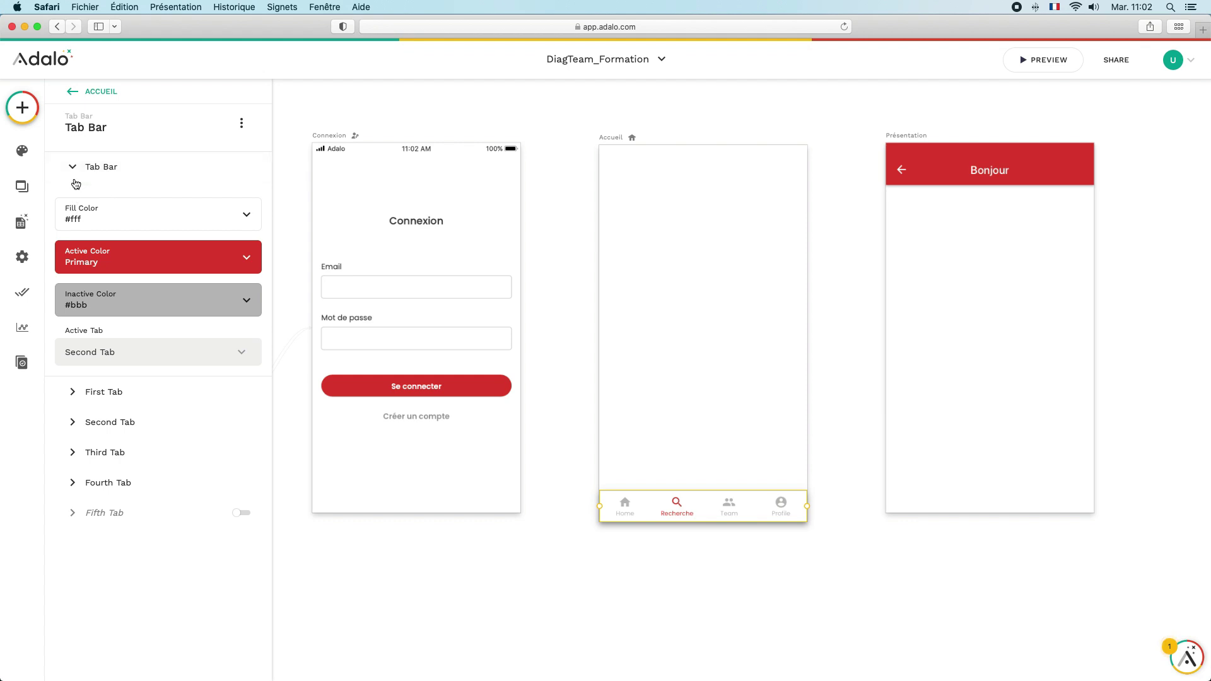
click(22, 111)
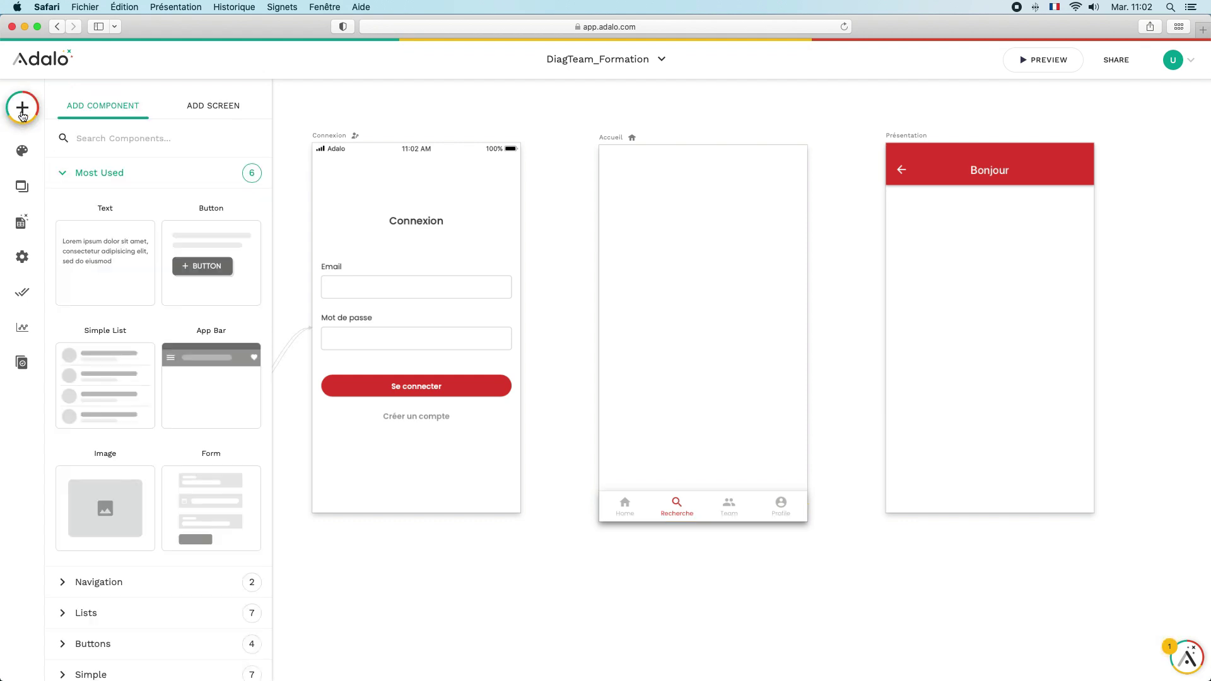
click(653, 504)
click(242, 123)
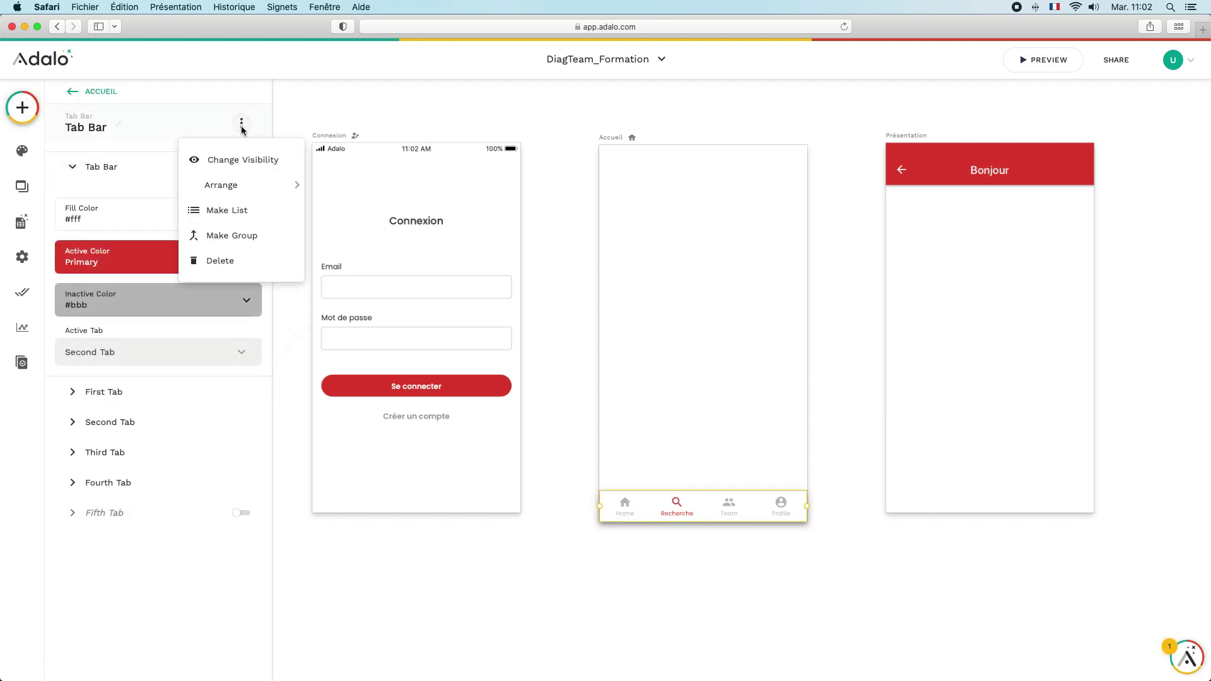
click(212, 261)
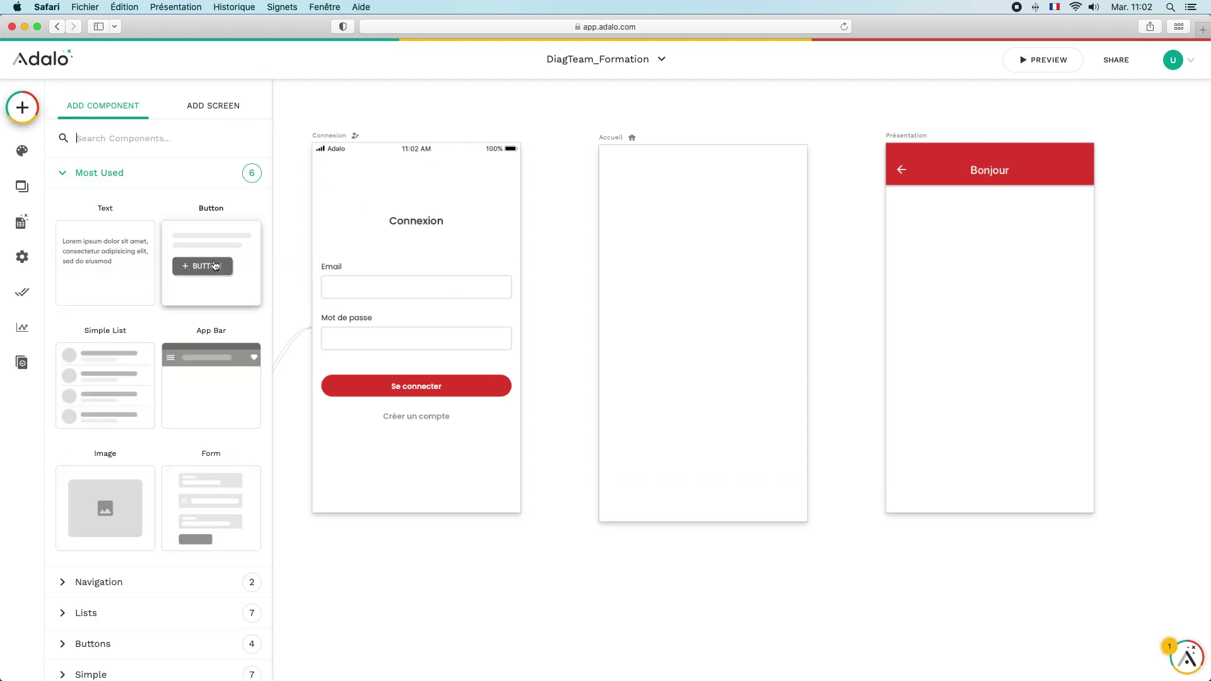
- Place an Action Button near the lower-right corner of the Accueil screen and remove it again
click(59, 173)
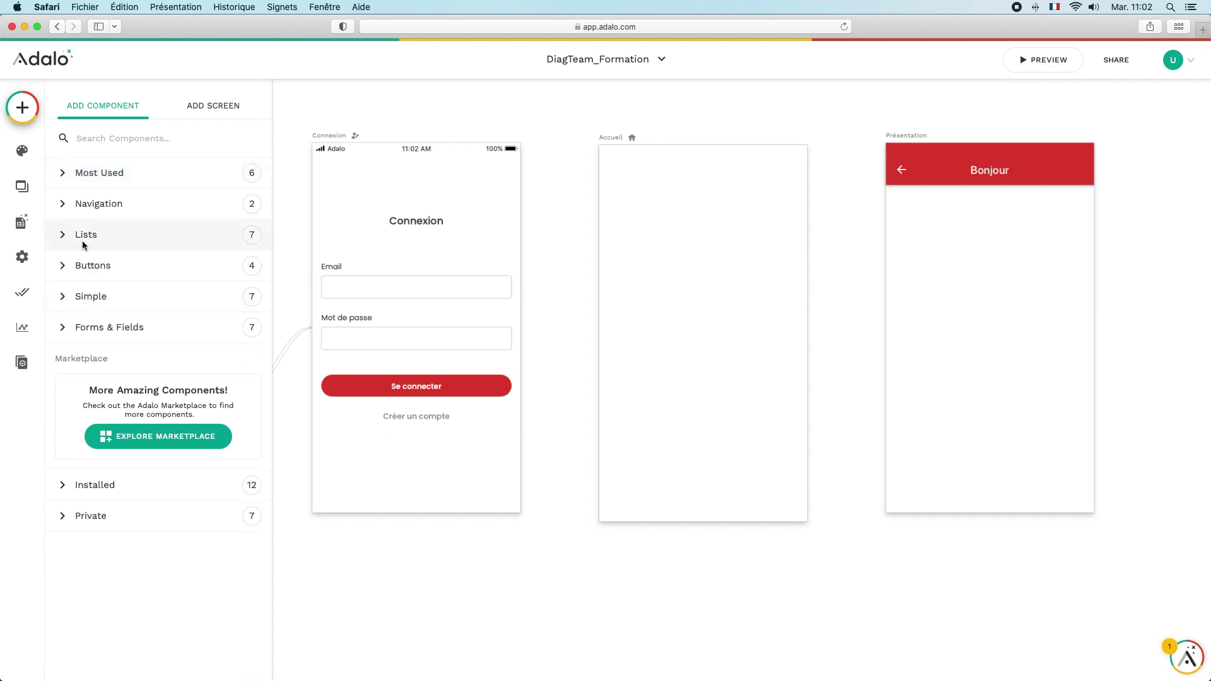
click(63, 266)
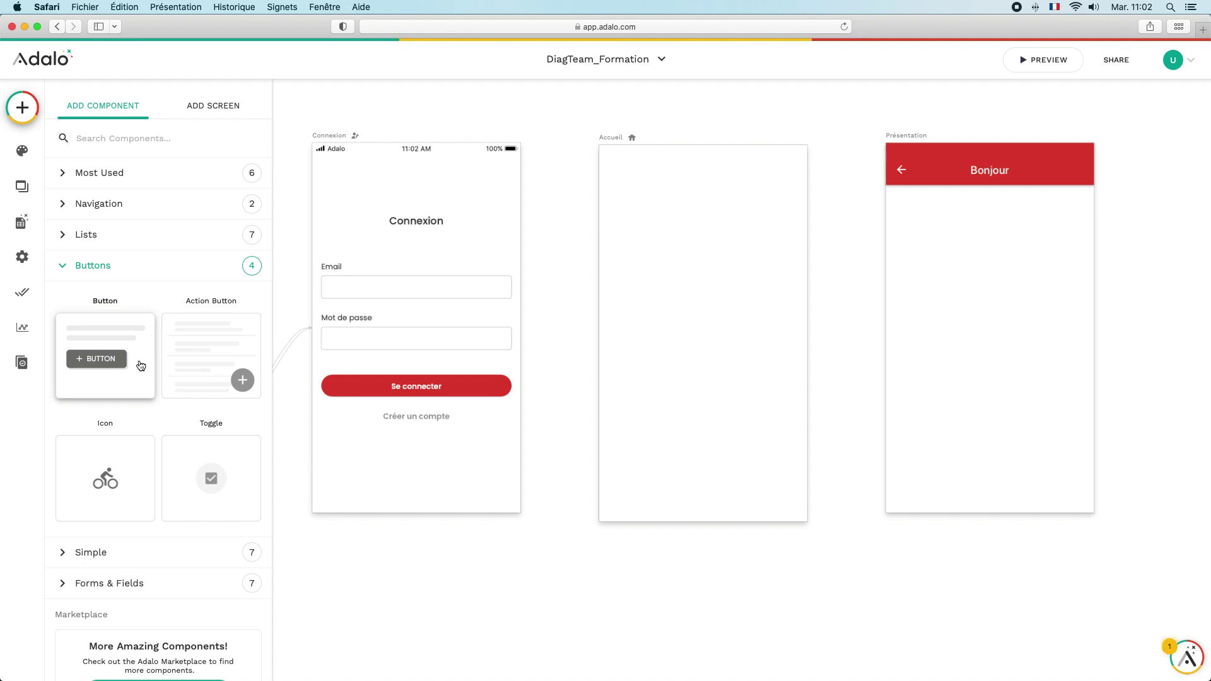
drag(210, 372, 783, 485)
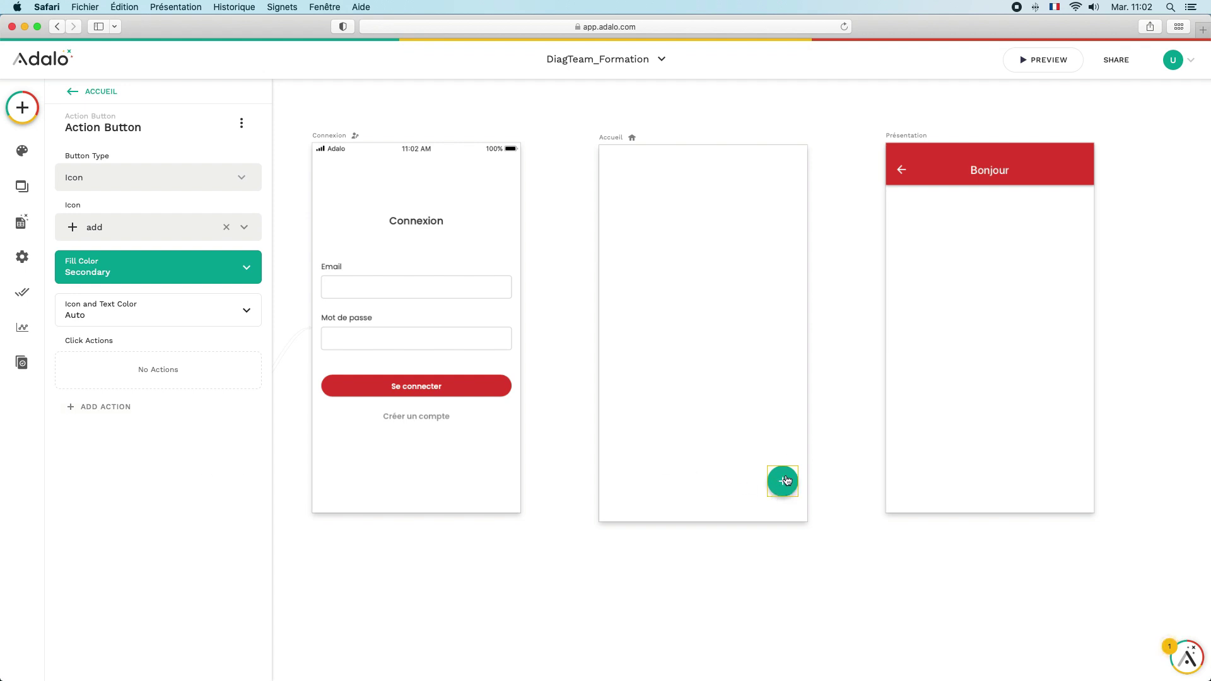
click(665, 413)
- Add an Icon component from the Buttons category near the left edge of the Accueil screen
click(23, 107)
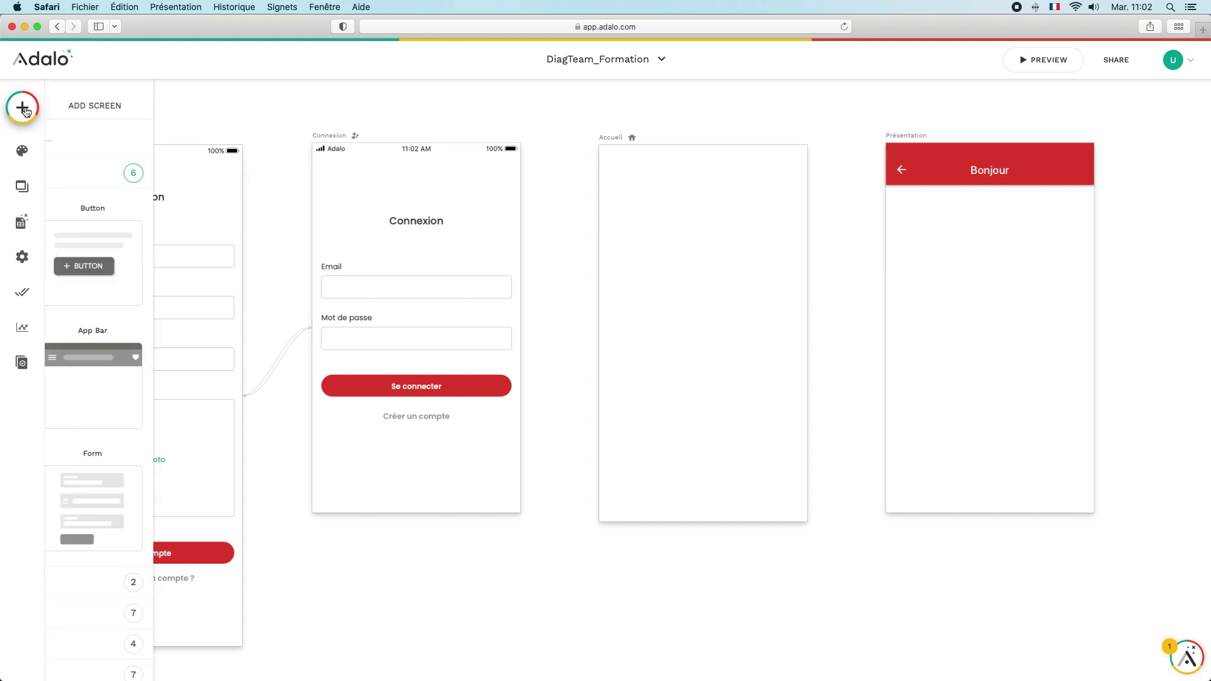
click(64, 174)
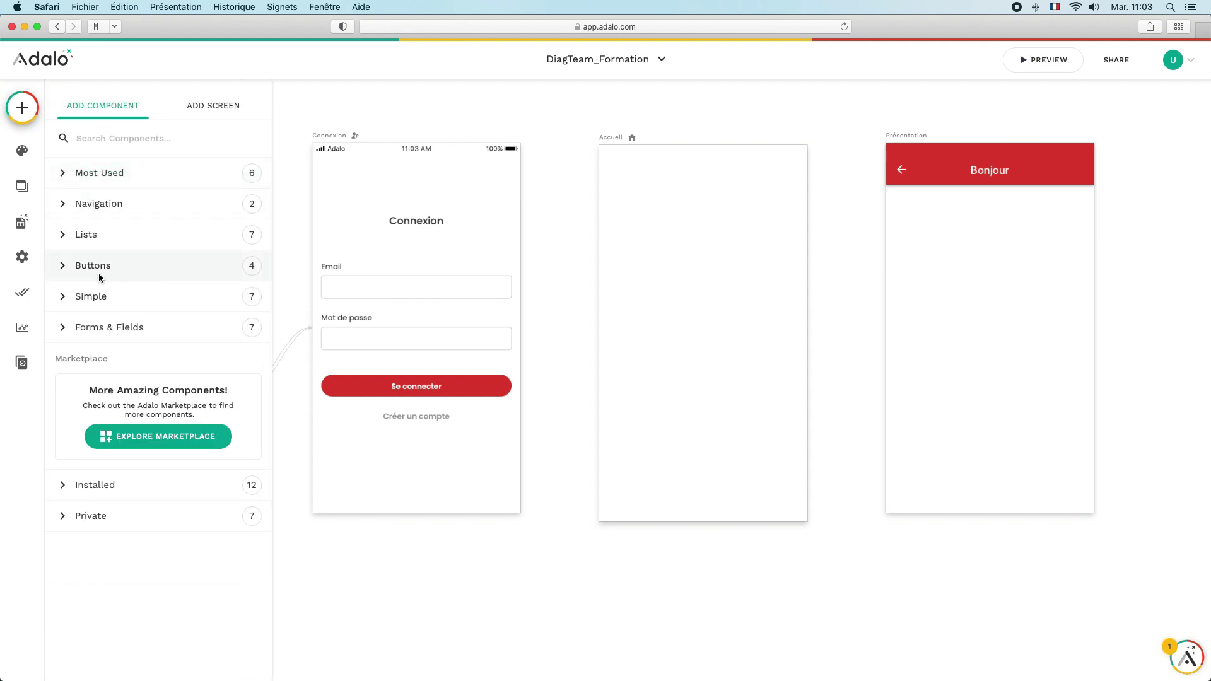
click(65, 270)
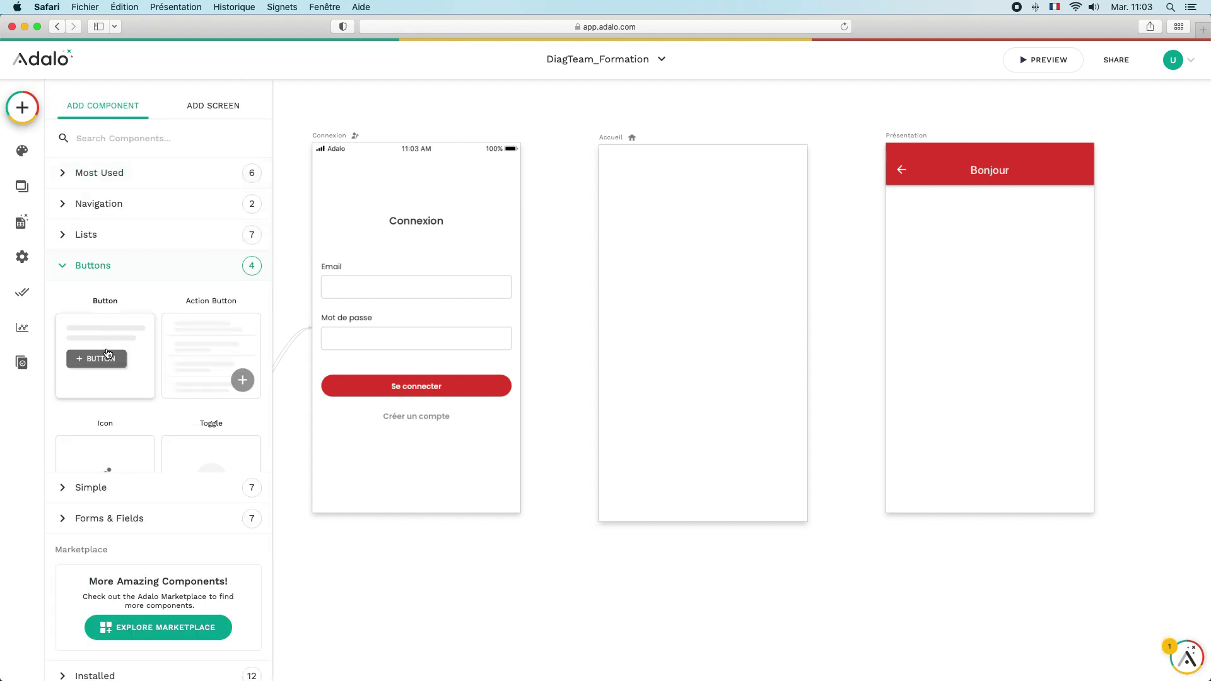
drag(105, 478, 629, 303)
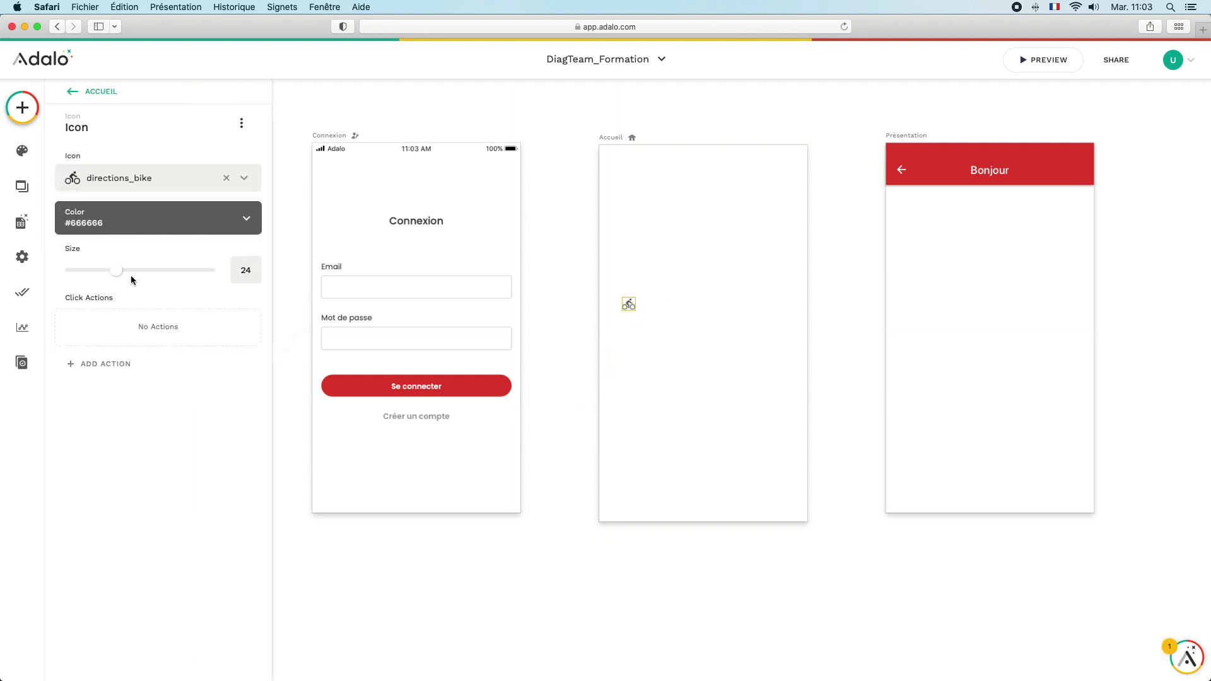
- Set the icon's size to 37, its color to Primary and its symbol to add_circle
drag(120, 272, 144, 272)
click(246, 221)
click(134, 422)
click(225, 180)
click(199, 181)
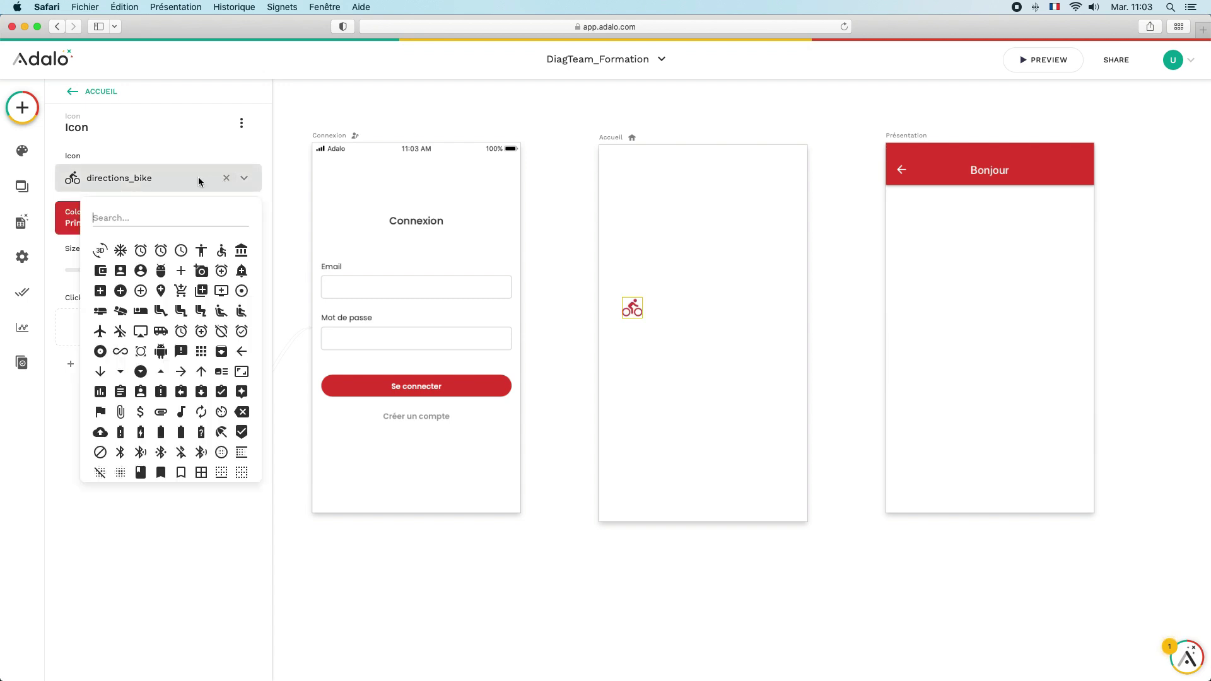
click(121, 291)
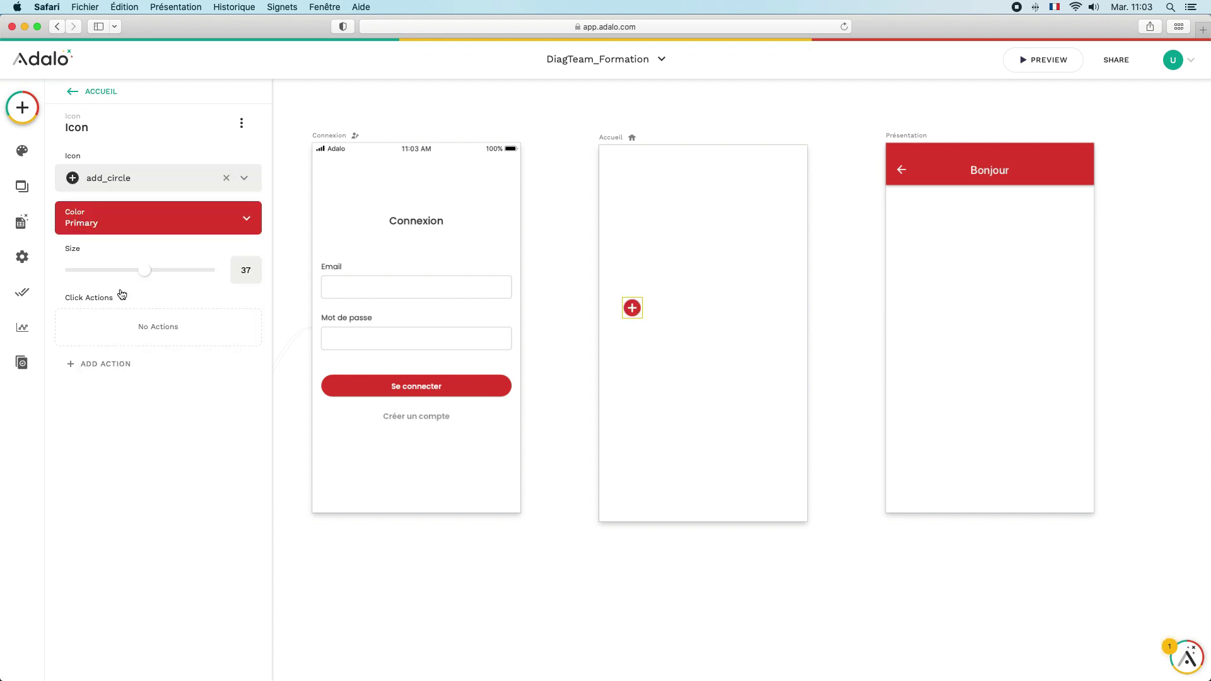
- Delete the add_circle icon from the Accueil screen
click(713, 385)
click(633, 308)
key(Delete)
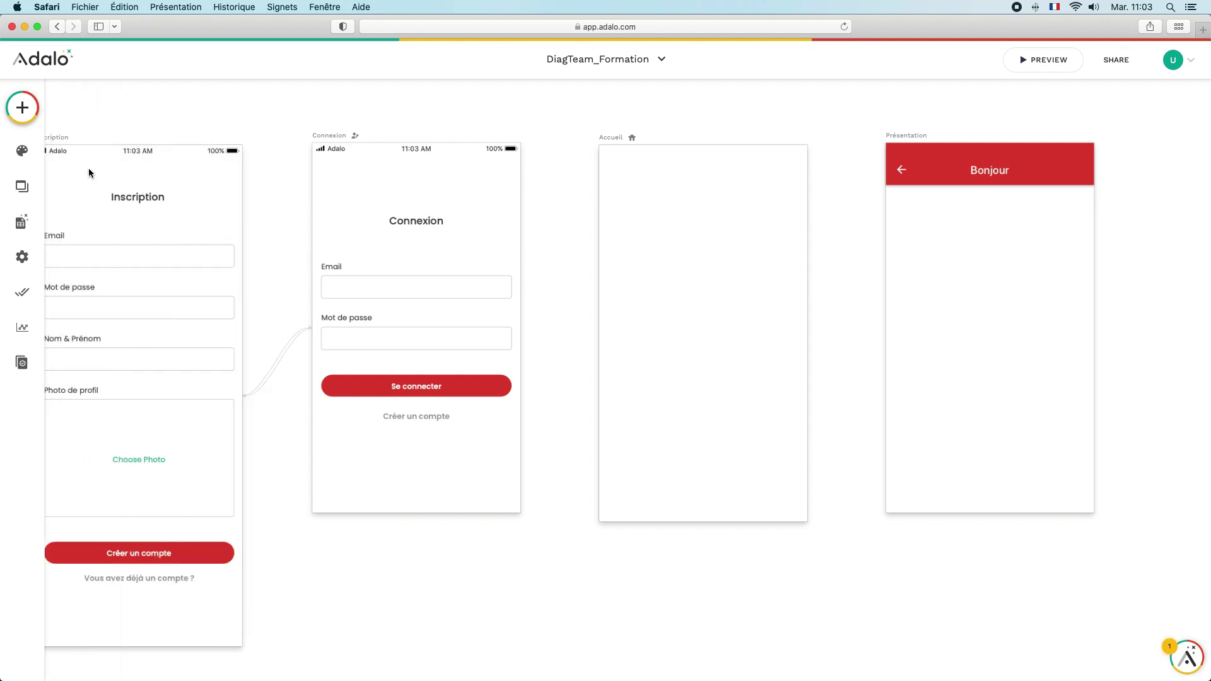
- Add a Toggle component to the Accueil screen and move it near the screen's left edge
click(22, 107)
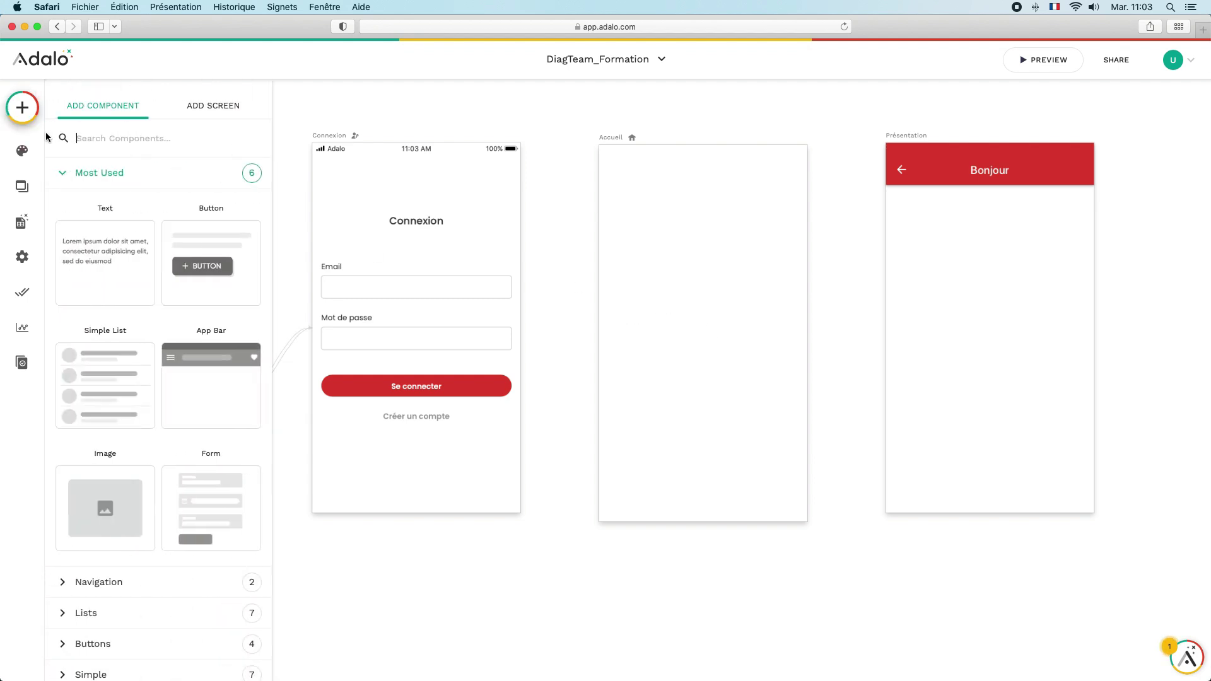
click(61, 177)
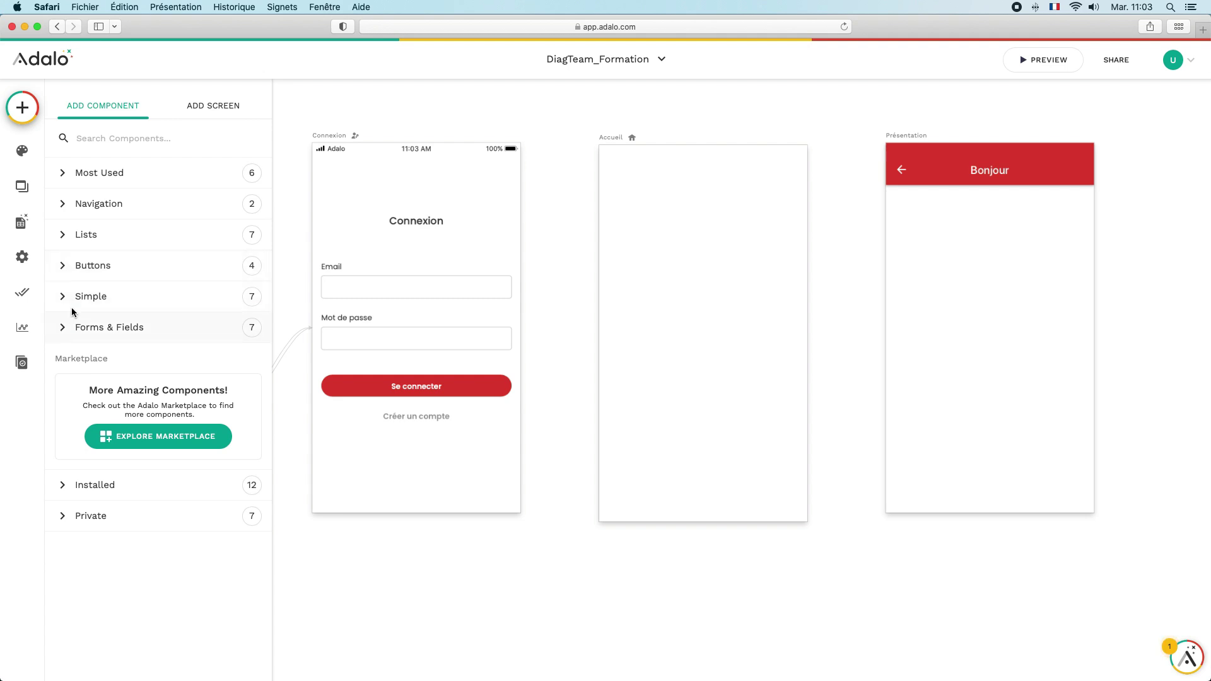
click(61, 266)
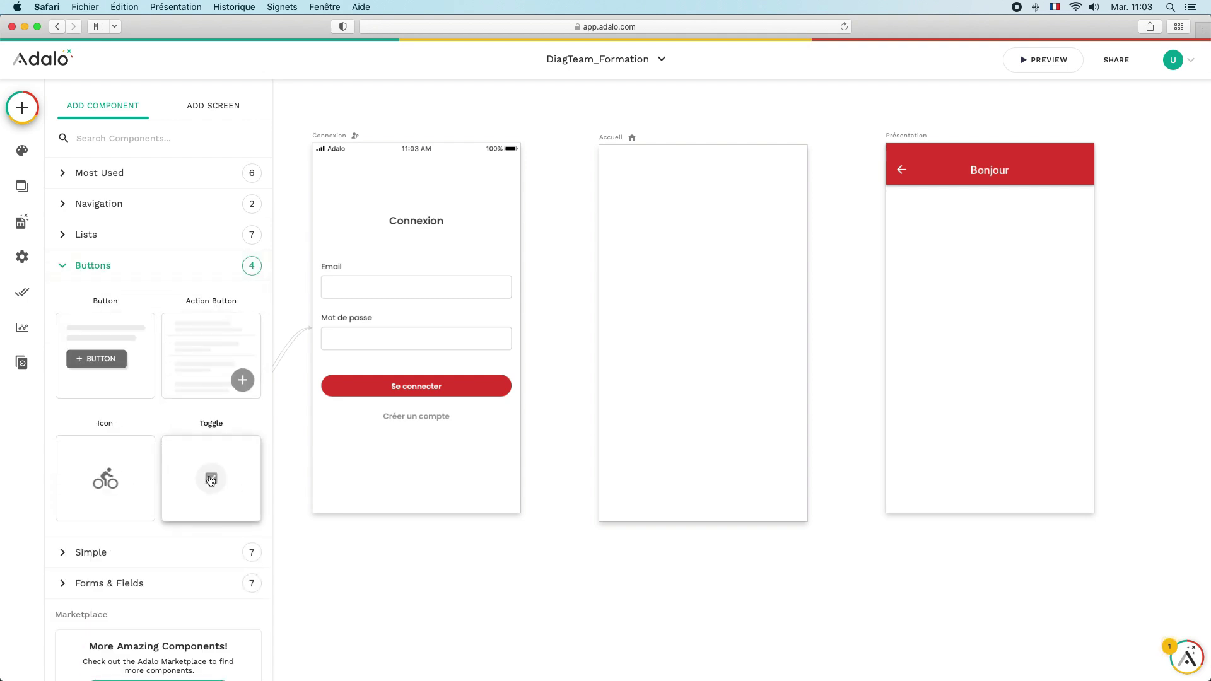
drag(211, 481, 652, 318)
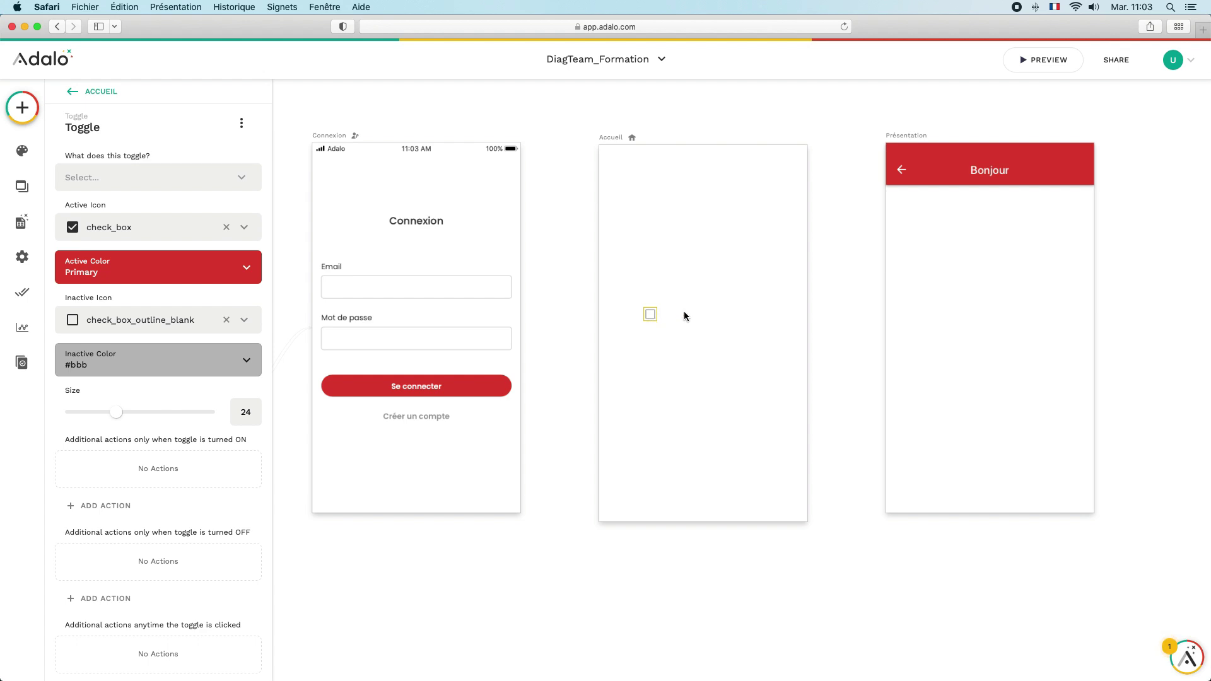
drag(647, 312, 631, 282)
click(641, 312)
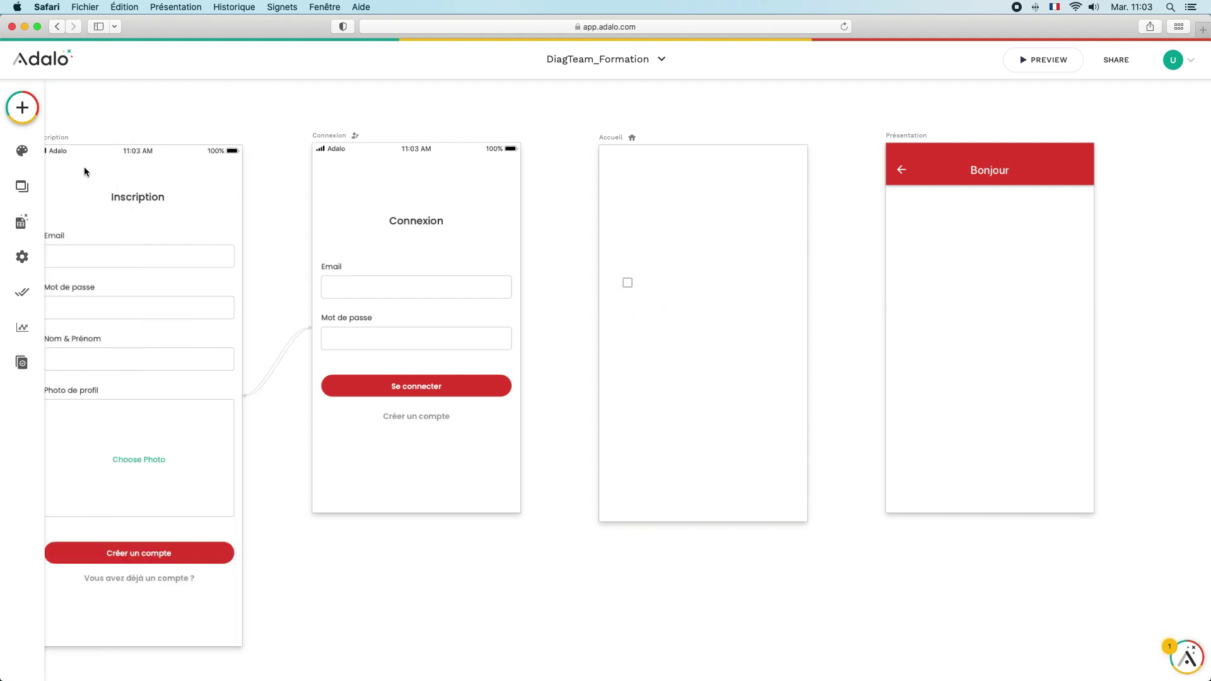
- Place a Text component directly to the right of the toggle and narrow it to fit within the Accueil screen
click(22, 107)
drag(98, 240, 664, 281)
drag(829, 282, 778, 282)
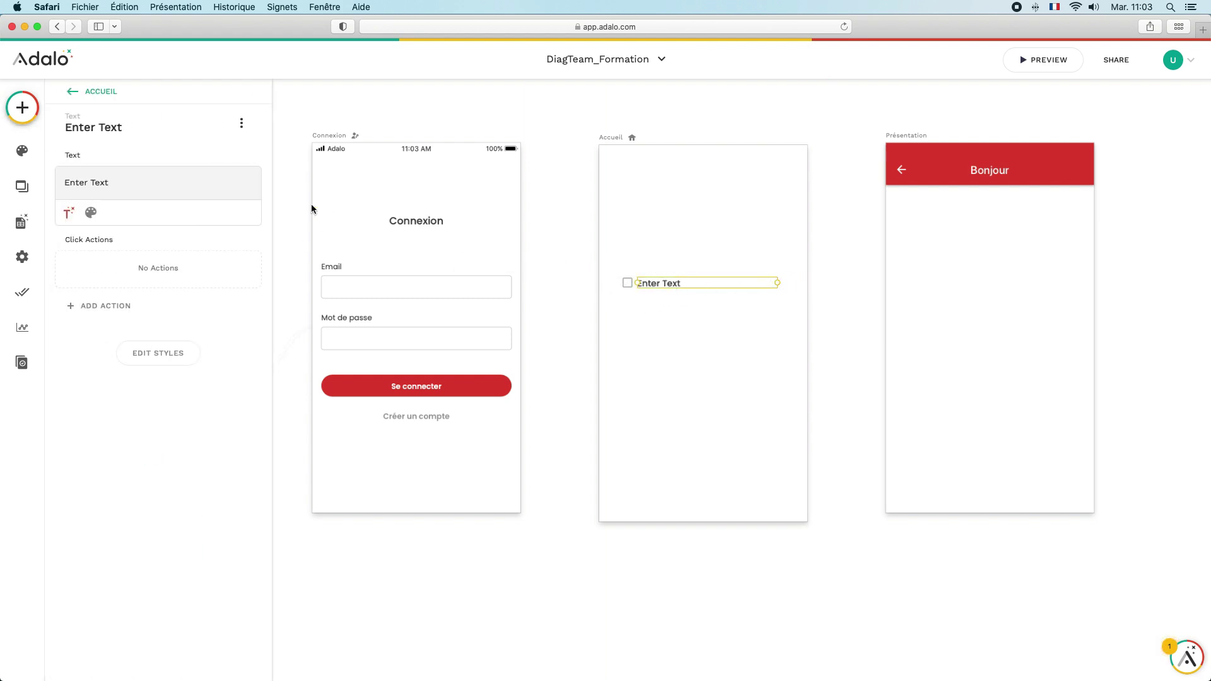
- Set the content of the text beside the toggle to "valider"
triple_click(116, 184)
text(a valider)
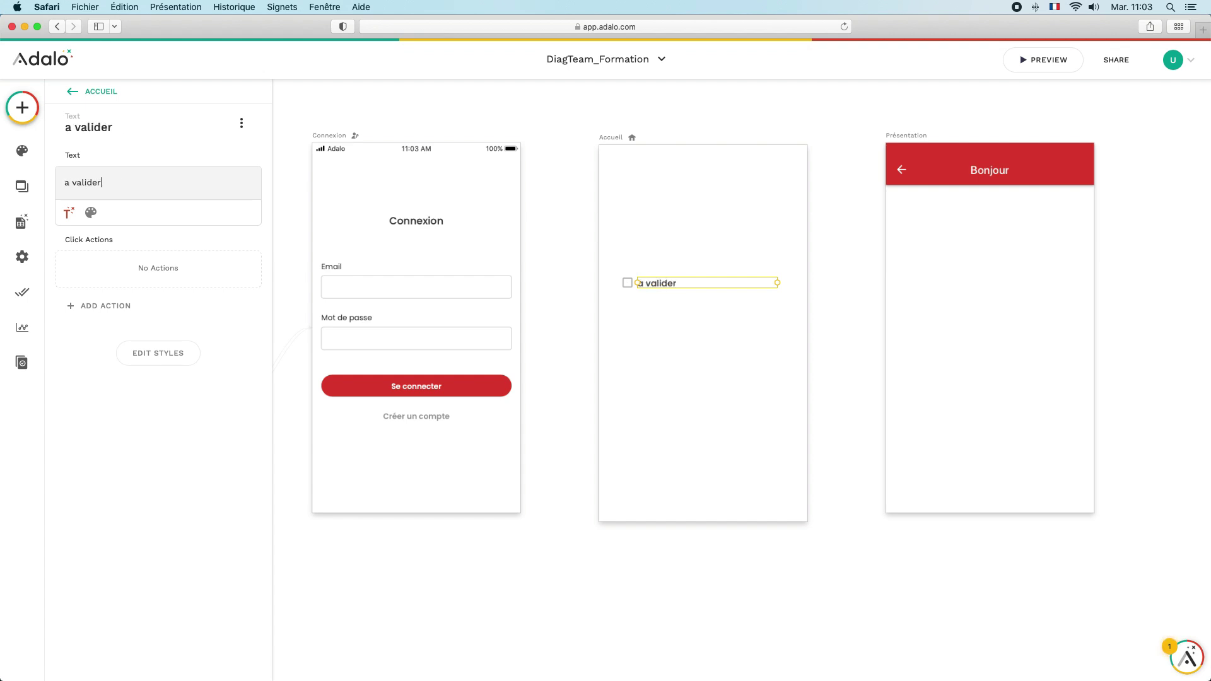
click(72, 183)
key(BackSpace)
key(BackSpace)
click(564, 316)
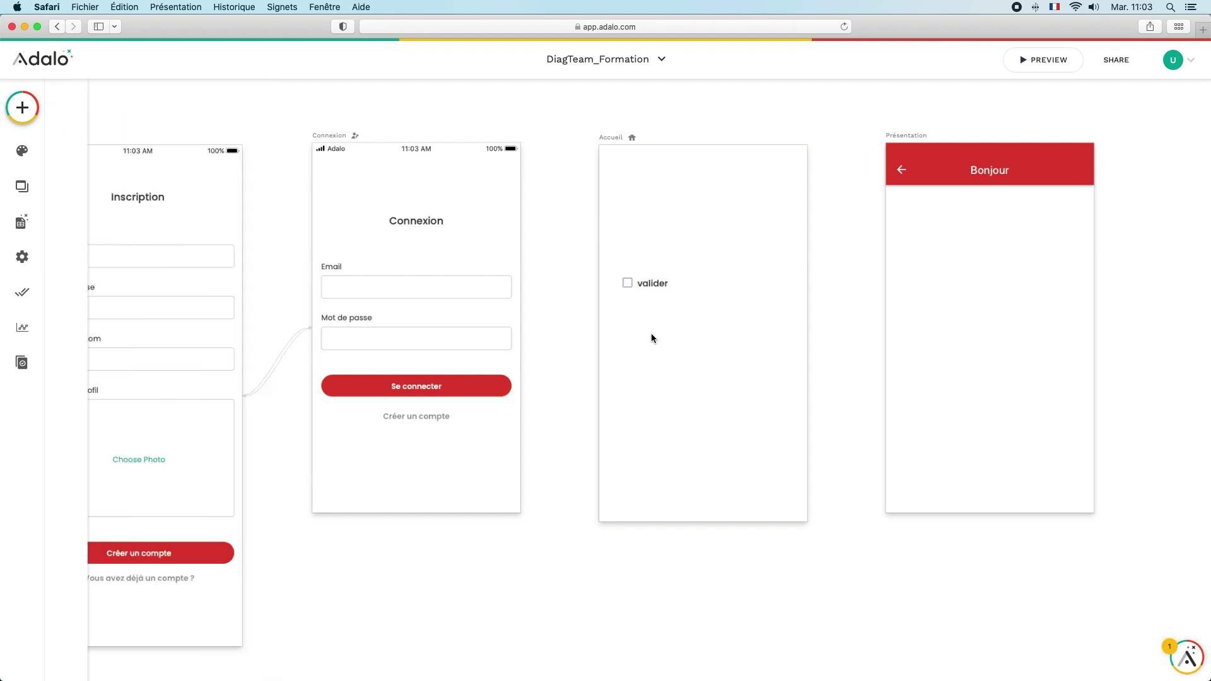
- Preview the app and switch the valider toggle on and off to test it
click(1044, 60)
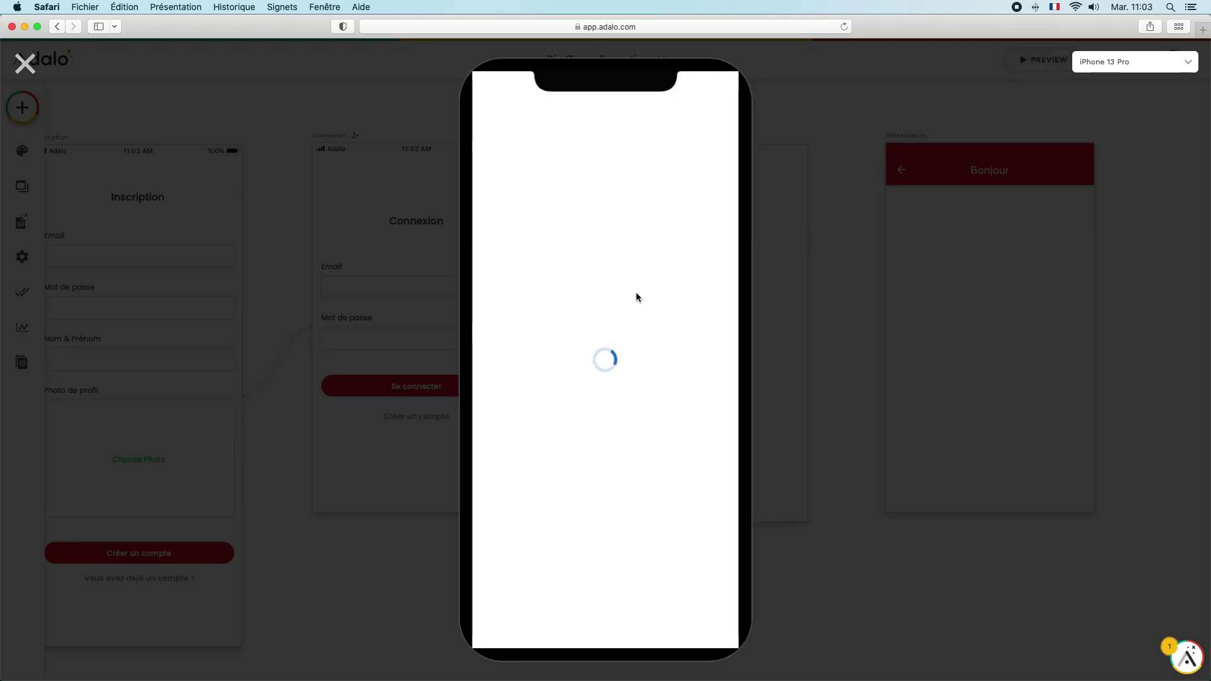
click(507, 261)
click(508, 265)
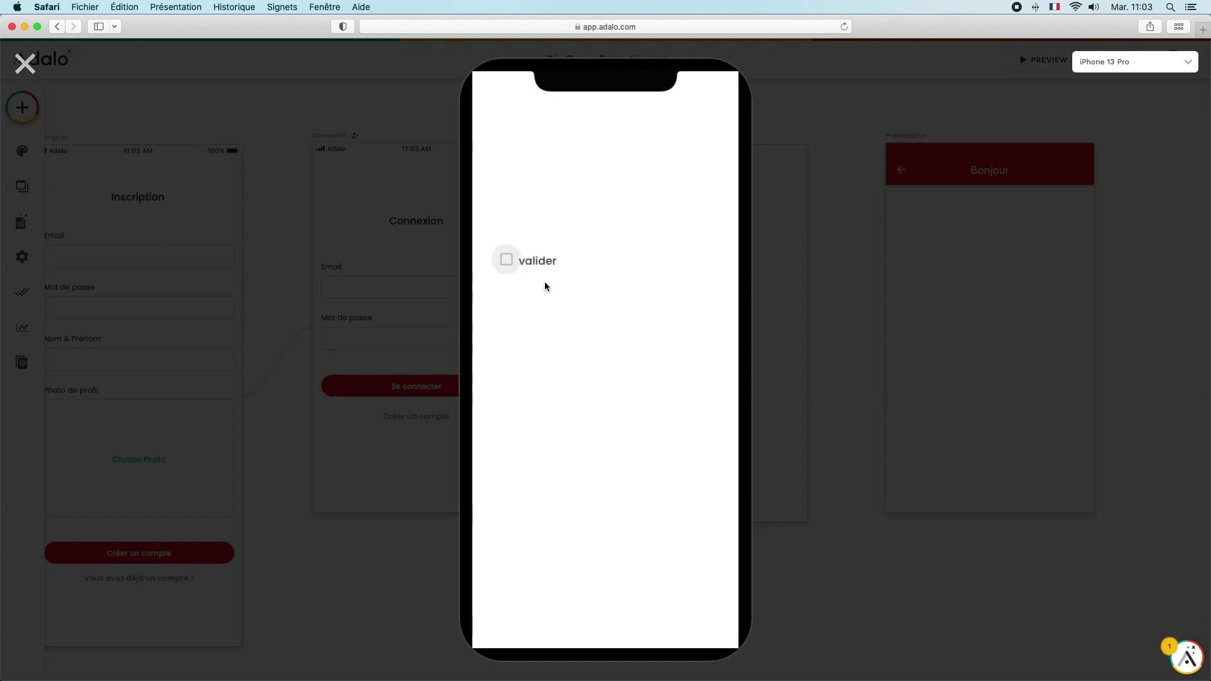
click(25, 63)
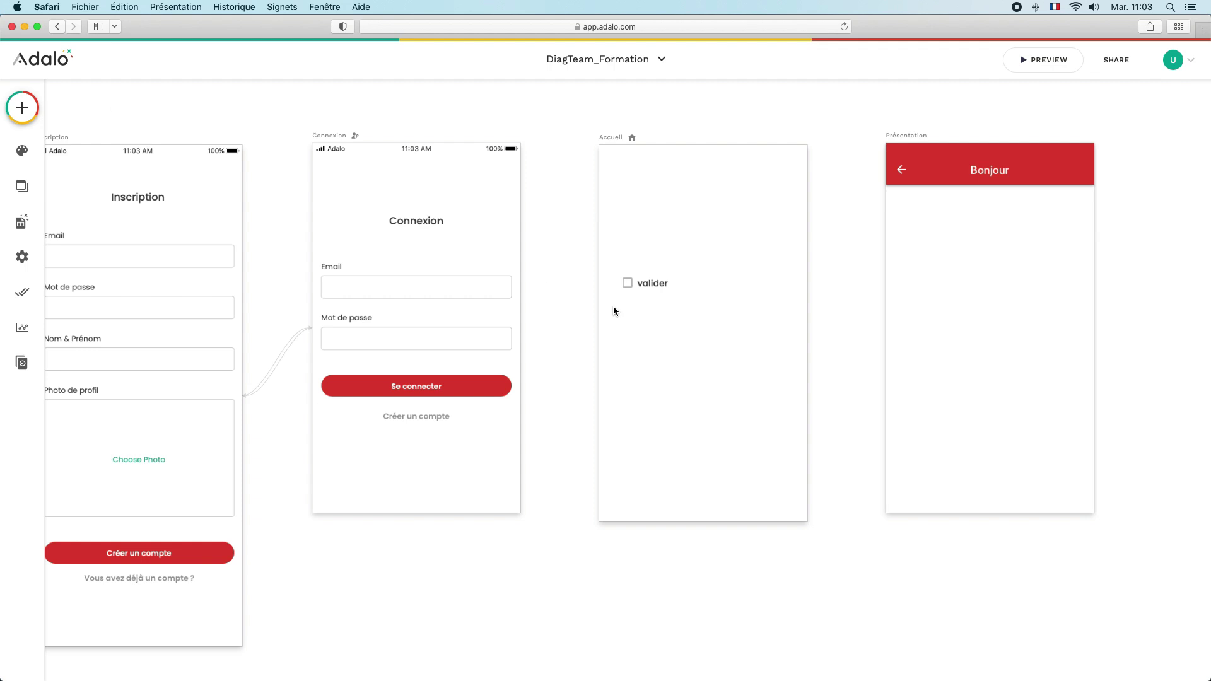
- Delete the toggle and its valider text from the Accueil screen and open the component library
drag(690, 305, 612, 261)
key(BackSpace)
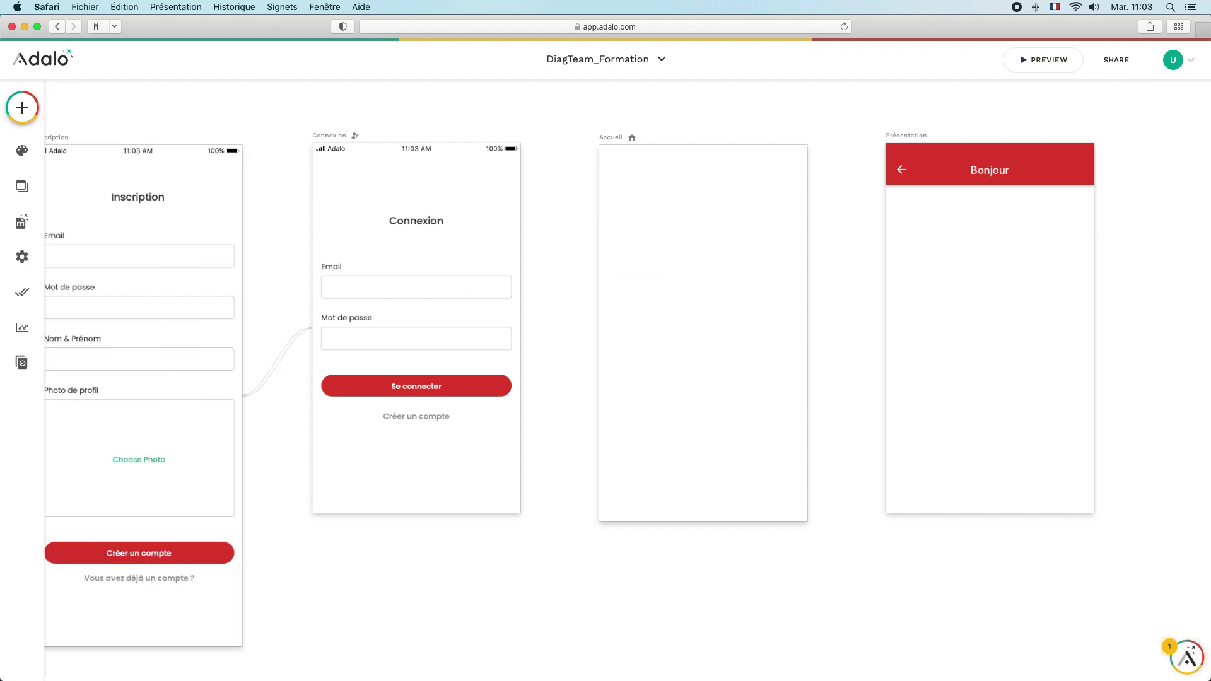
click(22, 108)
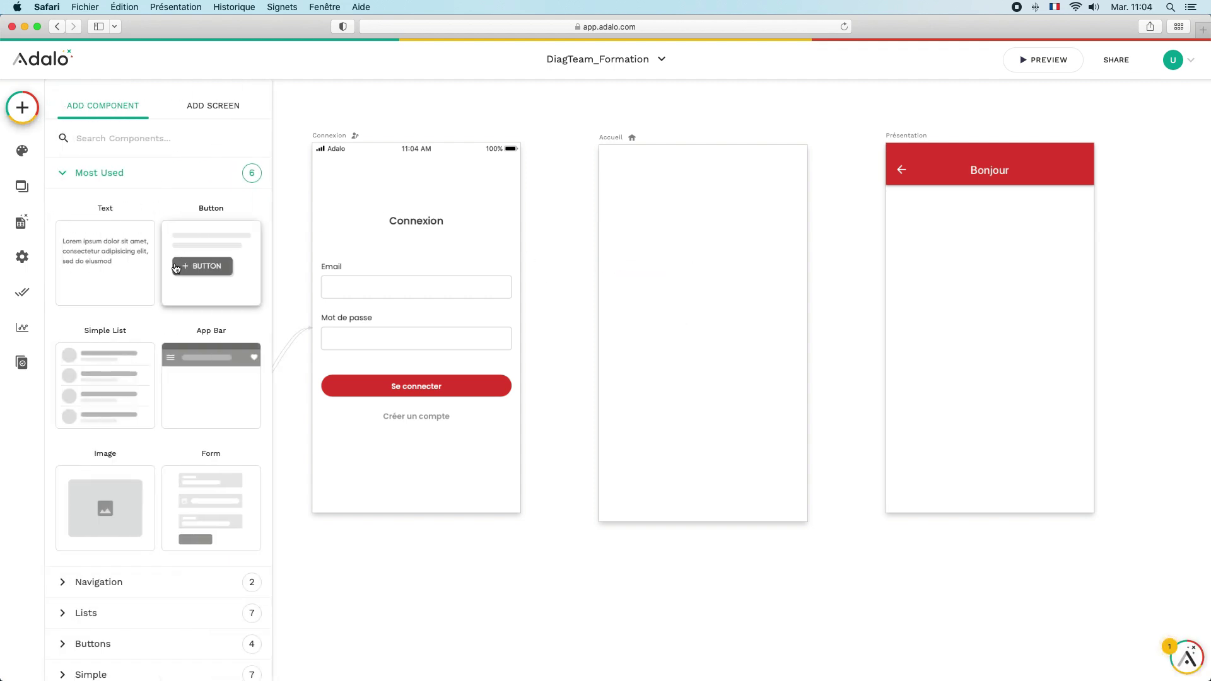
- Place a Rectangle from the Simple components at the very top of the Accueil screen, stretched to the screen's full width
click(62, 175)
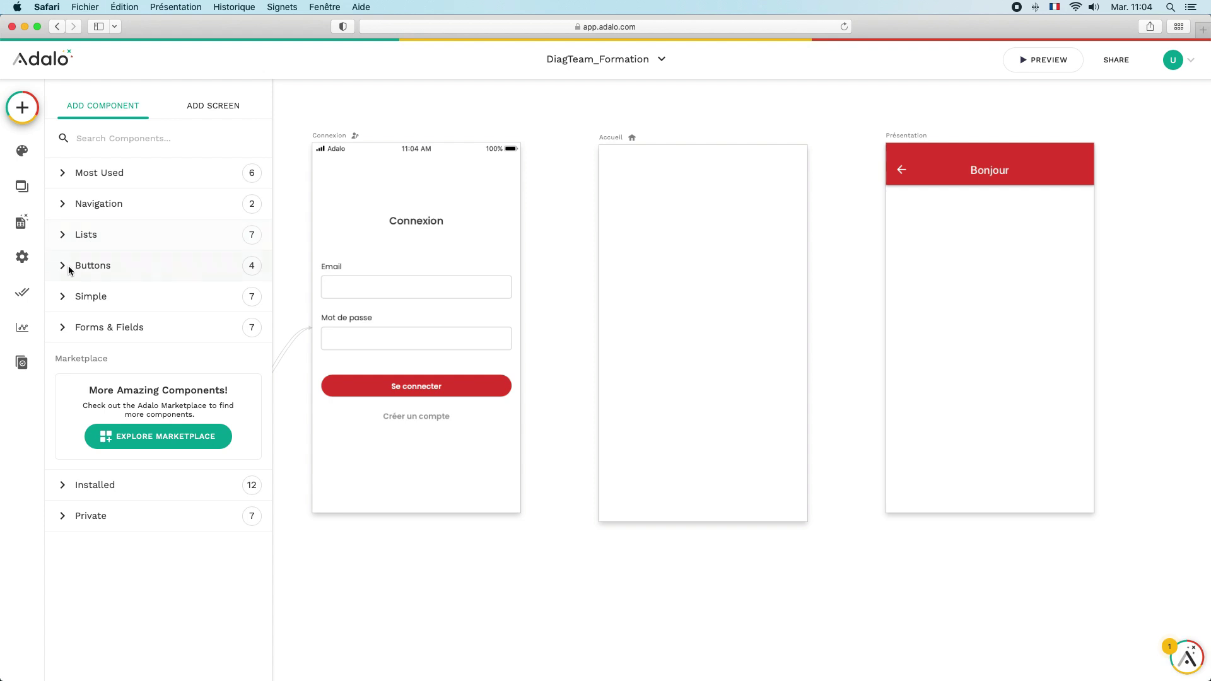
click(64, 267)
click(64, 267)
click(64, 298)
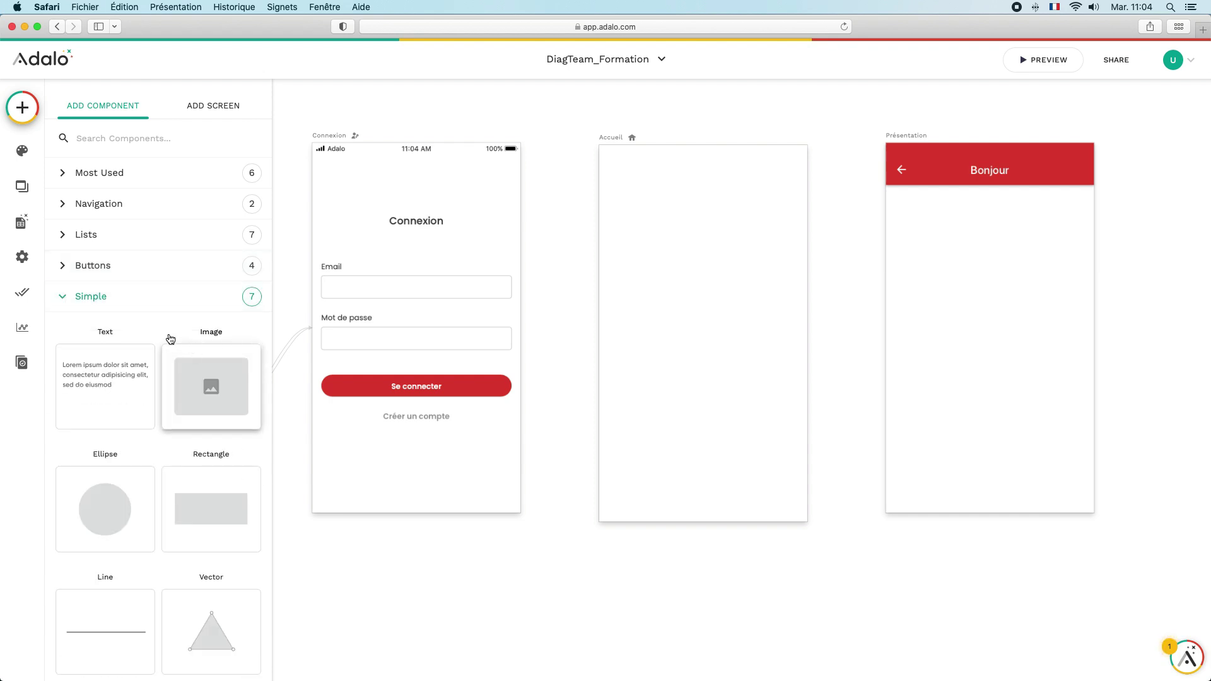
scroll(170, 340, down, 5)
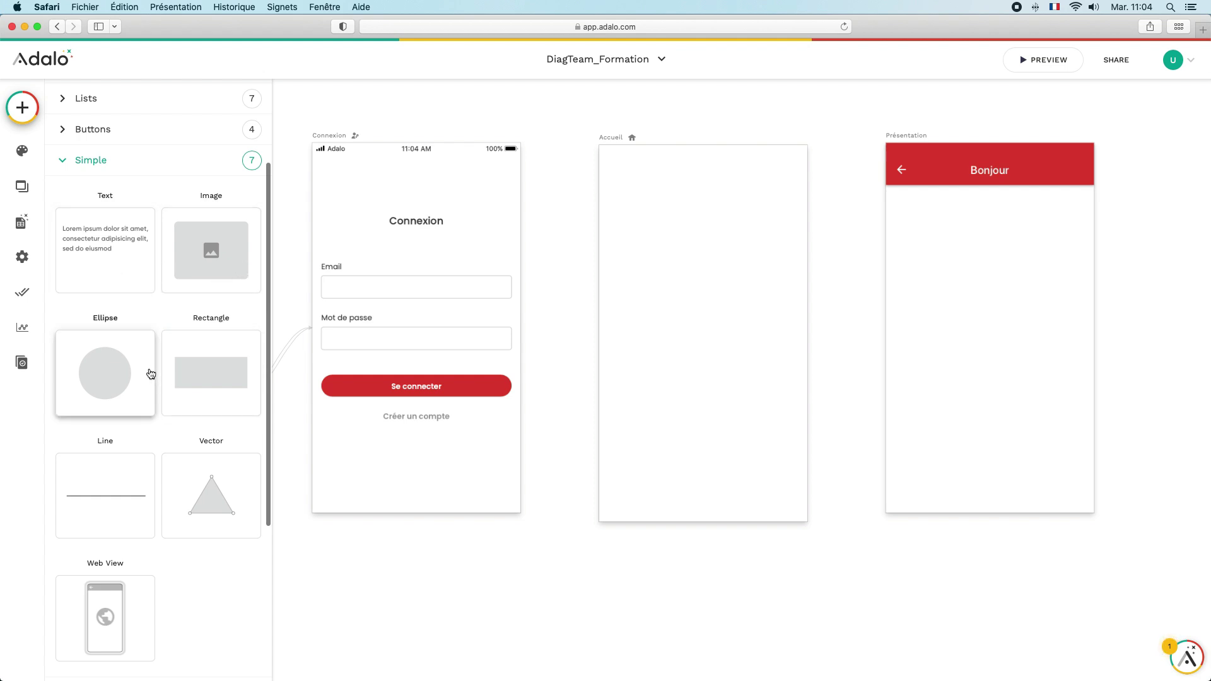
drag(204, 369, 692, 179)
drag(790, 174, 807, 172)
drag(704, 199, 700, 186)
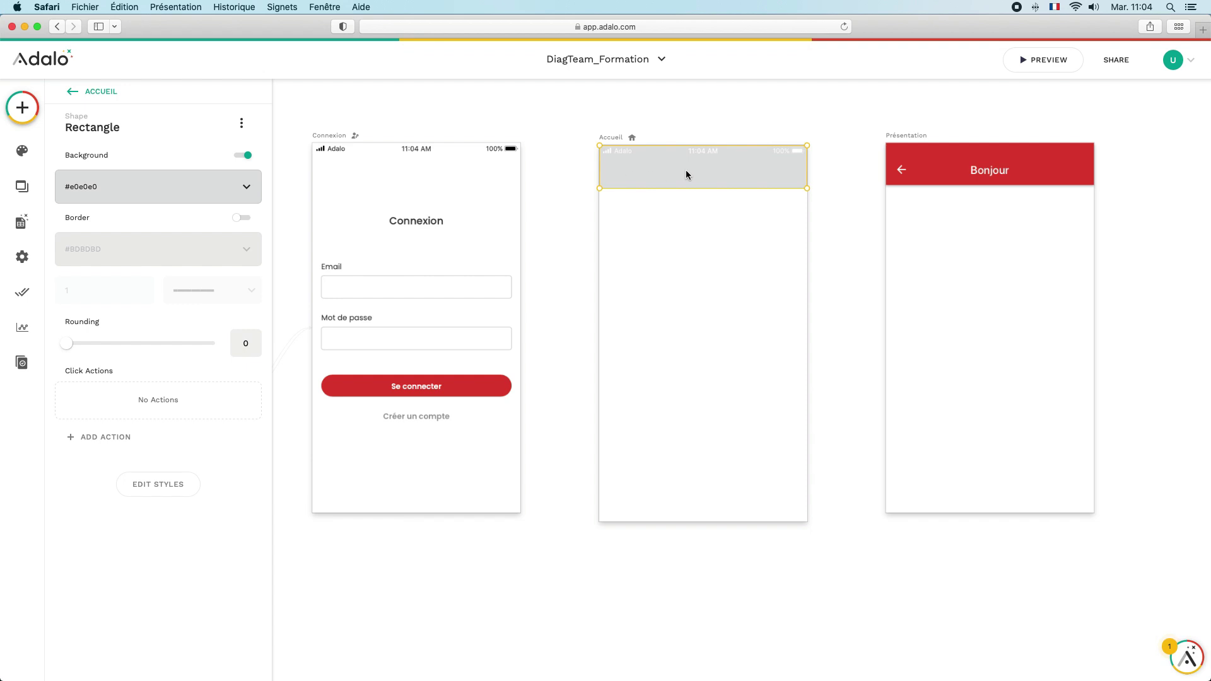
- Delete the rectangle from the top of the Accueil screen
click(721, 212)
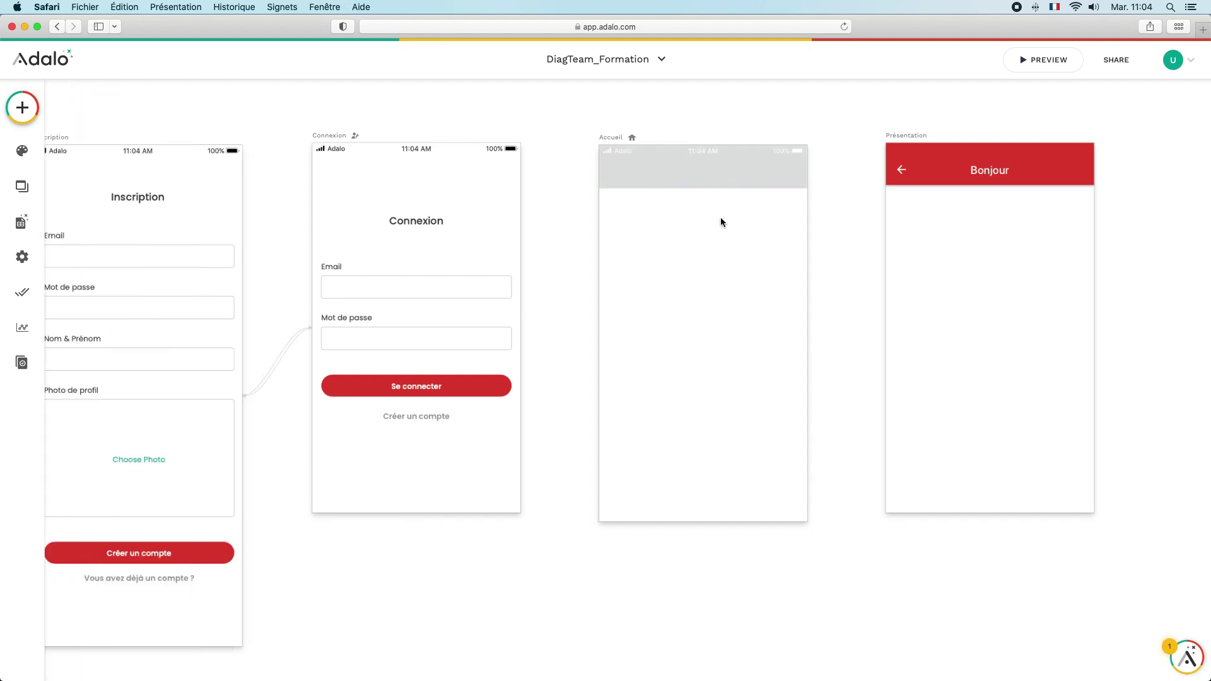
click(701, 181)
key(Delete)
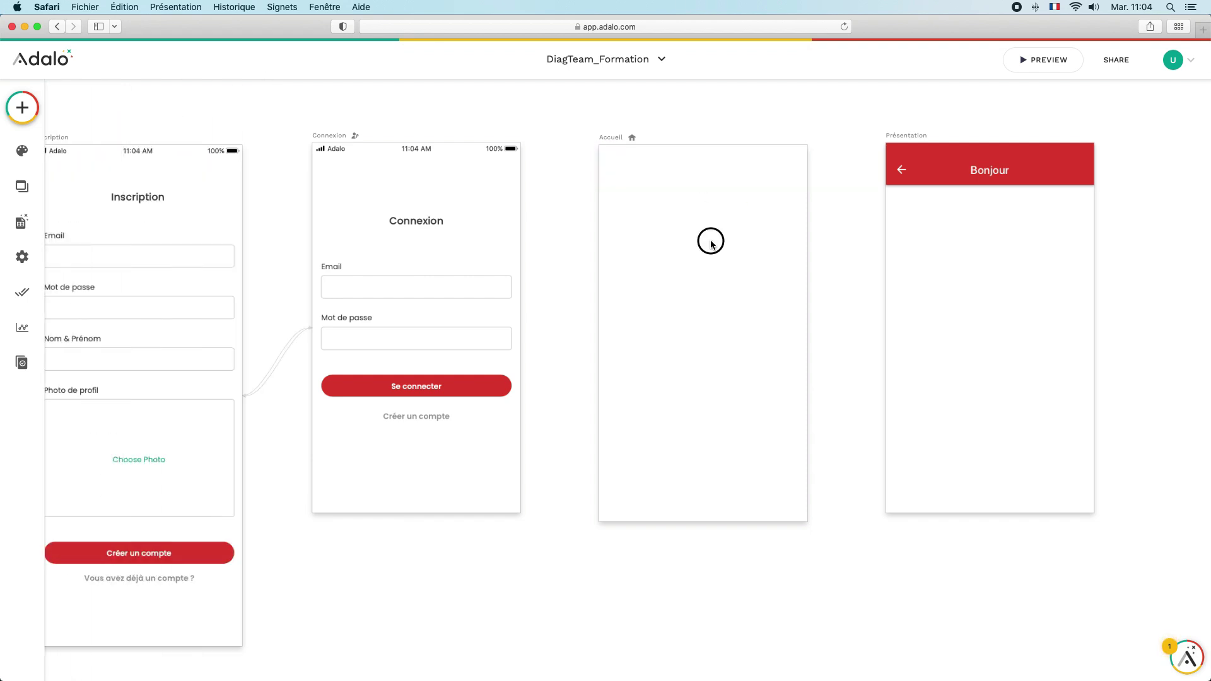
- Place a Rectangle slightly above the middle of the Accueil screen and stretch it to the full screen width
click(24, 113)
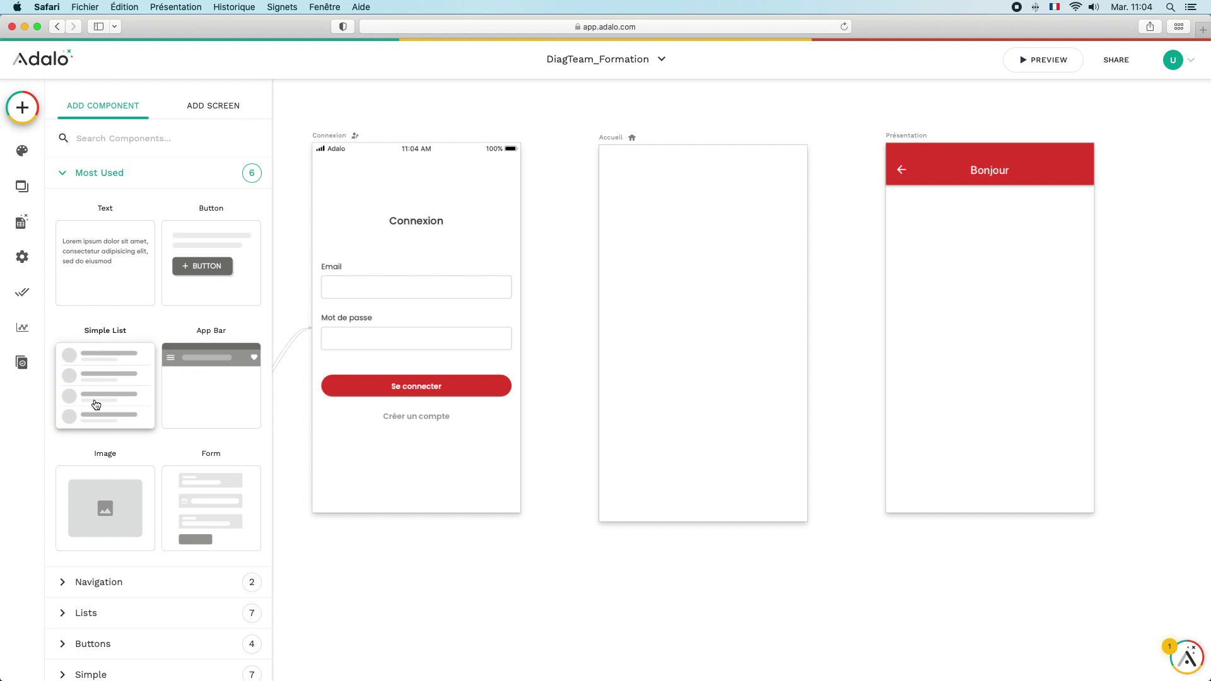
click(62, 177)
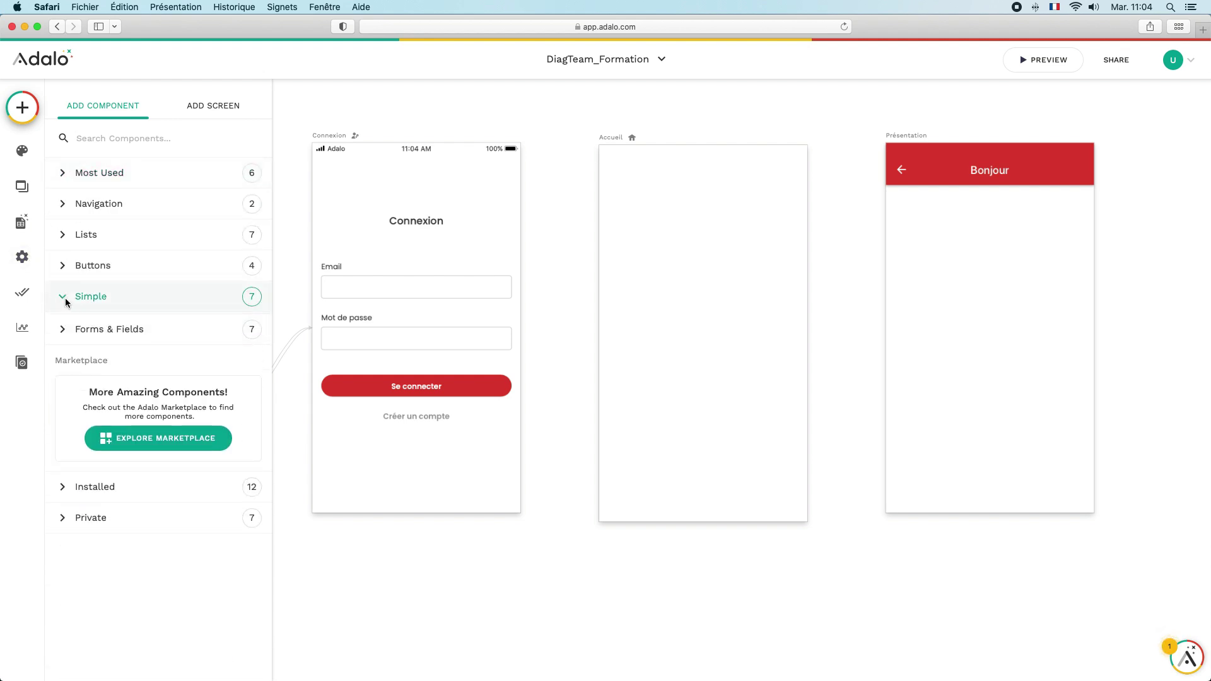
click(81, 305)
drag(154, 503, 697, 294)
drag(790, 285, 807, 285)
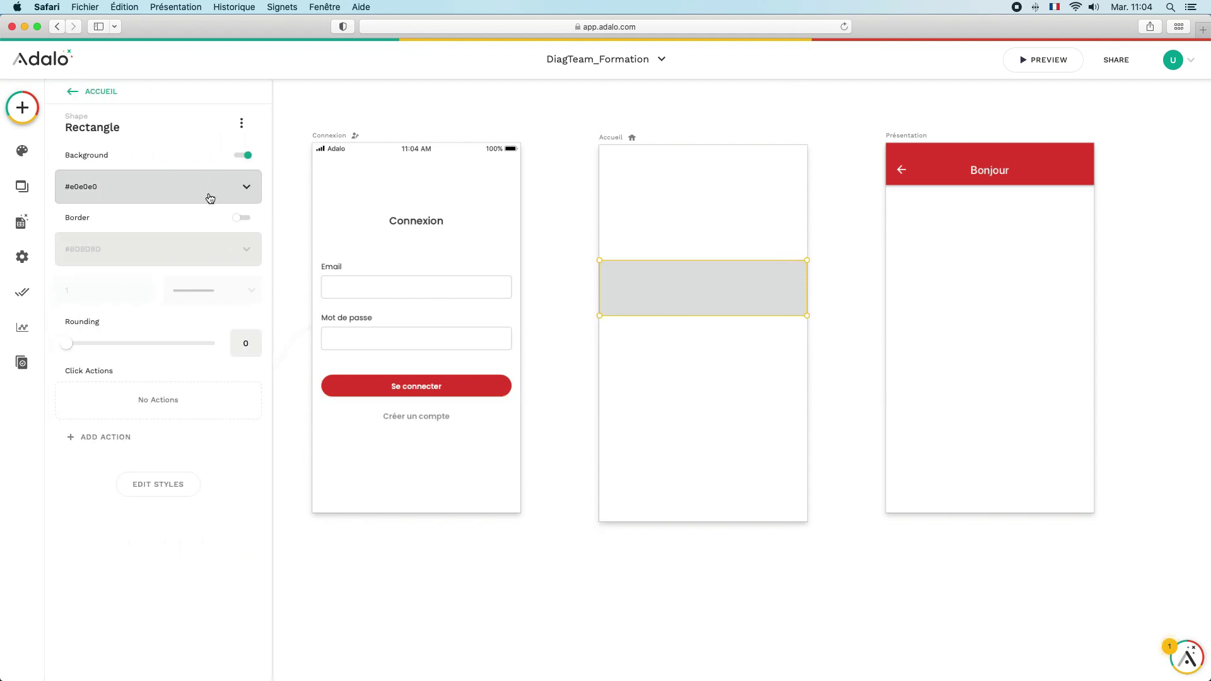
click(69, 96)
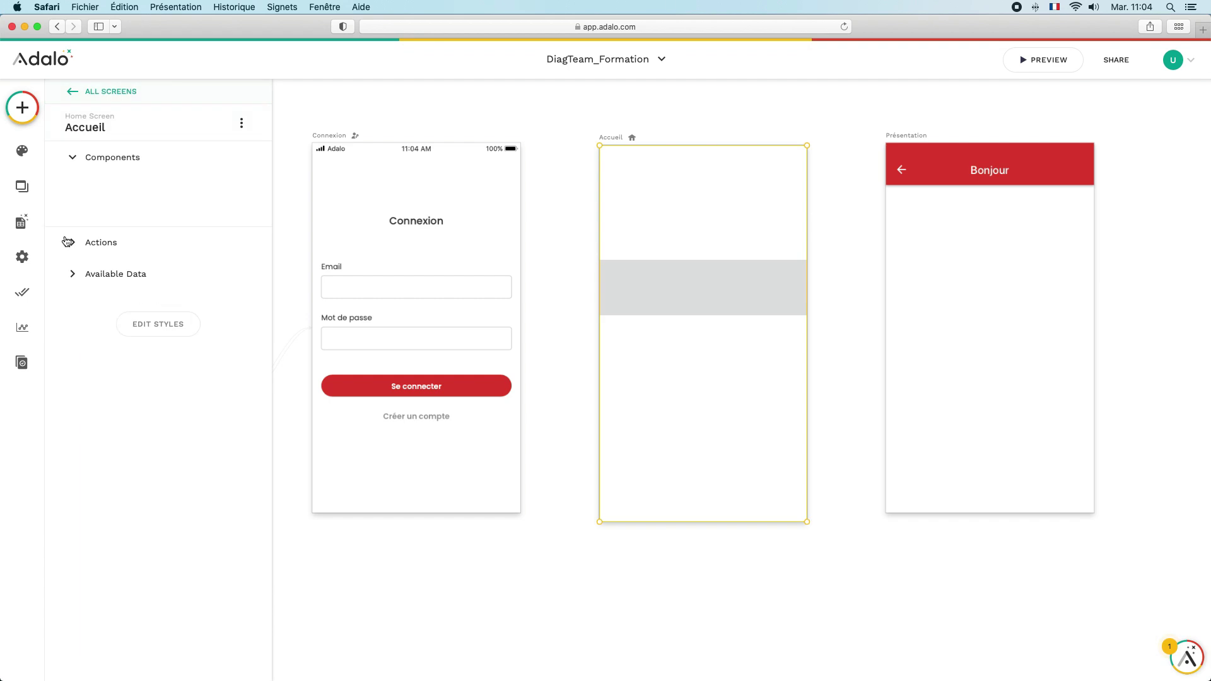
- Place an Ellipse directly below the rectangle on the Accueil screen and widen it to the full screen width
click(22, 118)
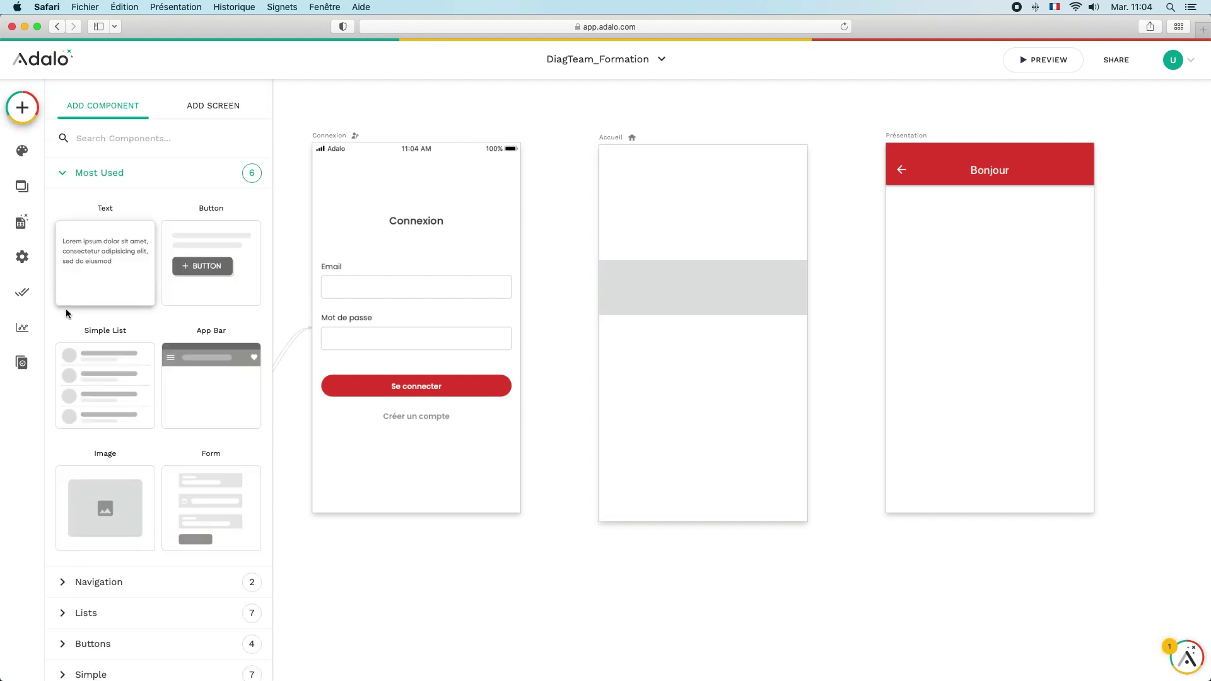
click(68, 173)
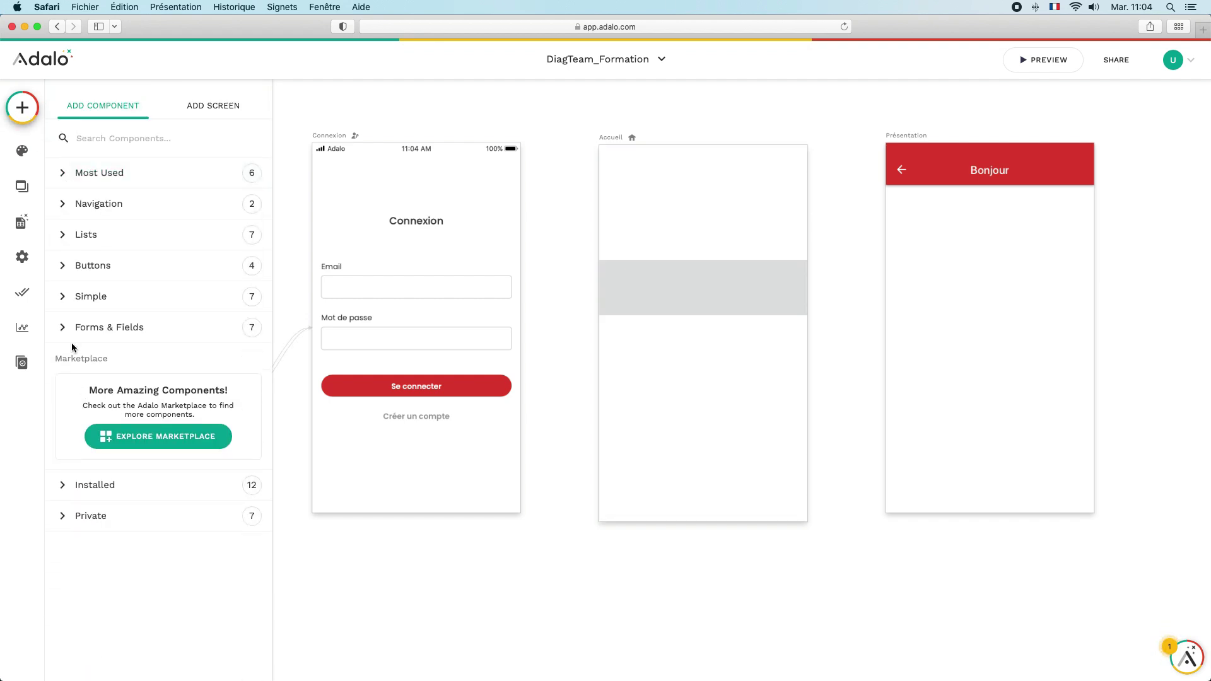
click(65, 297)
drag(101, 510, 807, 355)
drag(677, 354, 600, 352)
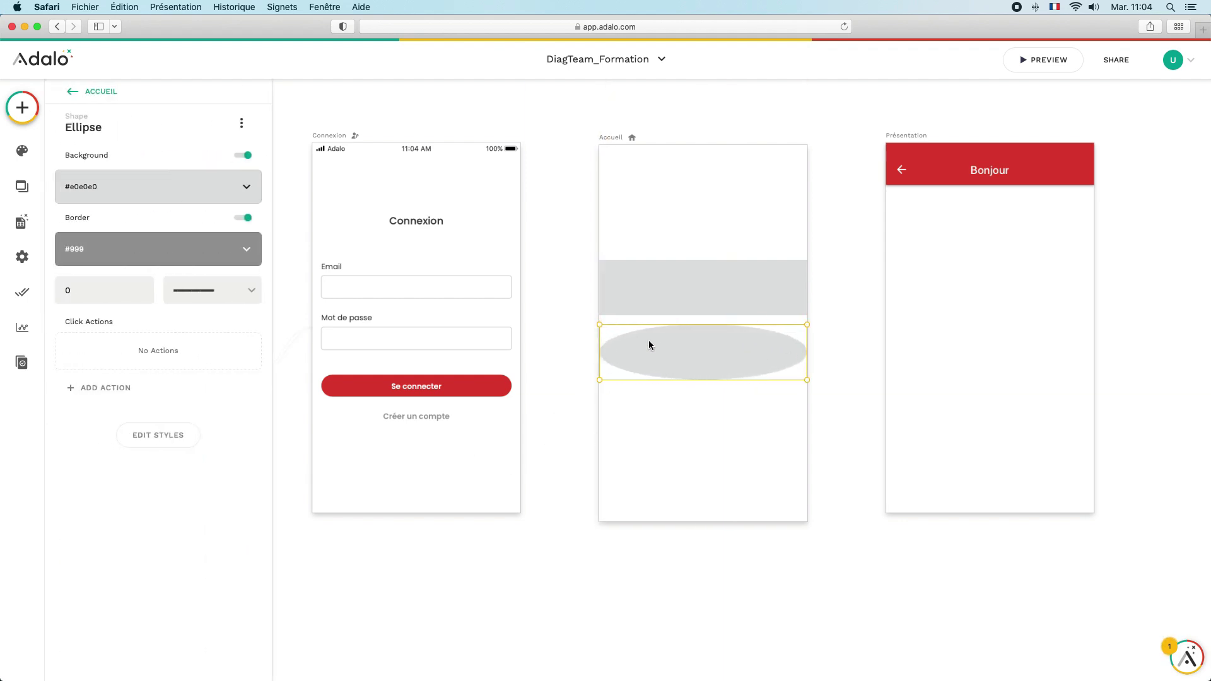
- Extend the rectangle's lower edge down to the ellipse's middle and set its background colour to Secondary Light
click(694, 313)
drag(695, 316, 690, 355)
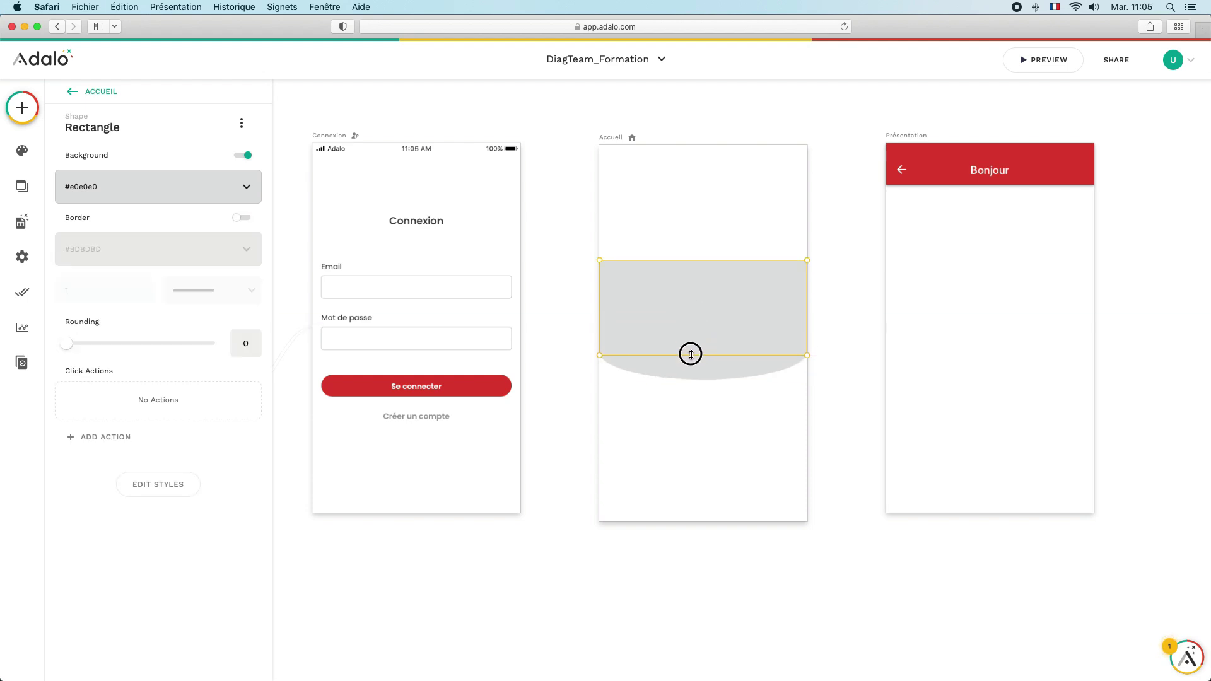
click(238, 192)
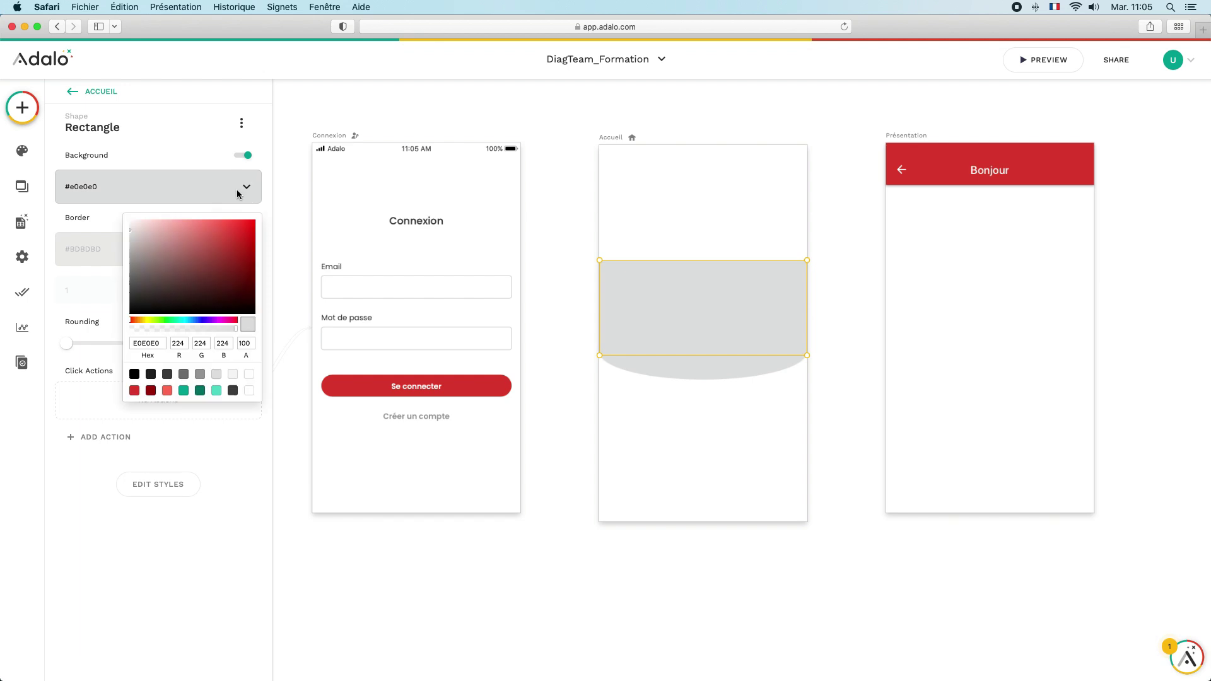
click(217, 392)
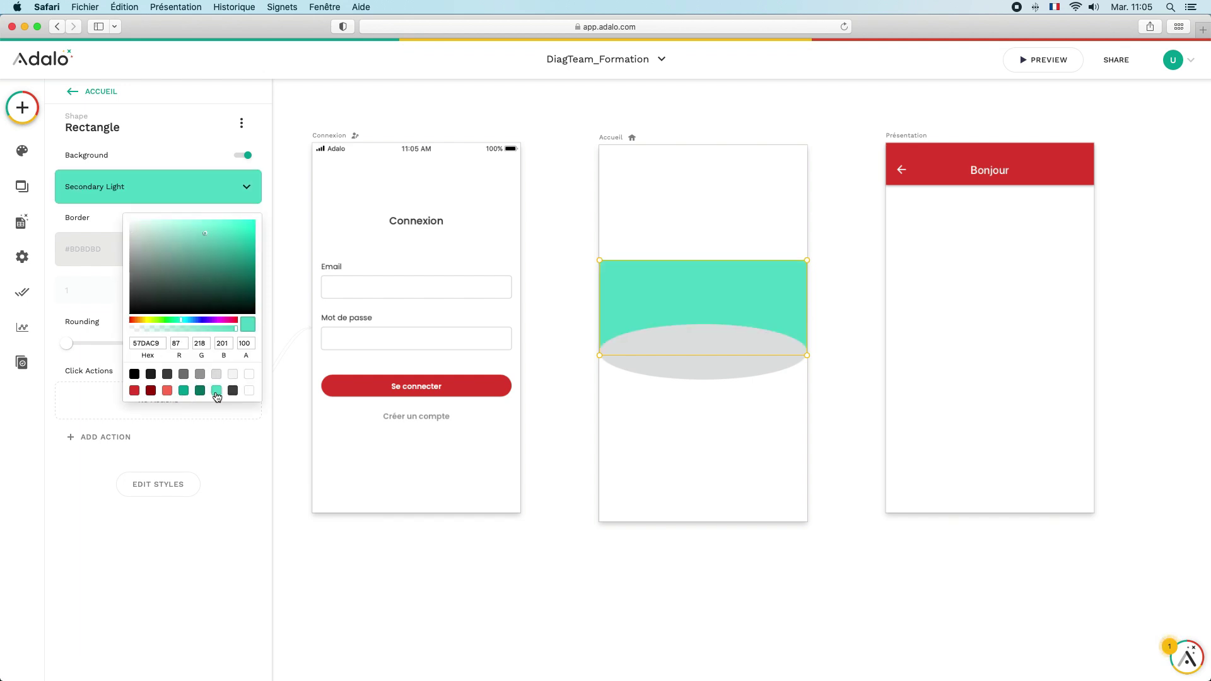
click(720, 355)
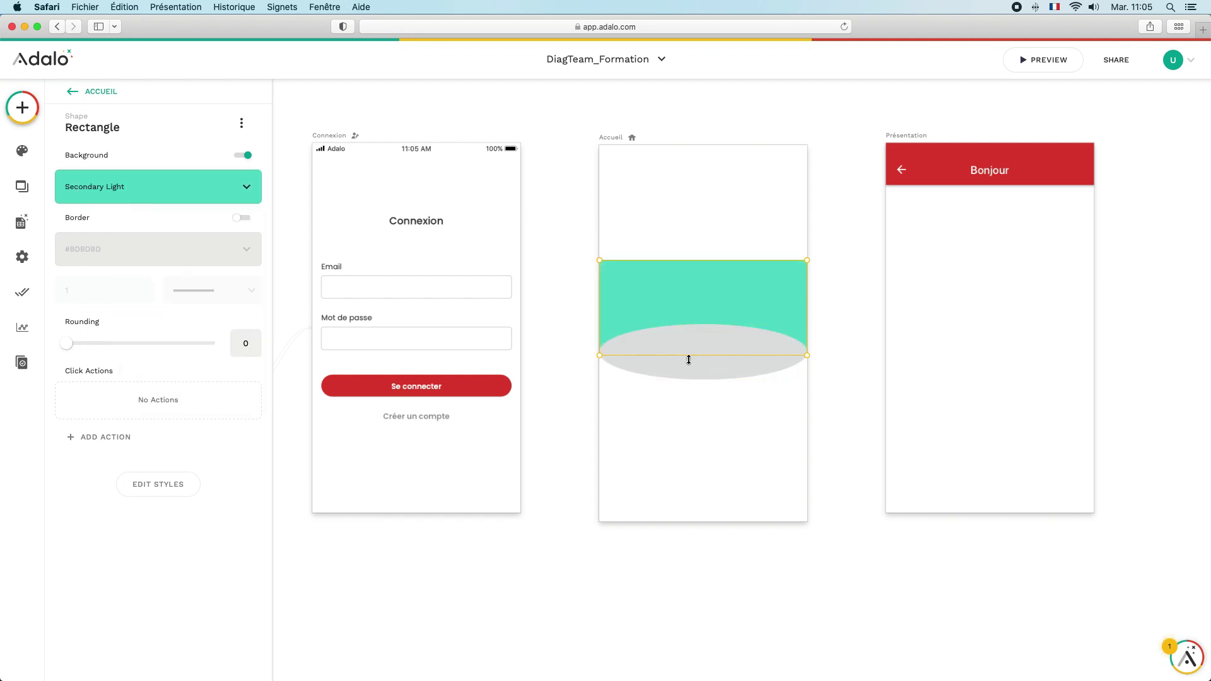
- Set the ellipse's background colour to Secondary Light to match the rectangle
click(683, 377)
click(241, 189)
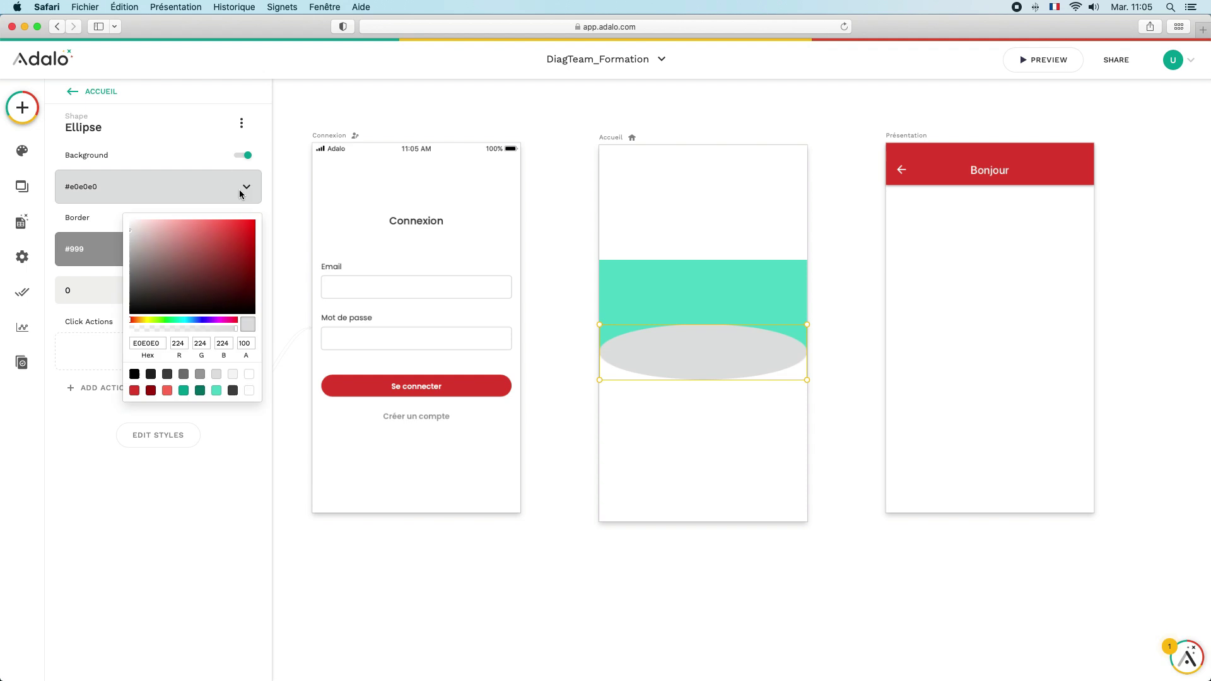
click(220, 391)
click(671, 411)
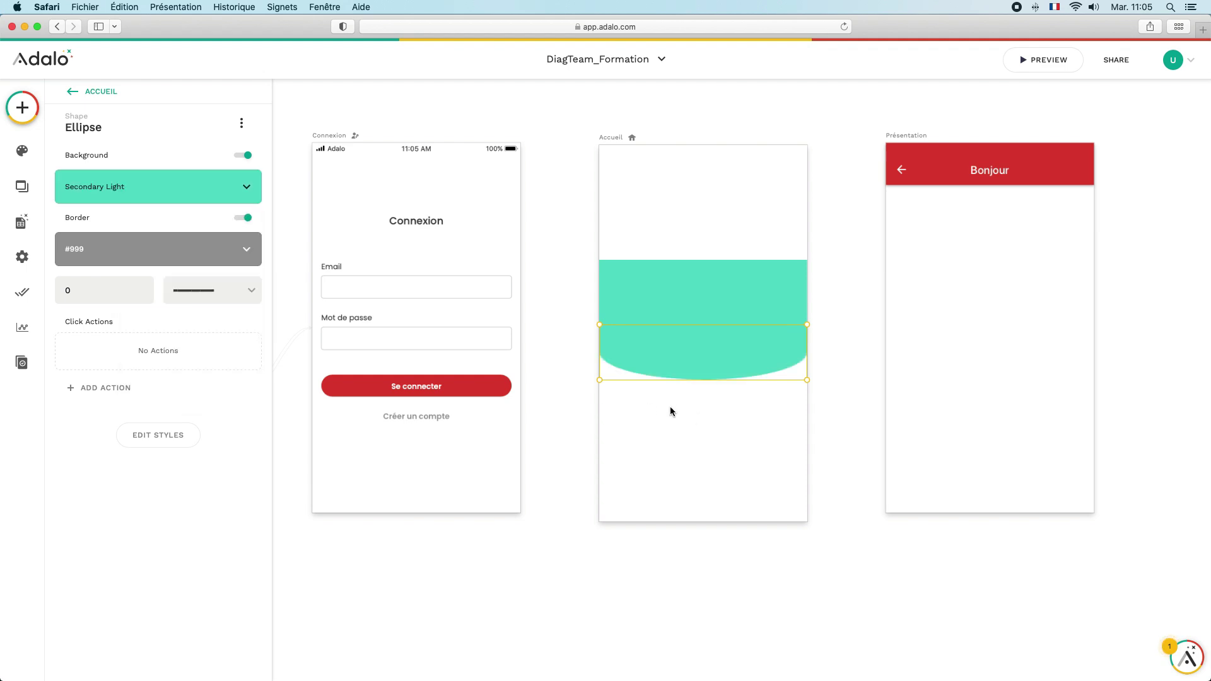
- Place a Text component over the turquoise rectangle and centre its alignment
click(12, 108)
drag(107, 265, 634, 305)
click(90, 213)
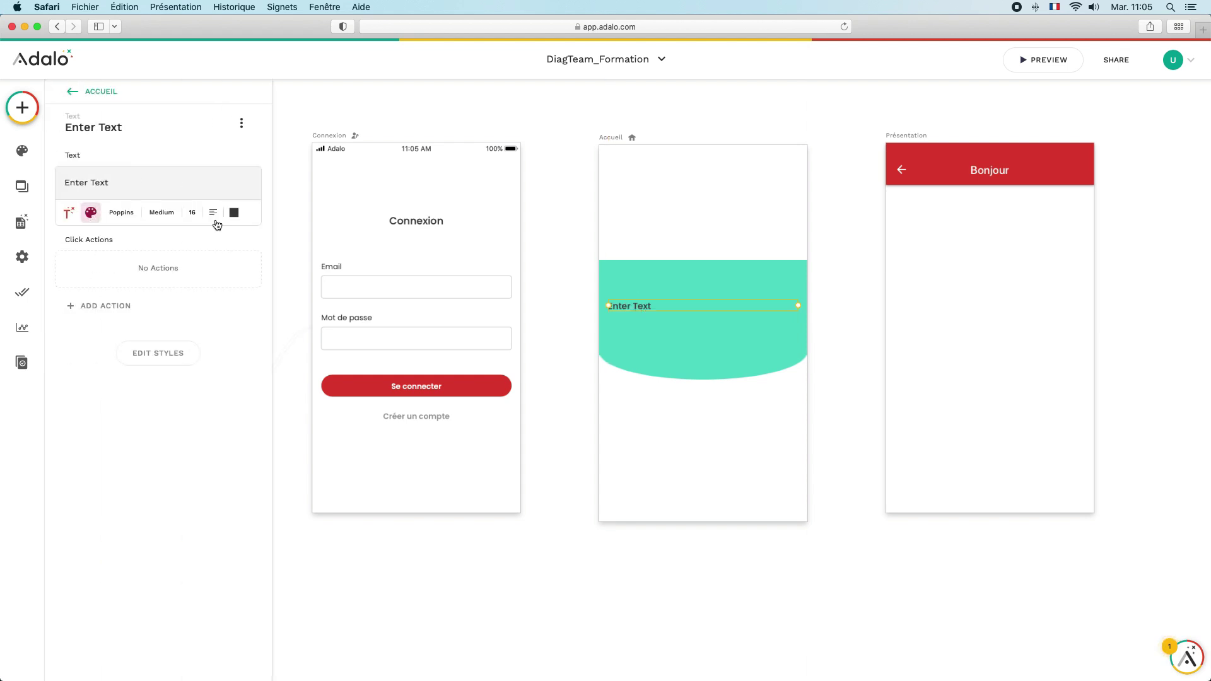
click(213, 213)
click(176, 273)
- Set the content of the centred text to "Bonjour"
triple_click(117, 184)
text(Bo)
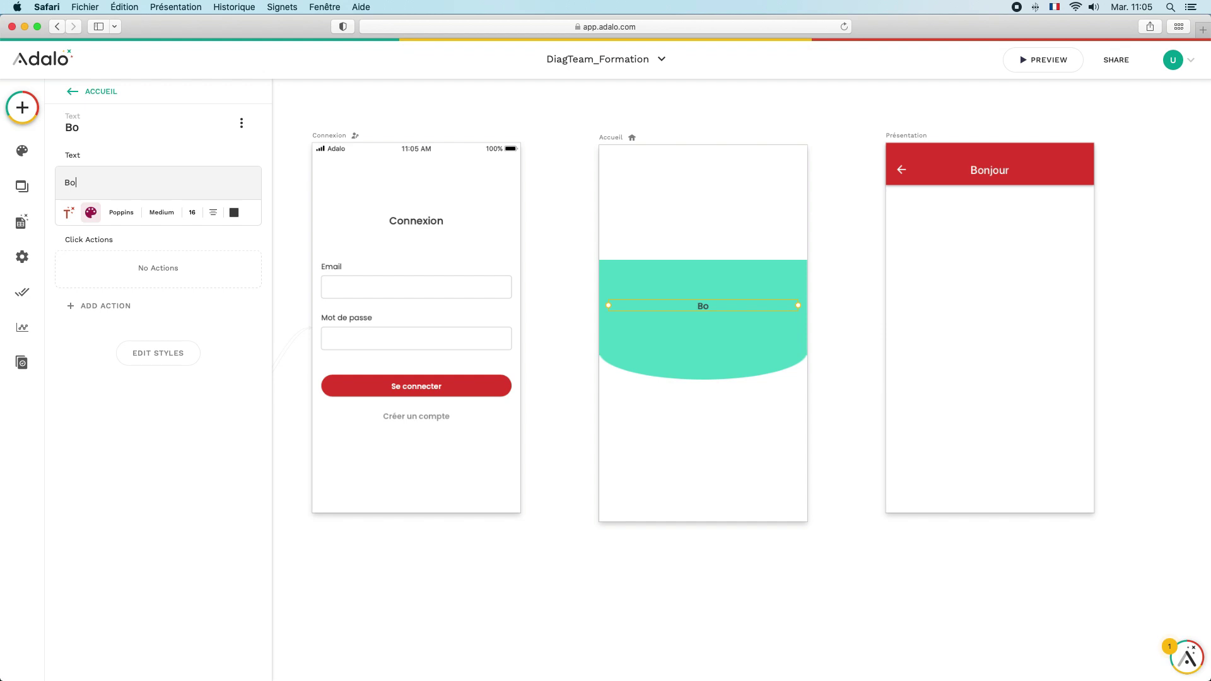
text(njoi)
key(BackSpace)
text(ur)
- Set the Bonjour text's font size to 45 and its colour to white
click(192, 212)
text(45)
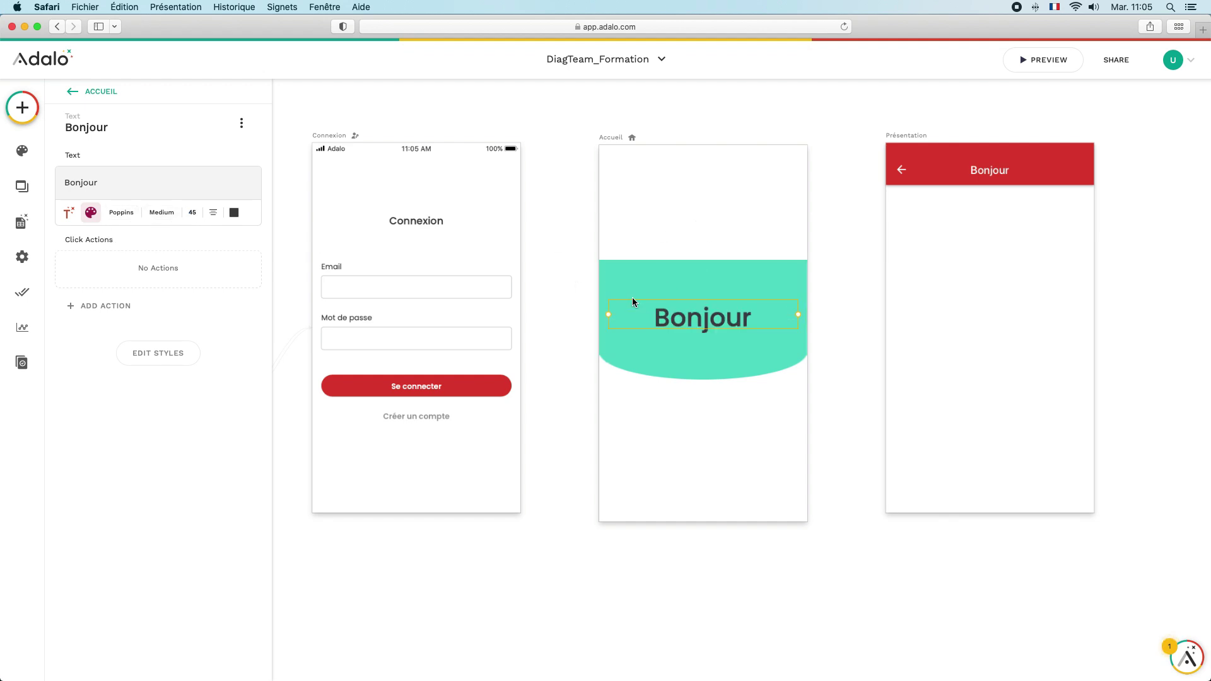
click(246, 222)
click(292, 405)
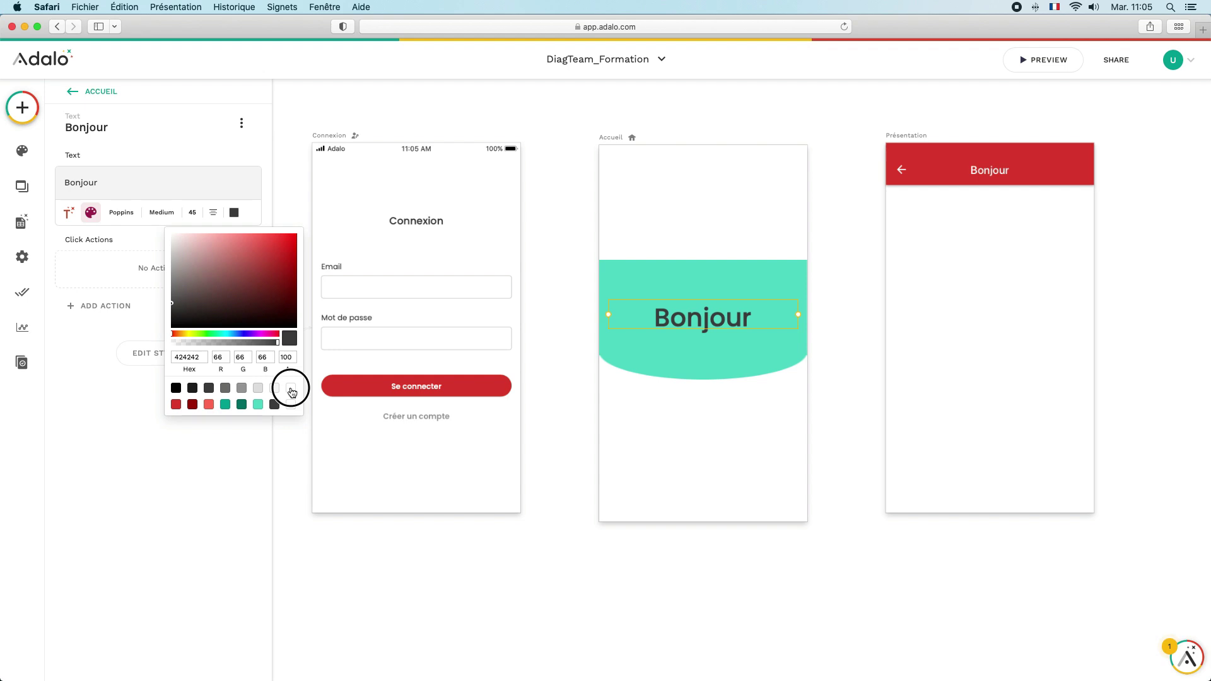
- Preview the app to examine the curved Bonjour banner, and close the preview
click(1033, 63)
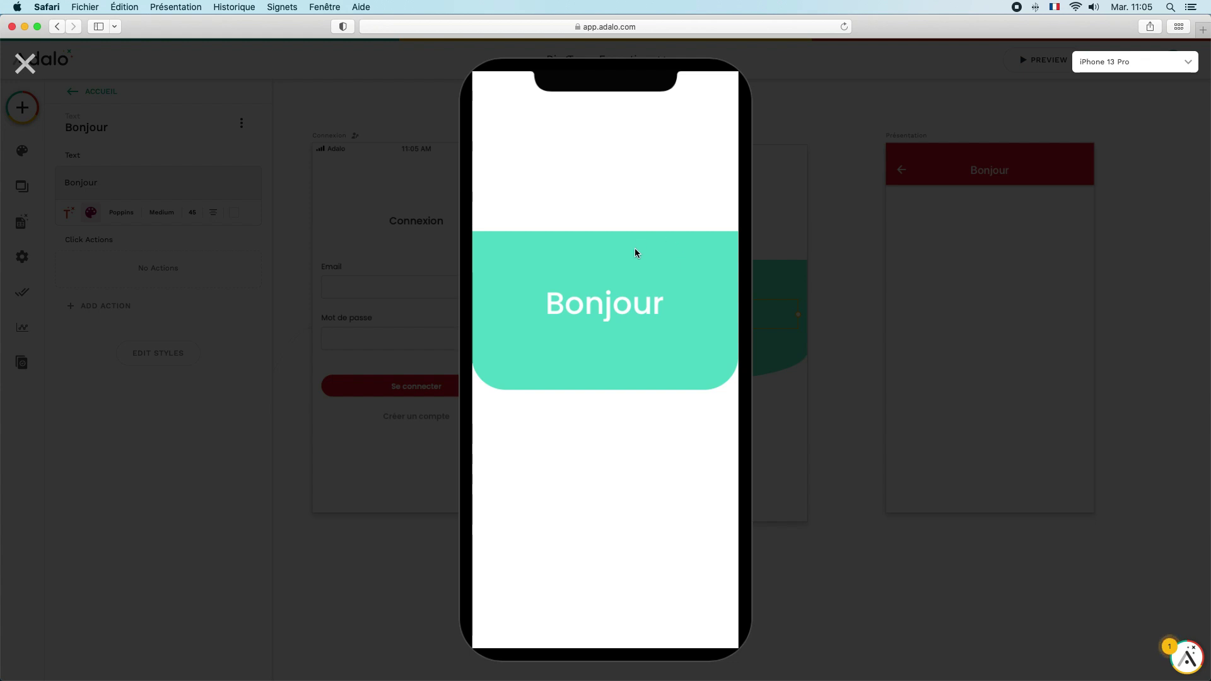
click(22, 65)
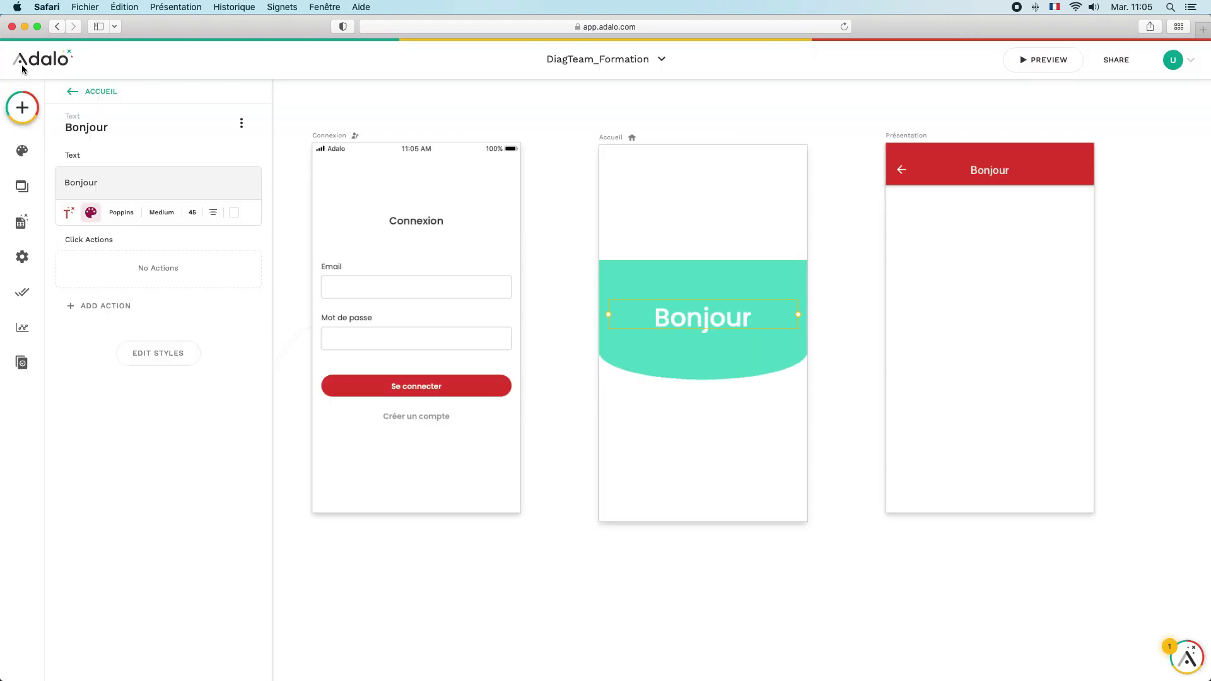
- Select the rectangle, ellipse and Bonjour text together on the Accueil screen and delete them
click(714, 407)
drag(749, 411, 648, 251)
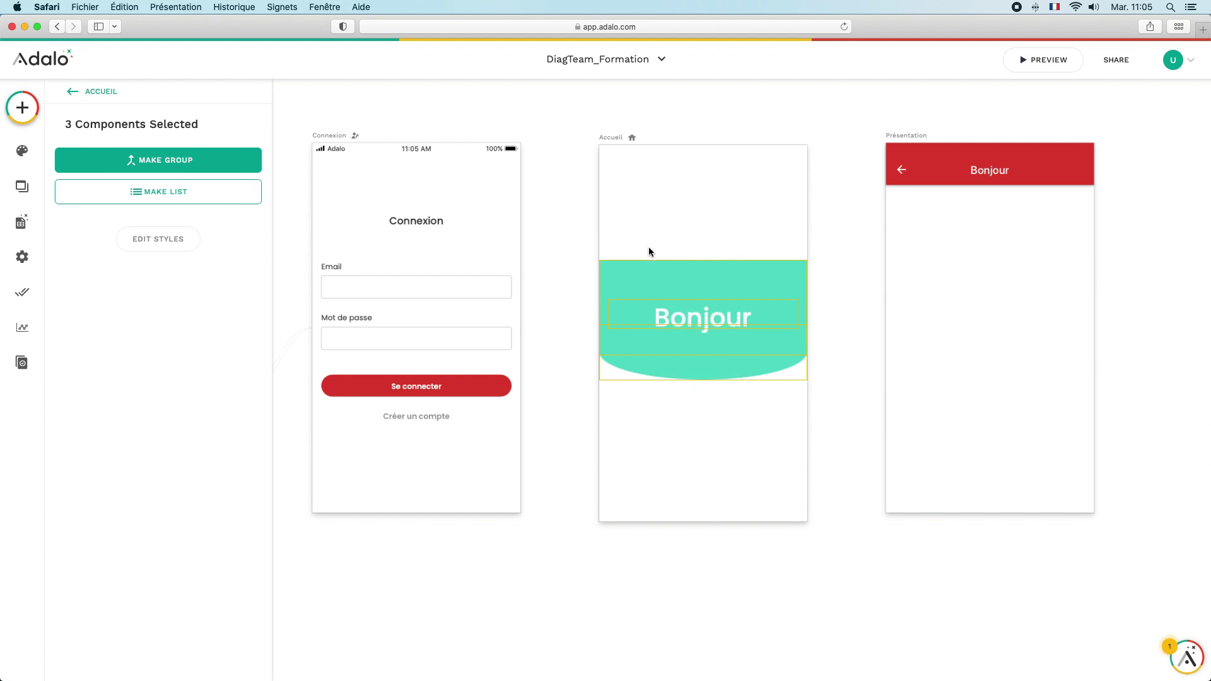
key(BackSpace)
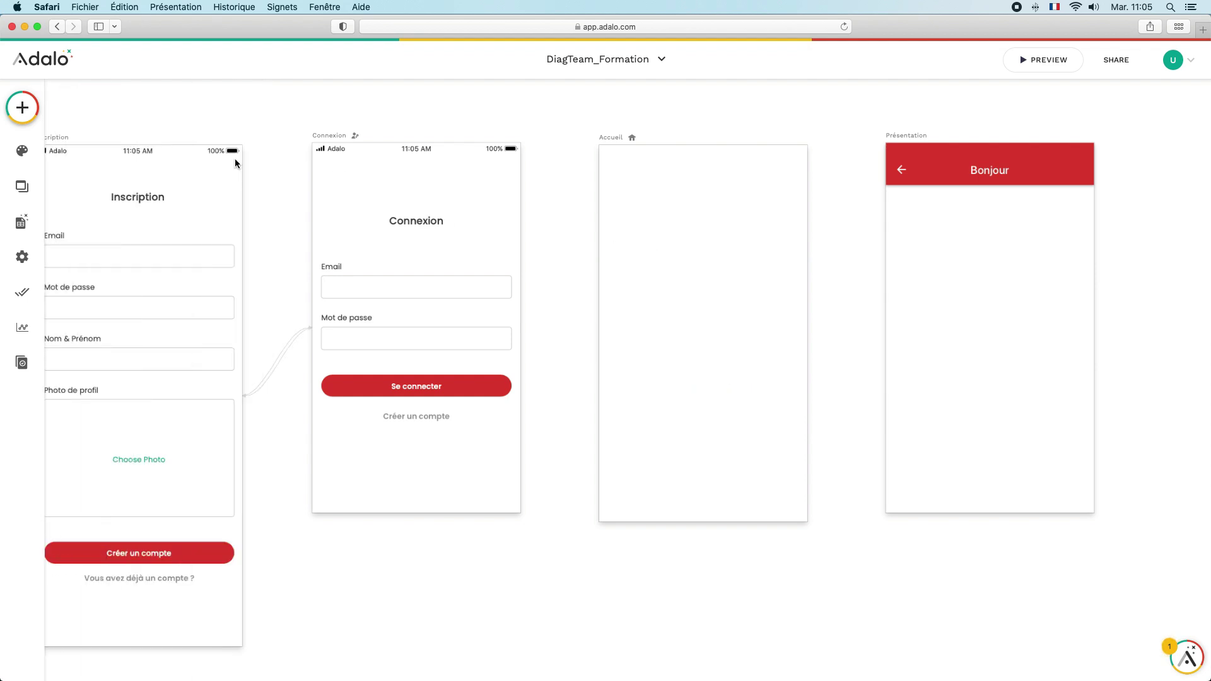
- Place a Text Input from the Forms & Fields components on the Accueil screen, keeping its "Enter Text" placeholder
click(22, 107)
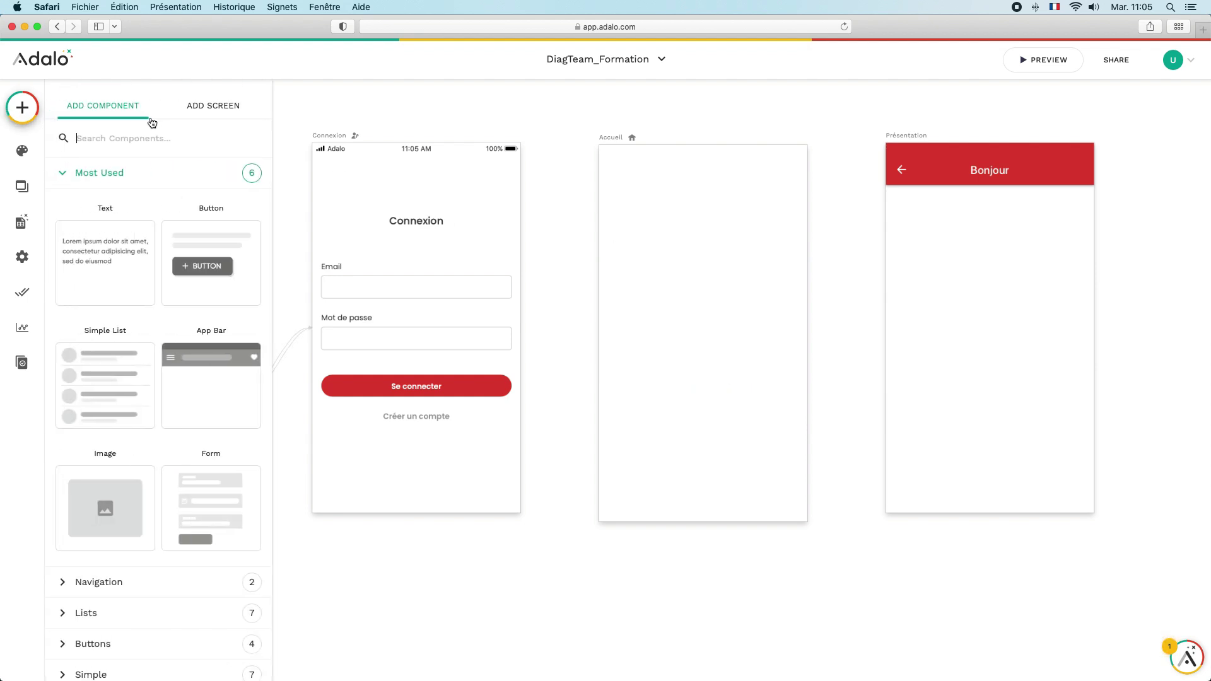
click(65, 174)
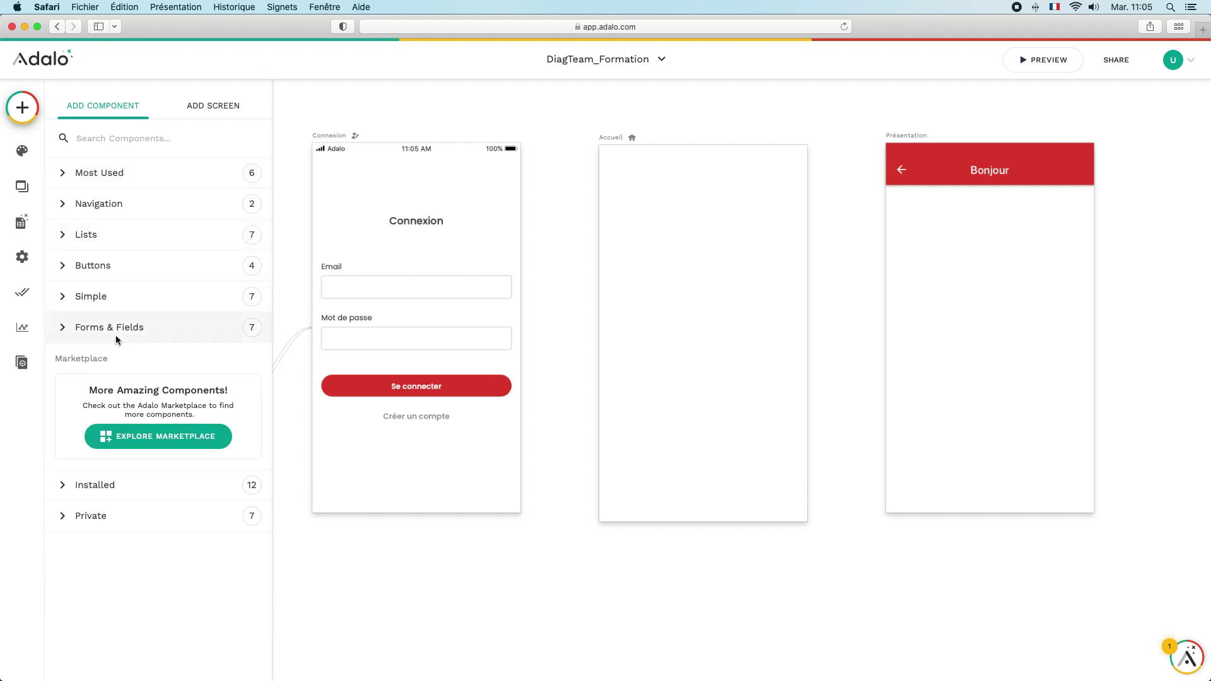
click(64, 329)
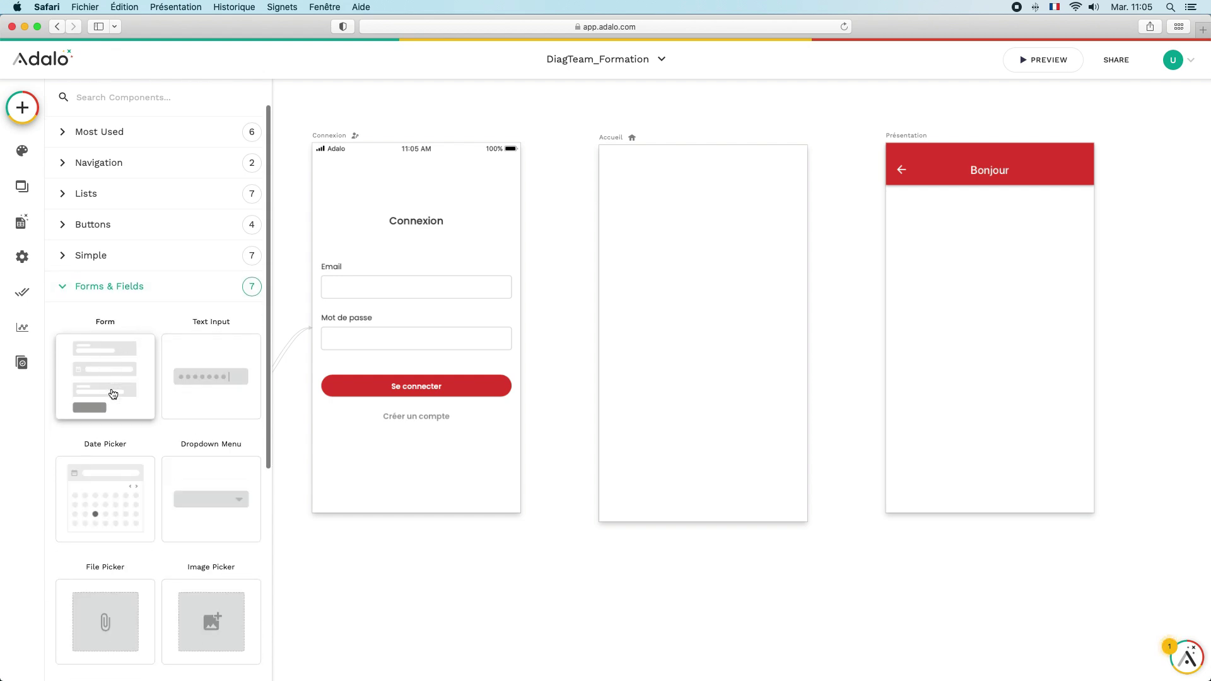
scroll(114, 388, down, 3)
drag(248, 311, 705, 292)
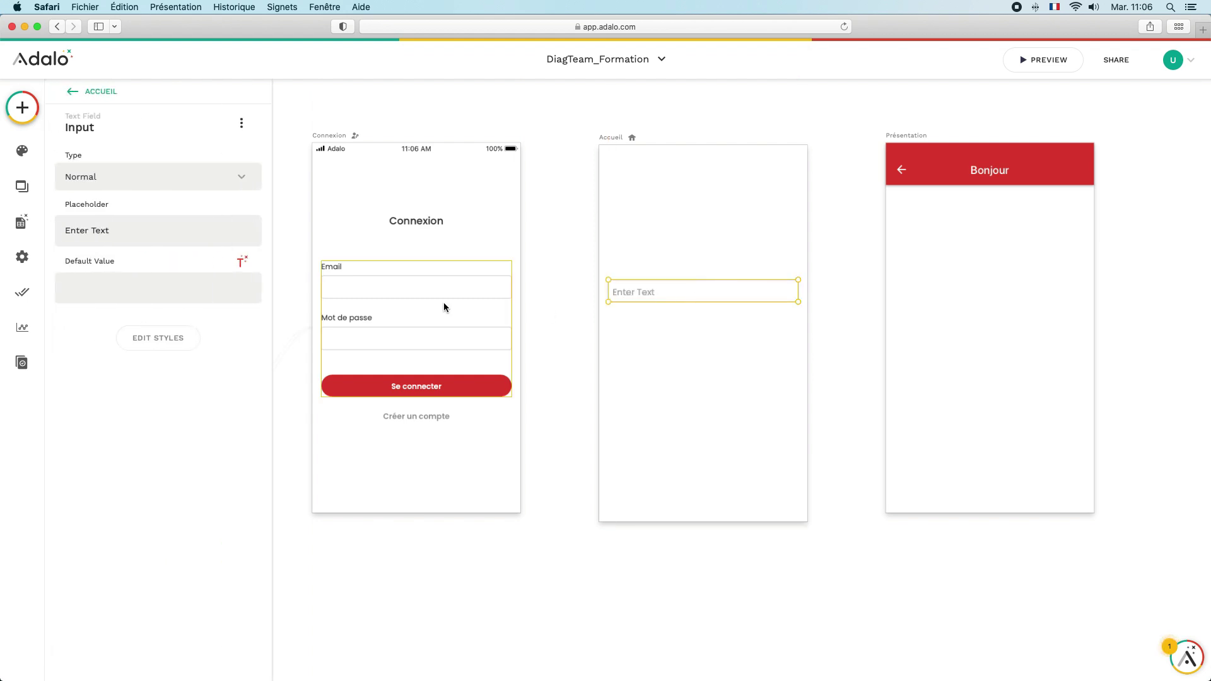
triple_click(118, 230)
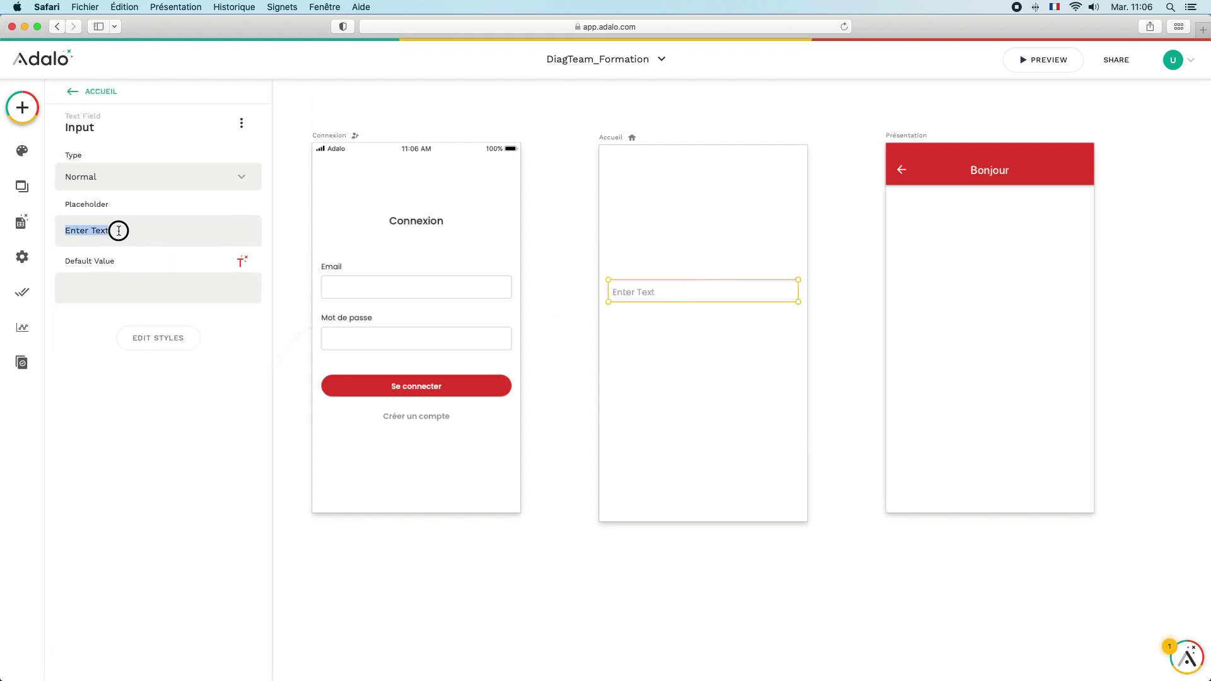
click(118, 230)
- Preview the app, test the text input by entering "hhd" and erasing it, and close the preview
click(1038, 60)
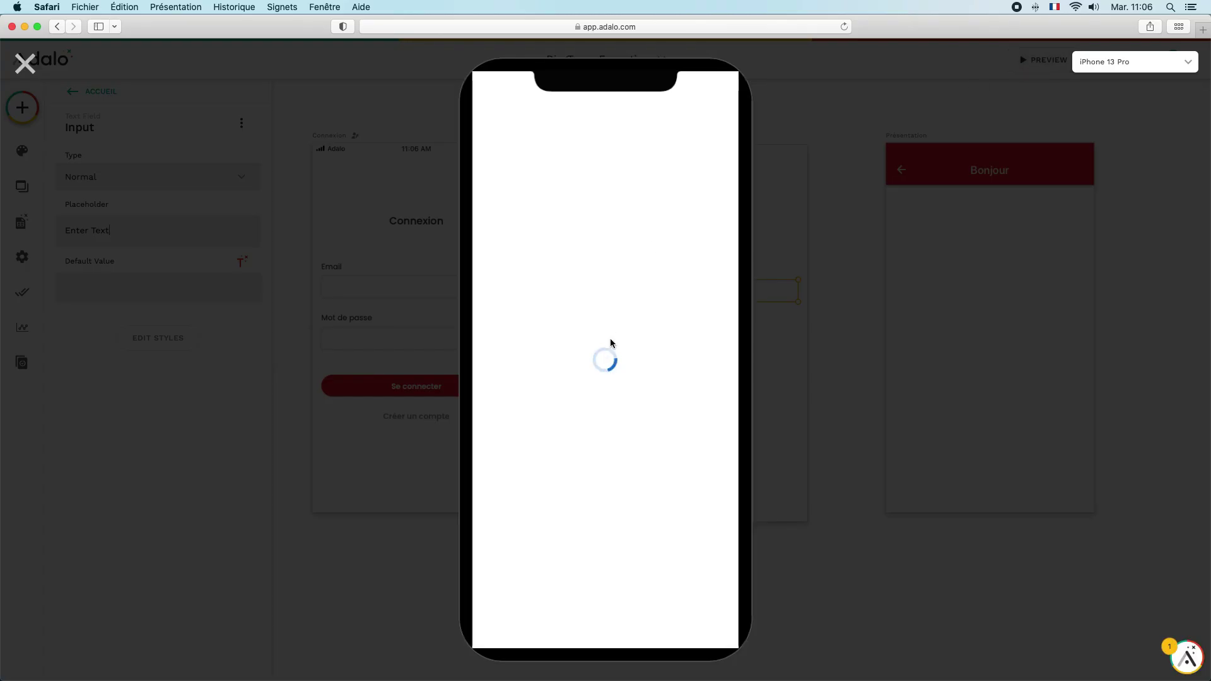
text(hhd)
key(BackSpace)
key(BackSpace)
key(BackSpace)
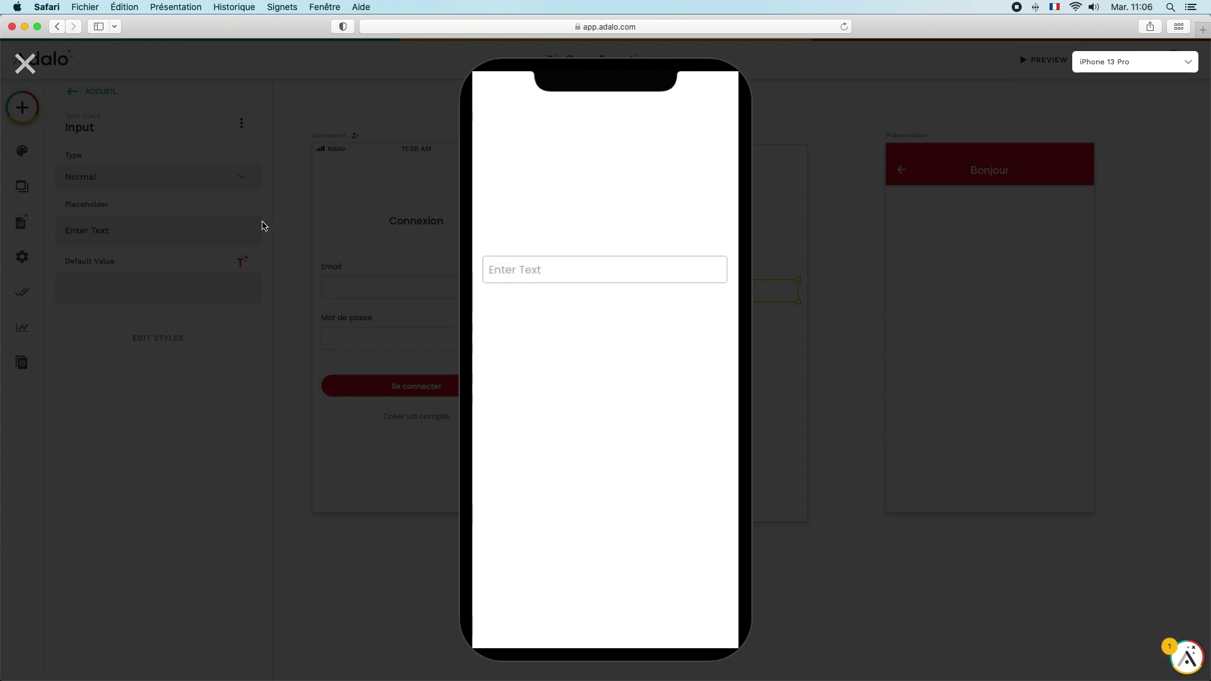
click(25, 63)
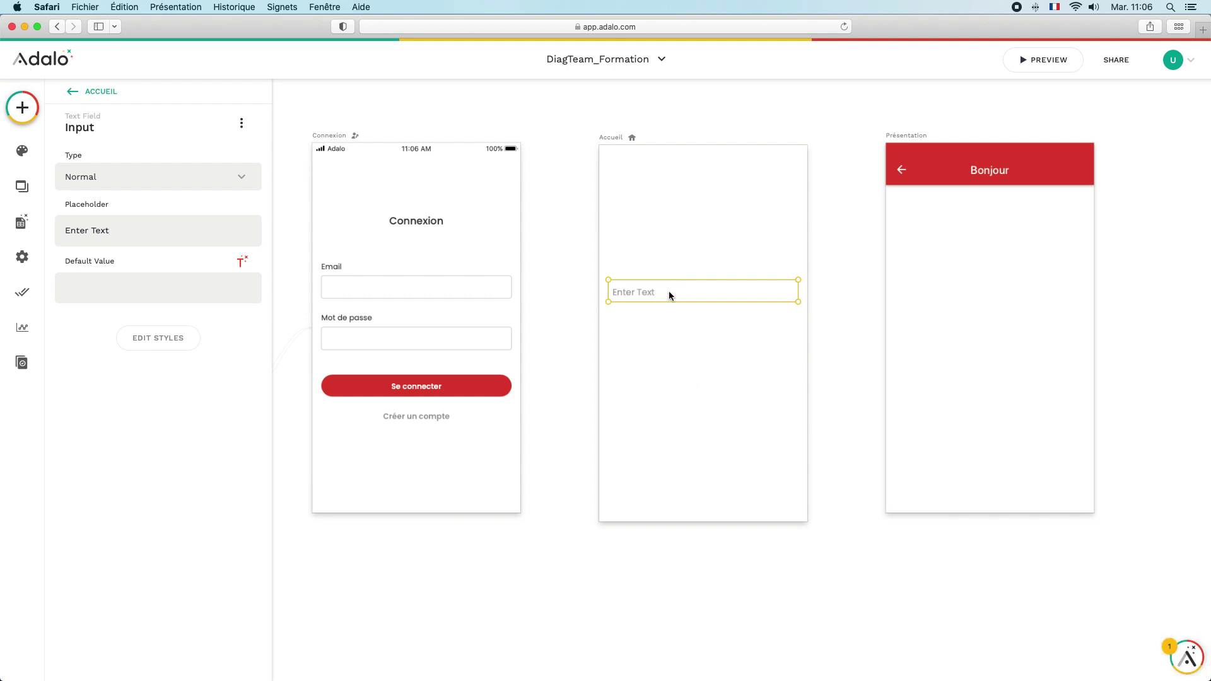
- Delete the text input from the Accueil screen and place a Dropdown Menu from the Forms & Fields components there
key(BackSpace)
click(22, 107)
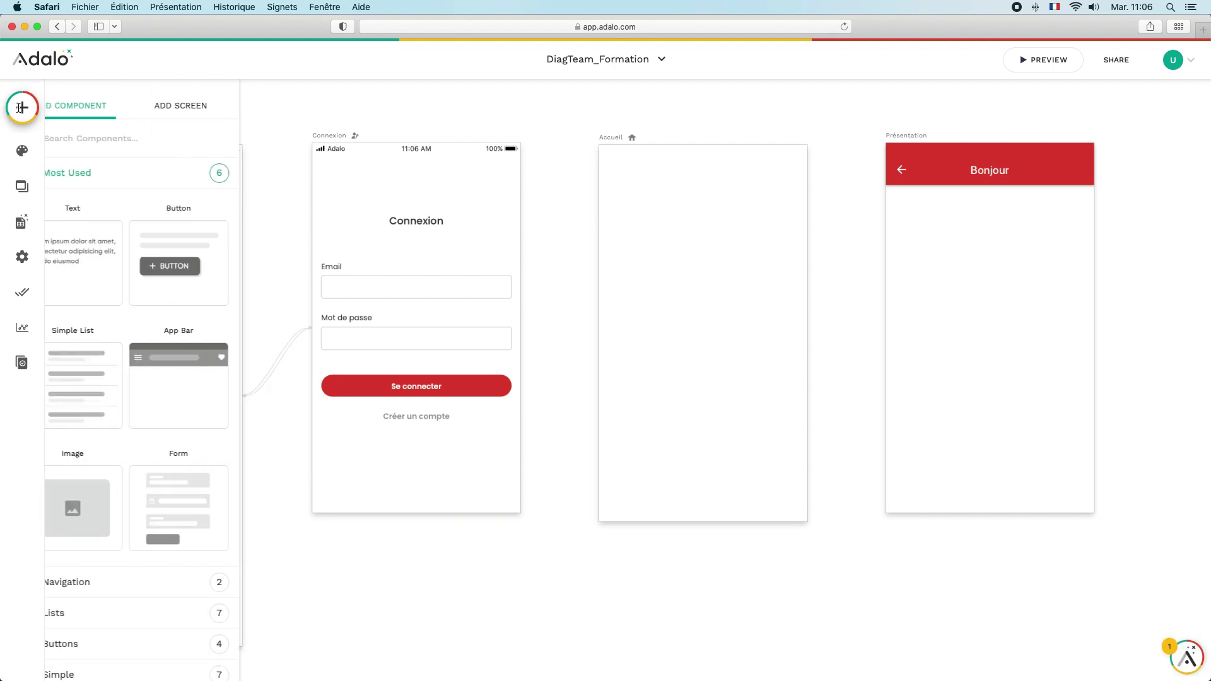
click(63, 174)
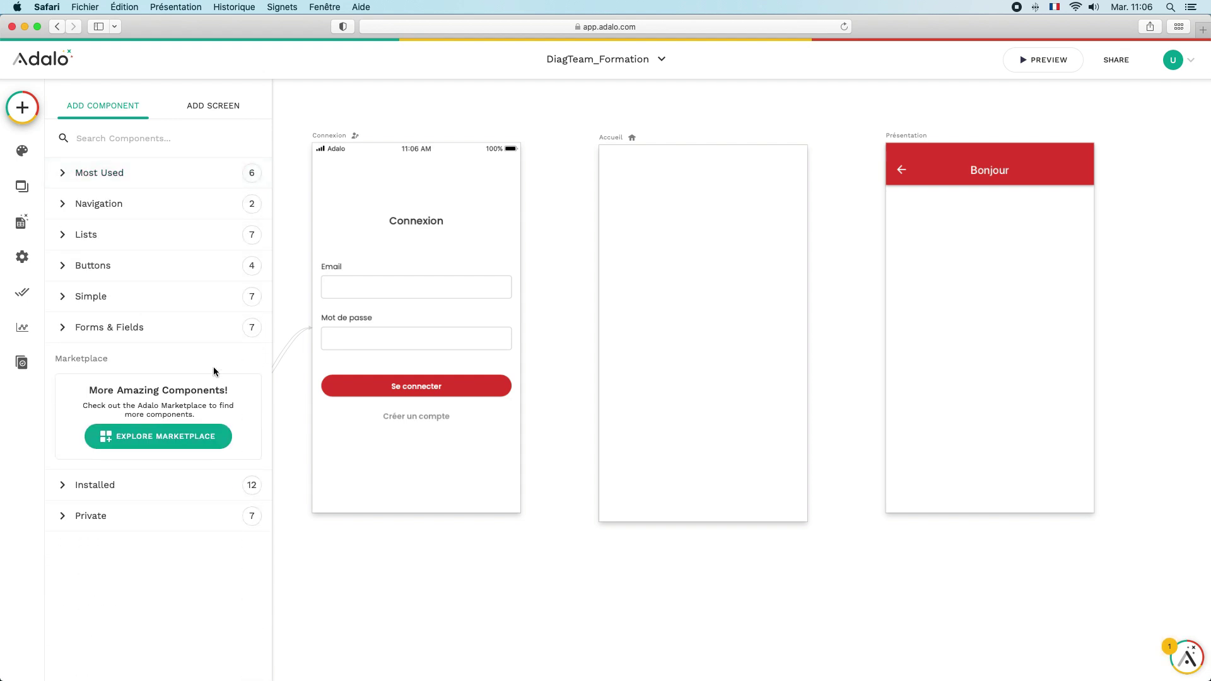
click(64, 328)
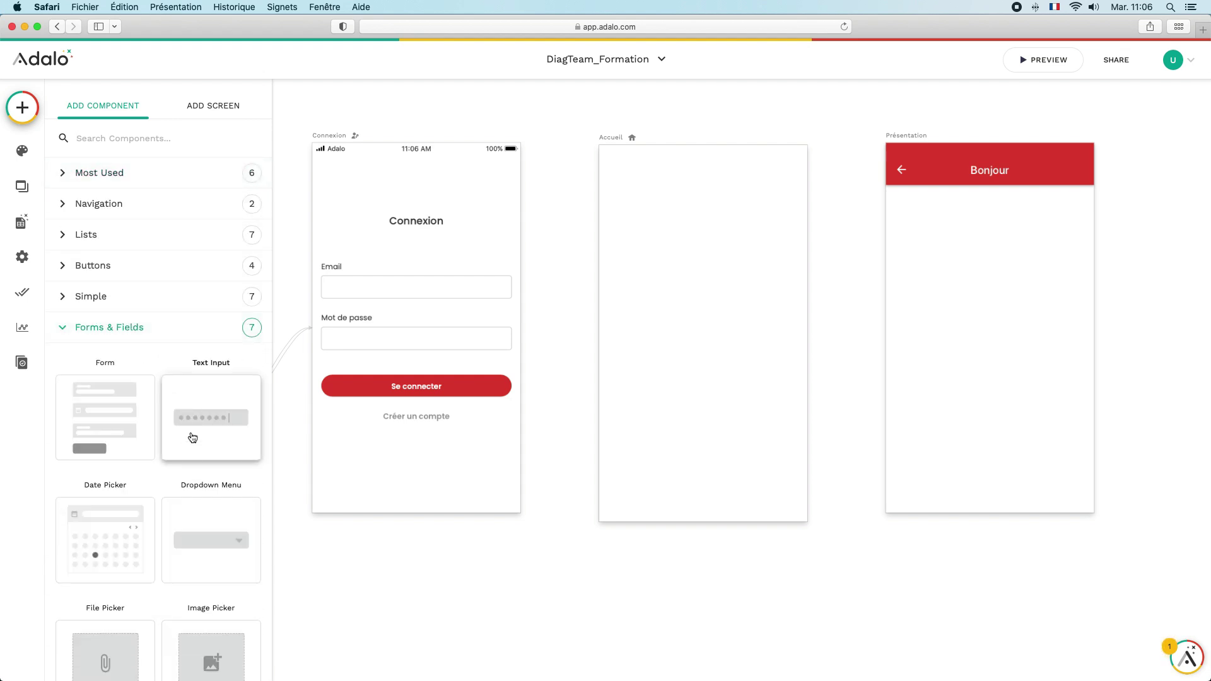
scroll(192, 438, down, 5)
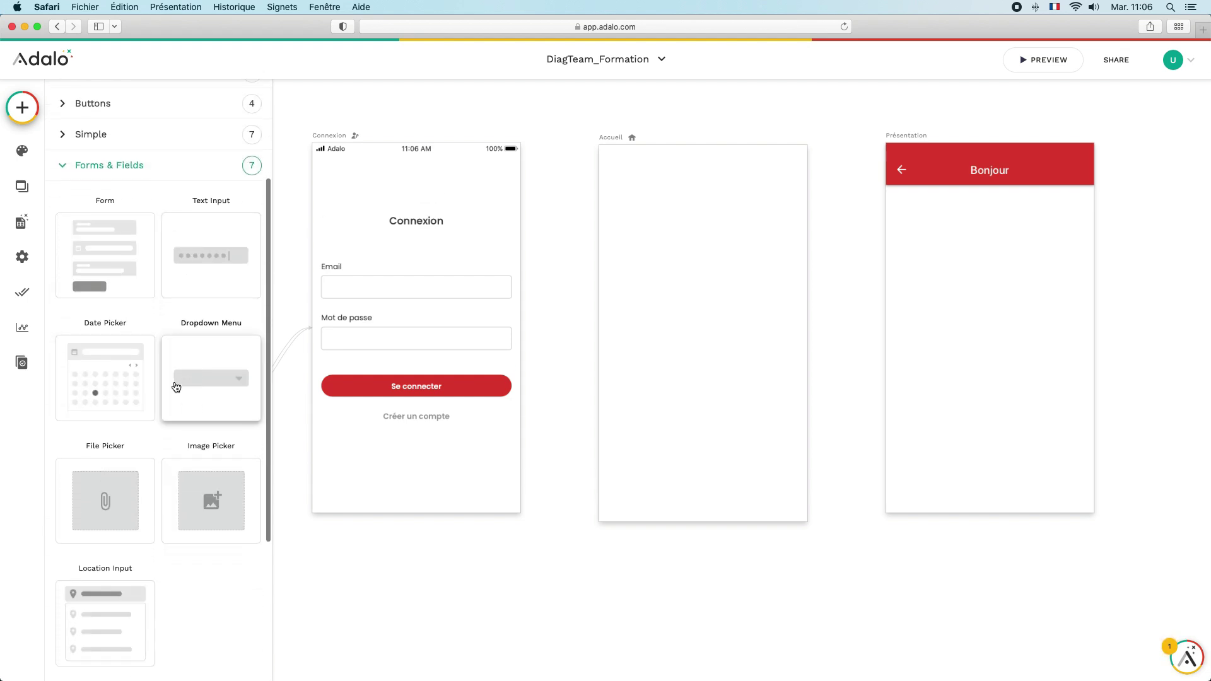
drag(193, 386, 701, 301)
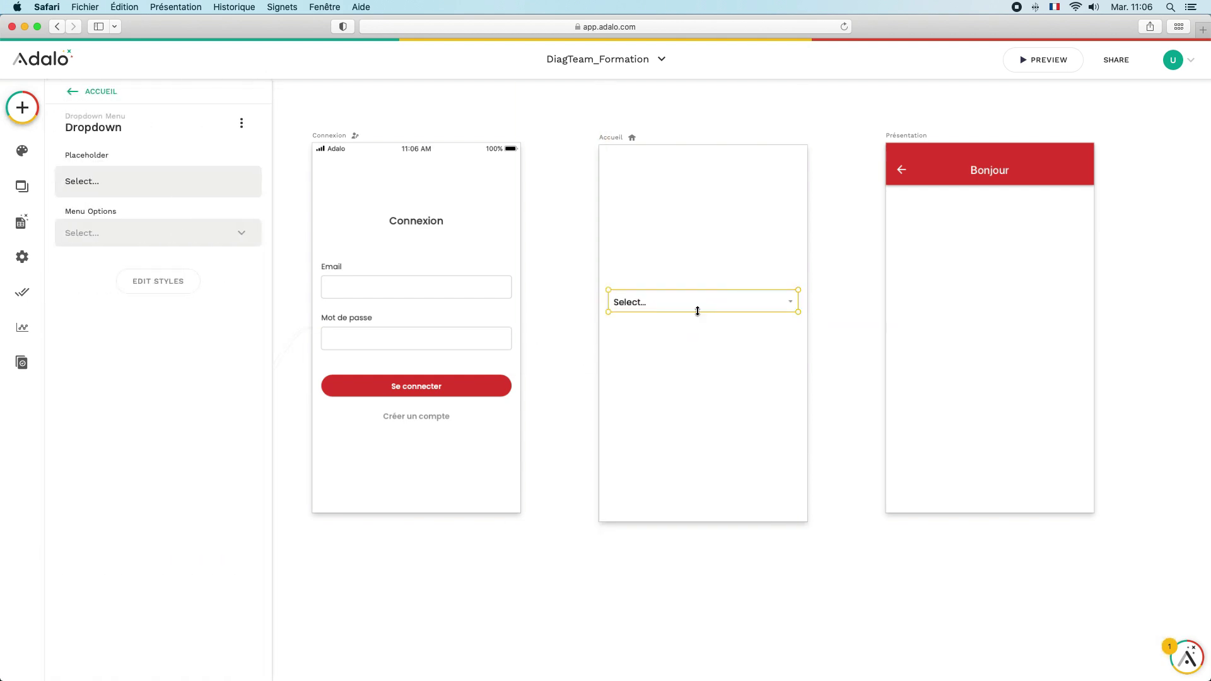
- Set the dropdown's menu options to the Departement collection and sort them by Département - A to Z
click(241, 233)
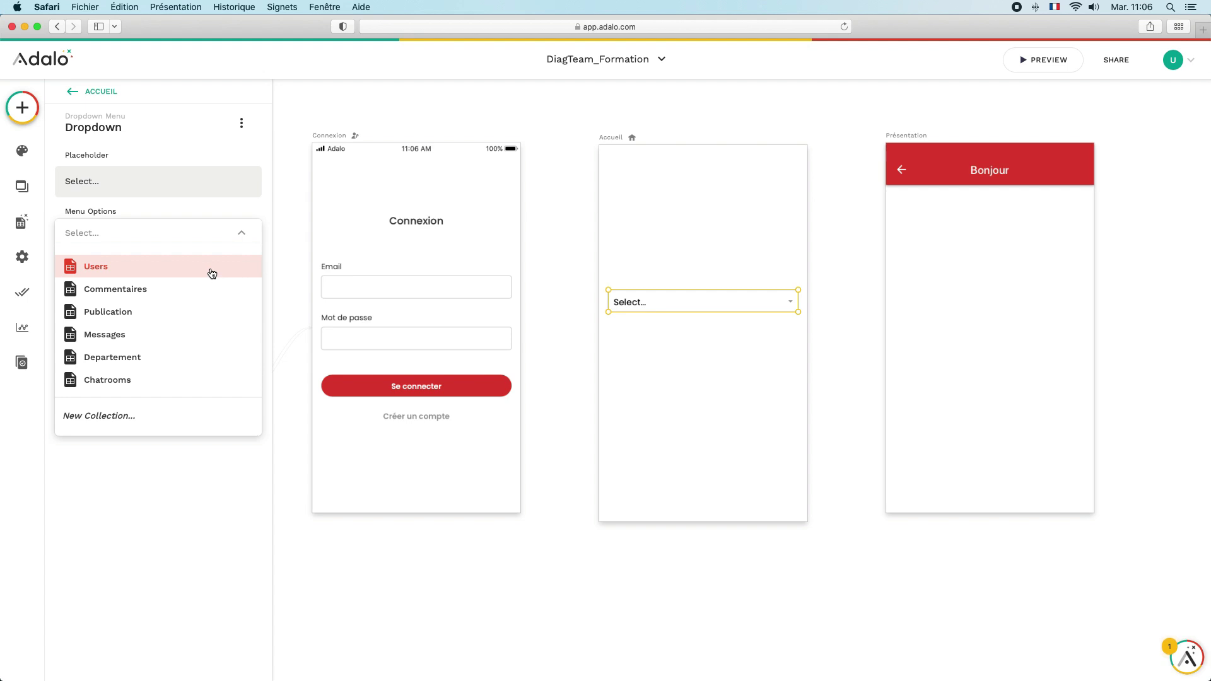
click(181, 358)
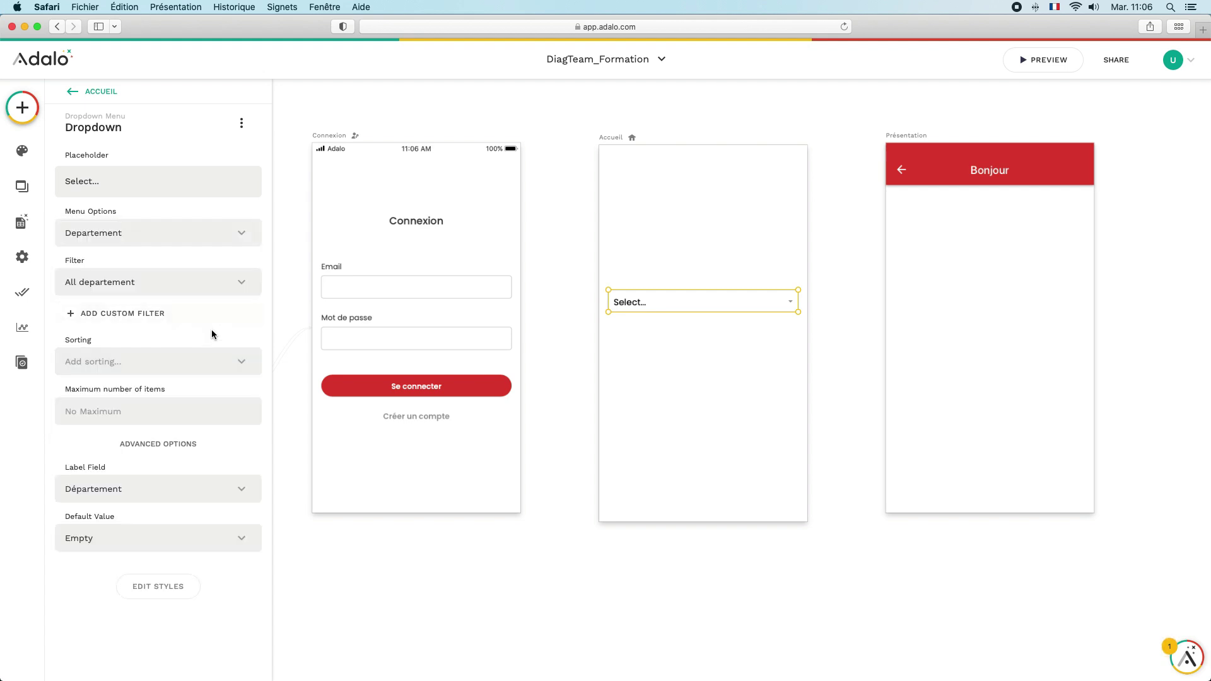
click(246, 366)
click(157, 216)
click(727, 404)
- Preview the app, browse the department choices in the dropdown without selecting one, and close the preview
click(1038, 63)
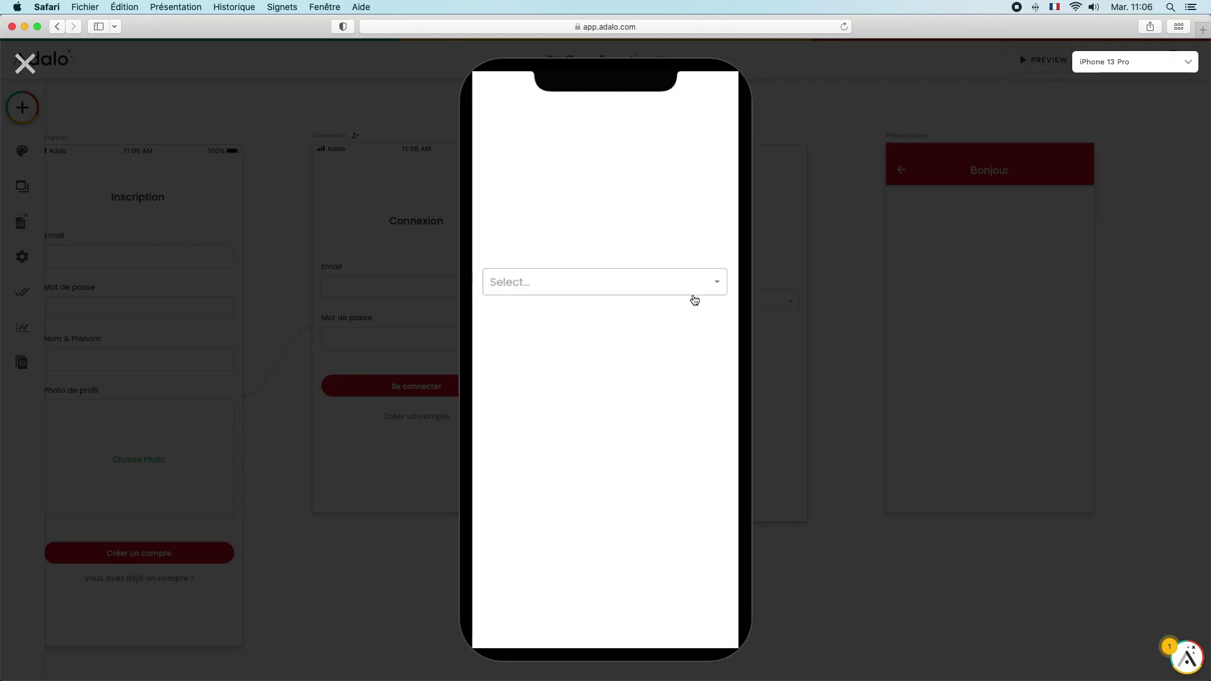
click(711, 282)
scroll(599, 416, down, 15)
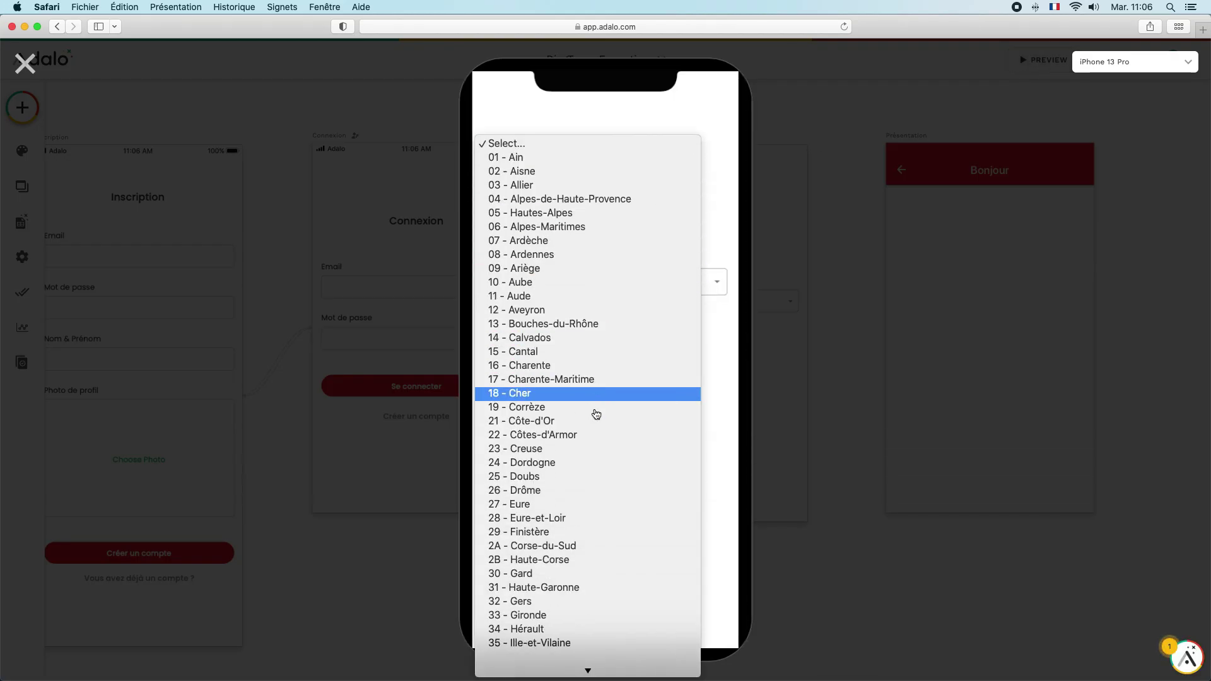
scroll(596, 410, up, 10)
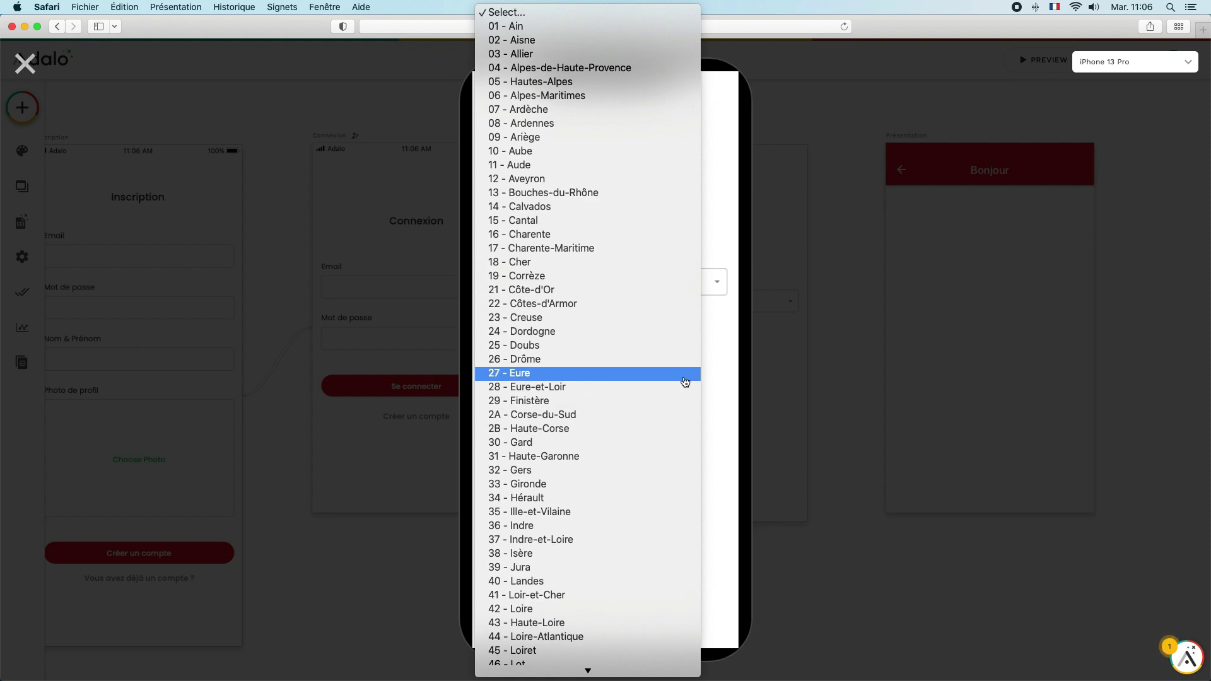
click(723, 346)
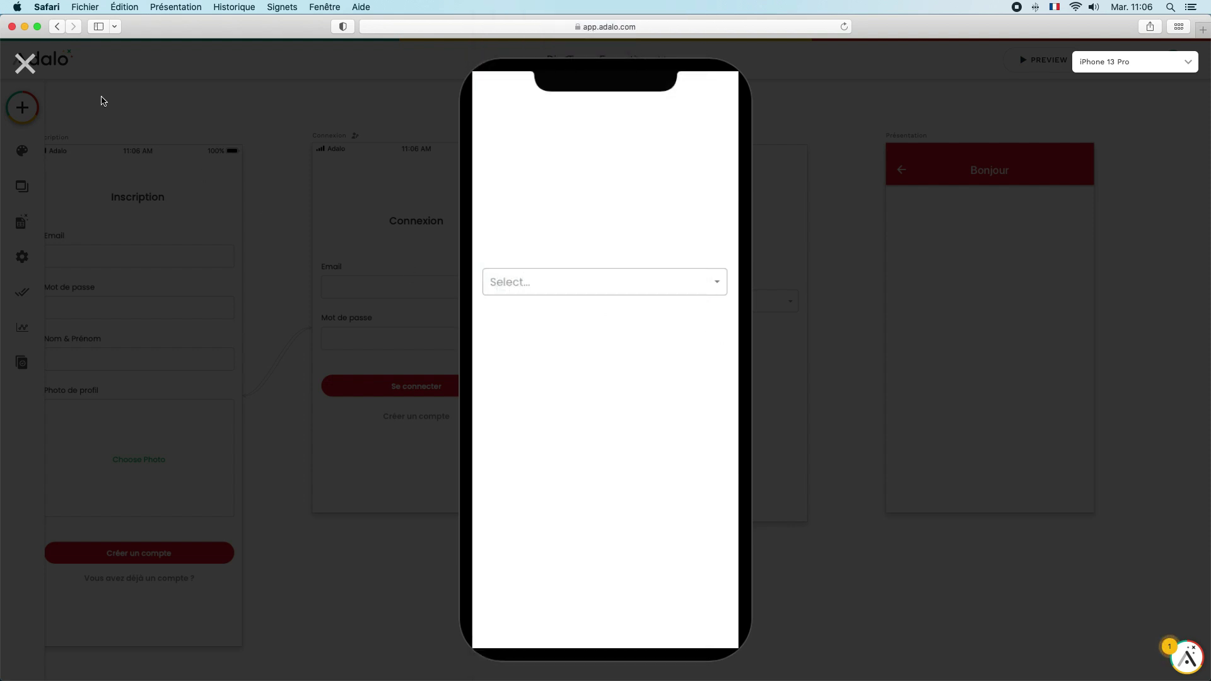
click(26, 64)
- Delete the dropdown from the Accueil screen and place a Date Picker from the Forms & Fields components there
click(732, 308)
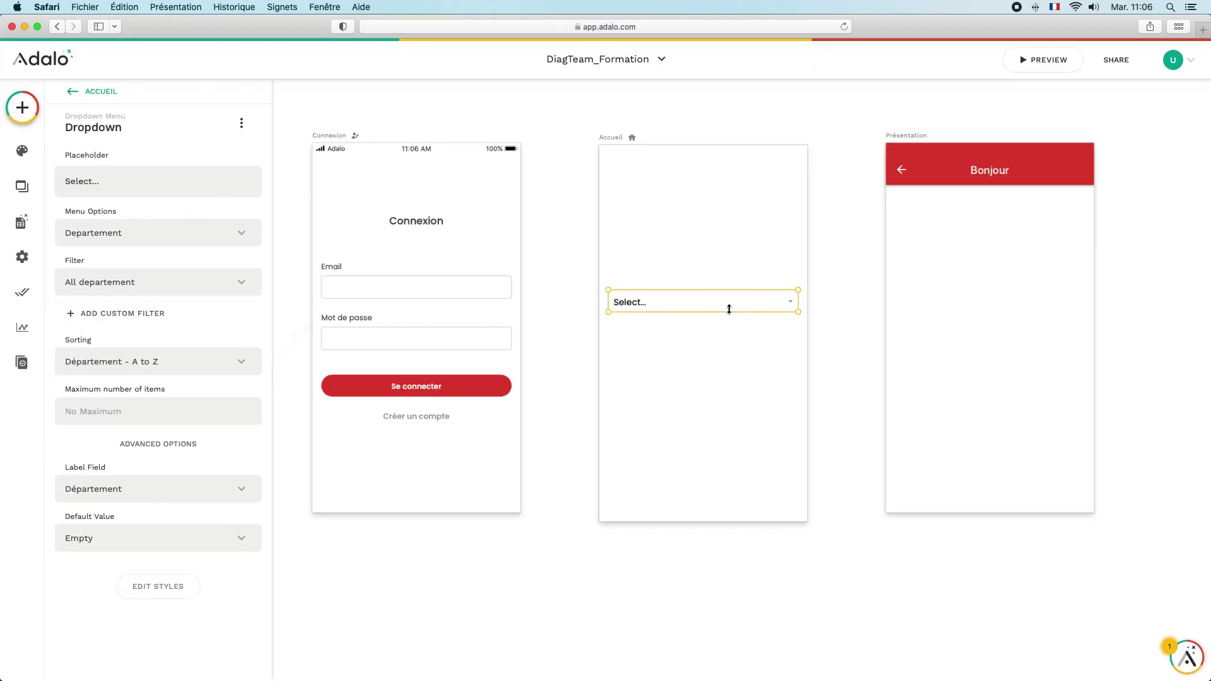
key(BackSpace)
click(22, 107)
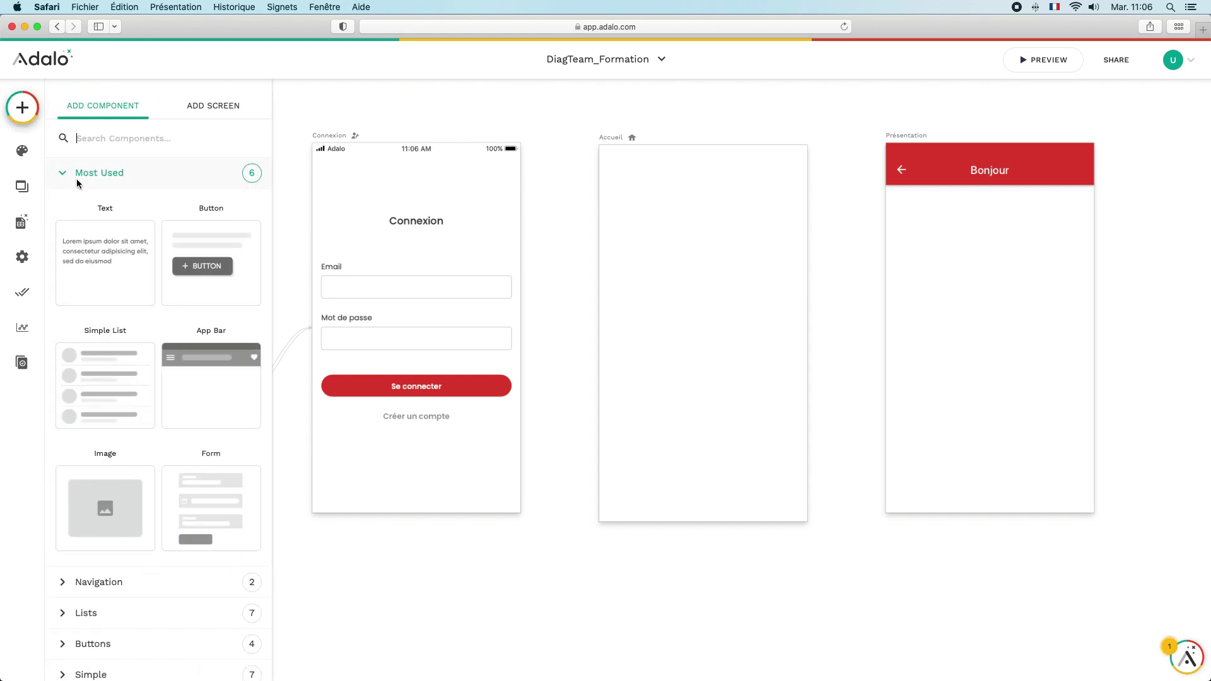
click(59, 172)
click(60, 327)
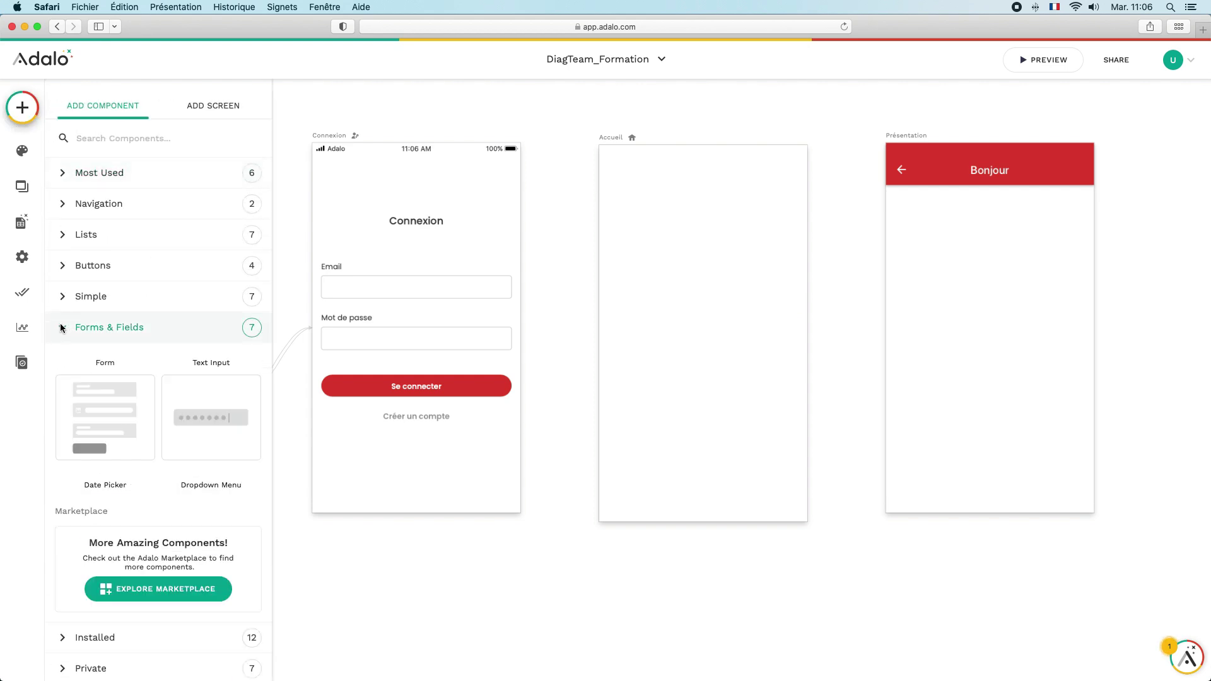
drag(101, 523, 701, 296)
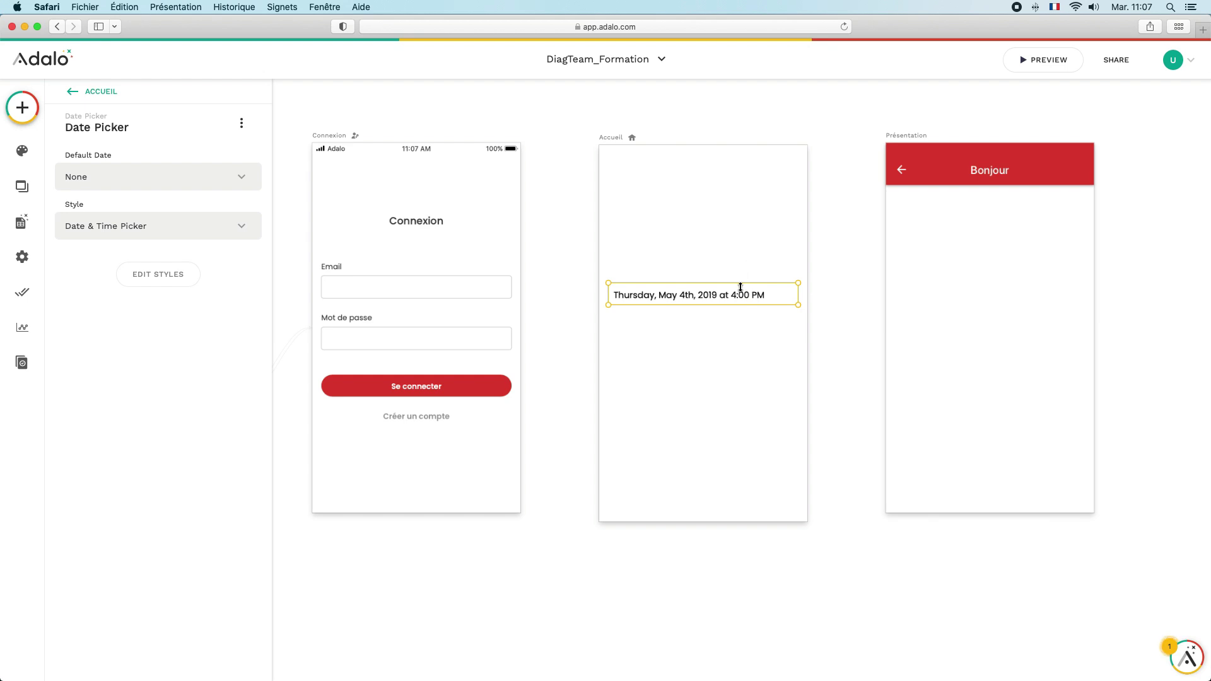
- Preview the app, open the date picker's date and time selector to examine it, and close the preview
click(1032, 63)
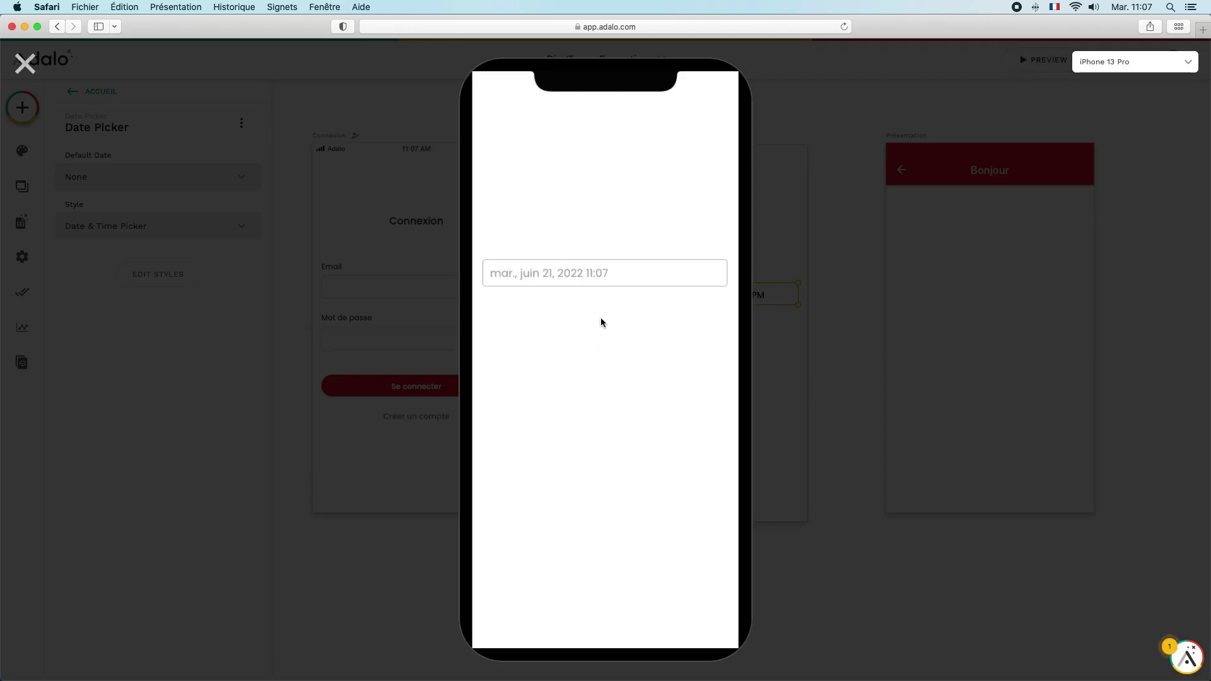
click(593, 279)
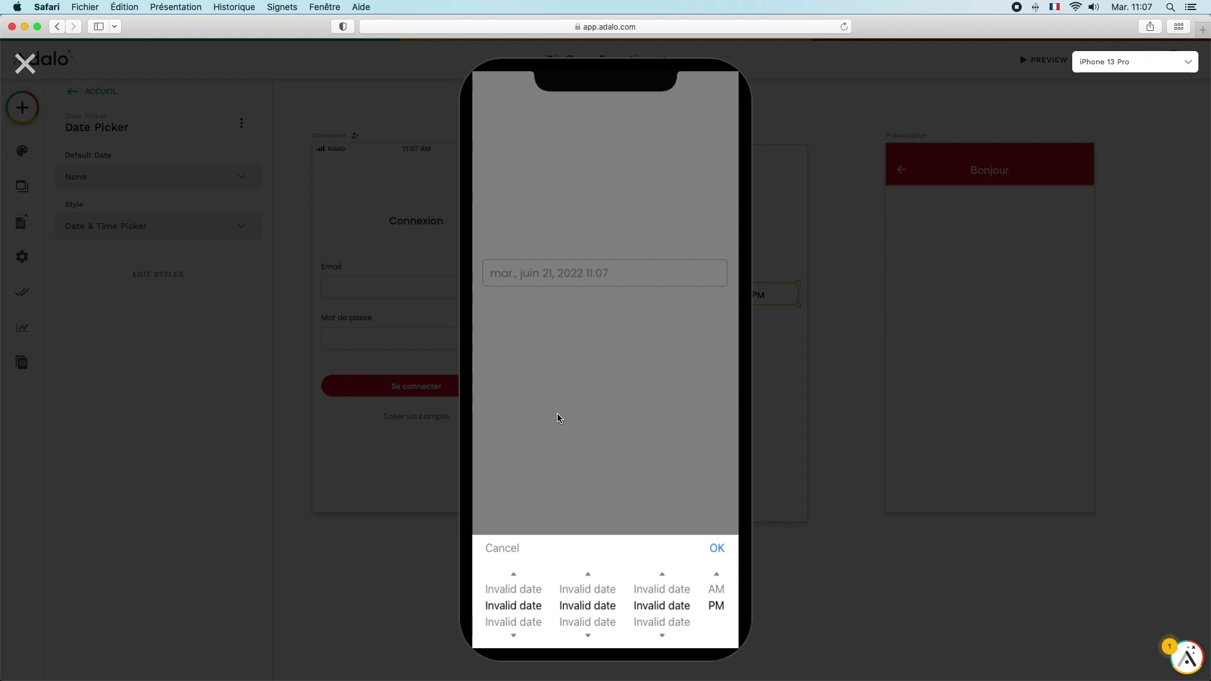
click(25, 64)
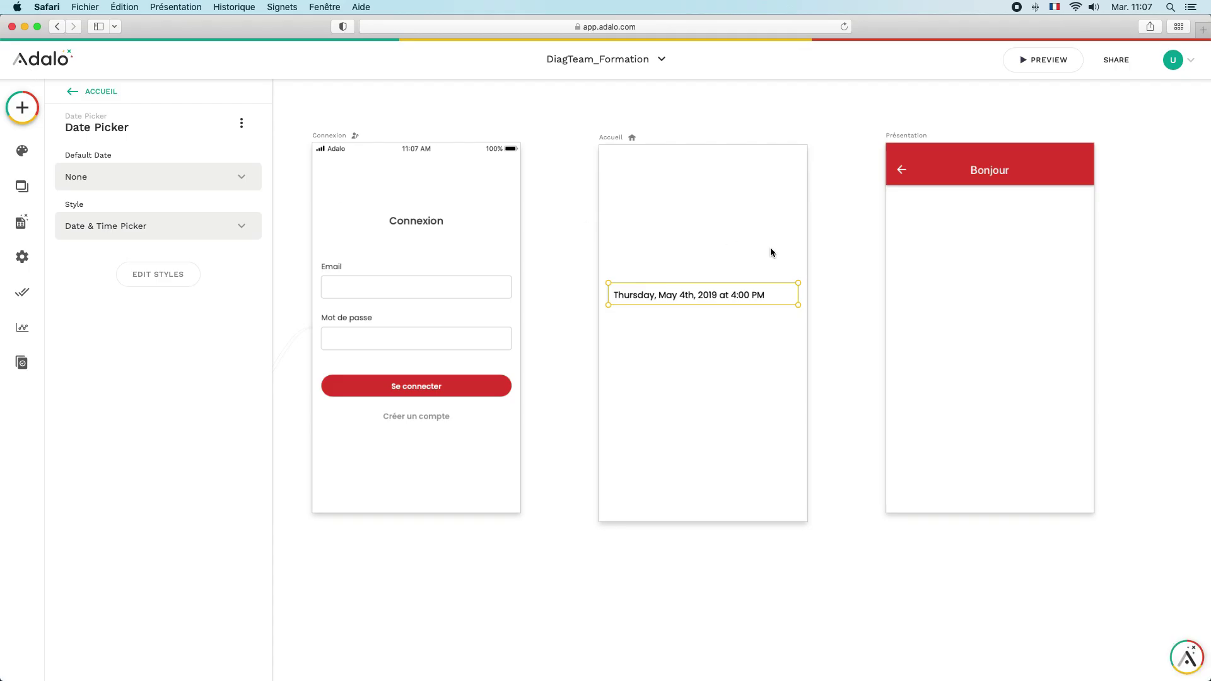
- Delete the date picker from the Accueil screen and place an Image Picker from the Forms & Fields components there
key(BackSpace)
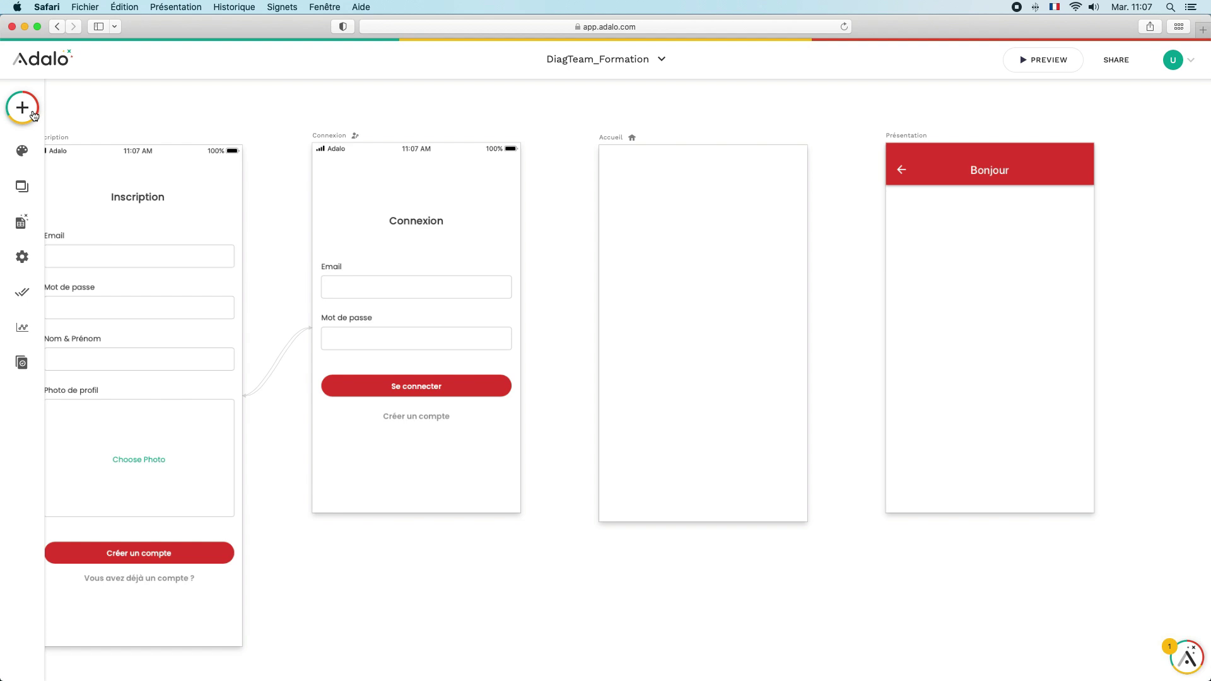
click(23, 113)
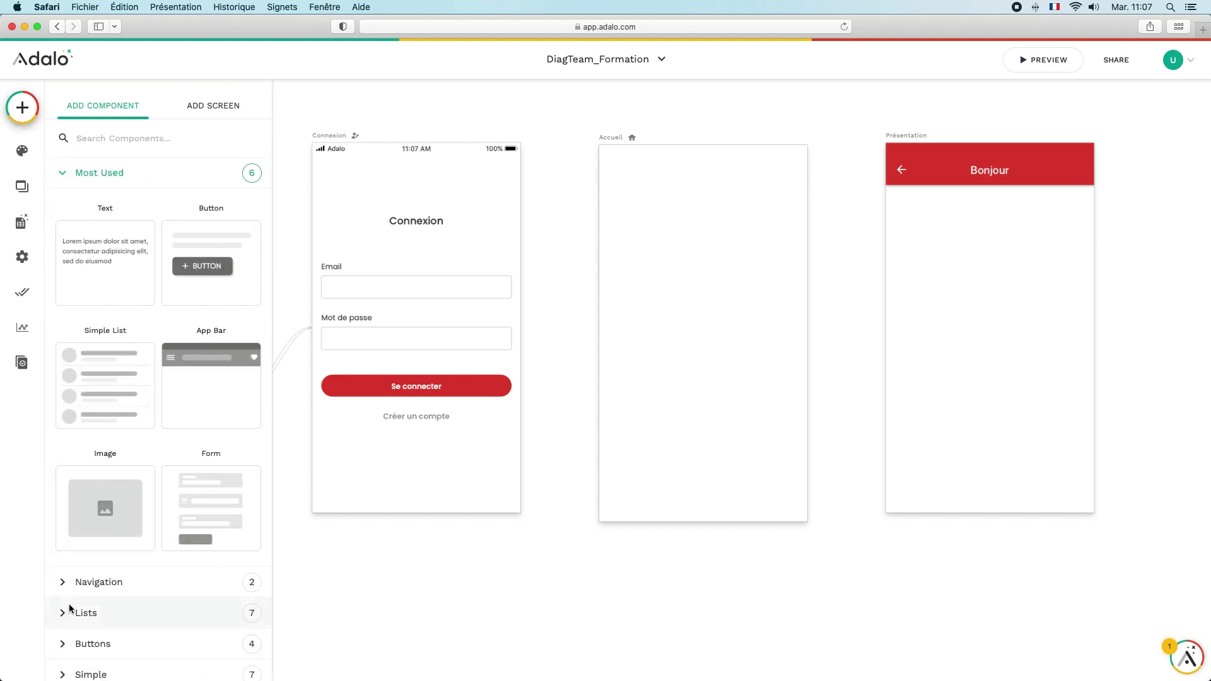
scroll(76, 603, down, 2)
click(63, 627)
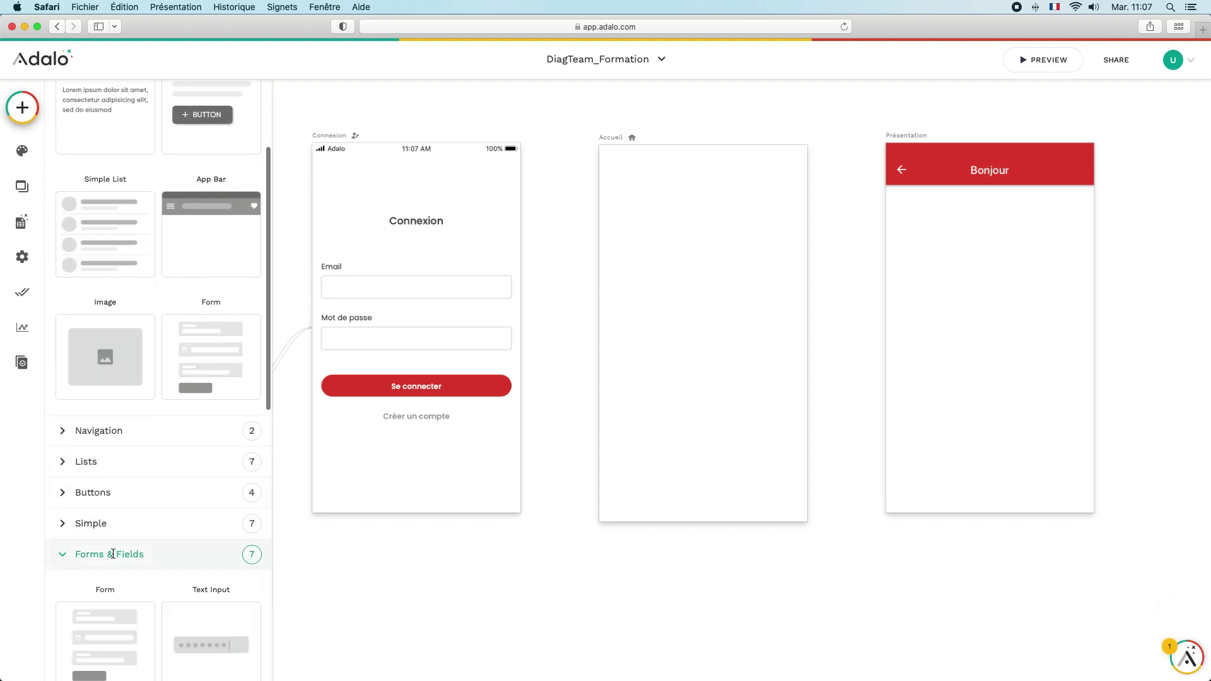
scroll(113, 568, down, 3)
scroll(124, 563, down, 5)
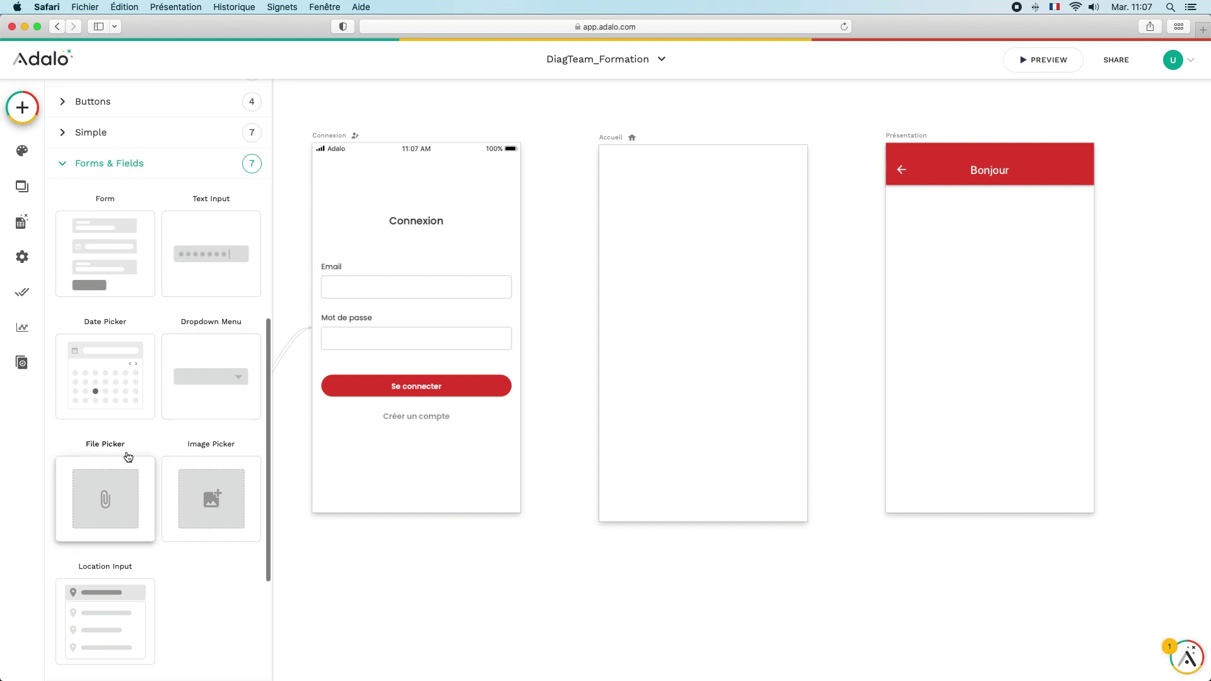
drag(190, 463, 705, 323)
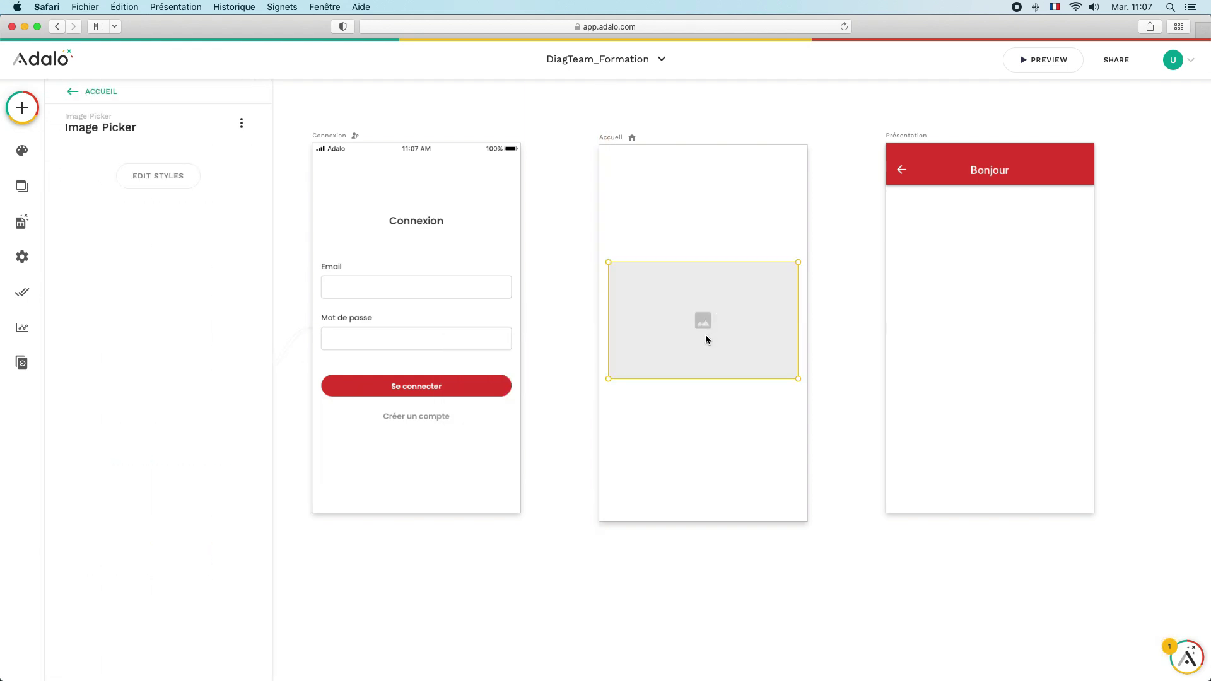
- Preview the app, test the image picker by uploading the building-g190c9 JPG from the Bâtiment folder, and close the preview
click(1060, 60)
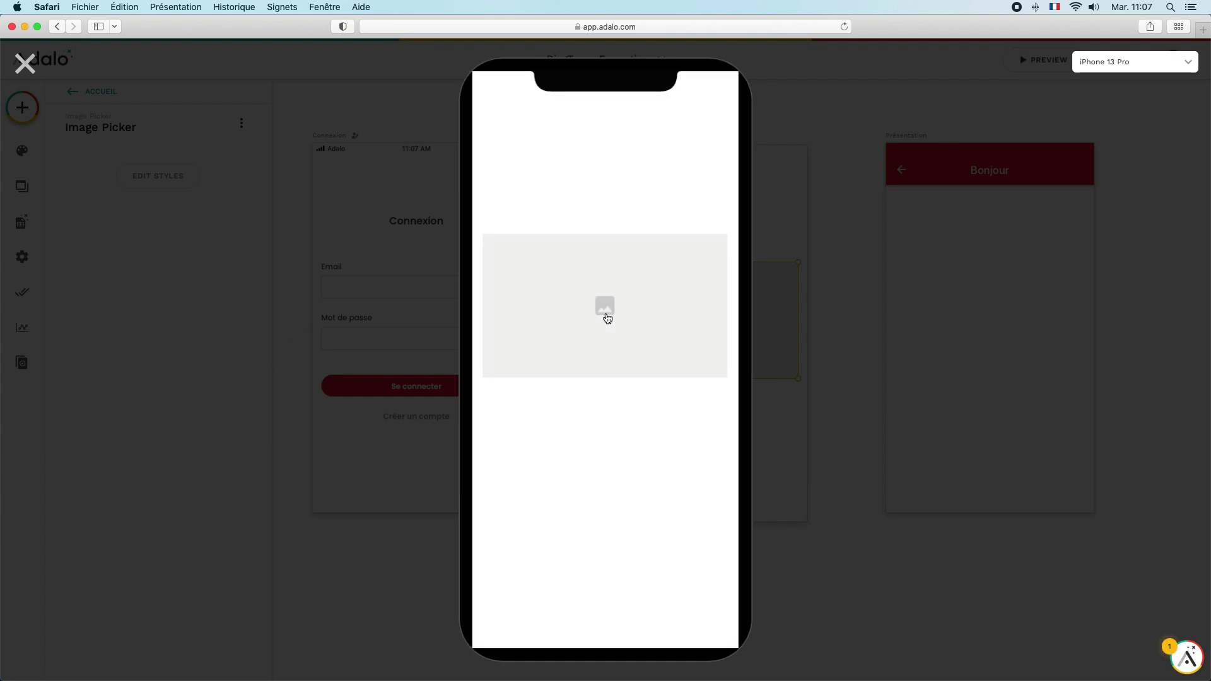
click(608, 318)
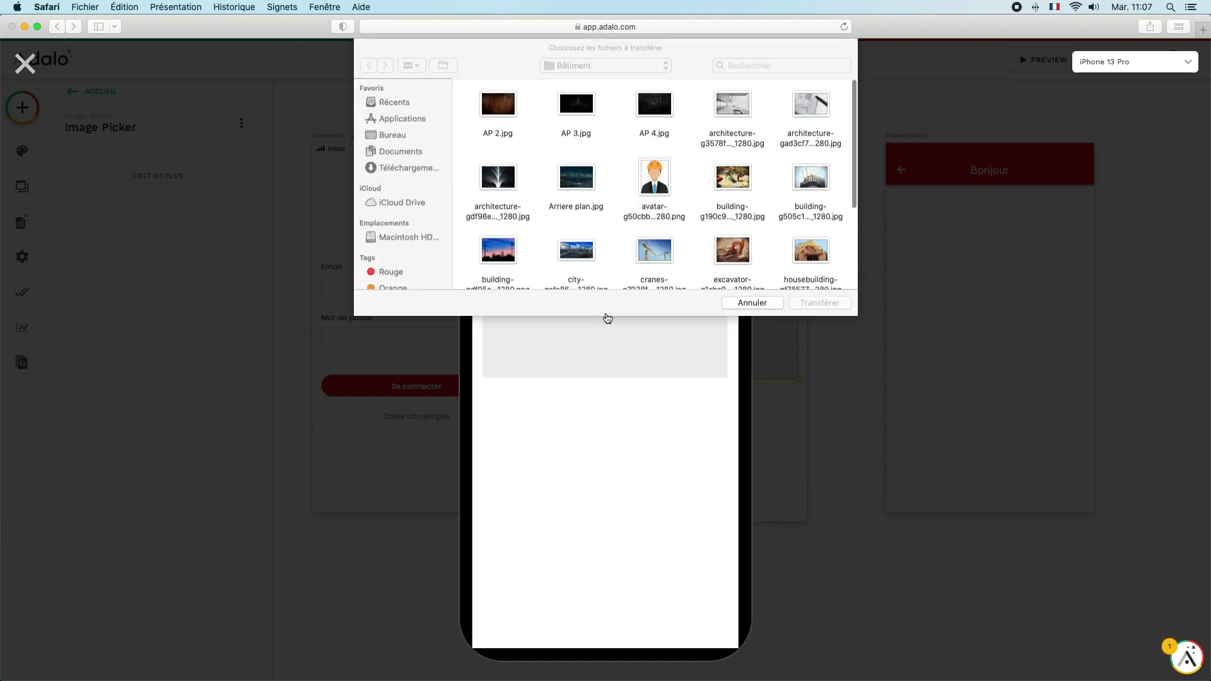
click(745, 190)
click(819, 308)
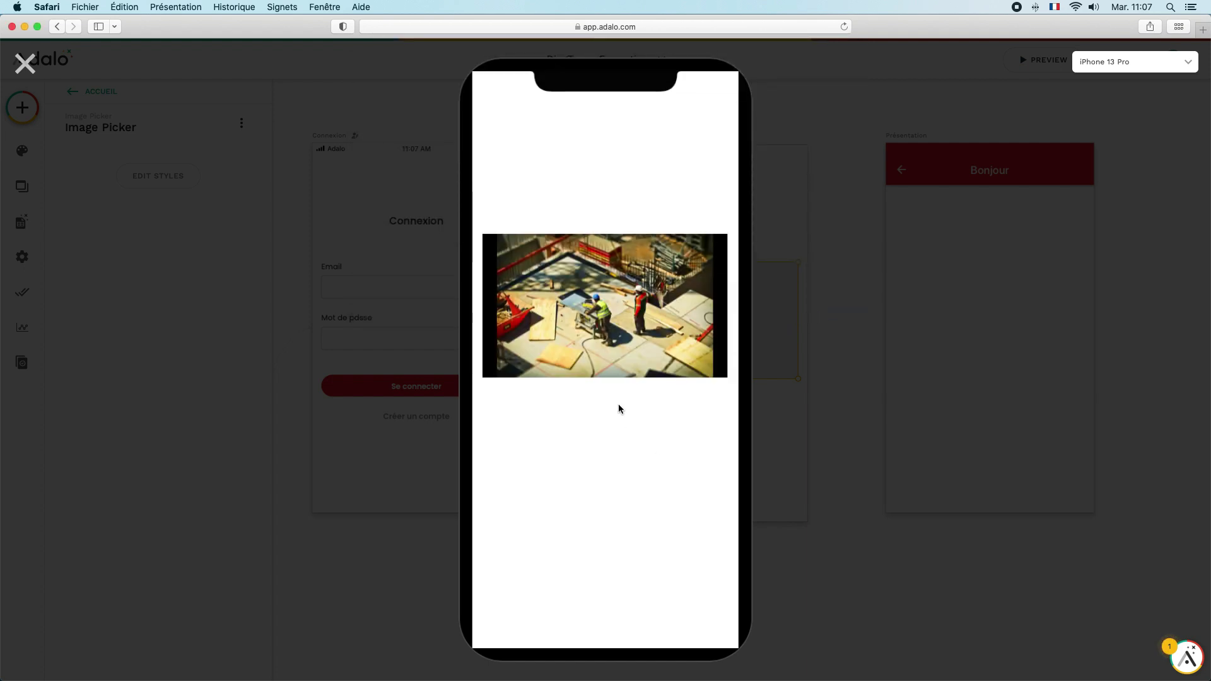
click(24, 64)
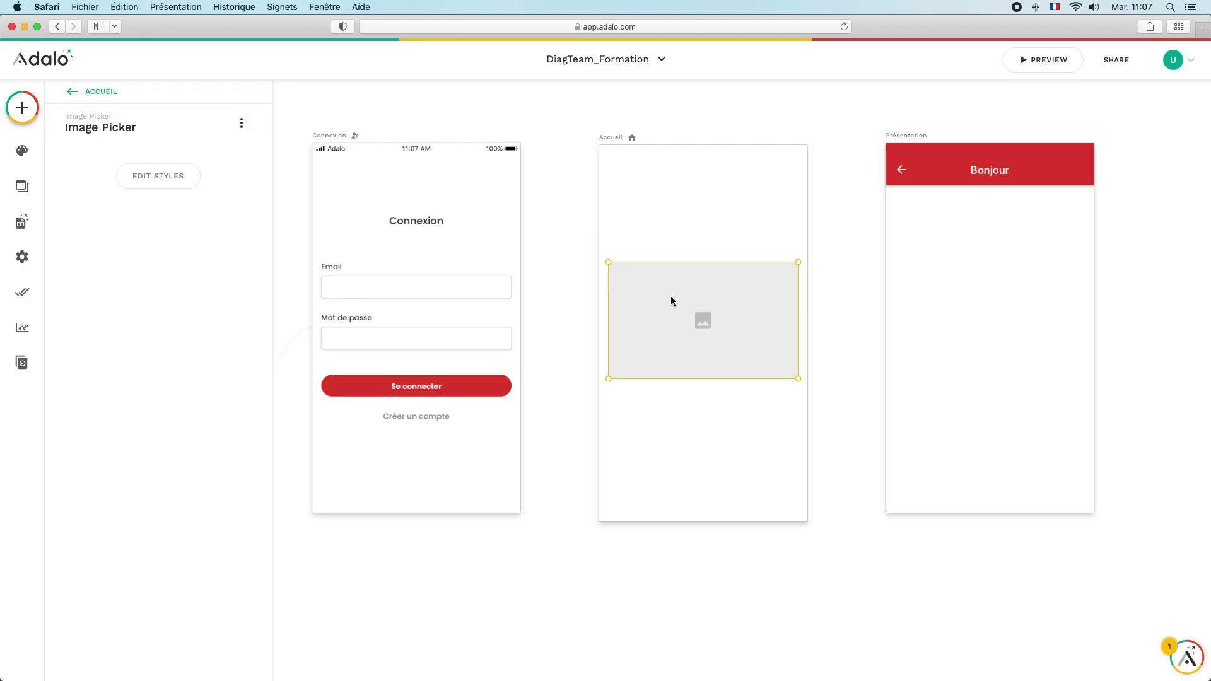
- Delete the image picker from the Accueil screen and place a File Picker from the Forms & Fields components there
key(BackSpace)
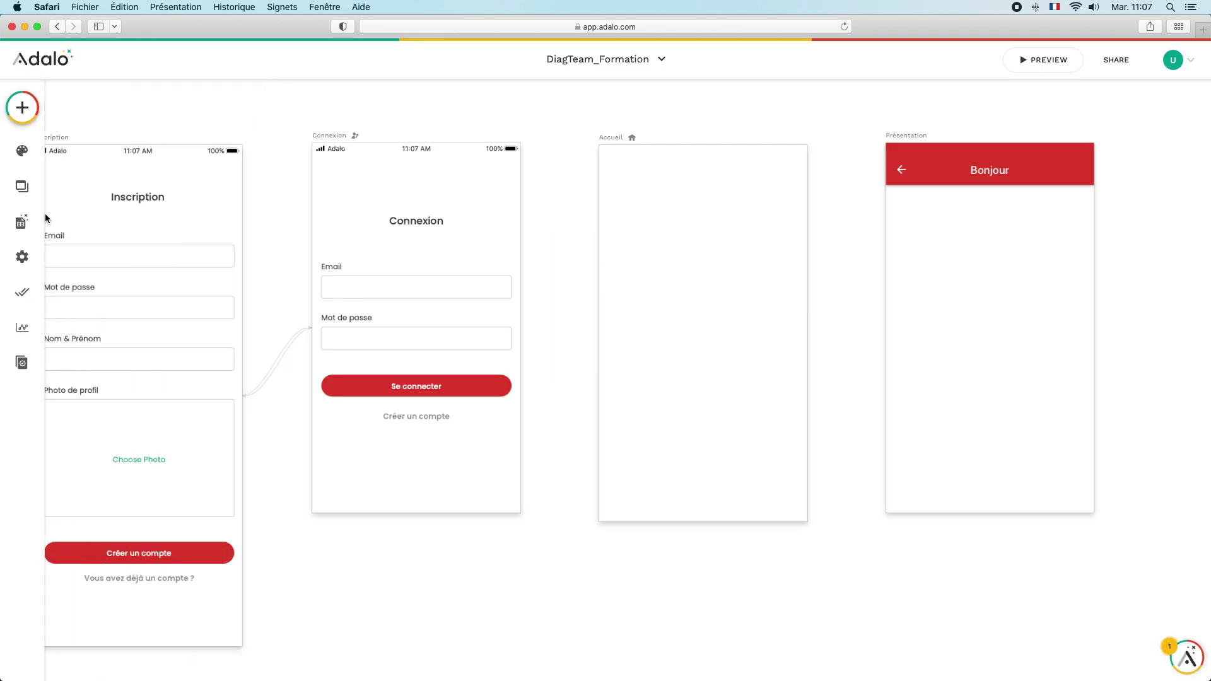
click(23, 108)
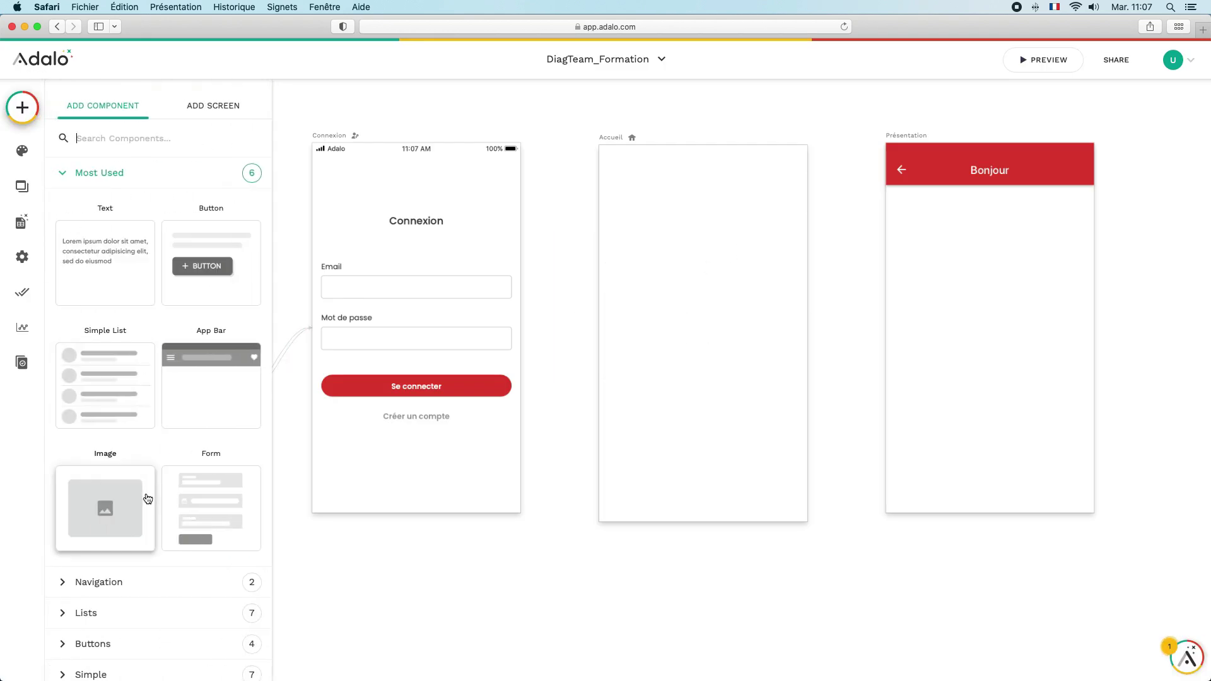
scroll(147, 483, down, 3)
click(63, 465)
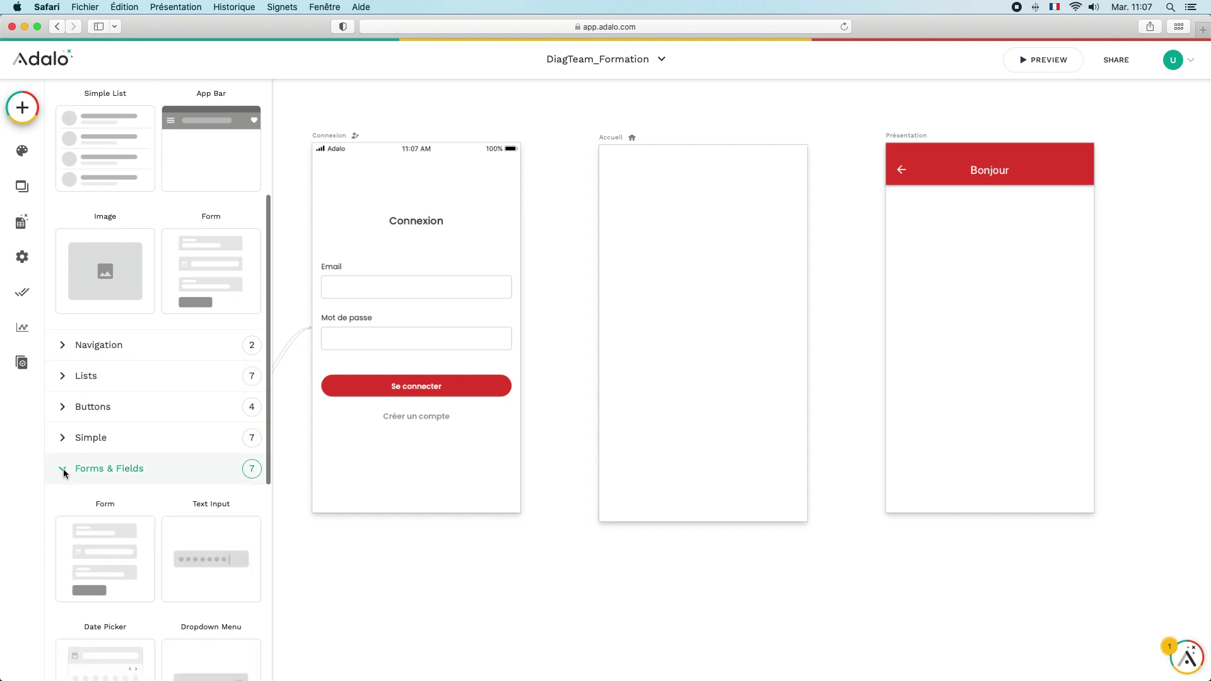
scroll(123, 499, down, 2)
scroll(122, 499, down, 3)
drag(120, 499, 704, 335)
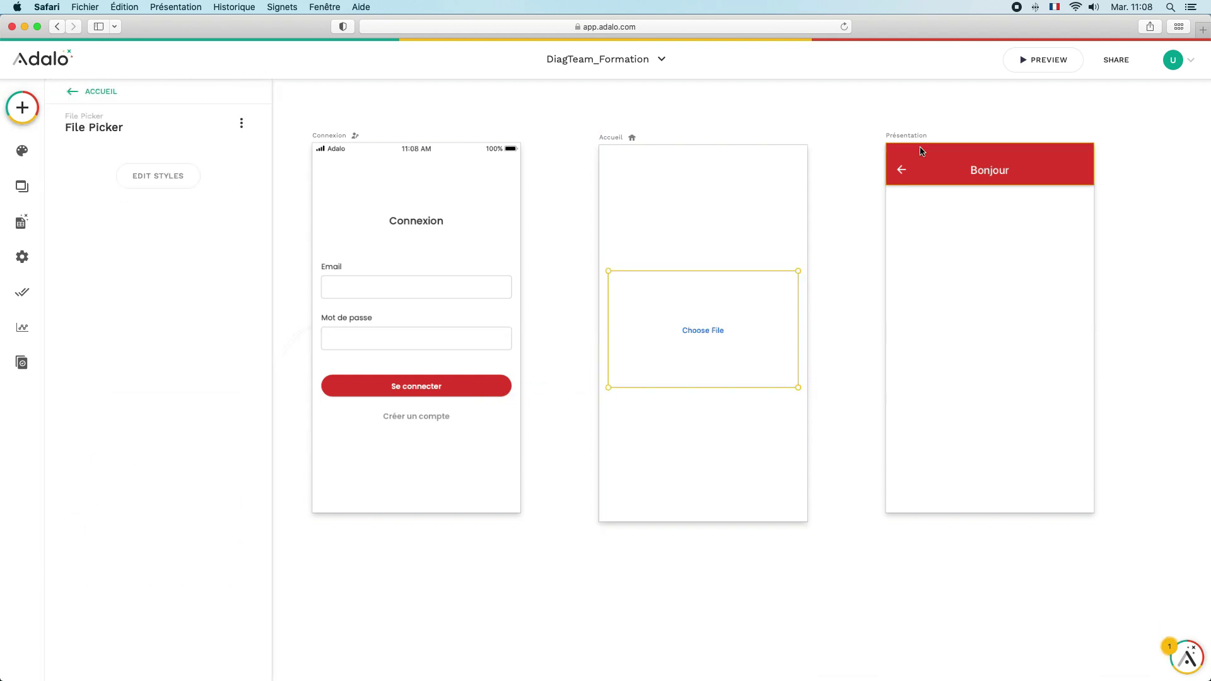
- Preview the app to examine the file picker, and close the preview
click(1046, 61)
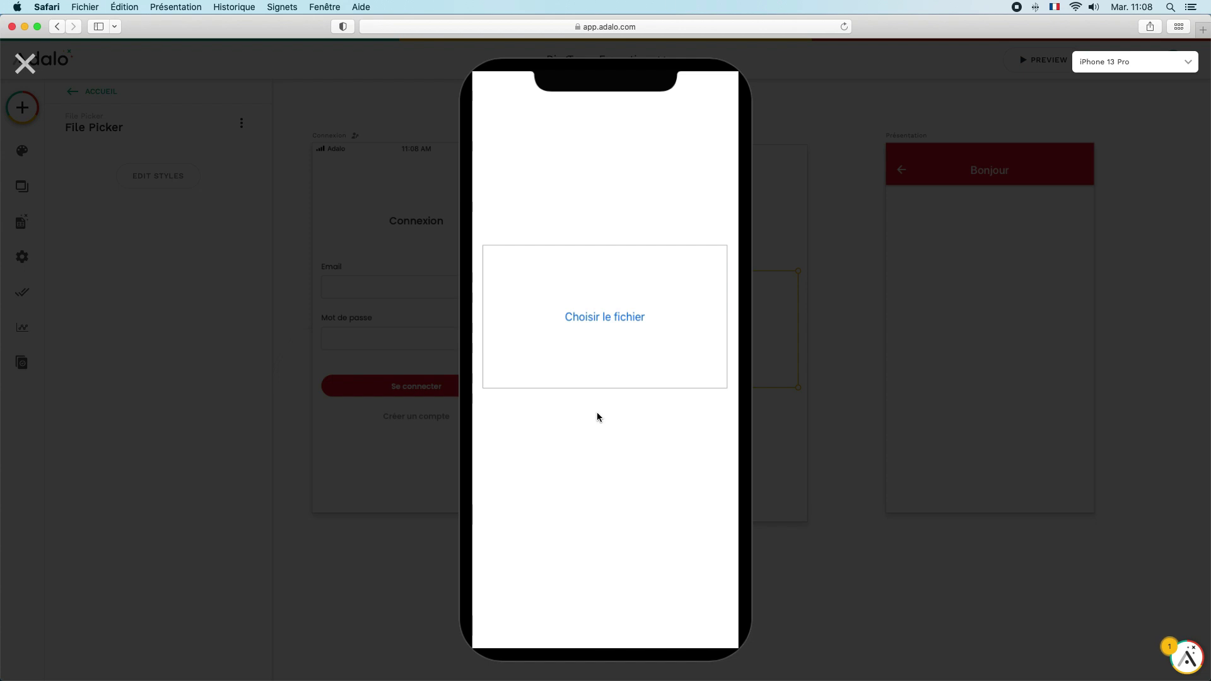
click(26, 66)
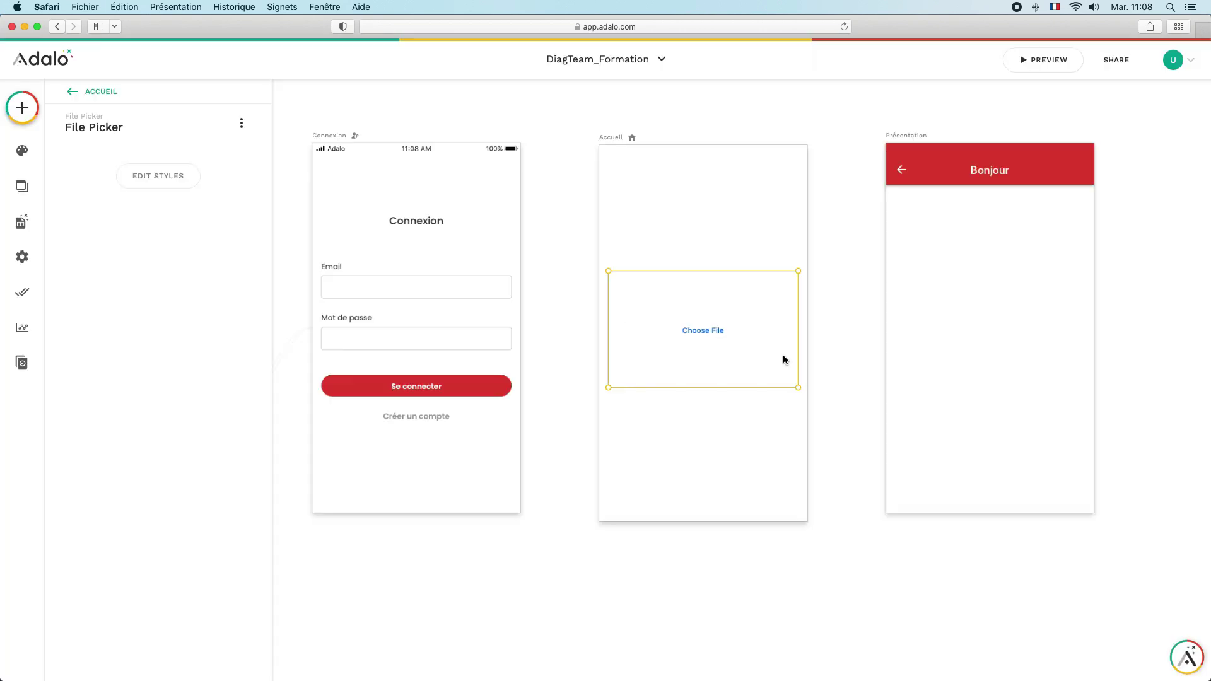
- Delete the file picker from the Accueil screen and place a Location Input from the Forms & Fields components there
key(BackSpace)
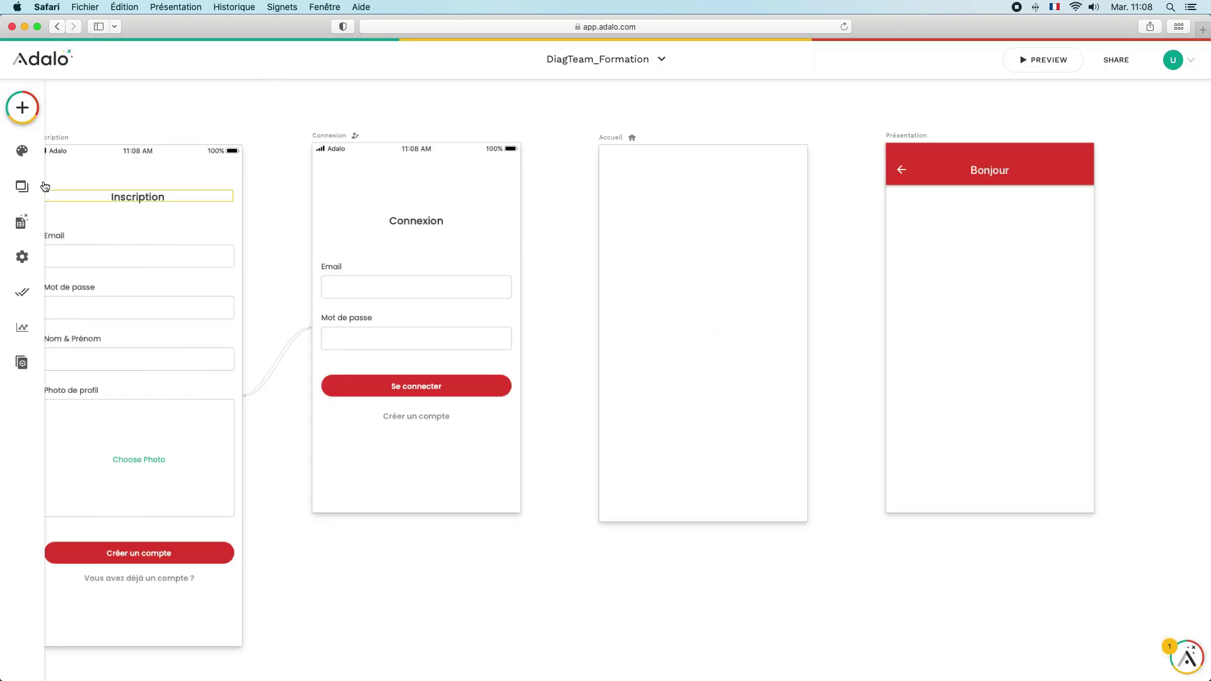
click(24, 112)
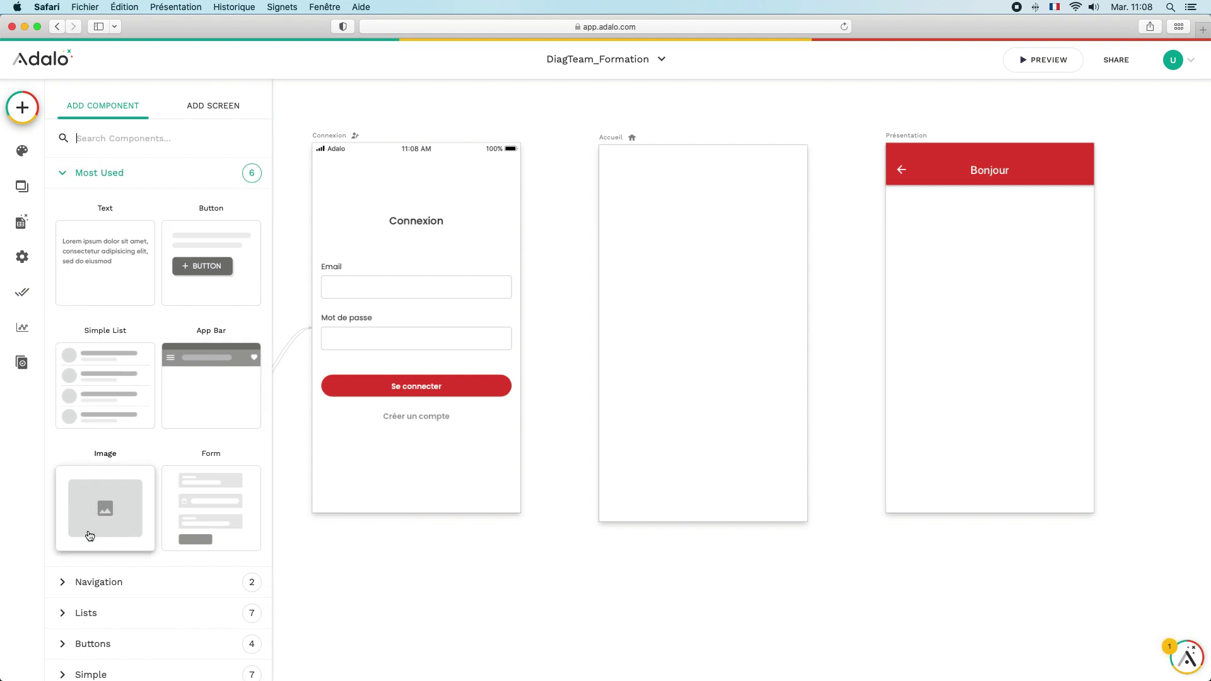
scroll(101, 523, down, 2)
scroll(108, 509, down, 4)
click(182, 449)
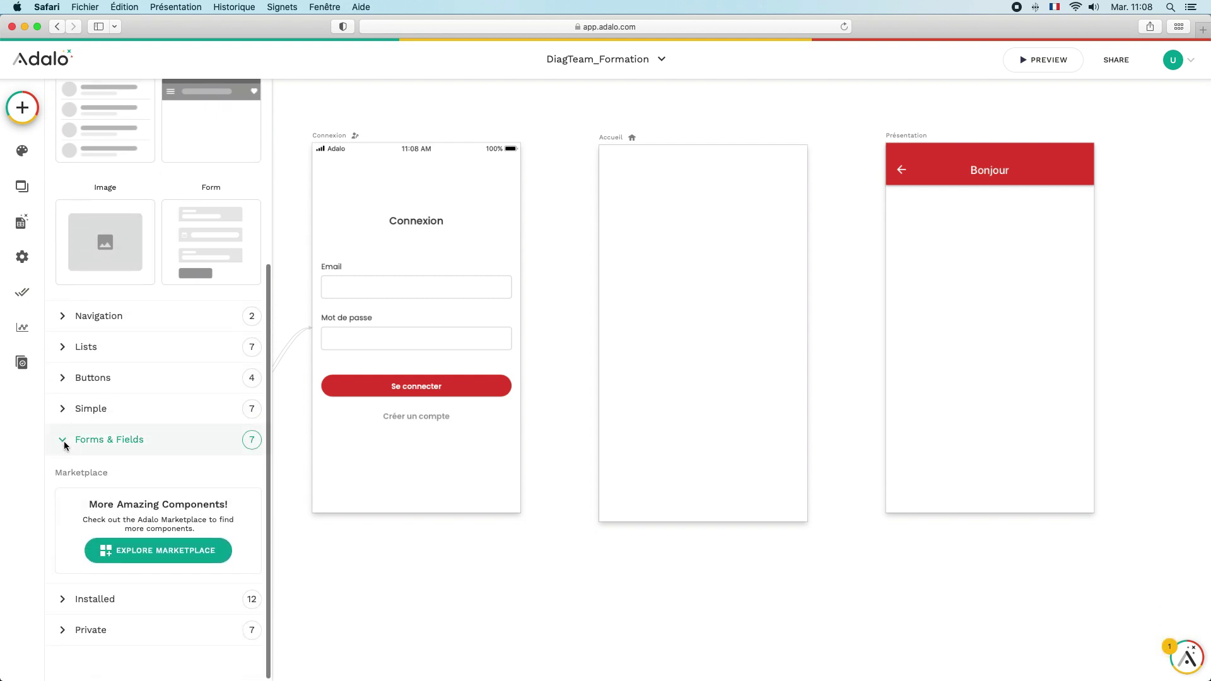
scroll(181, 454, down, 6)
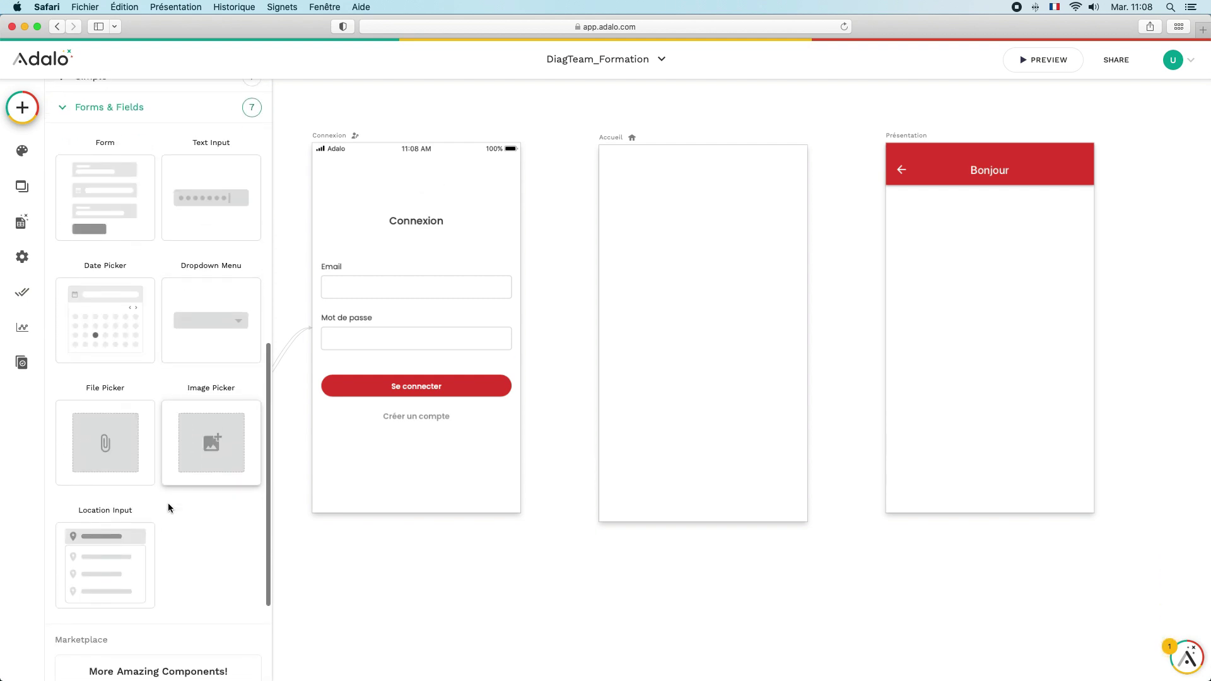
drag(114, 541, 707, 279)
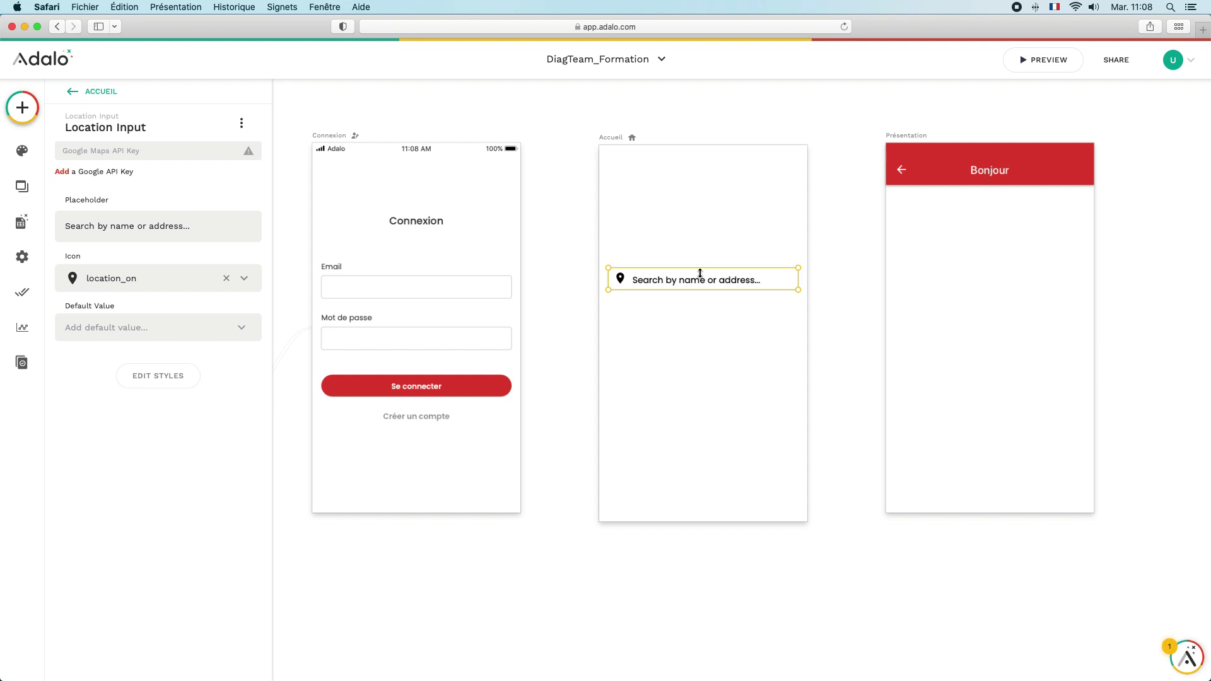
- Delete the location input from the Accueil screen and bring up the component categories through Marketplace, Installed and Private
click(281, 164)
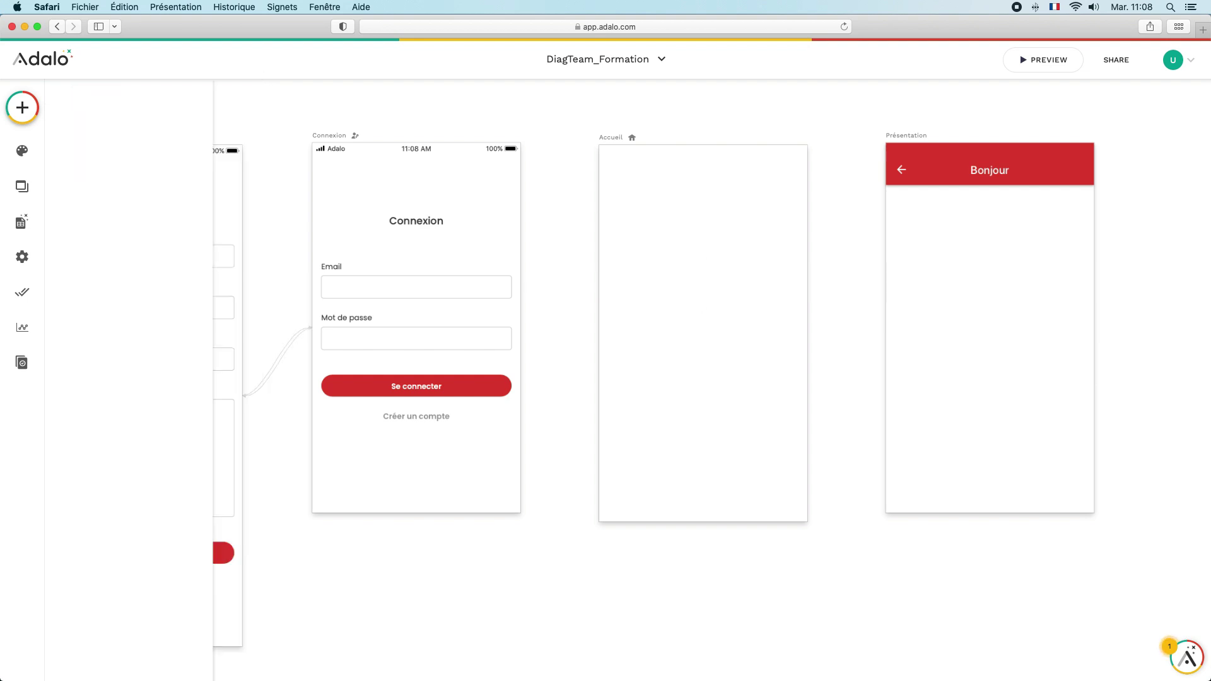
click(36, 115)
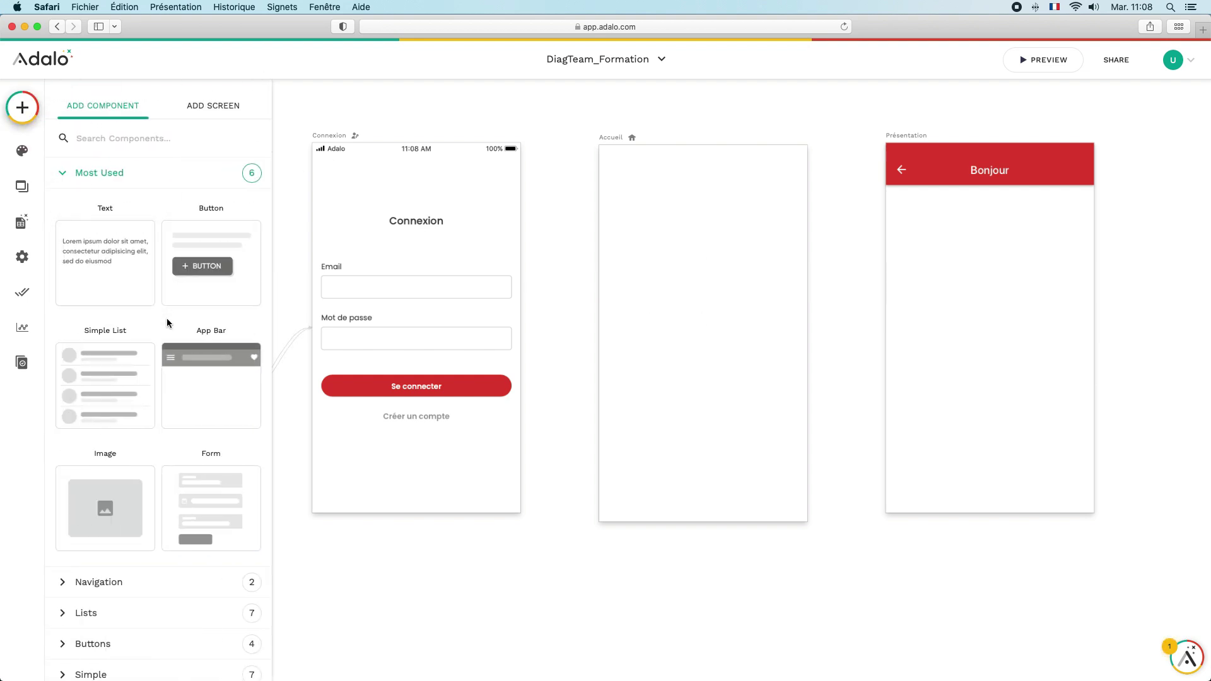
scroll(167, 318, down, 5)
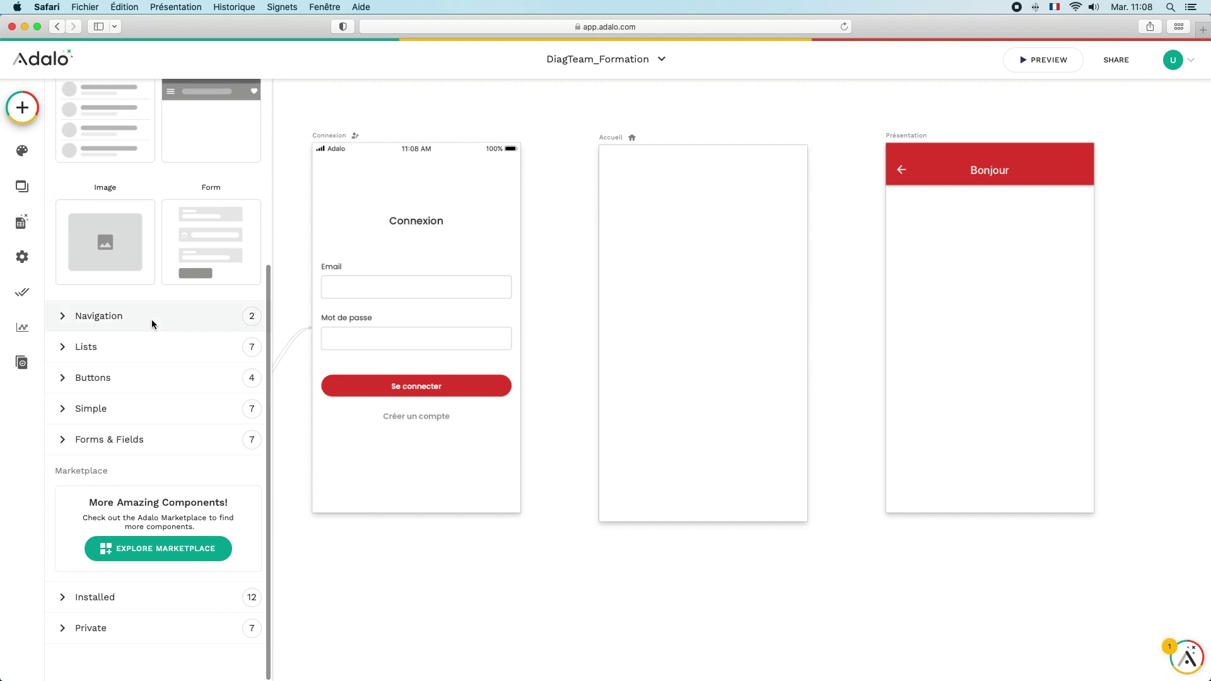